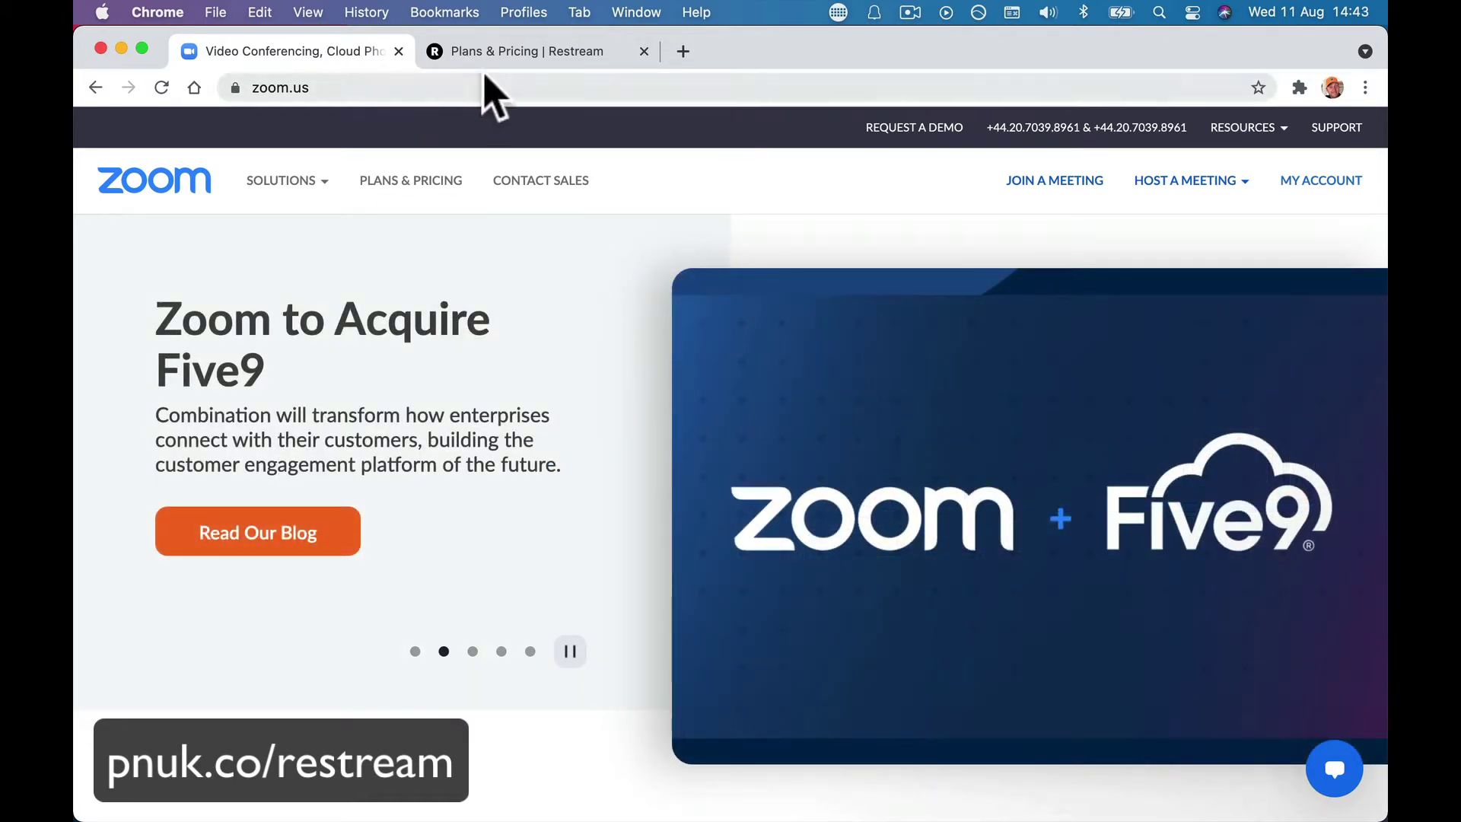
Review the Restream plans and switch the pricing display to yearly billing
{"action": "left_click", "coordinate": [491, 53]}
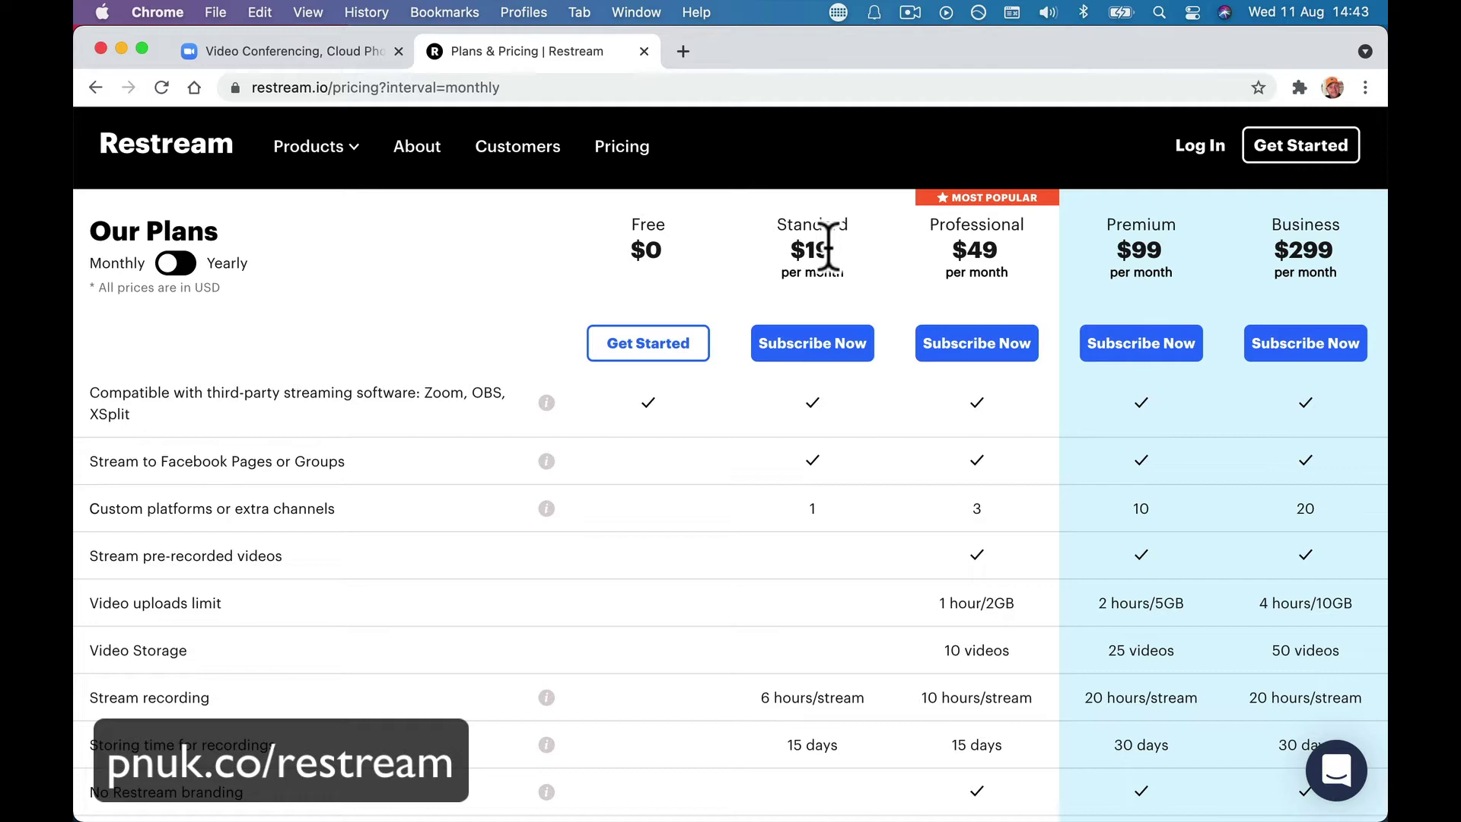
{"action": "scroll", "coordinate": [828, 247], "scroll_direction": "up", "scroll_amount": 15}
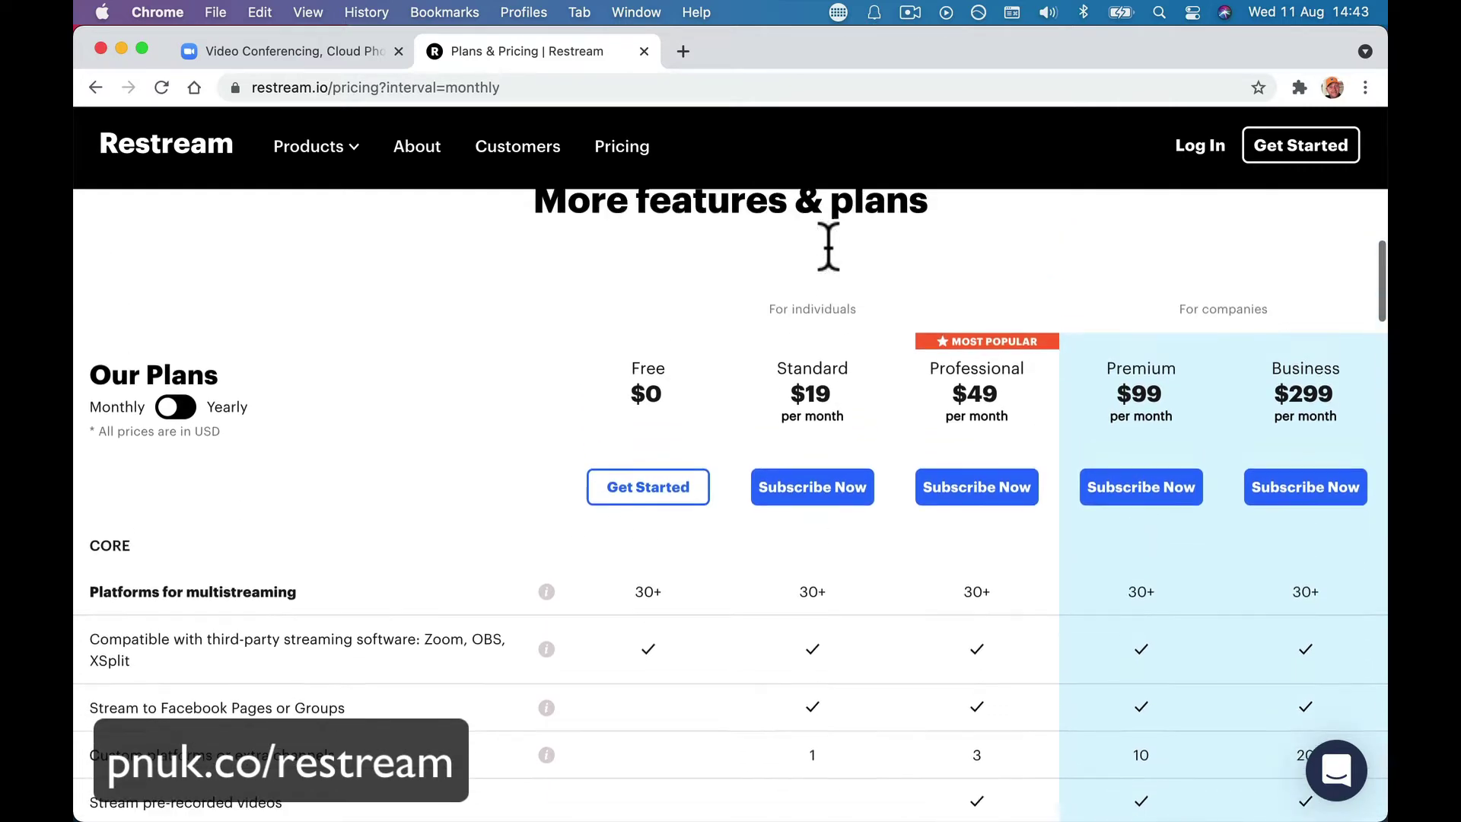
{"action": "scroll", "coordinate": [832, 277], "scroll_direction": "up", "scroll_amount": 3}
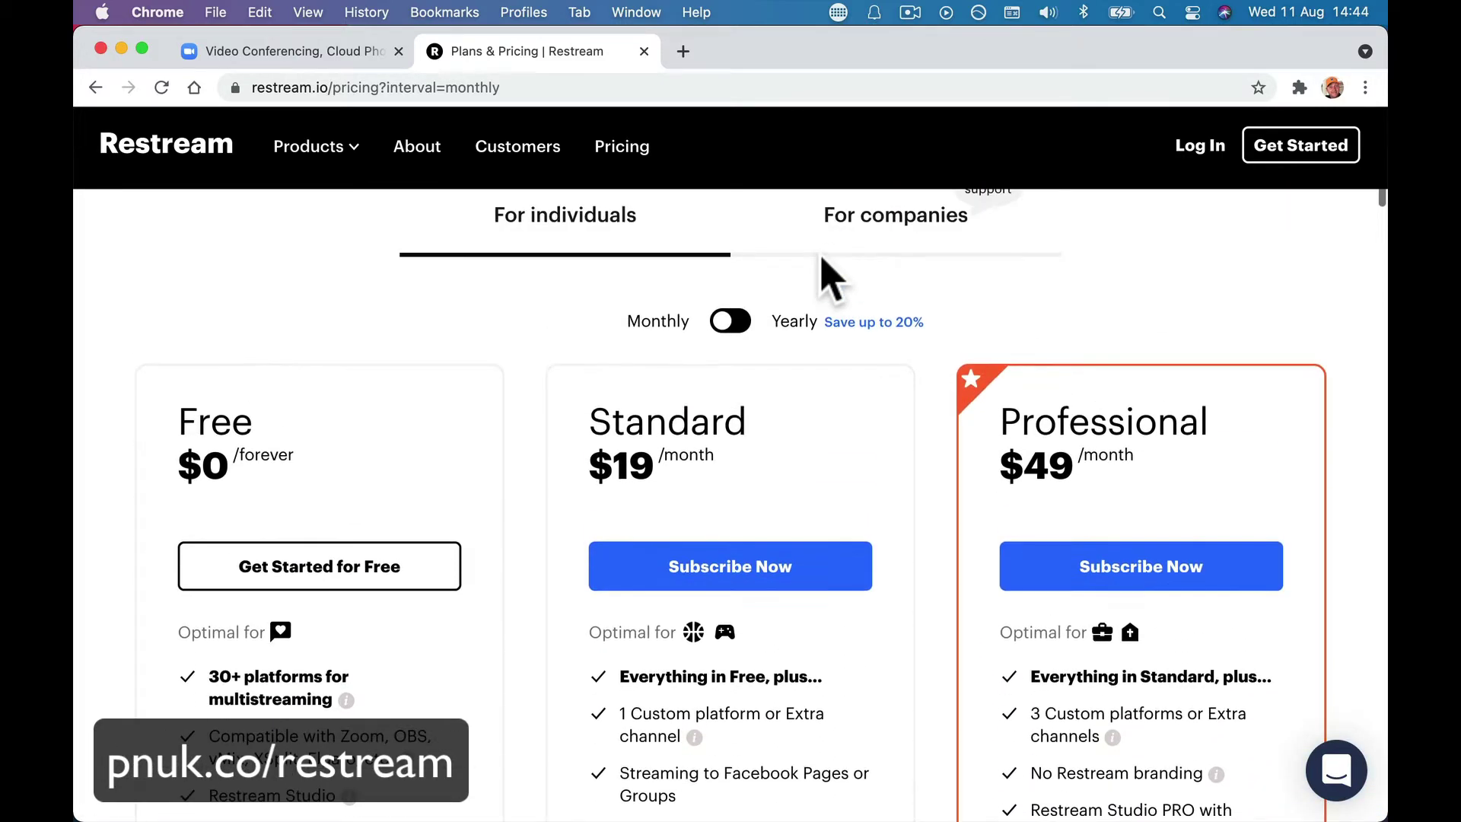
{"action": "left_click", "coordinate": [729, 321]}
{"action": "scroll", "coordinate": [828, 422], "scroll_direction": "down", "scroll_amount": 10}
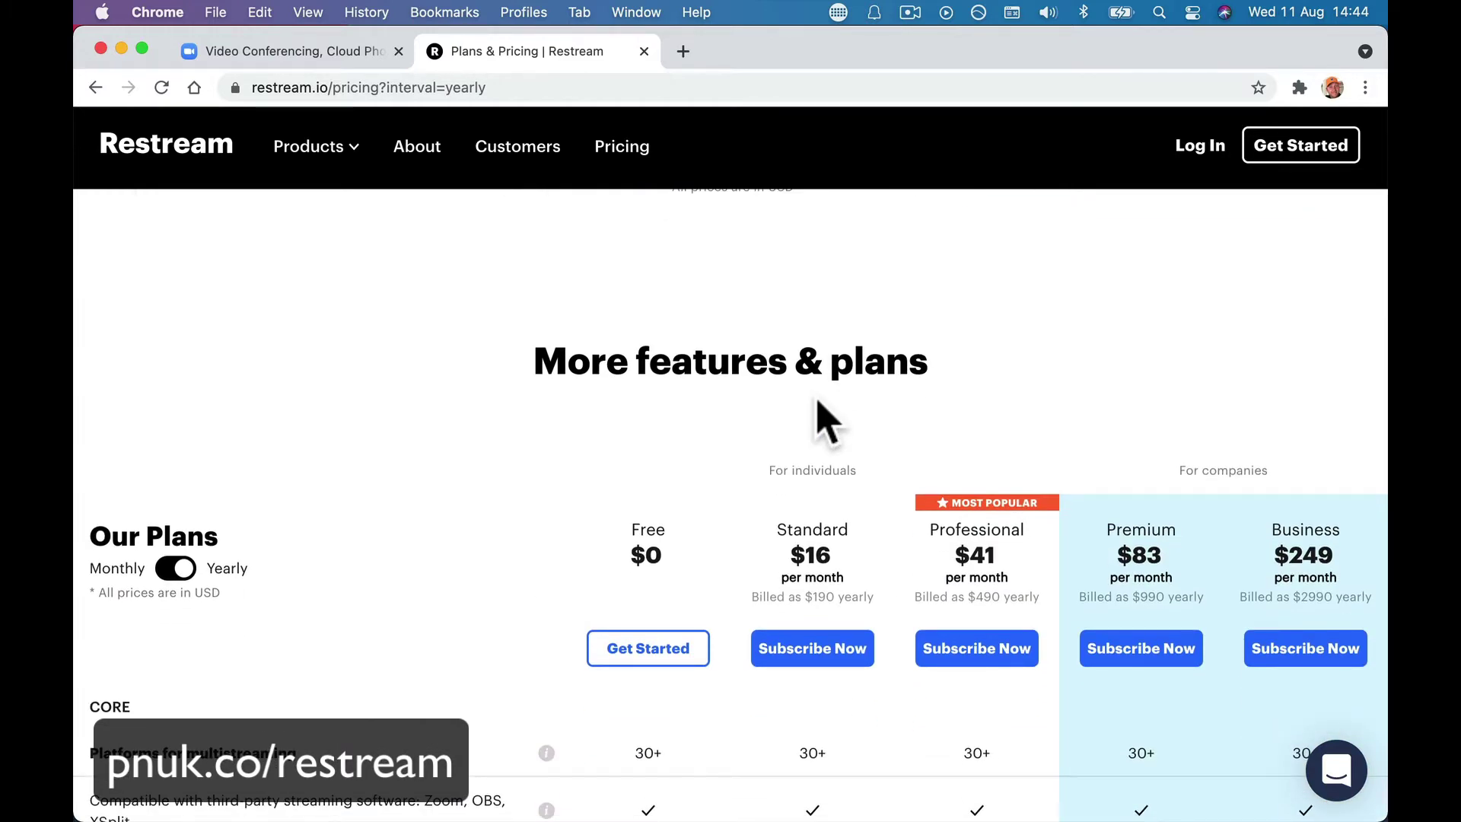
Go to the Zoom website and open the personal Settings page of the account
{"action": "key", "text": "ctrl+shift+Tab"}
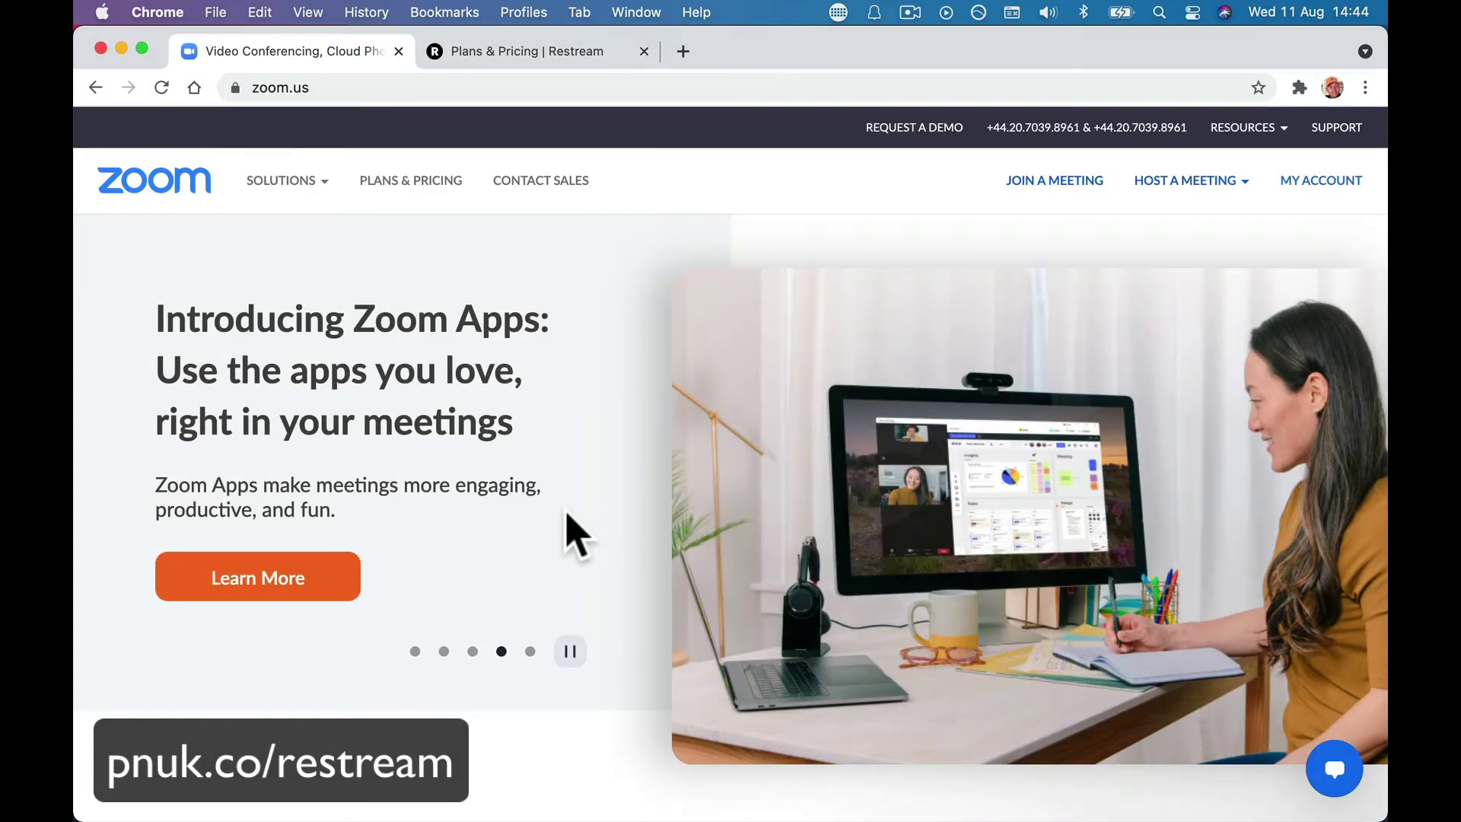
{"action": "left_click", "coordinate": [1294, 183]}
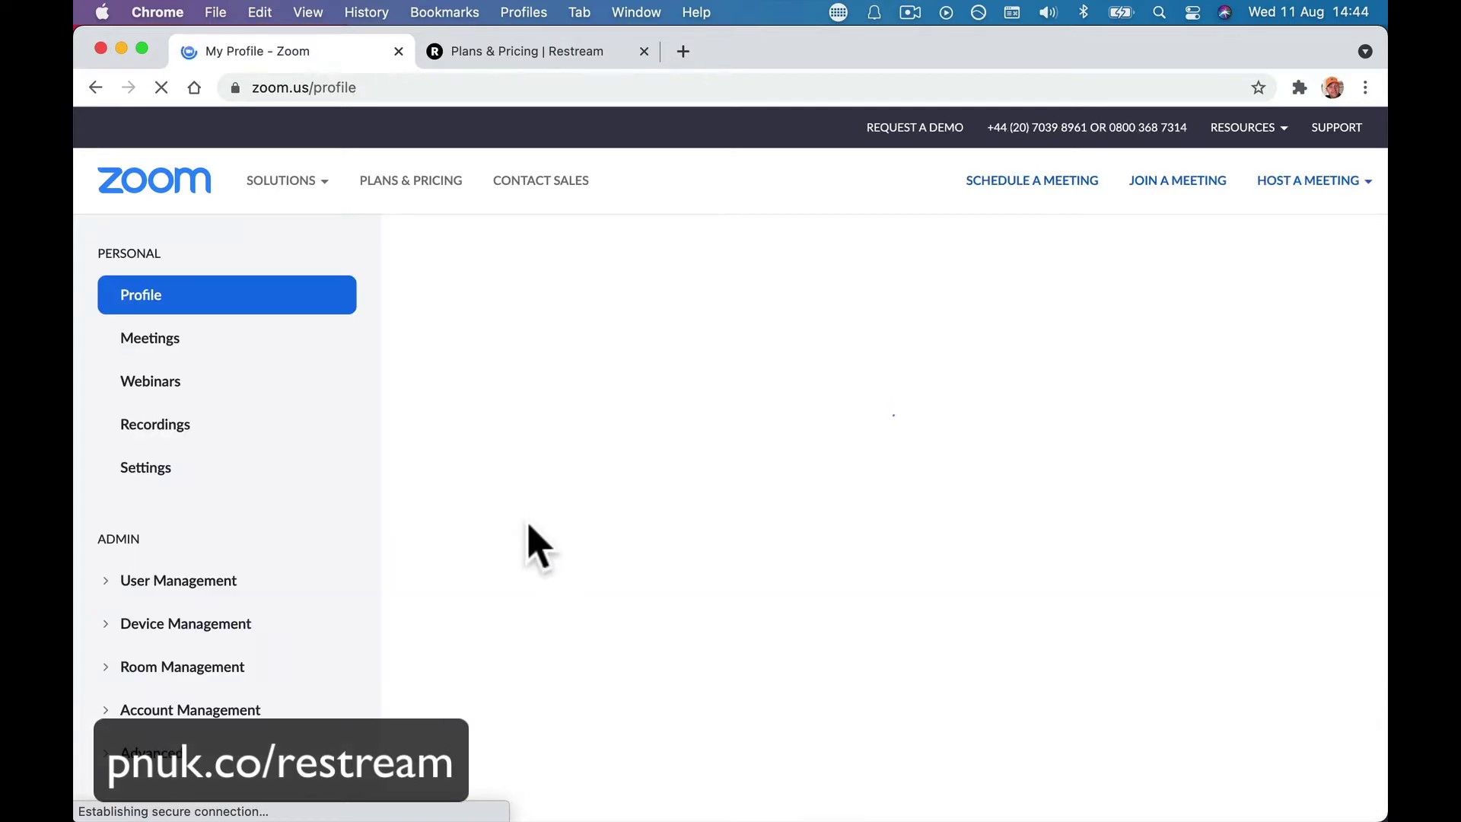
{"action": "left_click", "coordinate": [251, 472]}
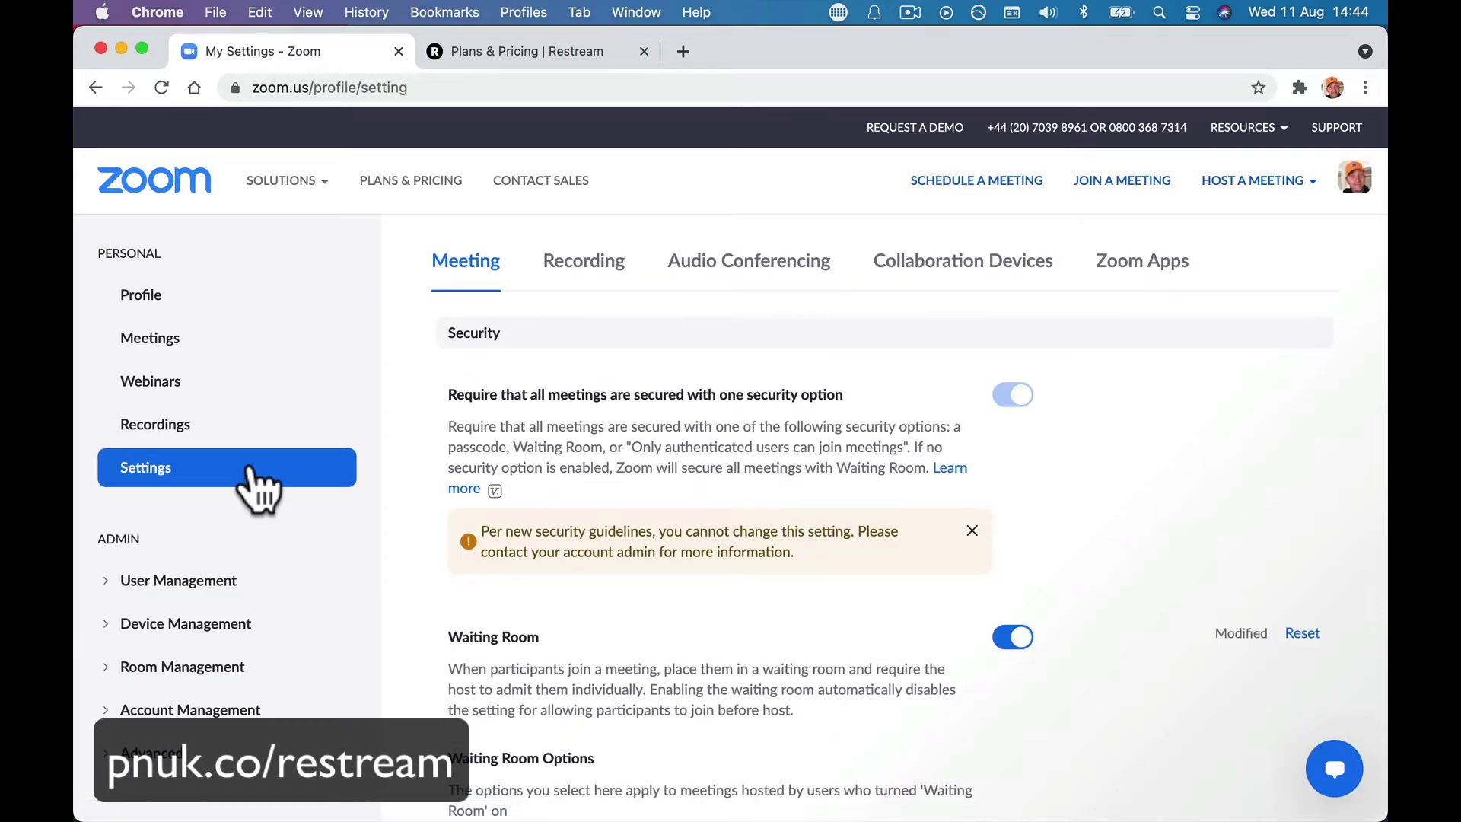
Find the livestreaming option on the Zoom settings page by searching the page for "livestream"
{"action": "key", "text": "super+f"}
{"action": "type", "text": "li"}
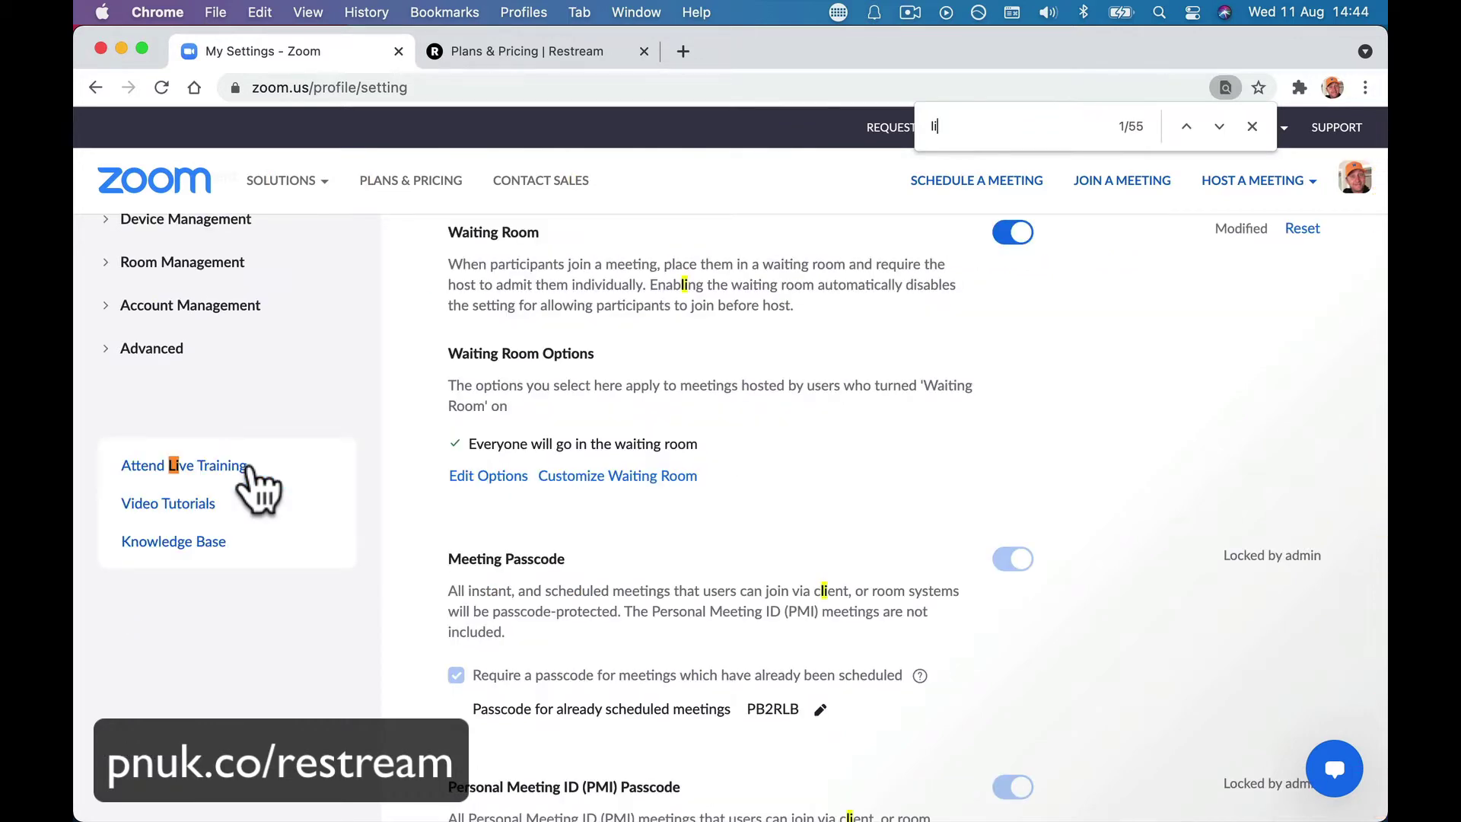
{"action": "scroll", "coordinate": [221, 446], "scroll_direction": "up", "scroll_amount": 5}
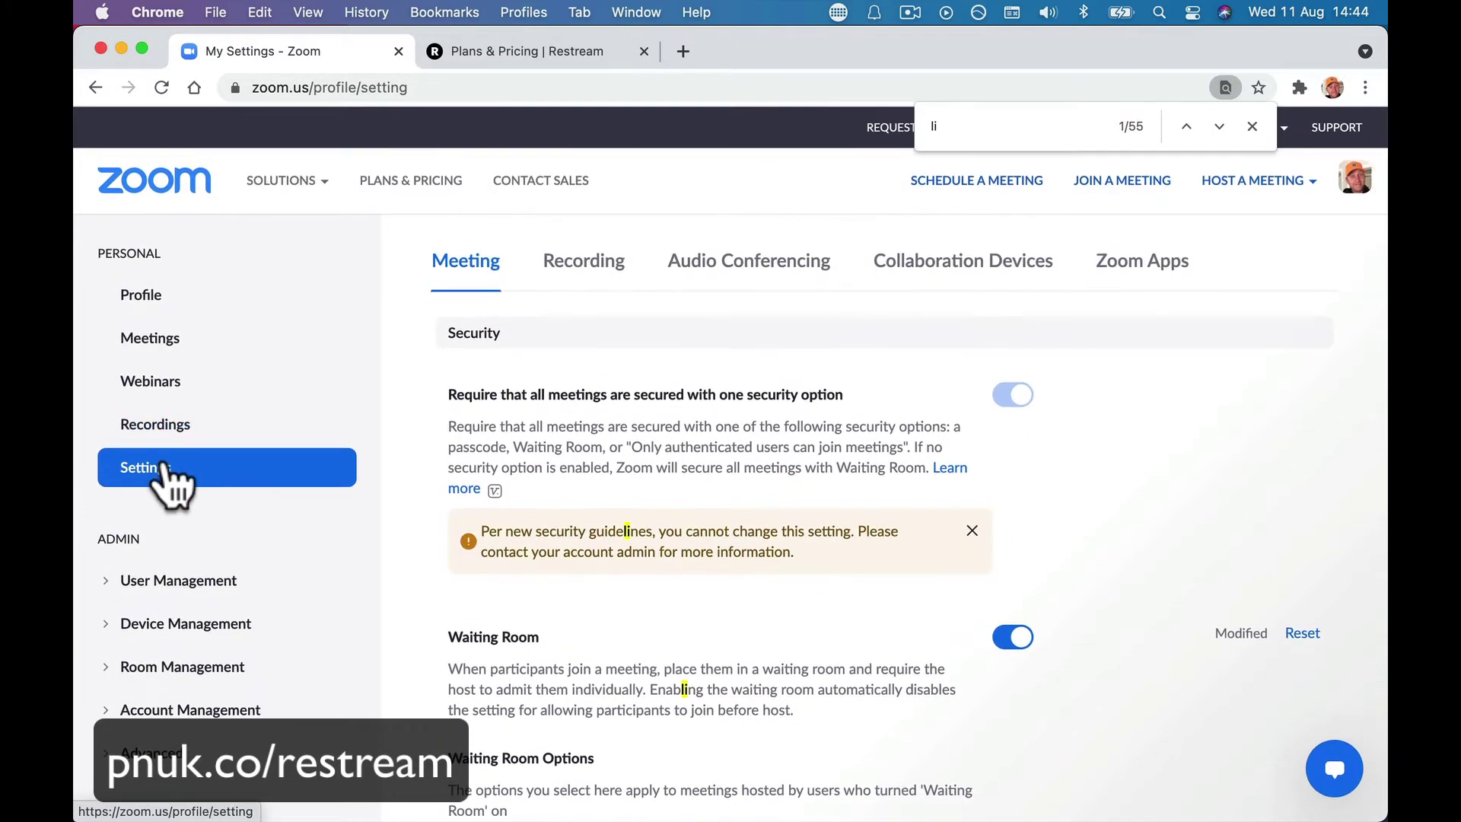
{"action": "left_click", "coordinate": [162, 469]}
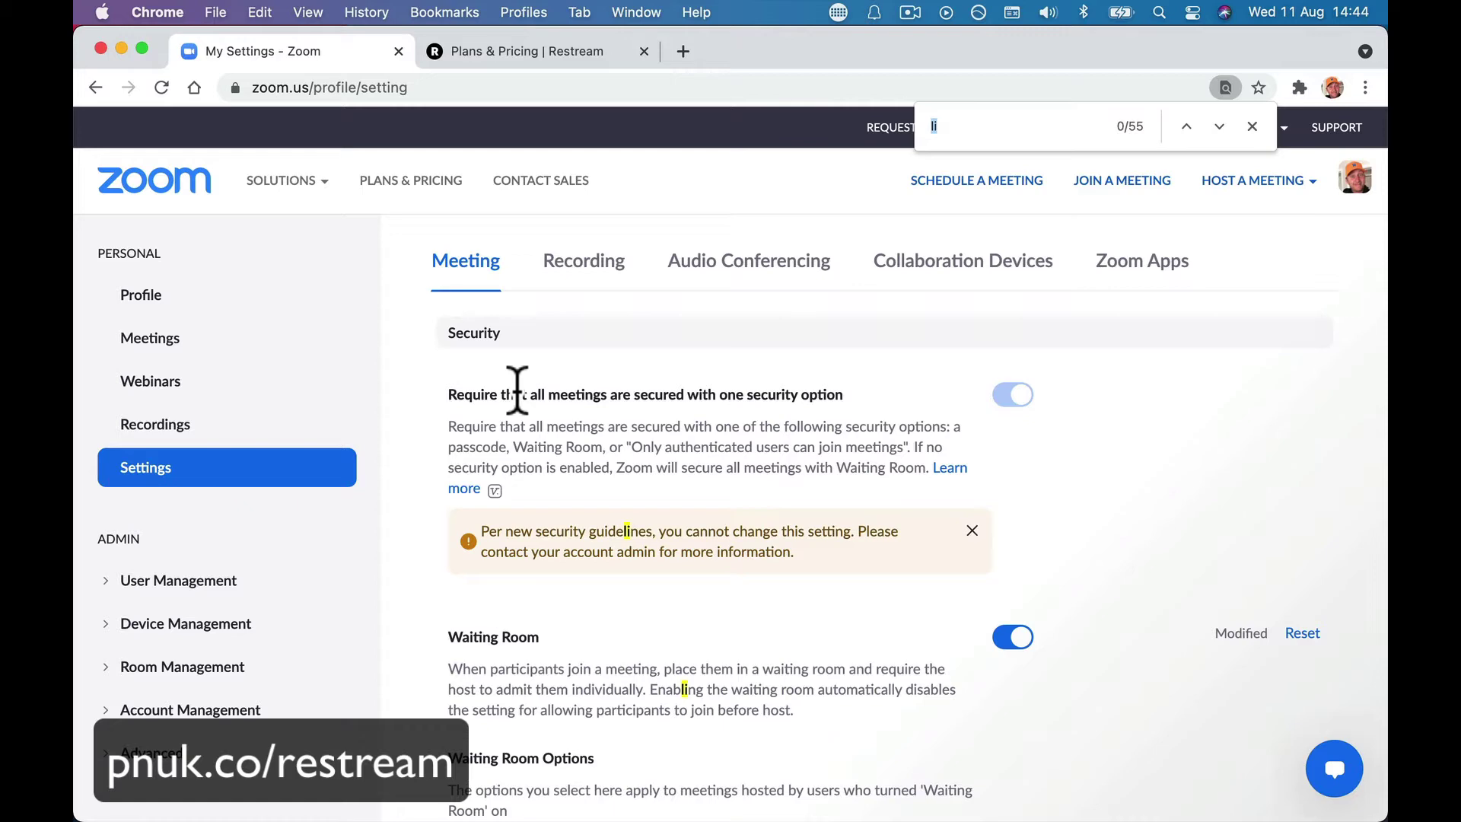
{"action": "type", "text": "livestre"}
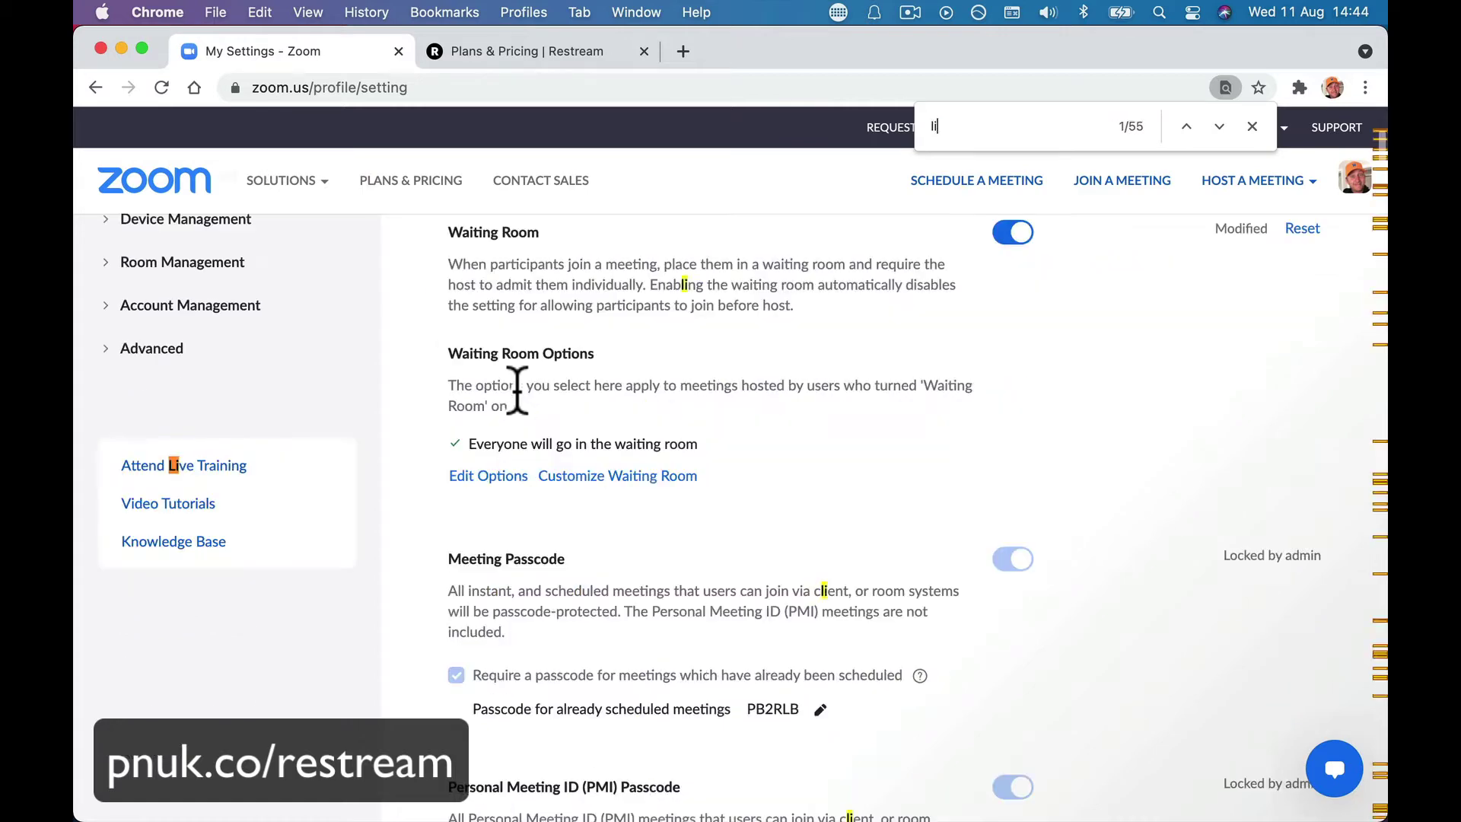
{"action": "type", "text": "am"}
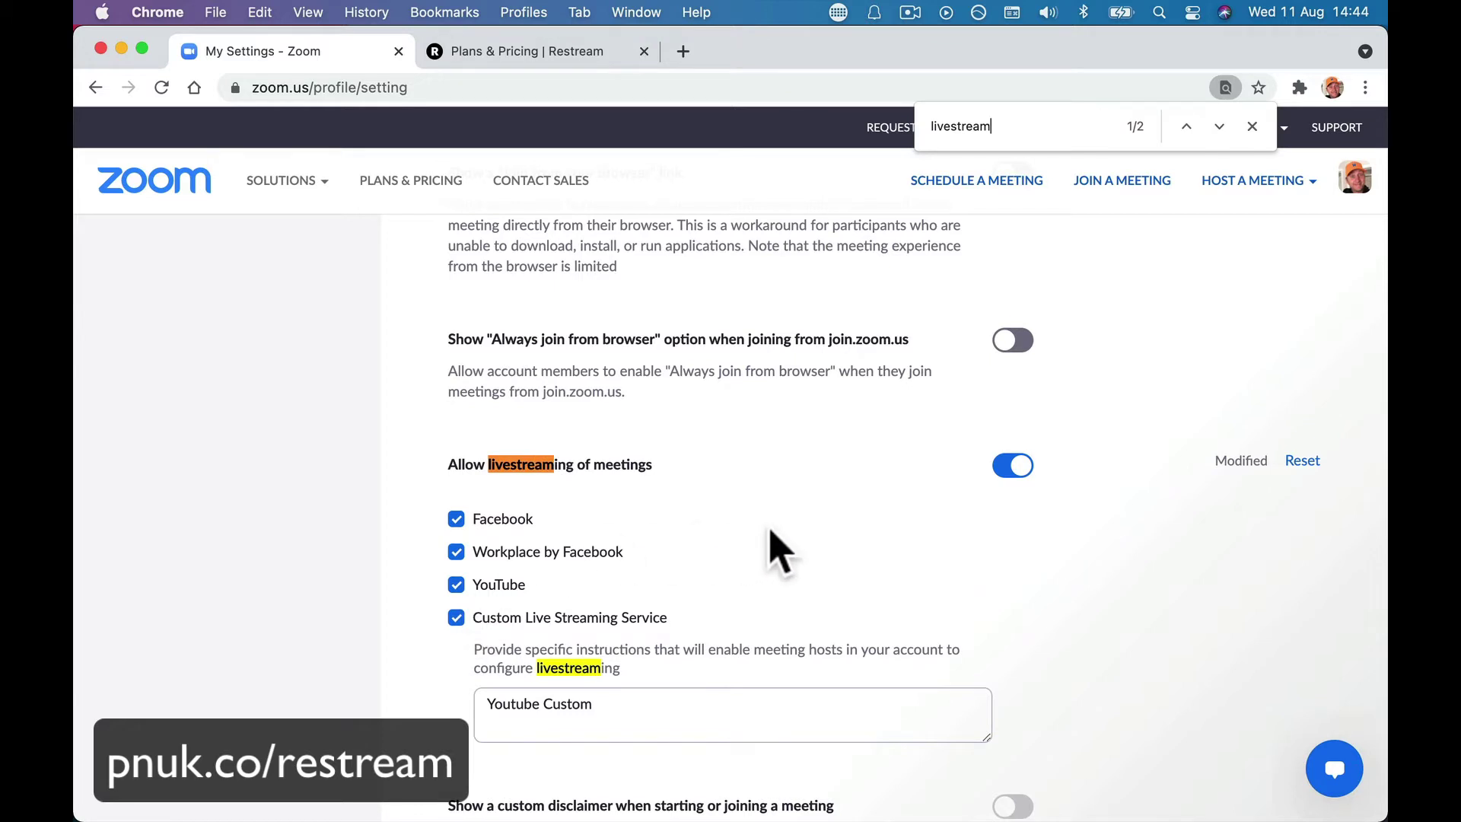
Switch Allow livestreaming of meetings off and on again, and clear and re-tick Custom Live Streaming Service
{"action": "left_click", "coordinate": [1017, 467]}
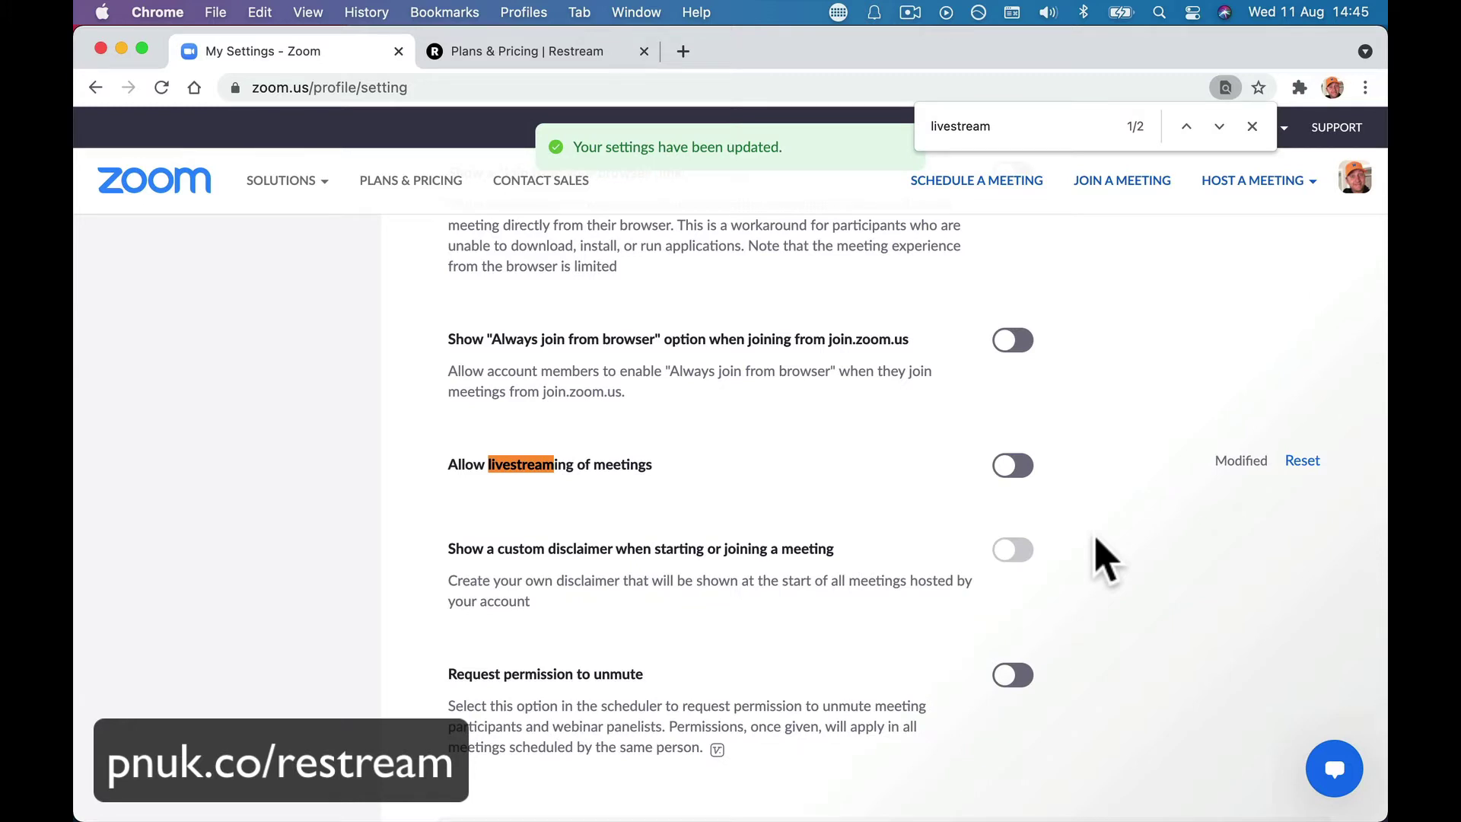
{"action": "left_click", "coordinate": [1012, 466]}
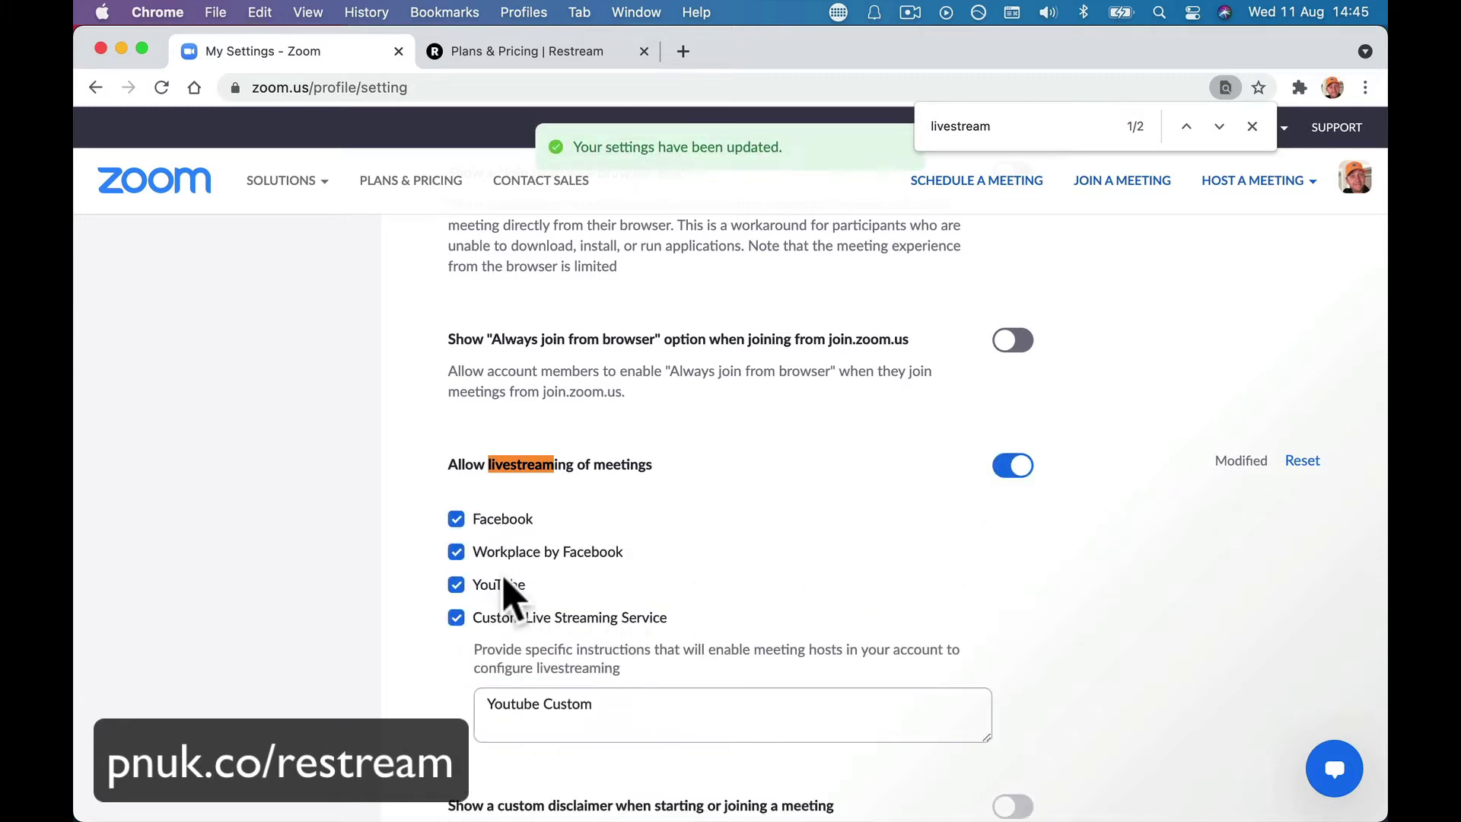
{"action": "left_click", "coordinate": [457, 619]}
{"action": "left_click", "coordinate": [457, 620]}
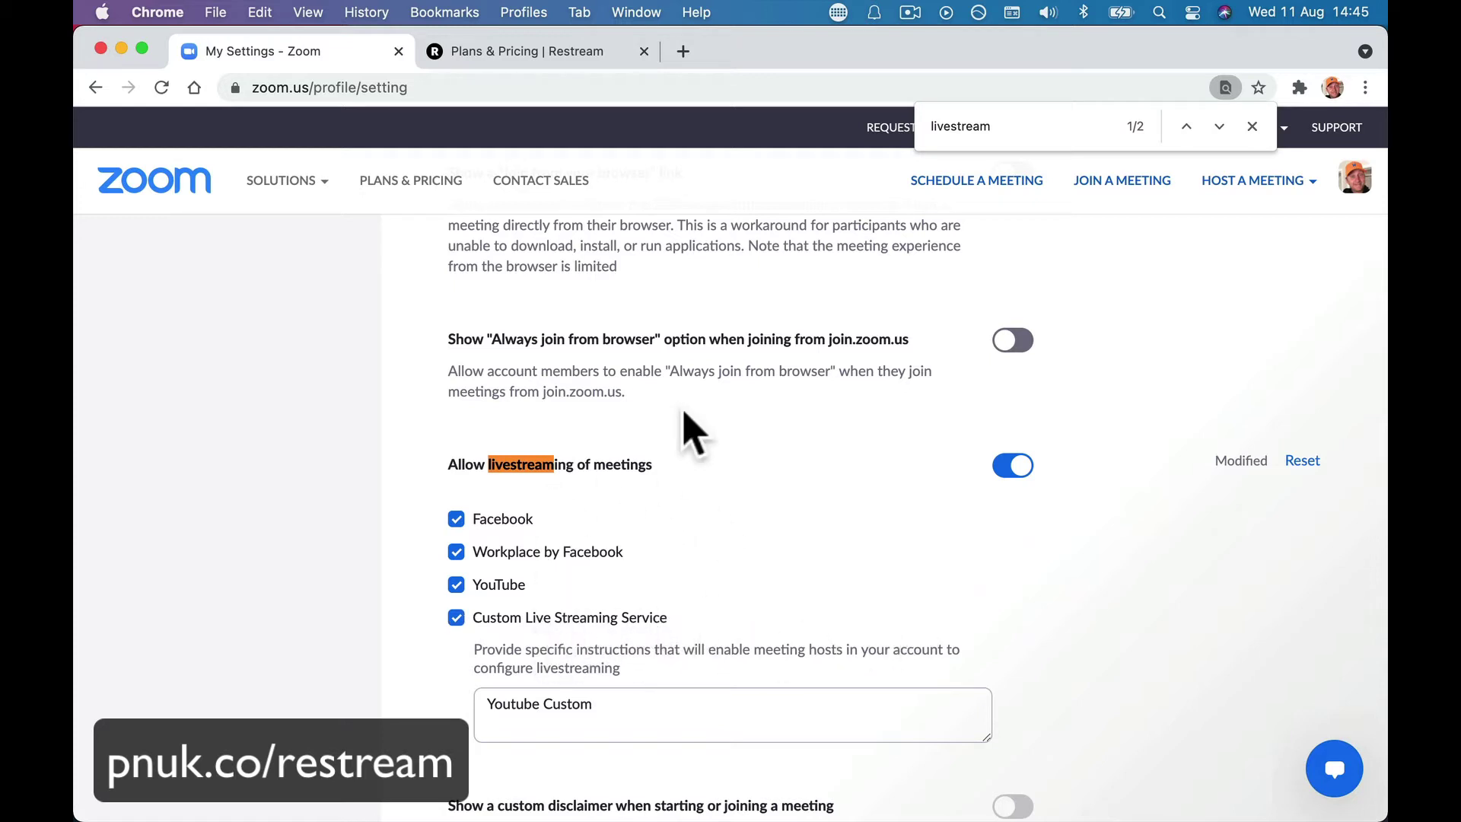
Return to the Restream site and load restream.io without the pricing path to reach the dashboard
{"action": "left_click", "coordinate": [590, 53]}
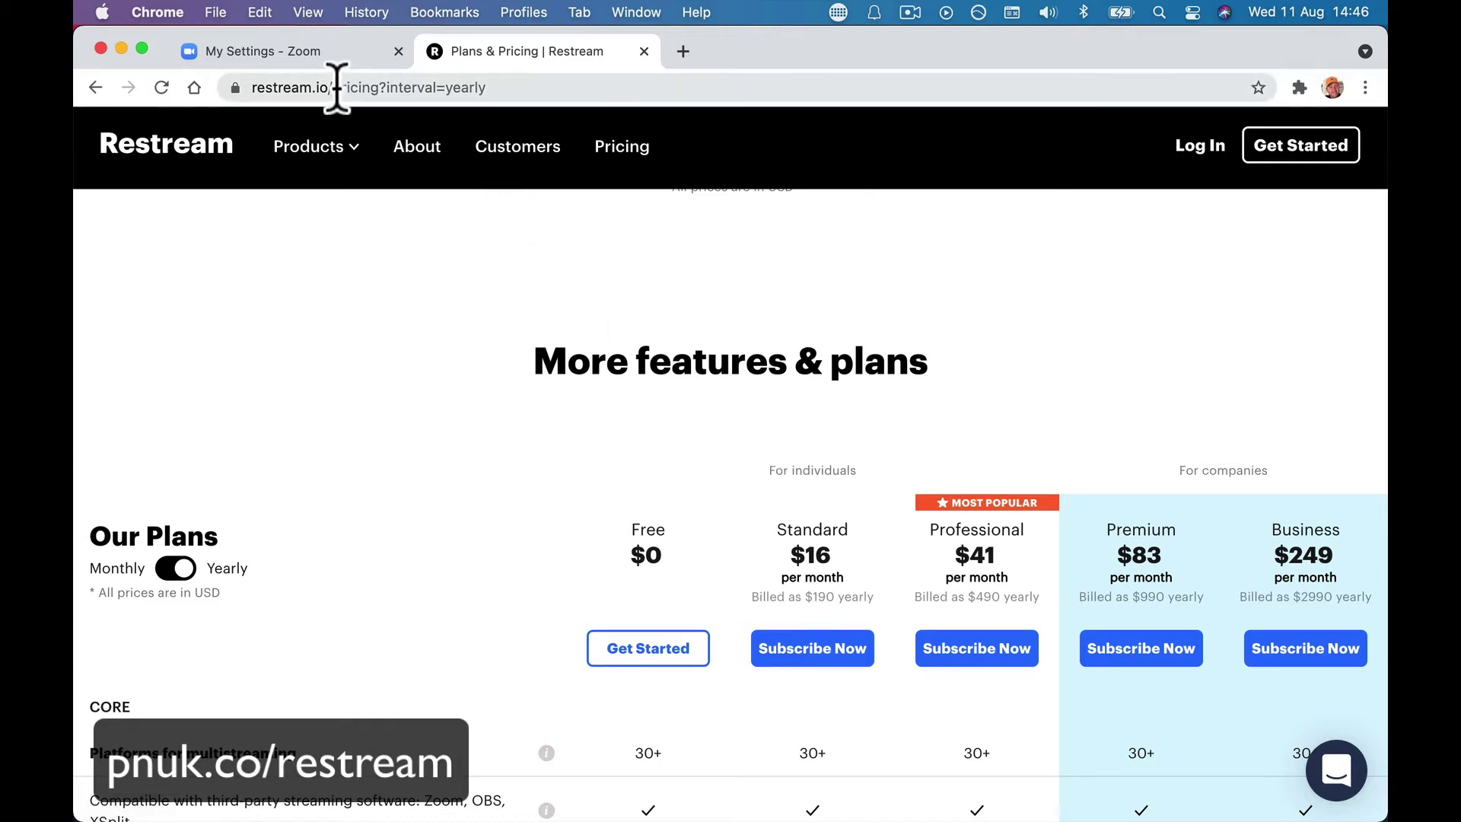
{"action": "left_click_drag", "start_coordinate": [333, 88], "coordinate": [566, 90]}
{"action": "key", "text": "BackSpace"}
{"action": "key", "text": "Return"}
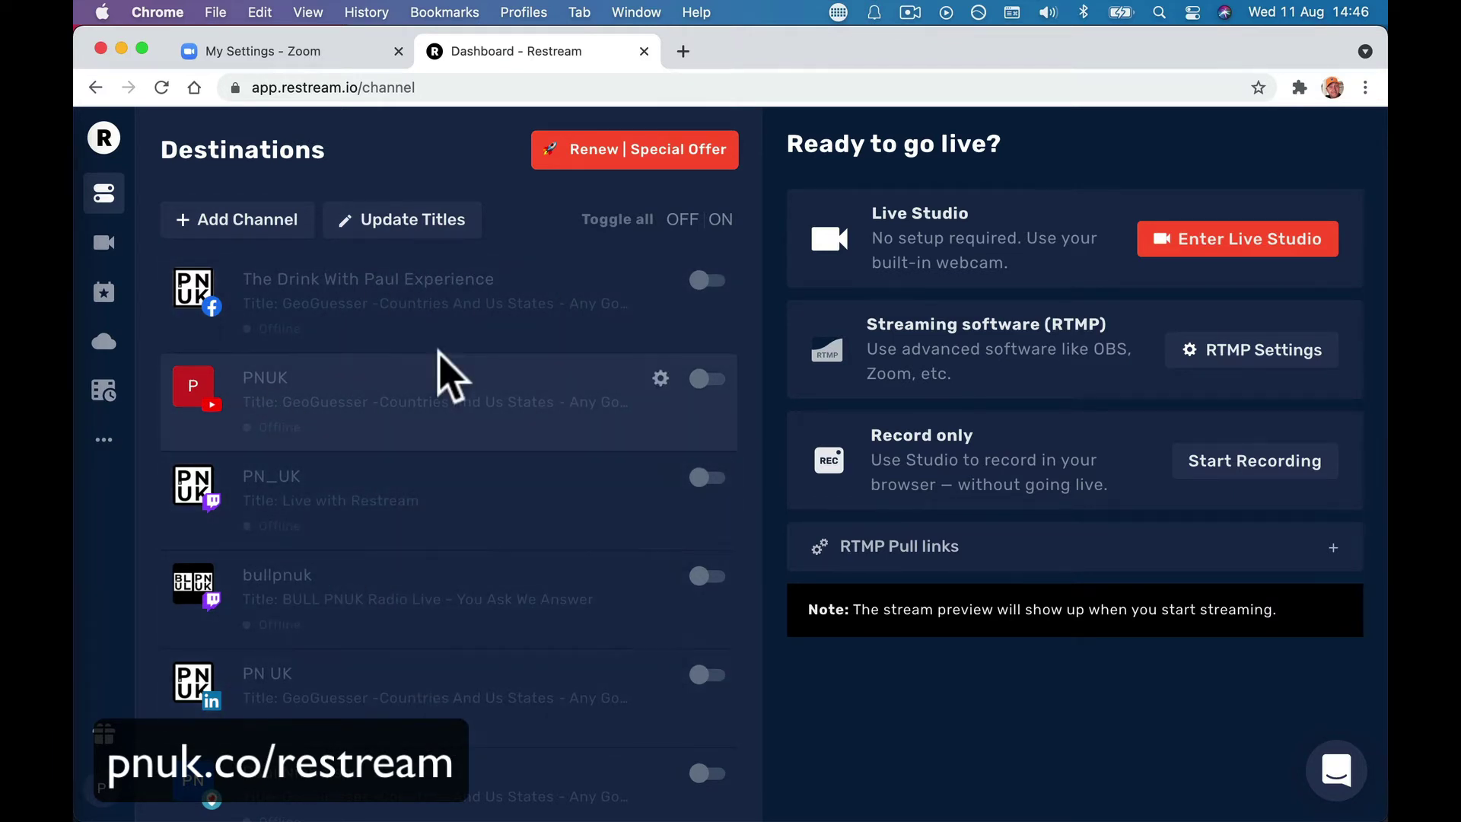
Remove the enabled Periscope channel at the end of the Restream destinations list
{"action": "scroll", "coordinate": [403, 578], "scroll_direction": "down", "scroll_amount": 3}
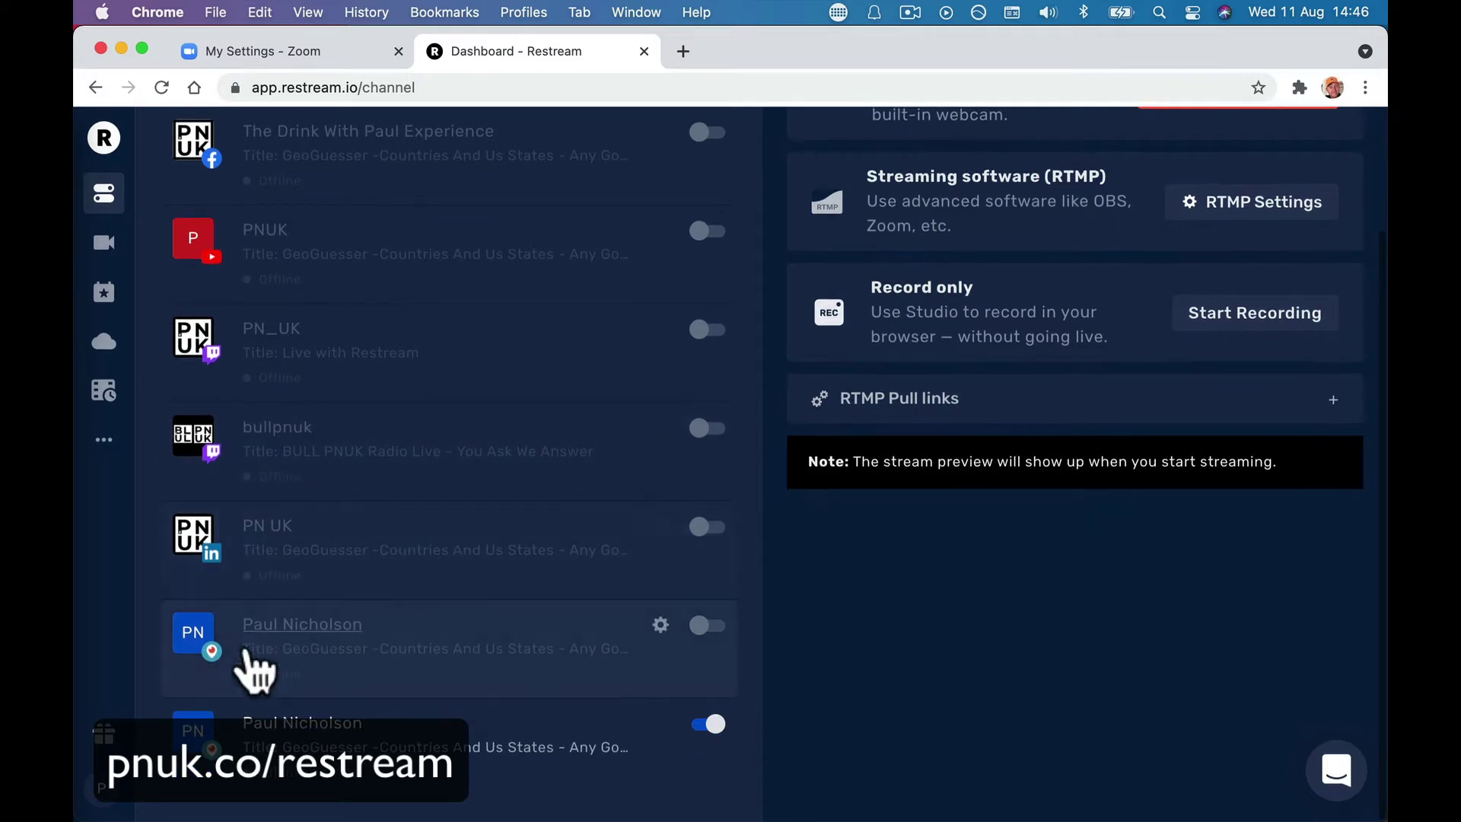
{"action": "left_click", "coordinate": [660, 724]}
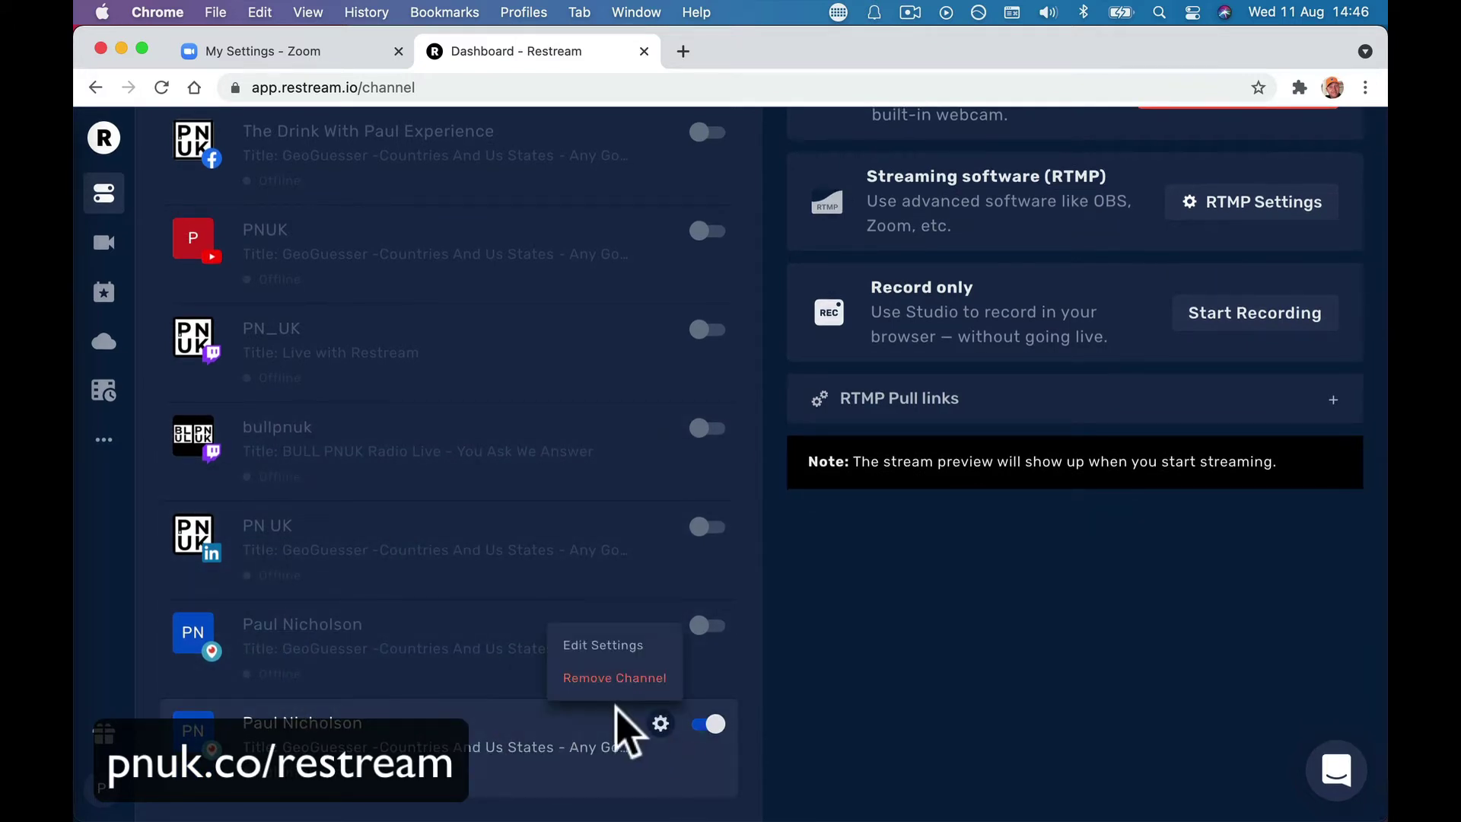
{"action": "left_click", "coordinate": [608, 675]}
{"action": "left_click", "coordinate": [881, 351]}
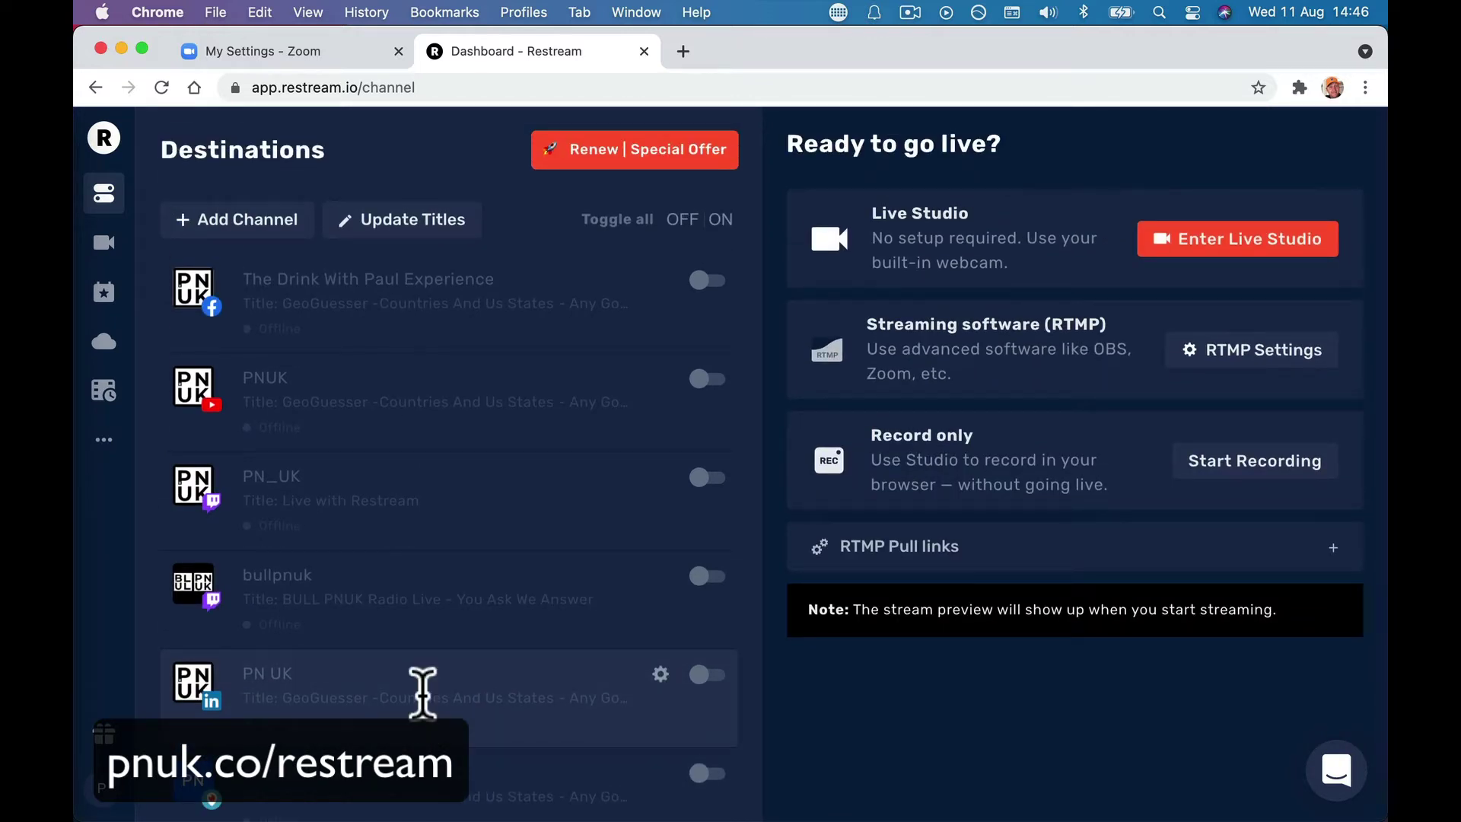
Add a Facebook channel and set it to stream to the account's public page
{"action": "left_click", "coordinate": [248, 219]}
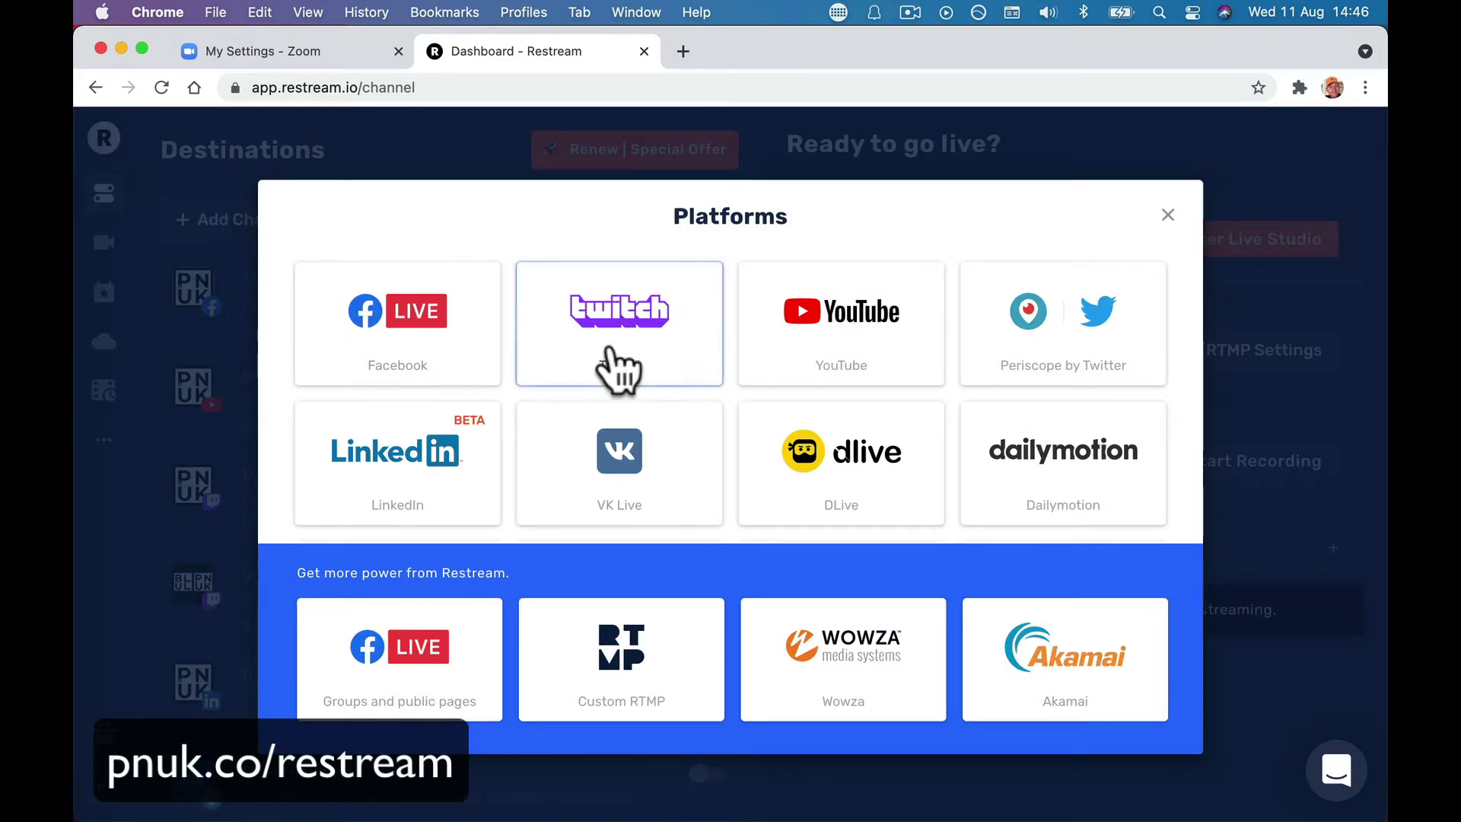
{"action": "left_click", "coordinate": [395, 344]}
{"action": "left_click", "coordinate": [584, 283]}
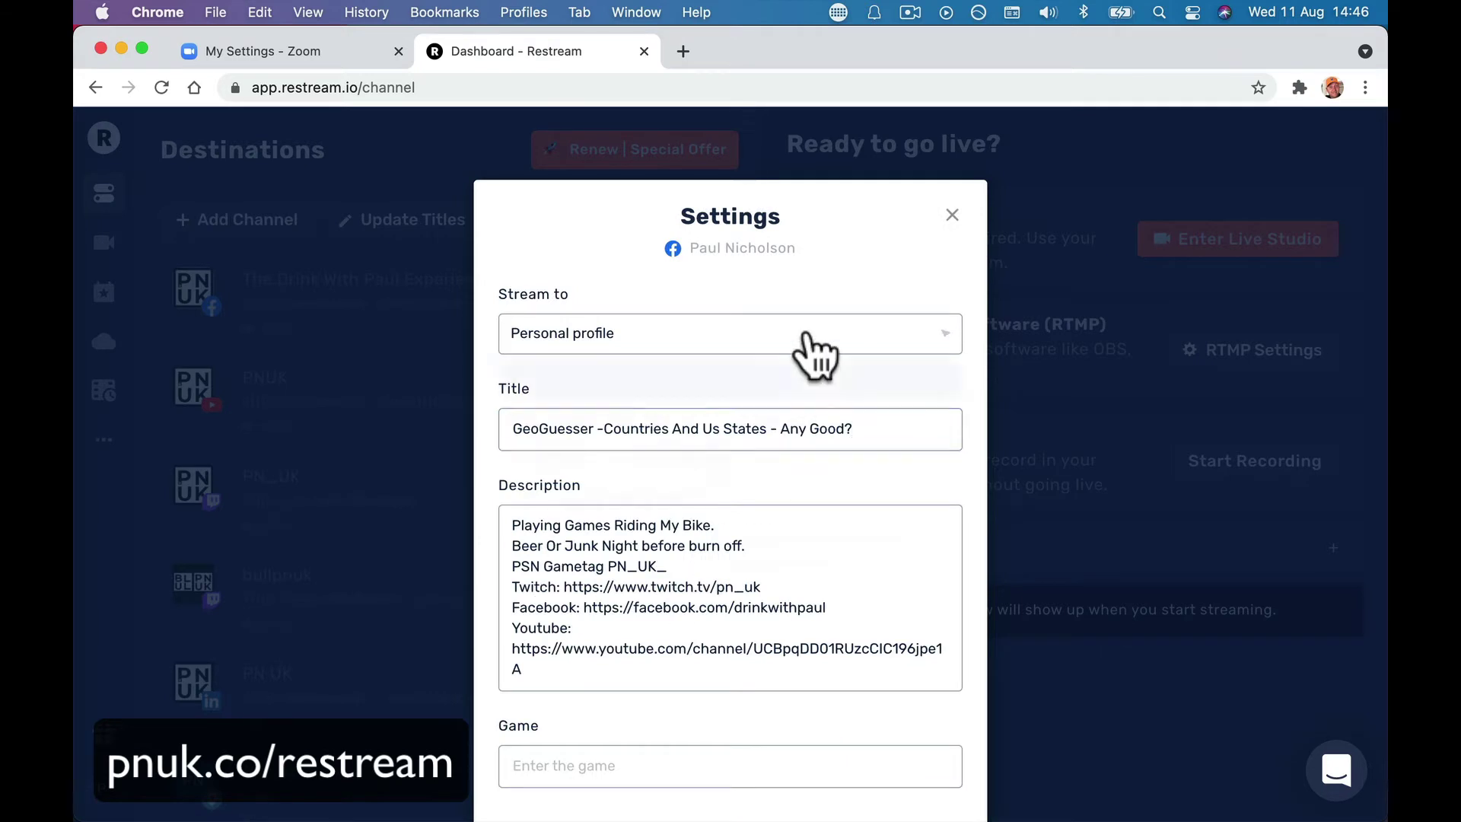
{"action": "left_click", "coordinate": [807, 341]}
{"action": "left_click", "coordinate": [791, 498]}
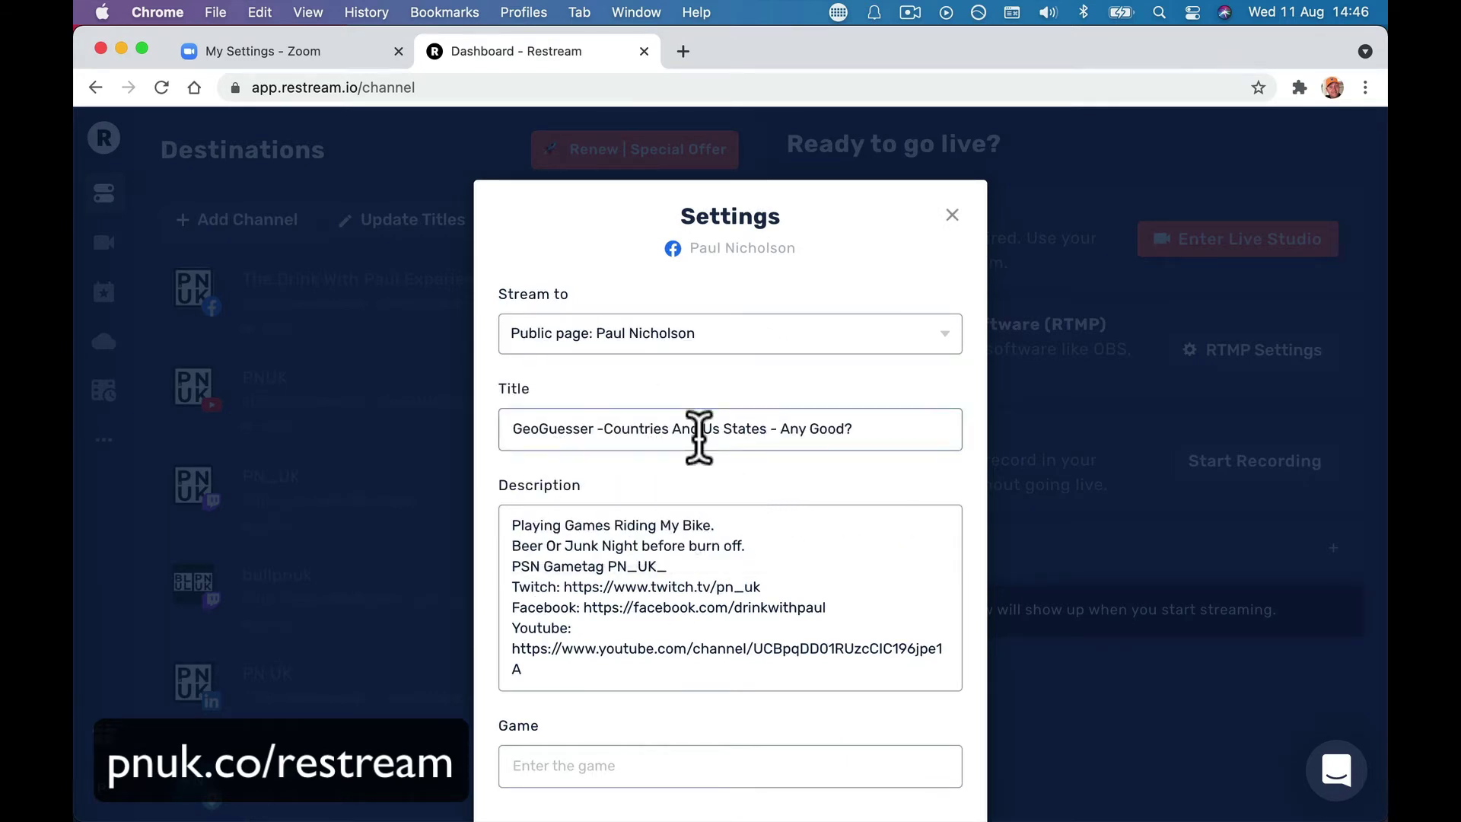
Title the Facebook stream "live Zoom Meeting with" followed by the guest's name, and save the channel settings
{"action": "triple_click", "coordinate": [698, 431]}
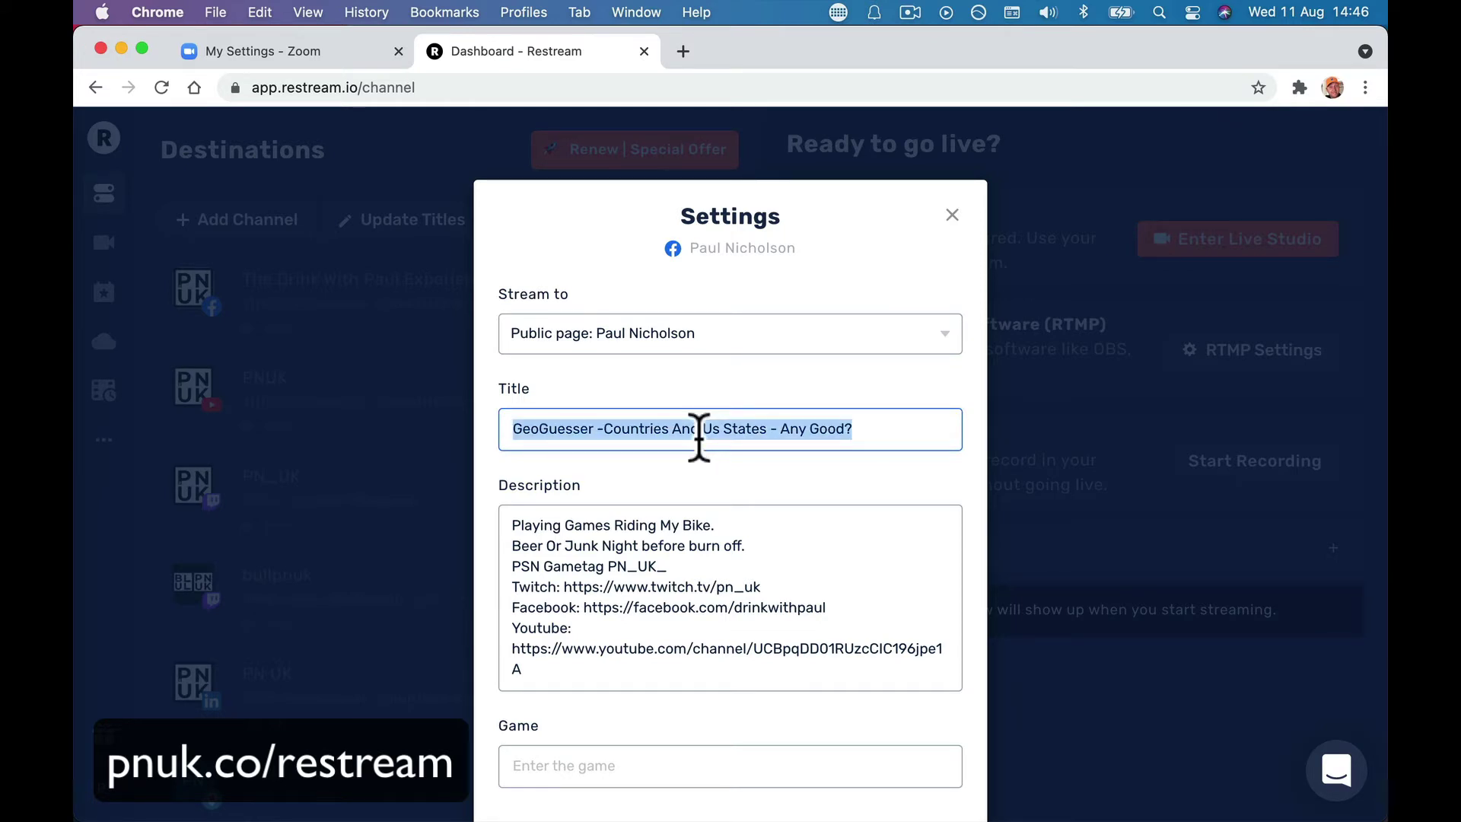
{"action": "type", "text": "live Zoom Meeting with Mrs Smith"}
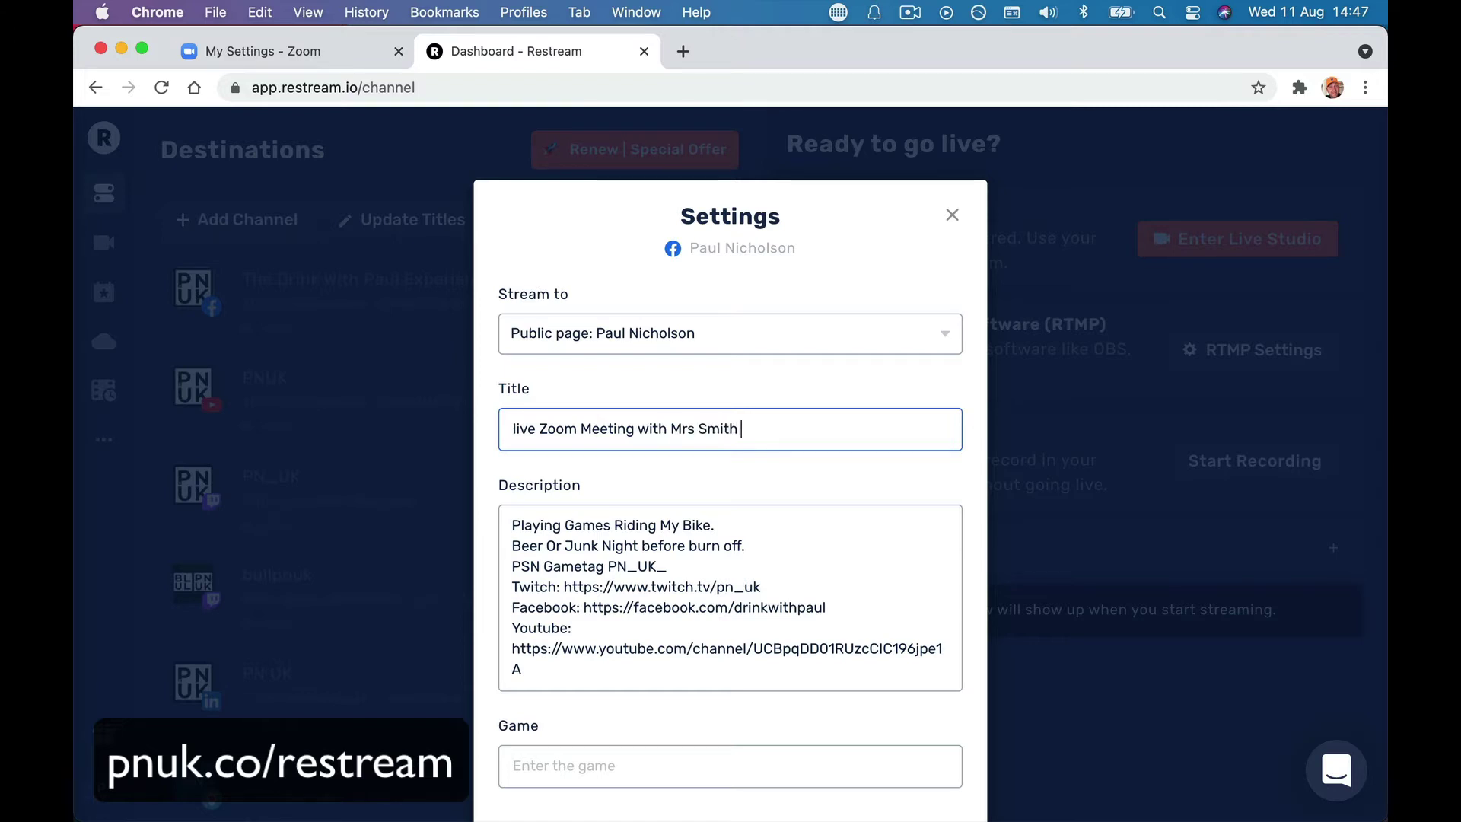
{"action": "scroll", "coordinate": [742, 525], "scroll_direction": "down", "scroll_amount": 3}
{"action": "left_click", "coordinate": [871, 750]}
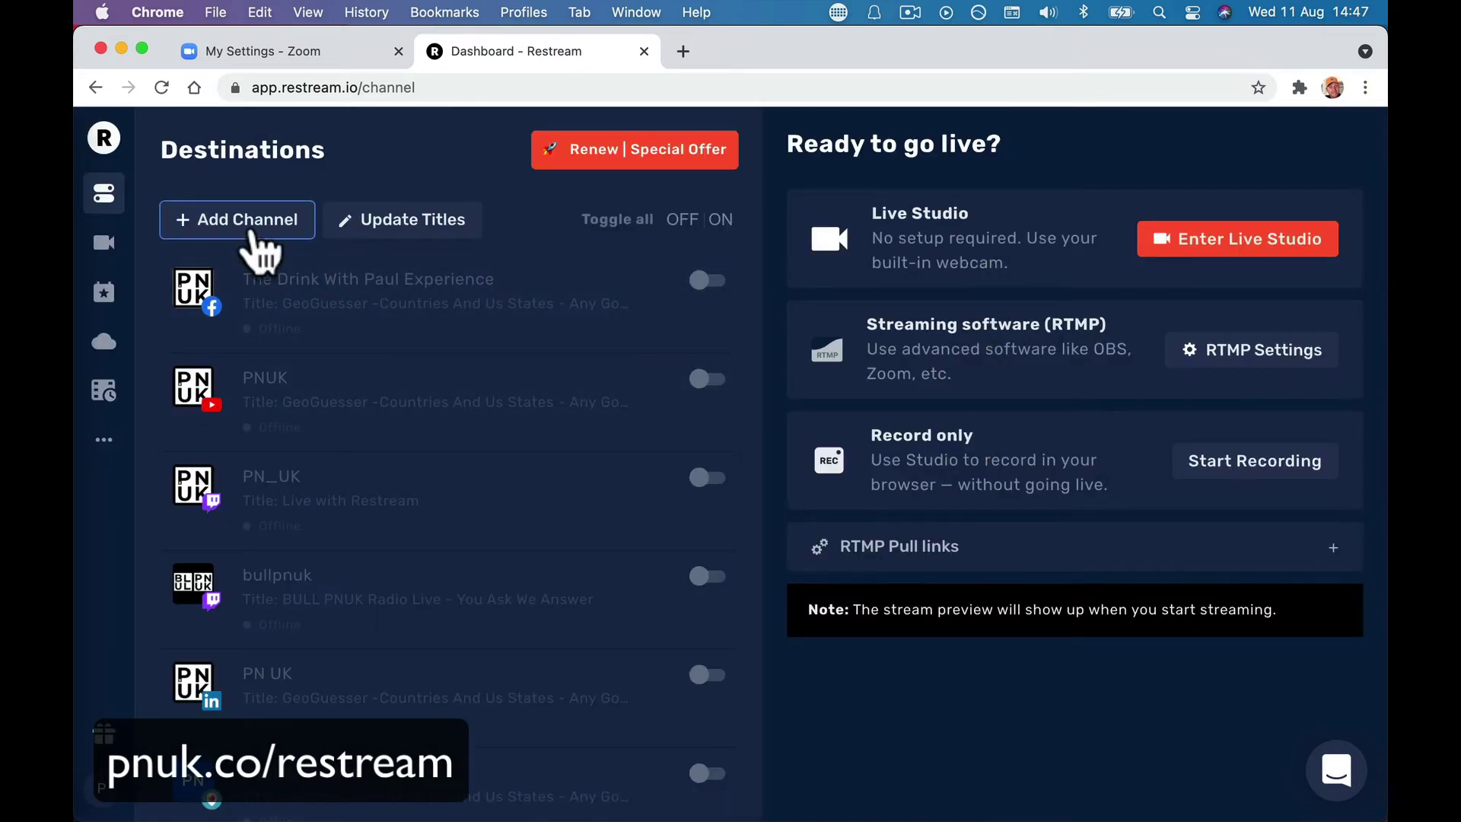
View the requirements for adding a LinkedIn channel, and close them without connecting
{"action": "left_click", "coordinate": [249, 222]}
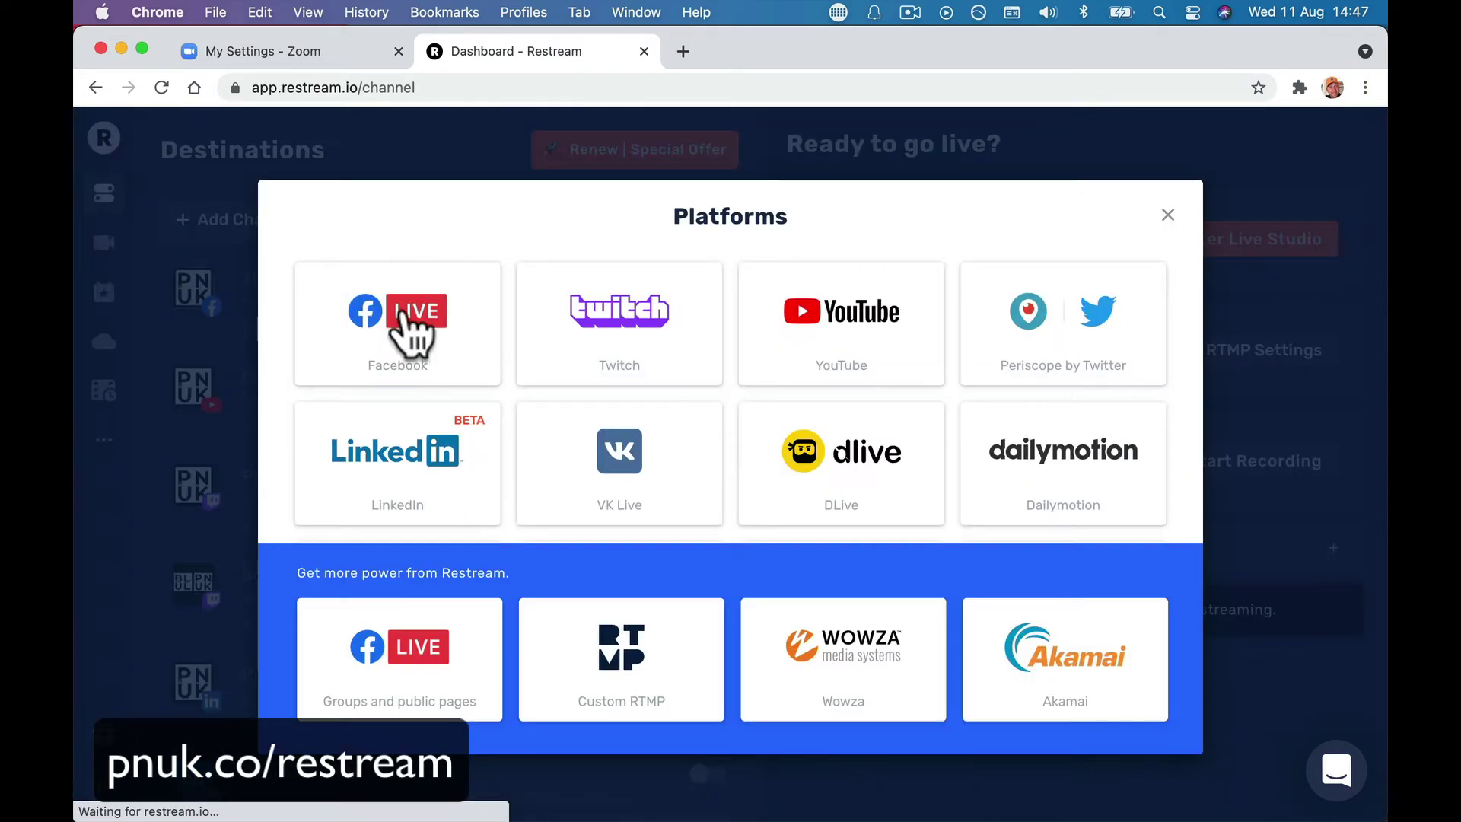
{"action": "left_click", "coordinate": [491, 499]}
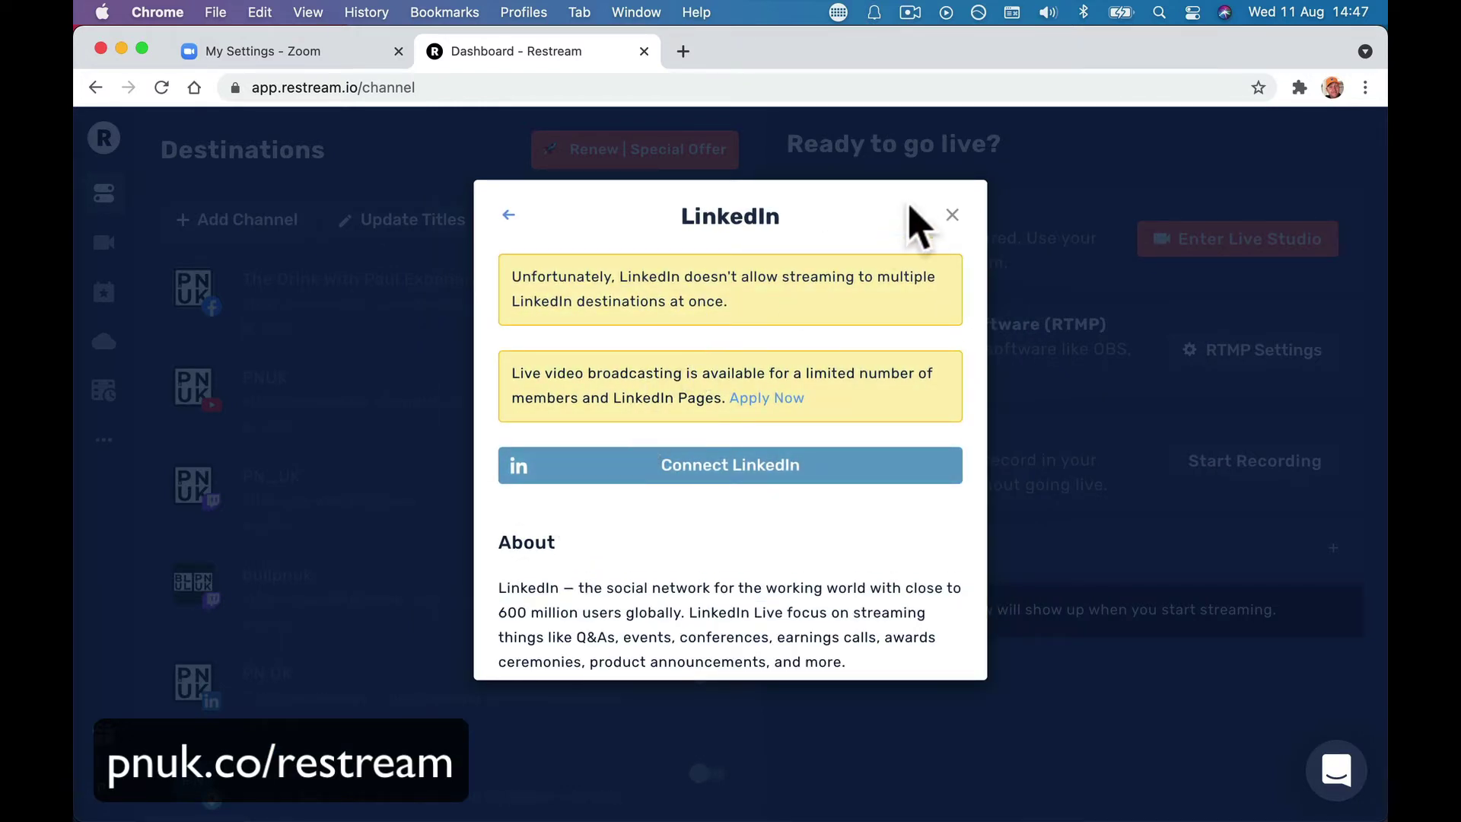
{"action": "left_click", "coordinate": [952, 216]}
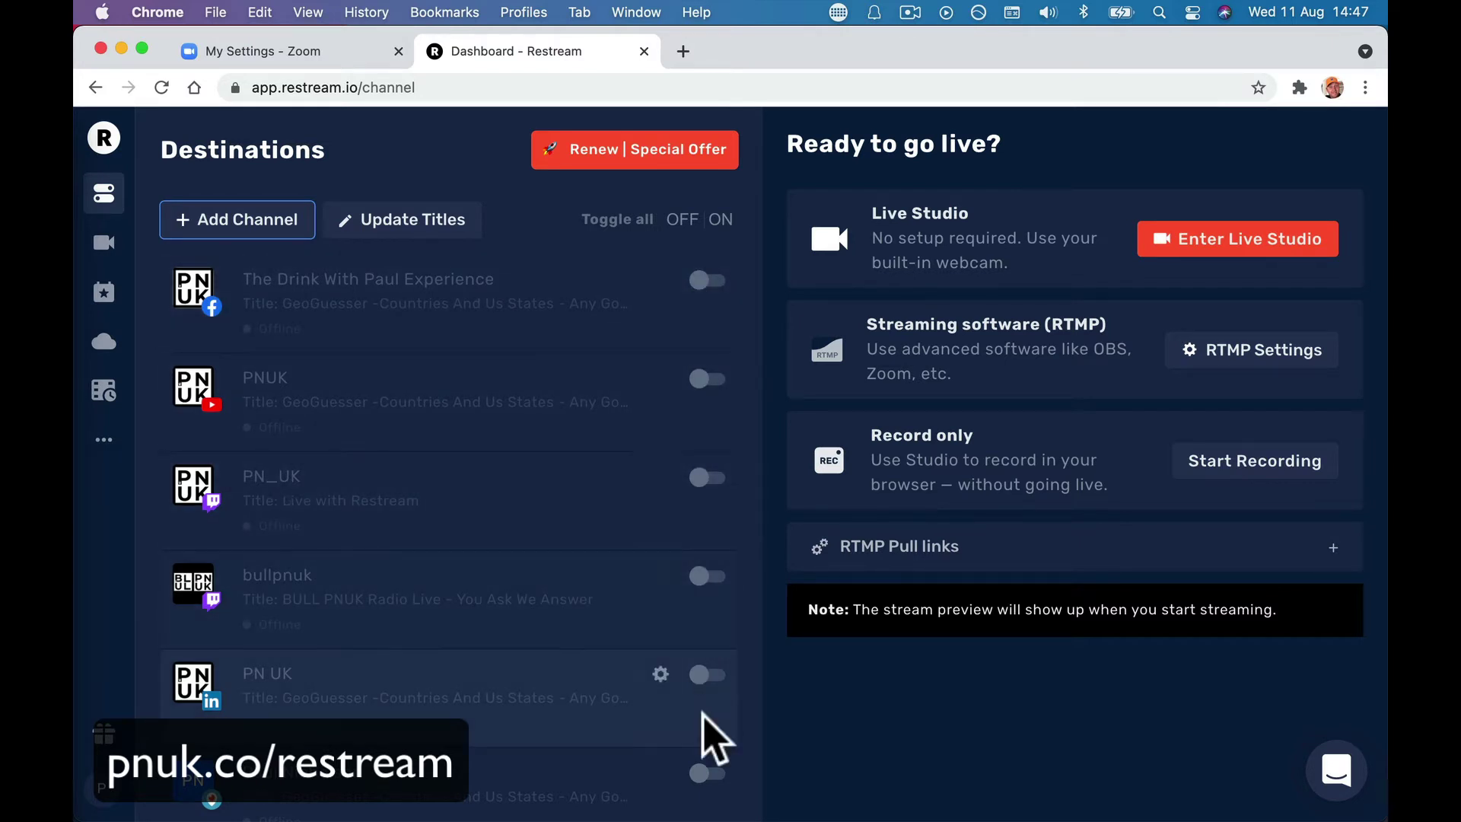
Enable the PN_UK Twitch and PN UK LinkedIn destinations and review the destinations list
{"action": "scroll", "coordinate": [642, 490], "scroll_direction": "down", "scroll_amount": 2}
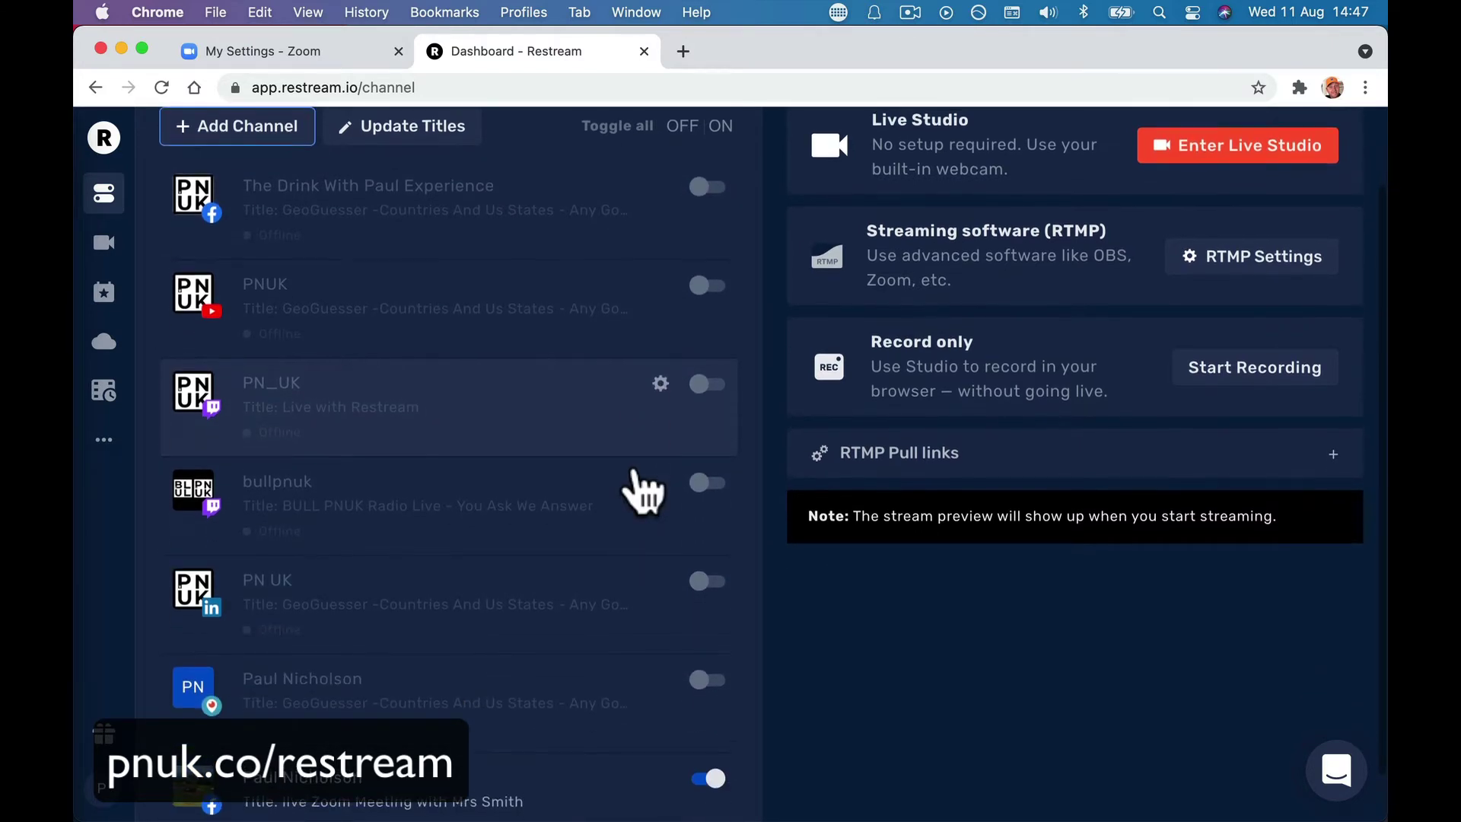
{"action": "left_click", "coordinate": [705, 388]}
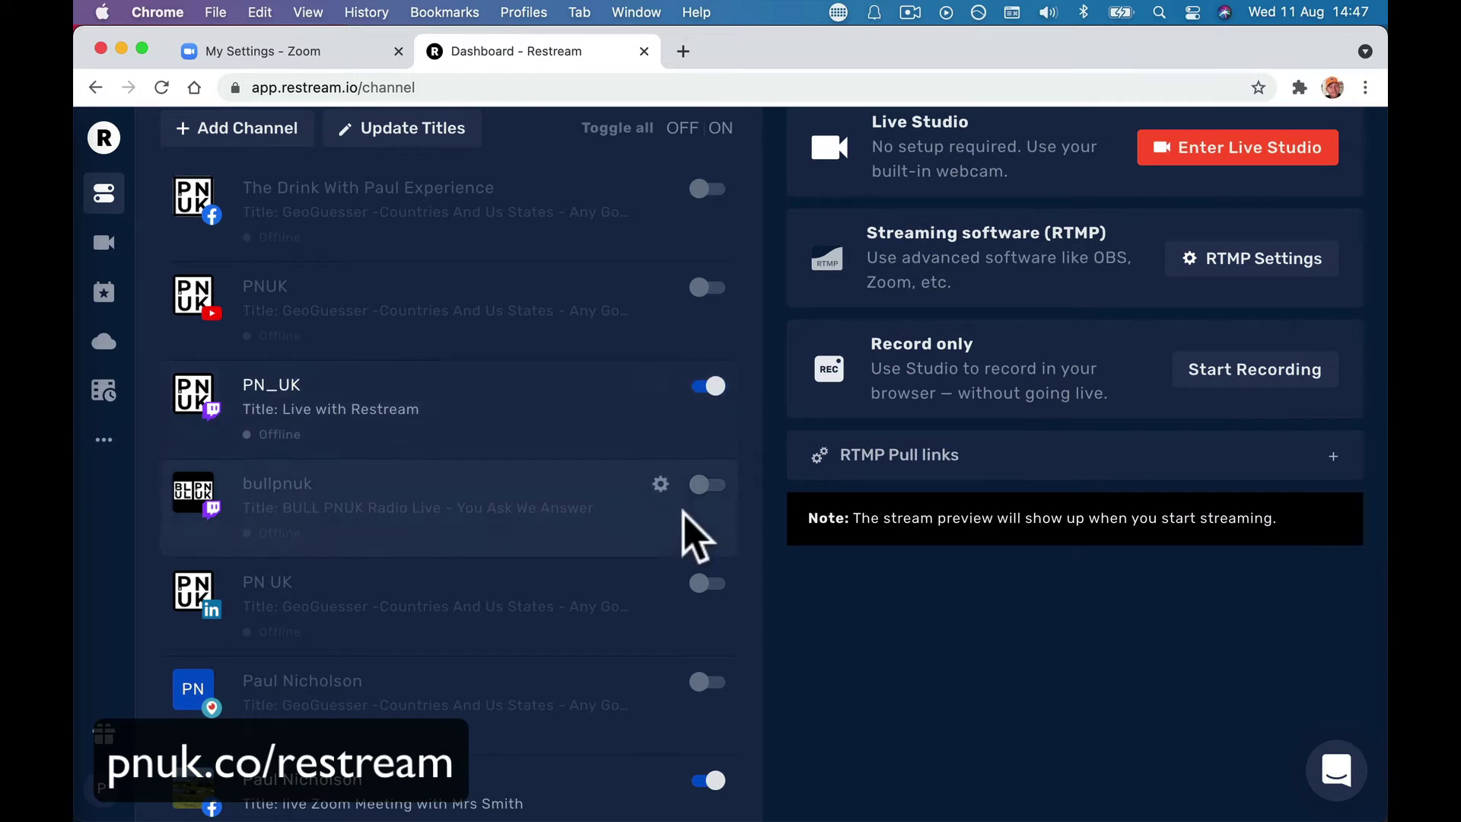
{"action": "scroll", "coordinate": [695, 530], "scroll_direction": "down", "scroll_amount": 1}
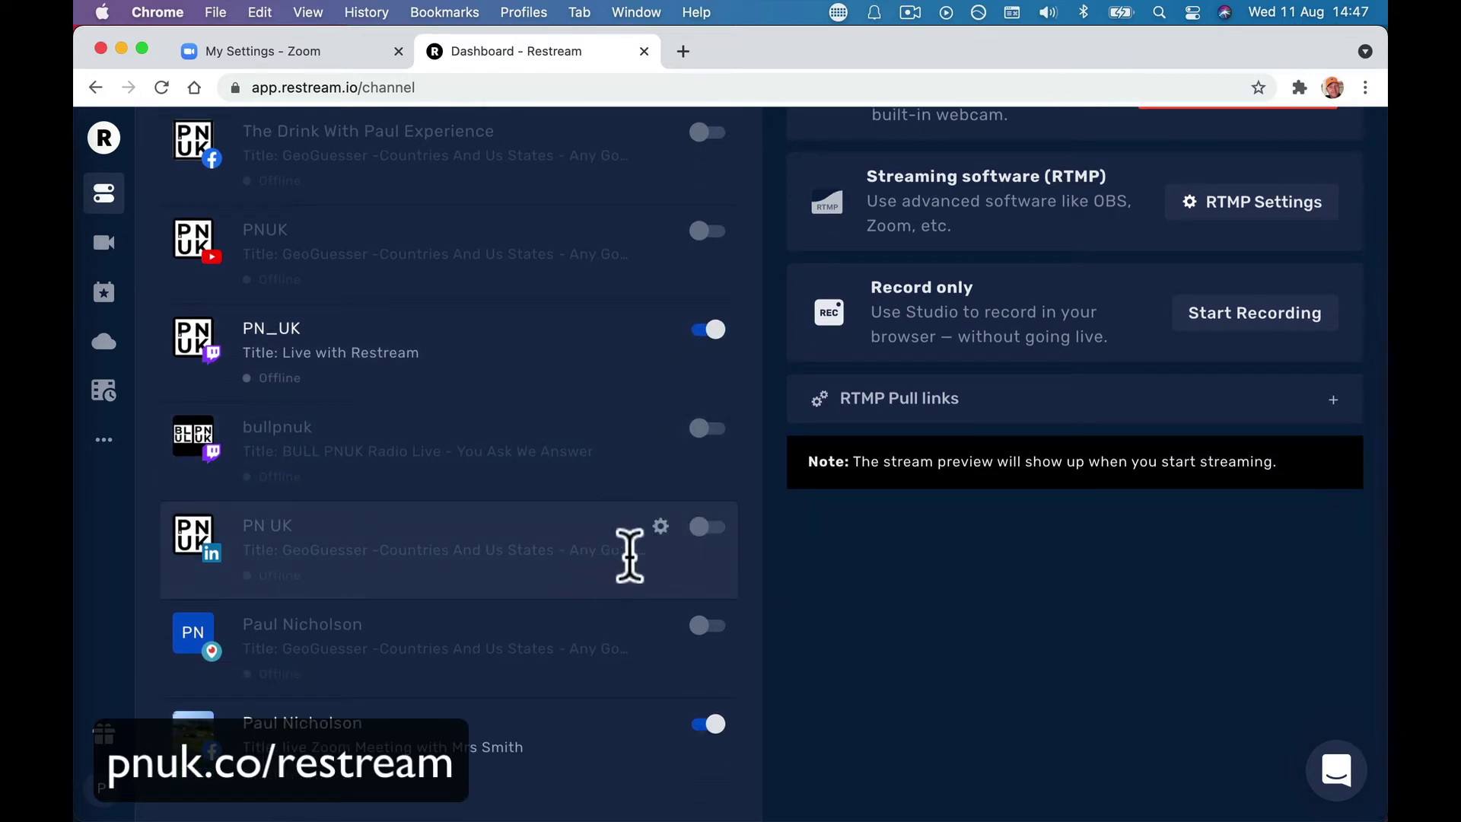
{"action": "left_click", "coordinate": [694, 536]}
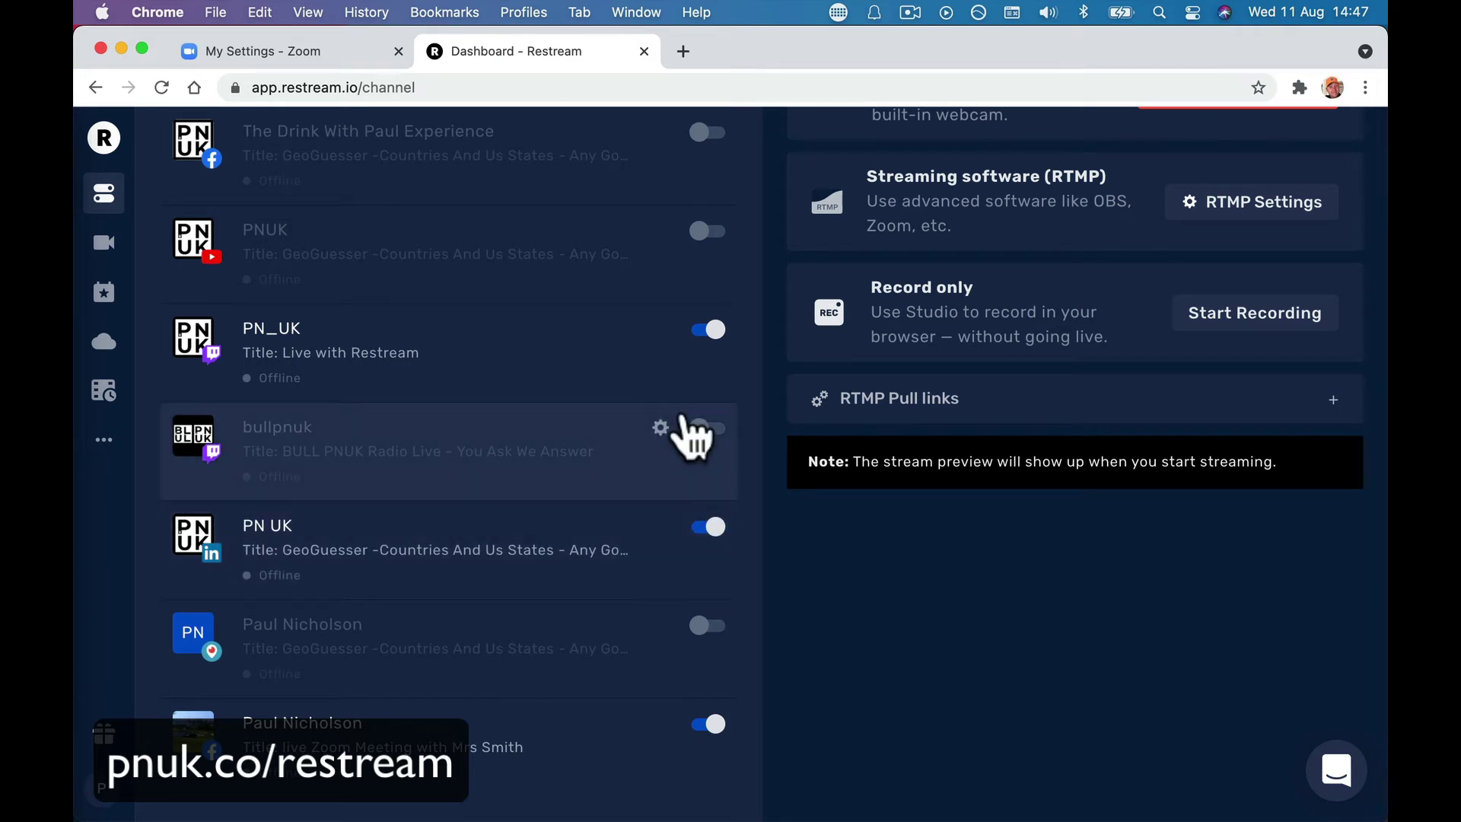
{"action": "scroll", "coordinate": [684, 365], "scroll_direction": "up", "scroll_amount": 3}
{"action": "scroll", "coordinate": [682, 361], "scroll_direction": "down", "scroll_amount": 3}
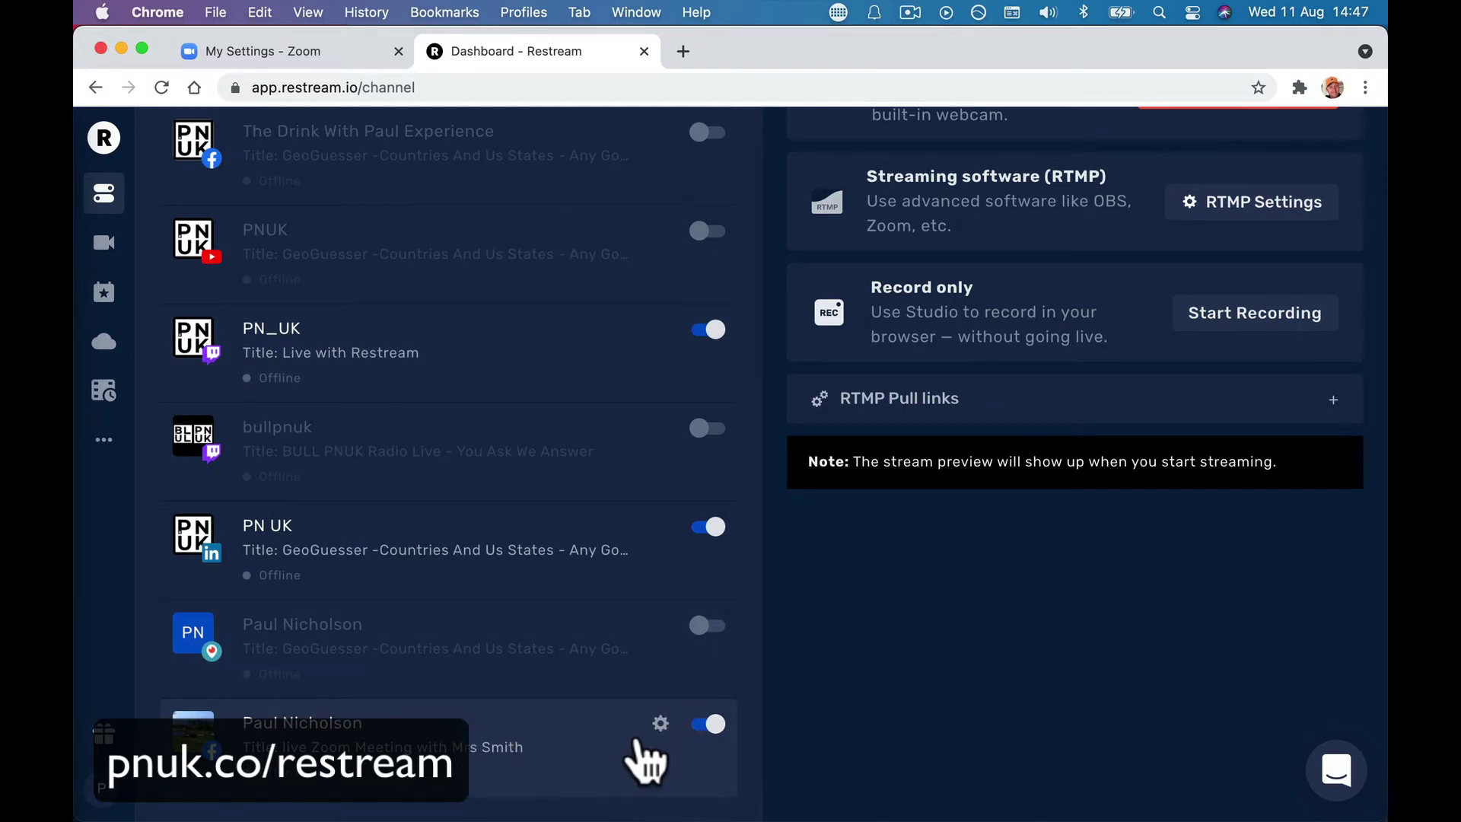
{"action": "scroll", "coordinate": [754, 624], "scroll_direction": "up", "scroll_amount": 2}
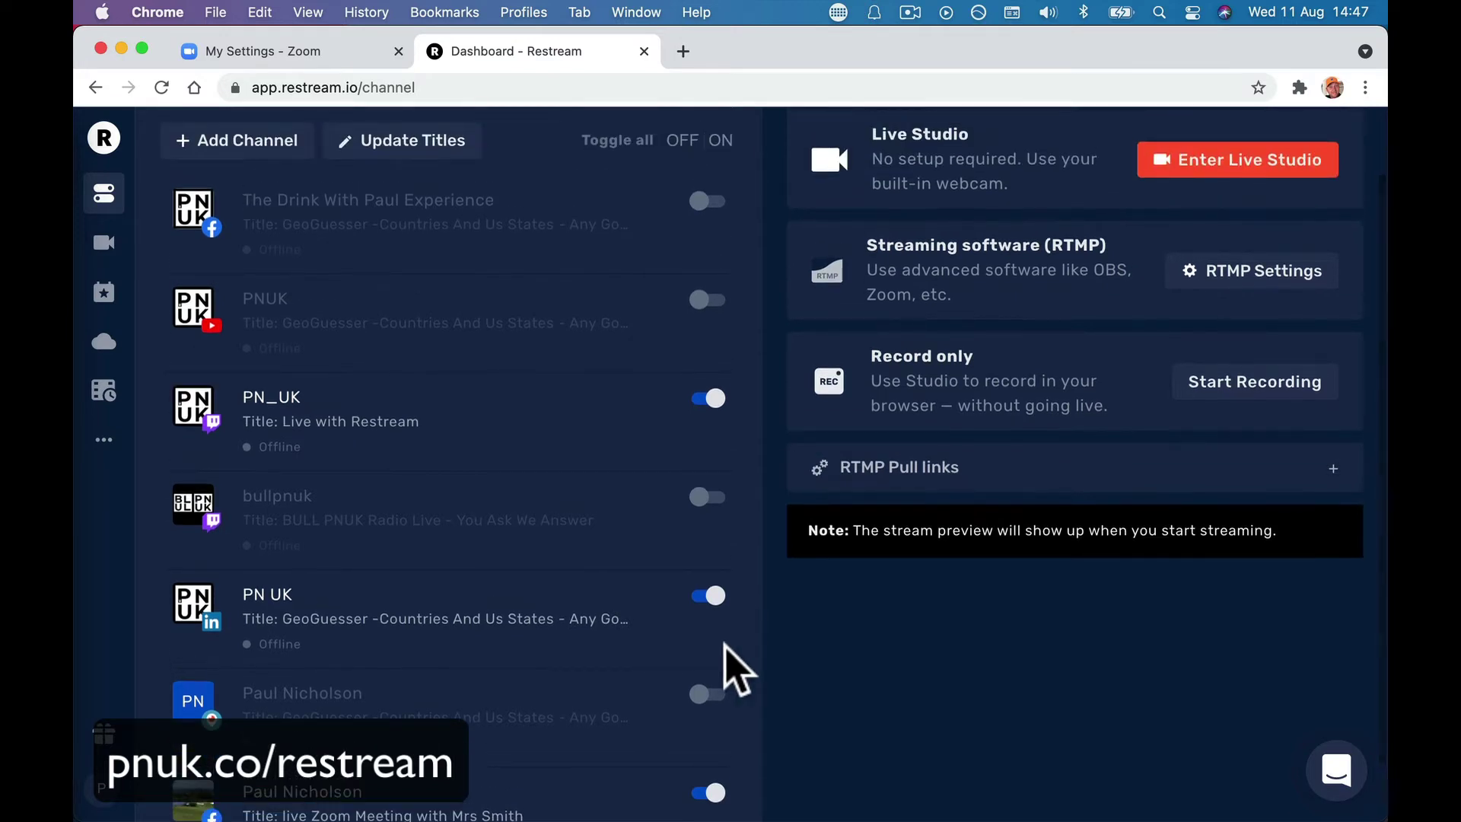
Enable the Periscope and PNUK YouTube destinations, with The Drink With Paul Experience Facebook page switched off
{"action": "scroll", "coordinate": [674, 525], "scroll_direction": "up", "scroll_amount": 1}
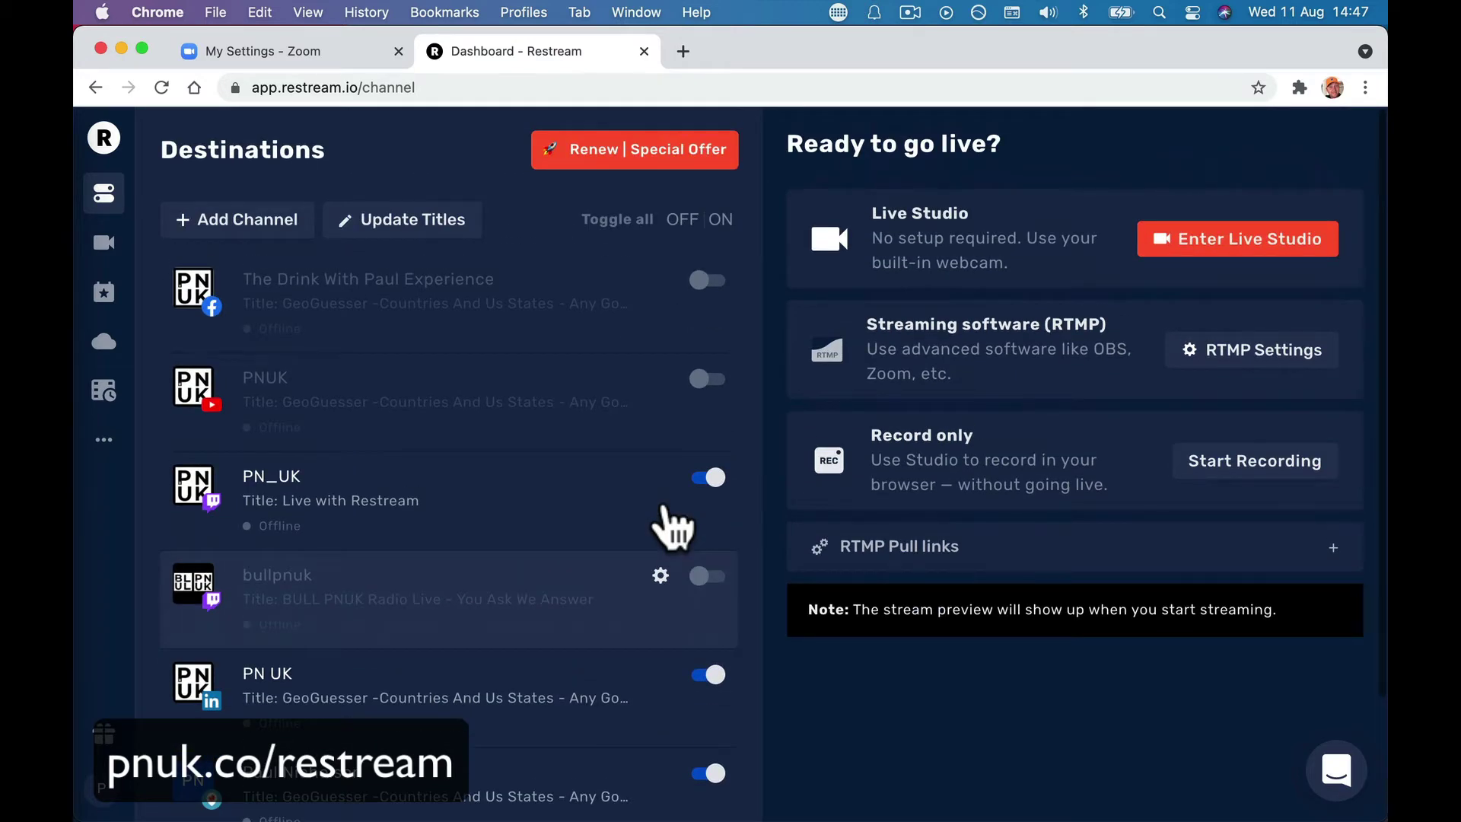
{"action": "scroll", "coordinate": [705, 479], "scroll_direction": "down", "scroll_amount": 2}
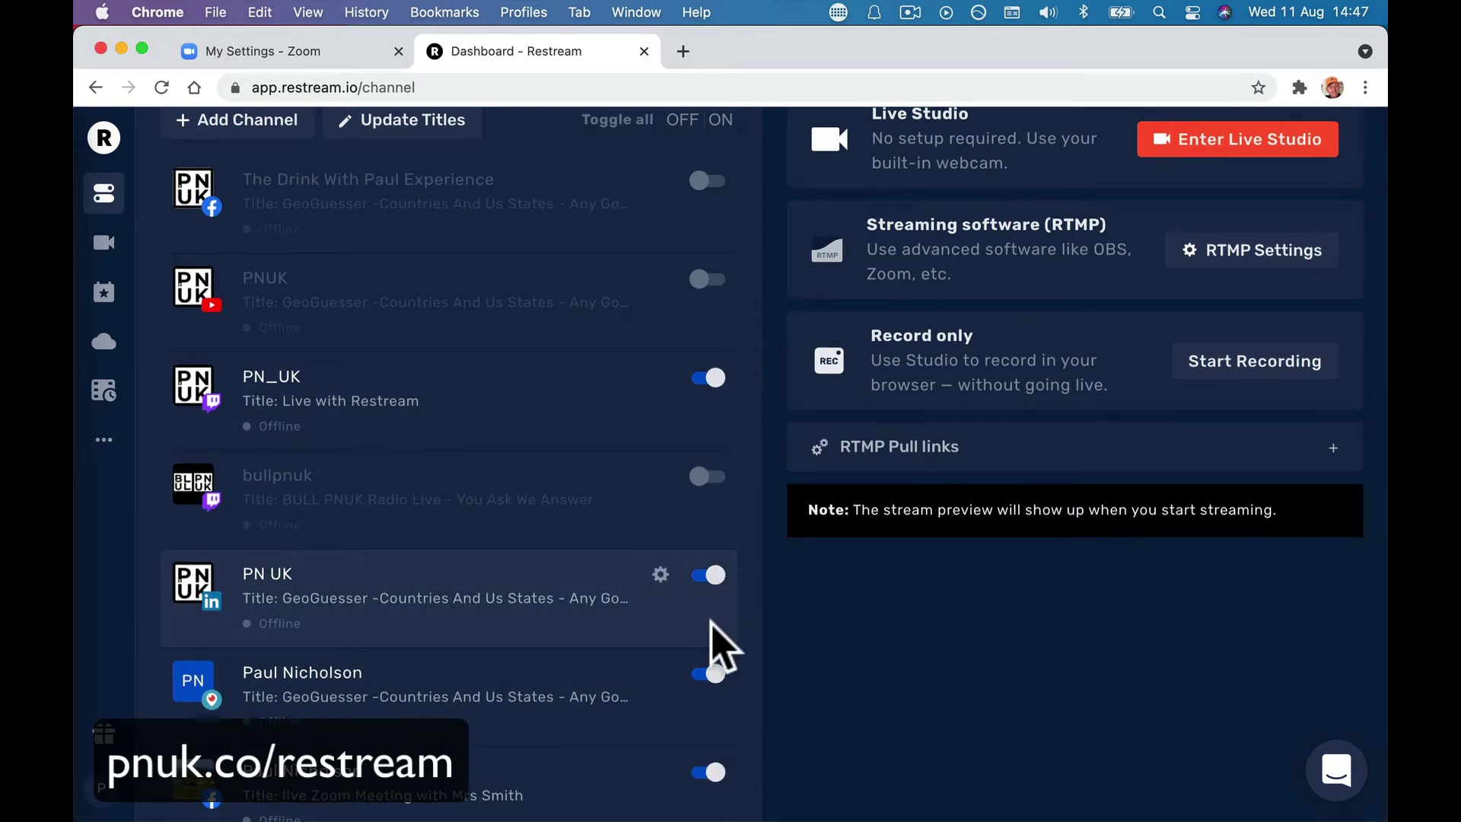
{"action": "scroll", "coordinate": [711, 621], "scroll_direction": "up", "scroll_amount": 1}
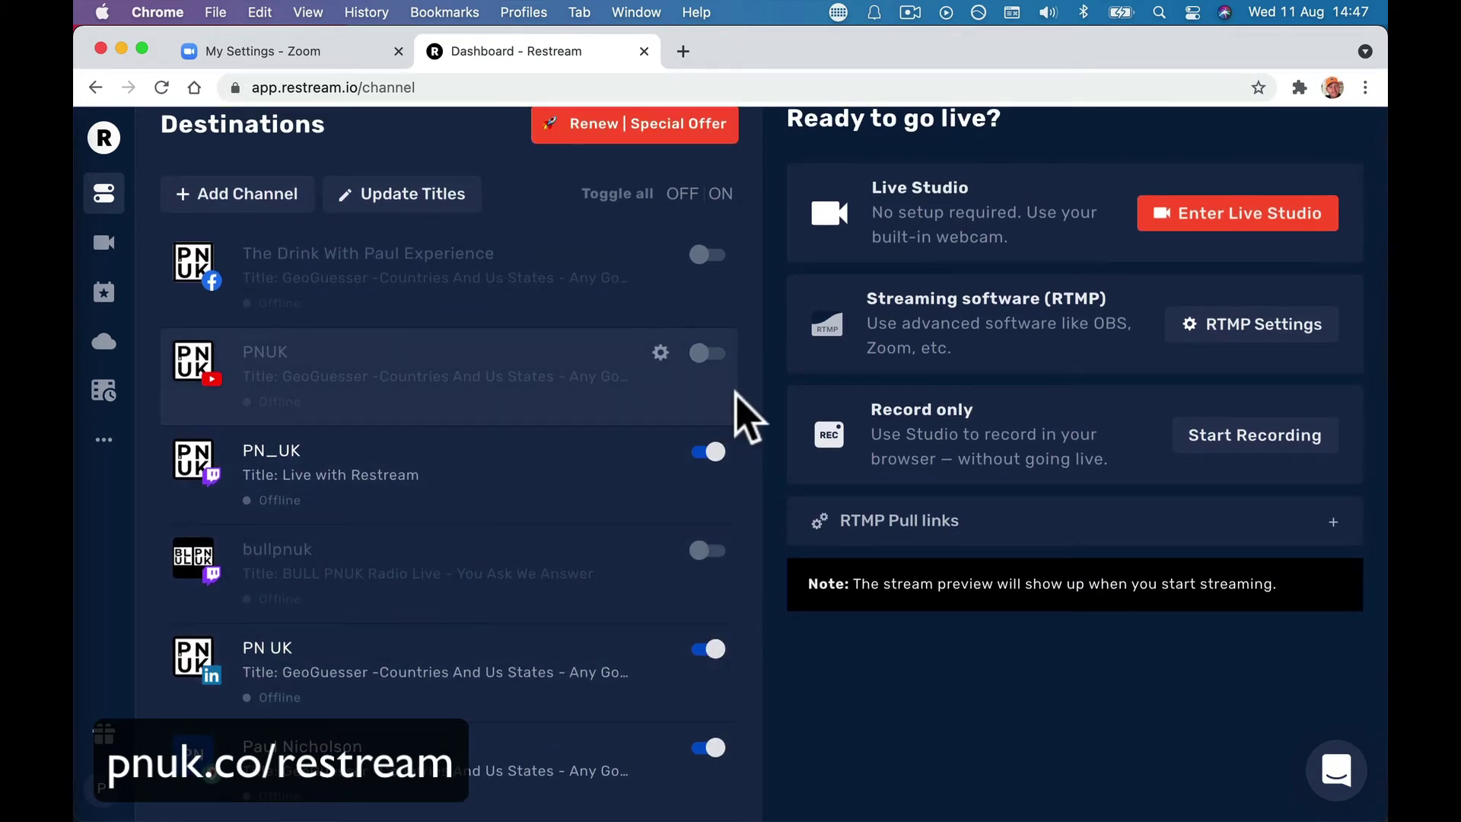
{"action": "scroll", "coordinate": [744, 417], "scroll_direction": "down", "scroll_amount": 2}
{"action": "scroll", "coordinate": [728, 335], "scroll_direction": "up", "scroll_amount": 2}
{"action": "left_click", "coordinate": [713, 243]}
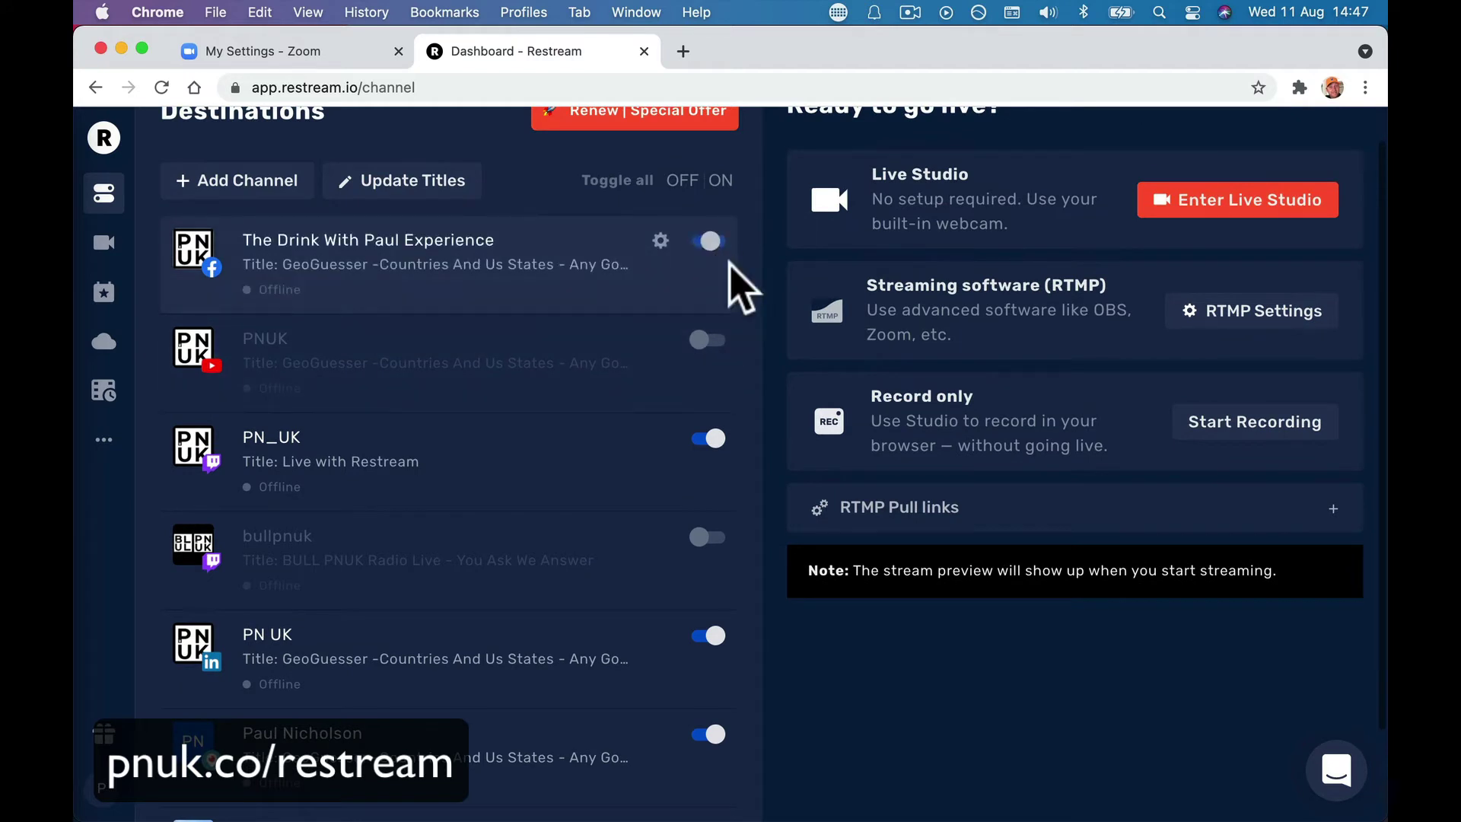
{"action": "left_click", "coordinate": [711, 250]}
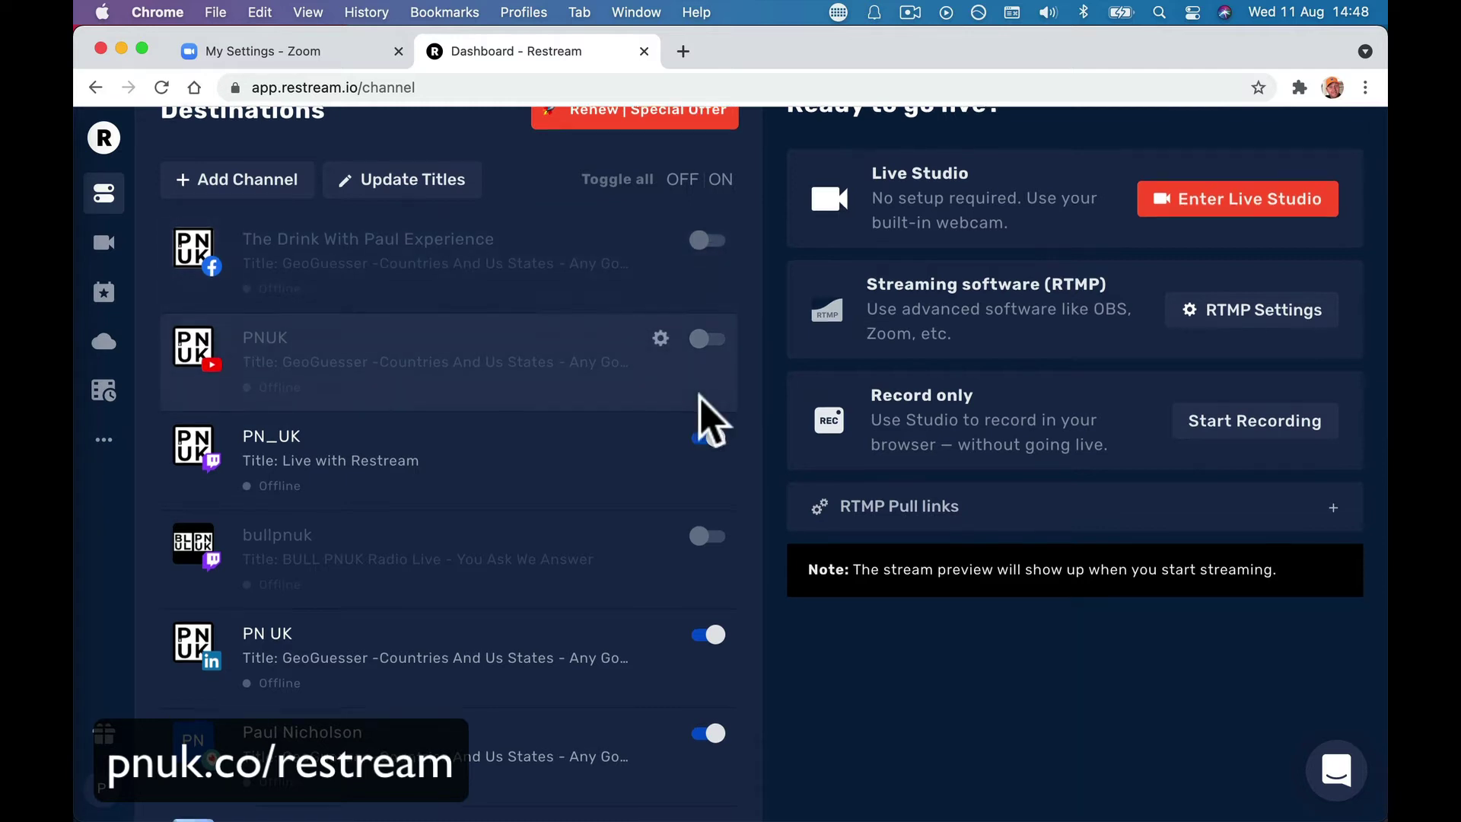
{"action": "scroll", "coordinate": [700, 404], "scroll_direction": "down", "scroll_amount": 2}
{"action": "scroll", "coordinate": [704, 414], "scroll_direction": "up", "scroll_amount": 1}
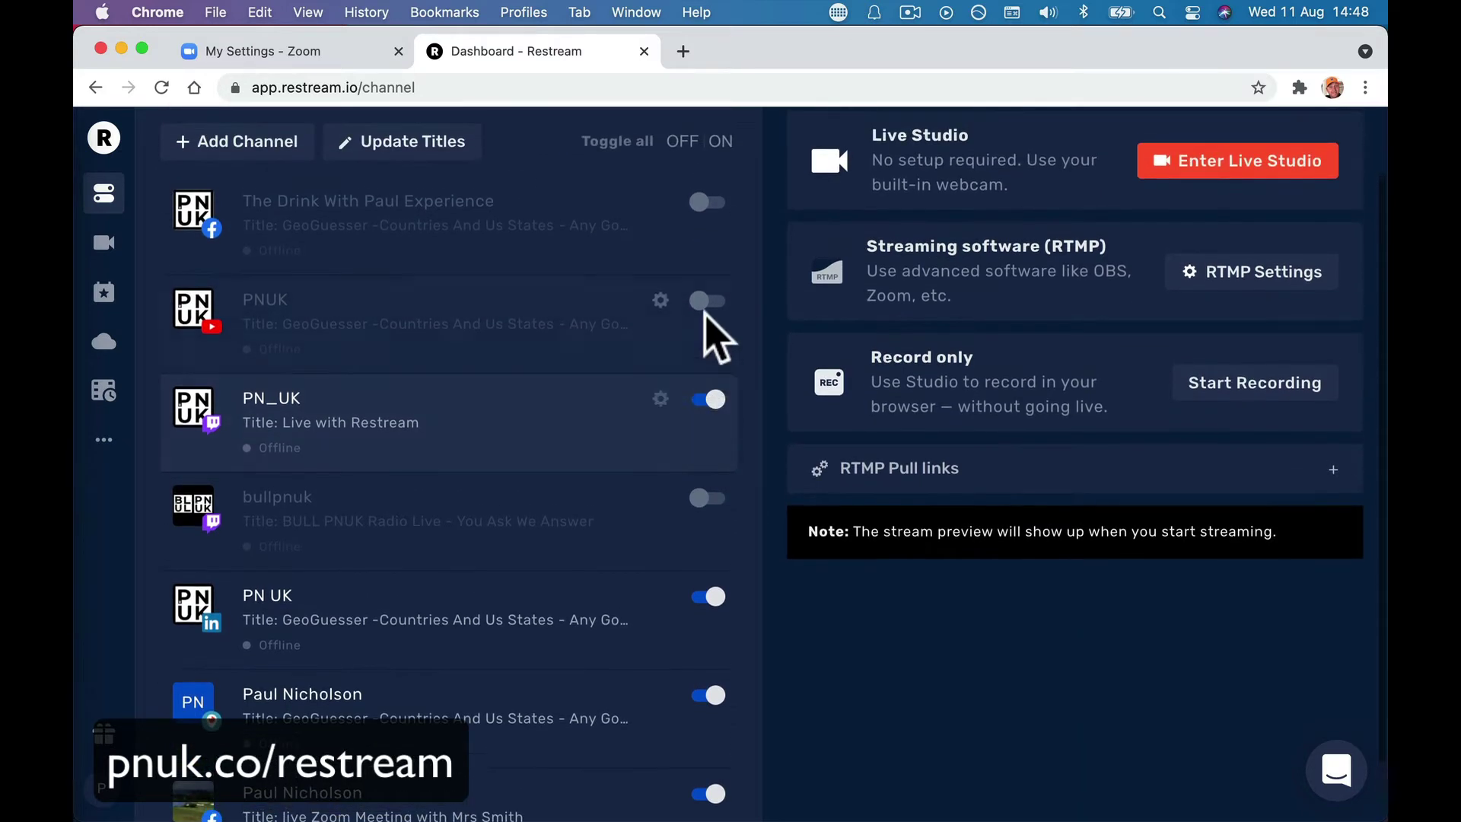
{"action": "left_click", "coordinate": [708, 303]}
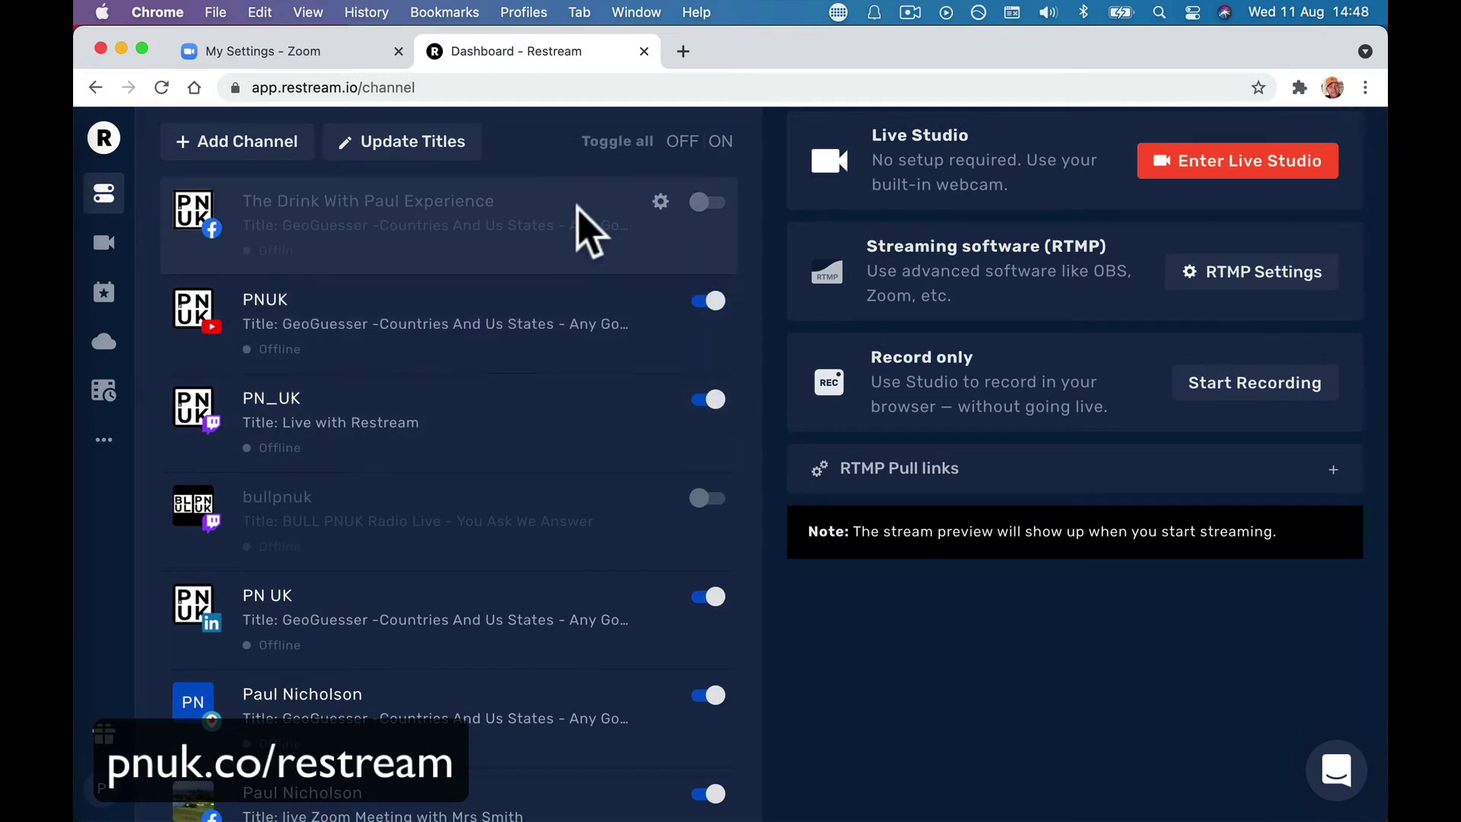
Open the stream details for updating all titles and replace the title with "Zoom Meeting Test With Restream"
{"action": "scroll", "coordinate": [584, 228], "scroll_direction": "up", "scroll_amount": 1}
{"action": "left_click", "coordinate": [405, 202]}
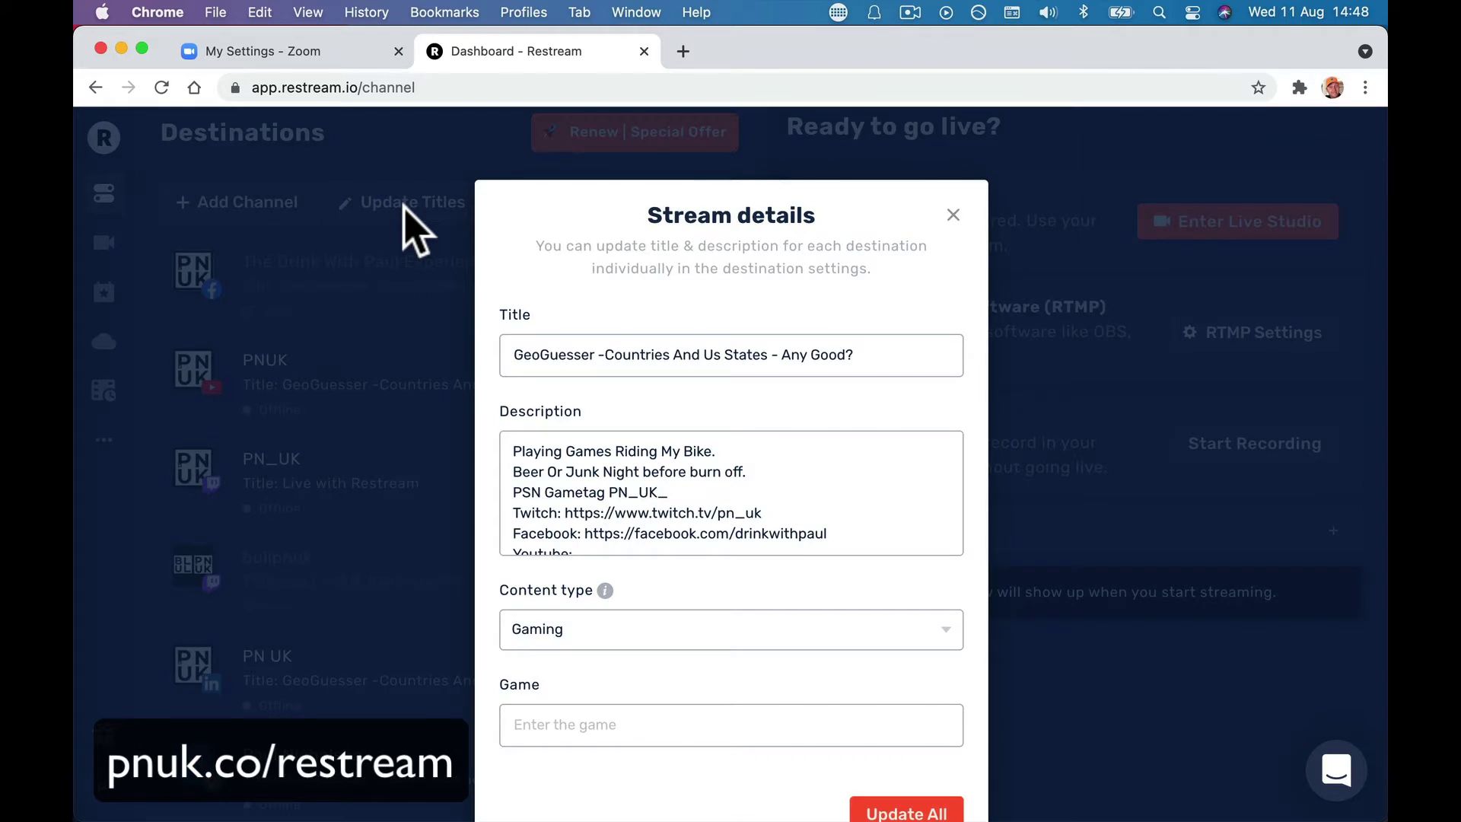
{"action": "triple_click", "coordinate": [665, 355]}
{"action": "key", "text": "BackSpace"}
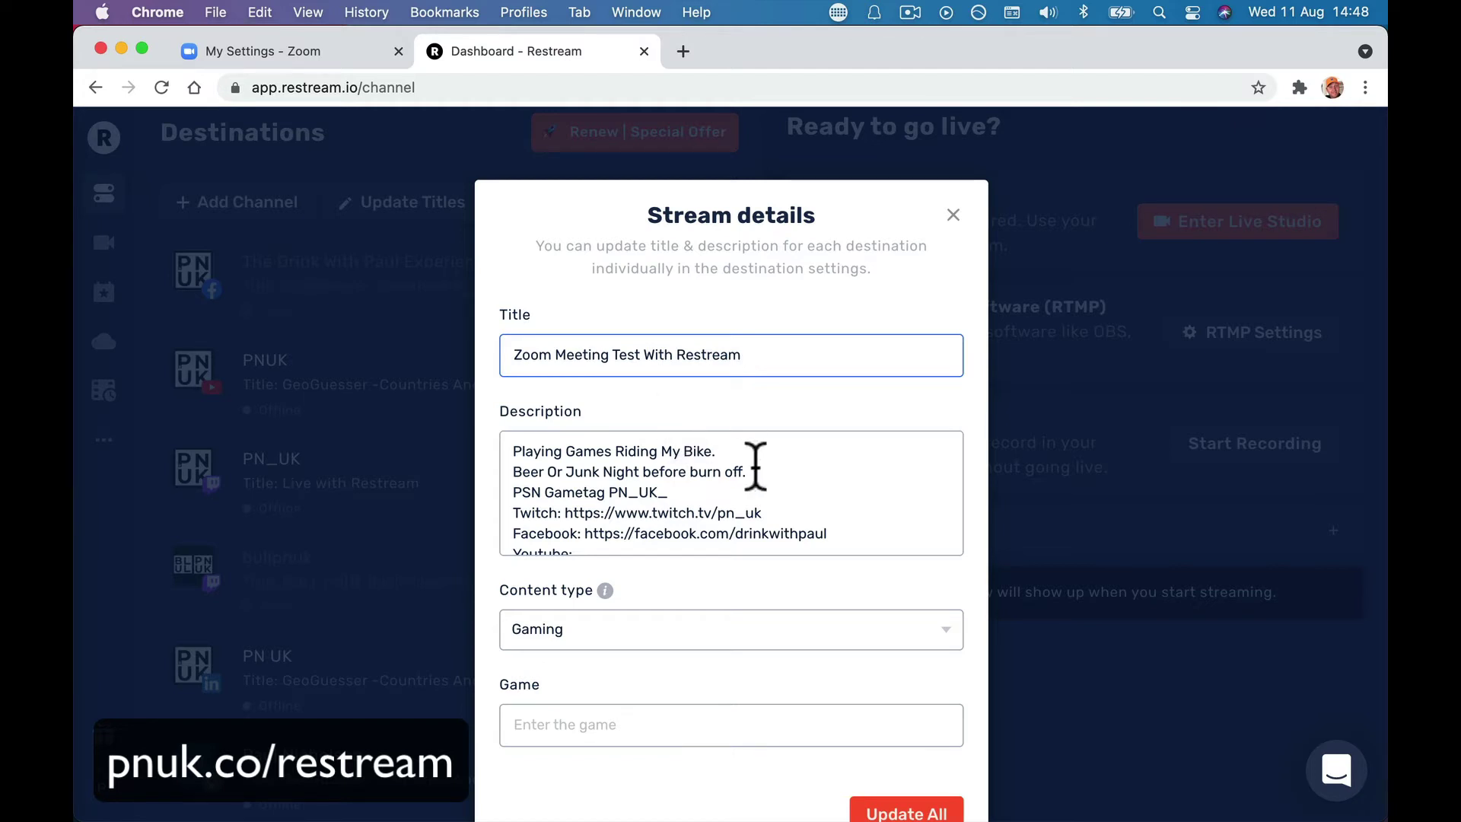
Change the stream's content type to Education and apply the updated details to all destinations
{"action": "scroll", "coordinate": [840, 520], "scroll_direction": "down", "scroll_amount": 3}
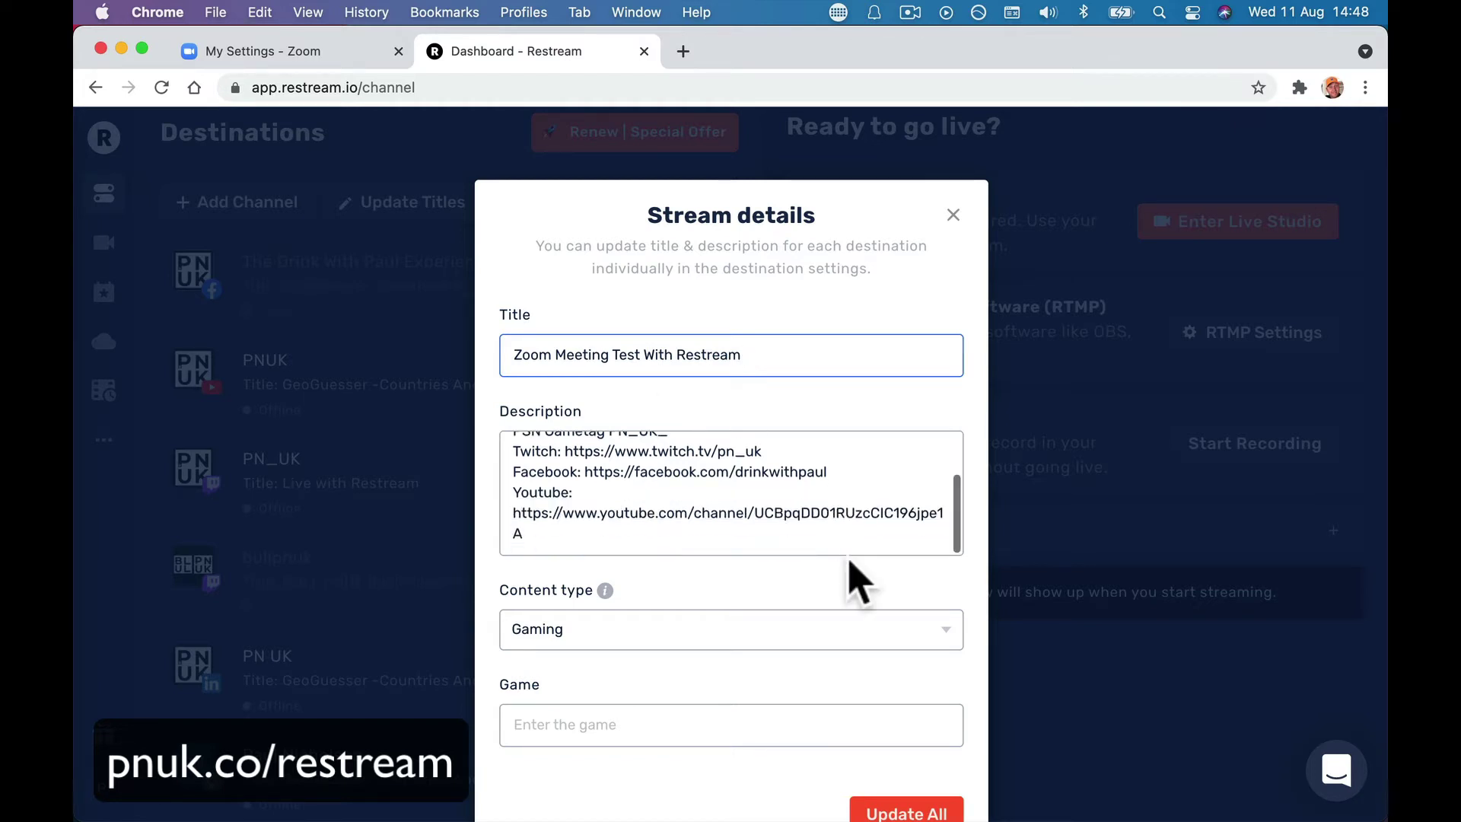
{"action": "scroll", "coordinate": [851, 581], "scroll_direction": "down", "scroll_amount": 2}
{"action": "left_click", "coordinate": [814, 577]}
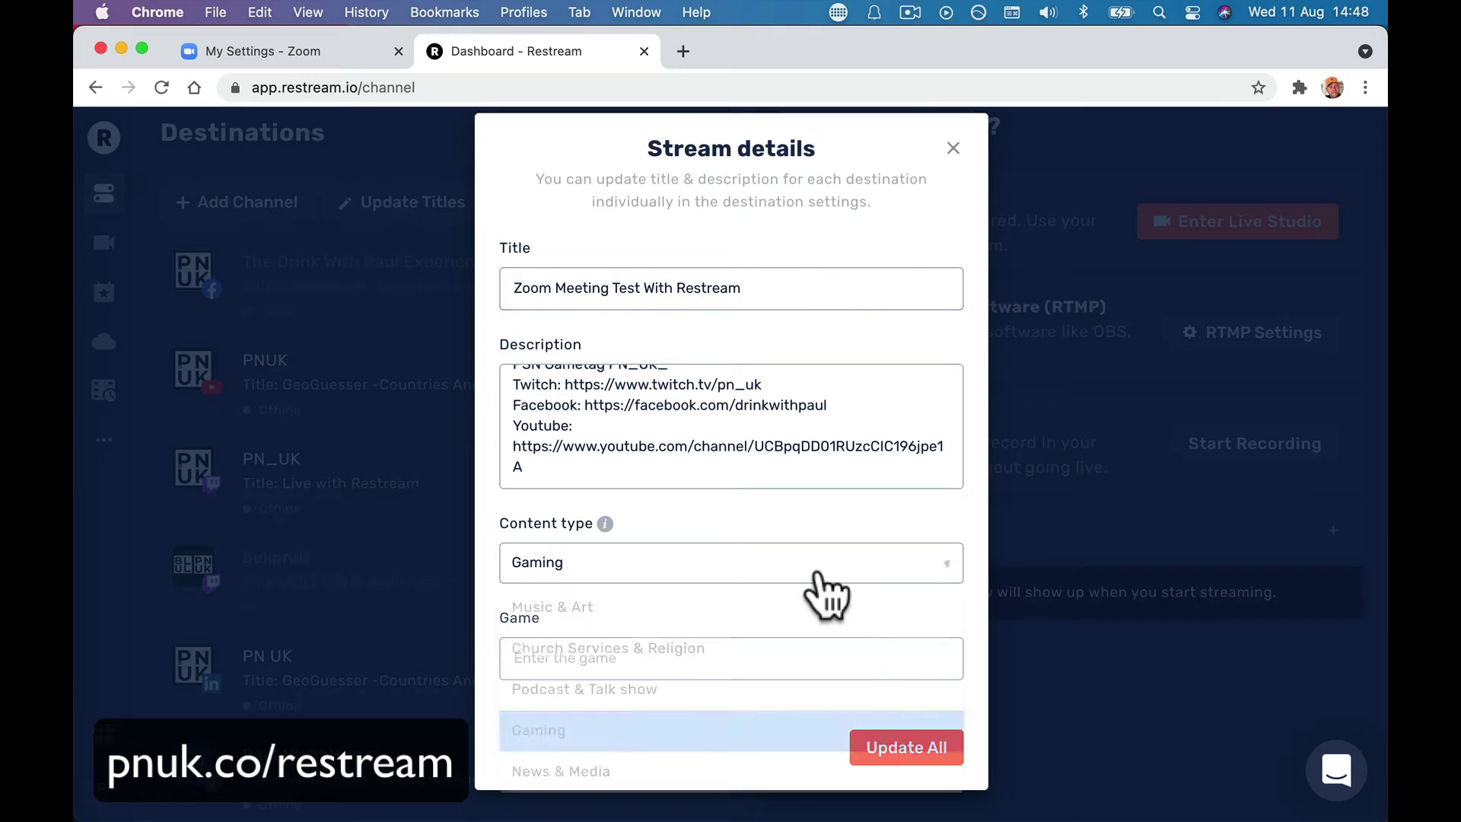
{"action": "scroll", "coordinate": [727, 738], "scroll_direction": "down", "scroll_amount": 3}
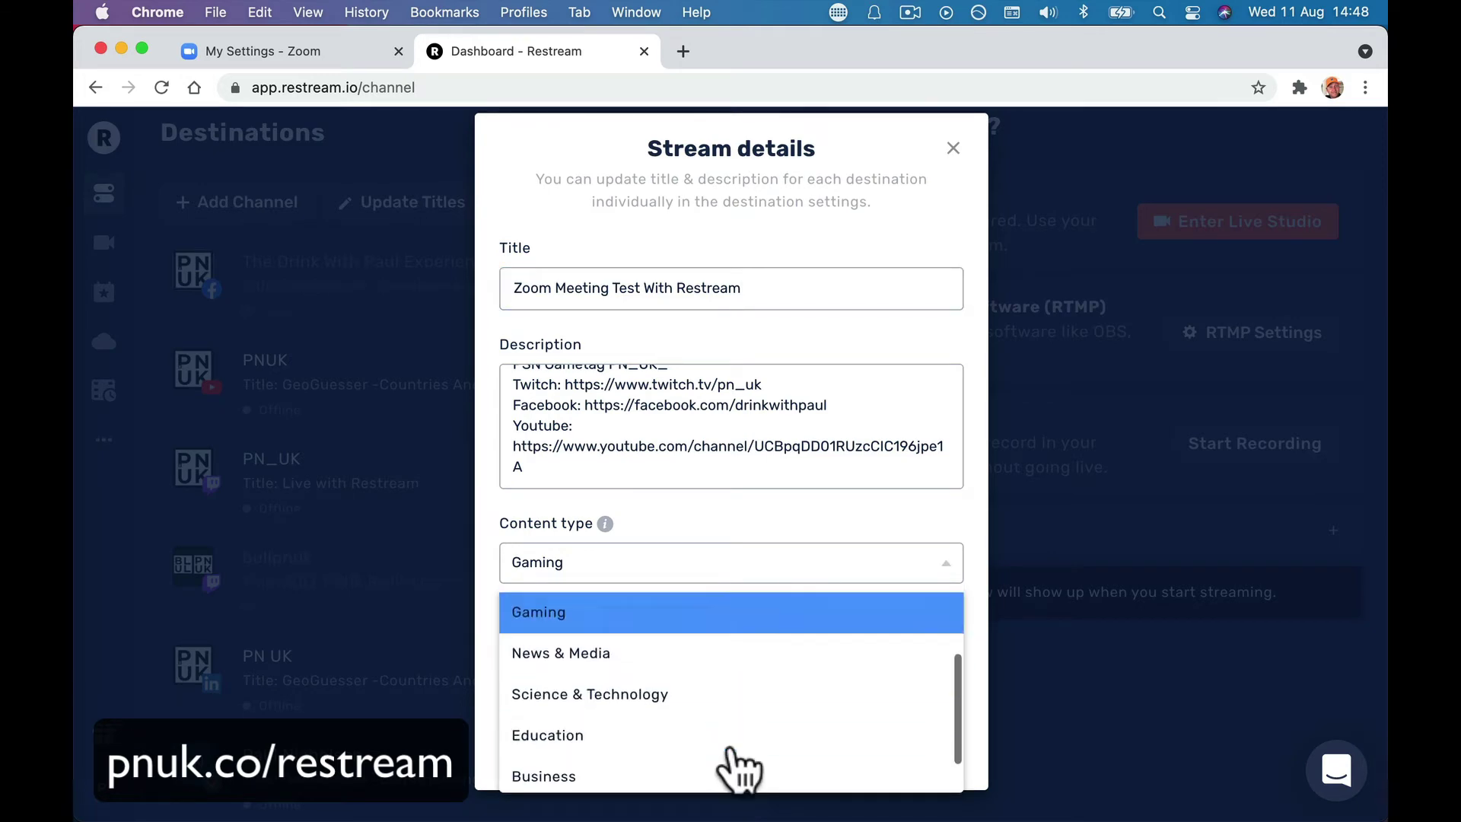
{"action": "left_click", "coordinate": [710, 693]}
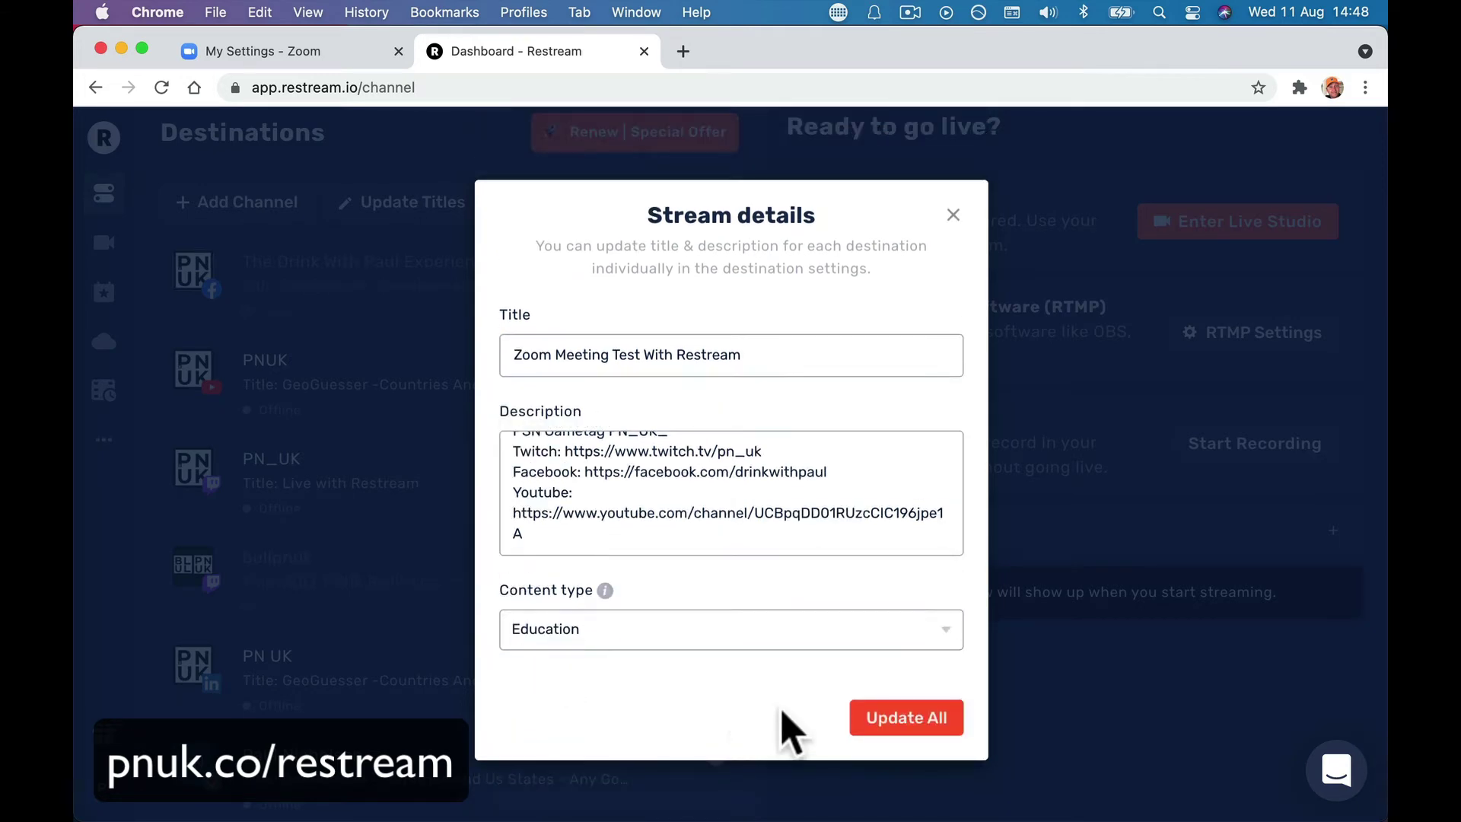
{"action": "left_click", "coordinate": [900, 730]}
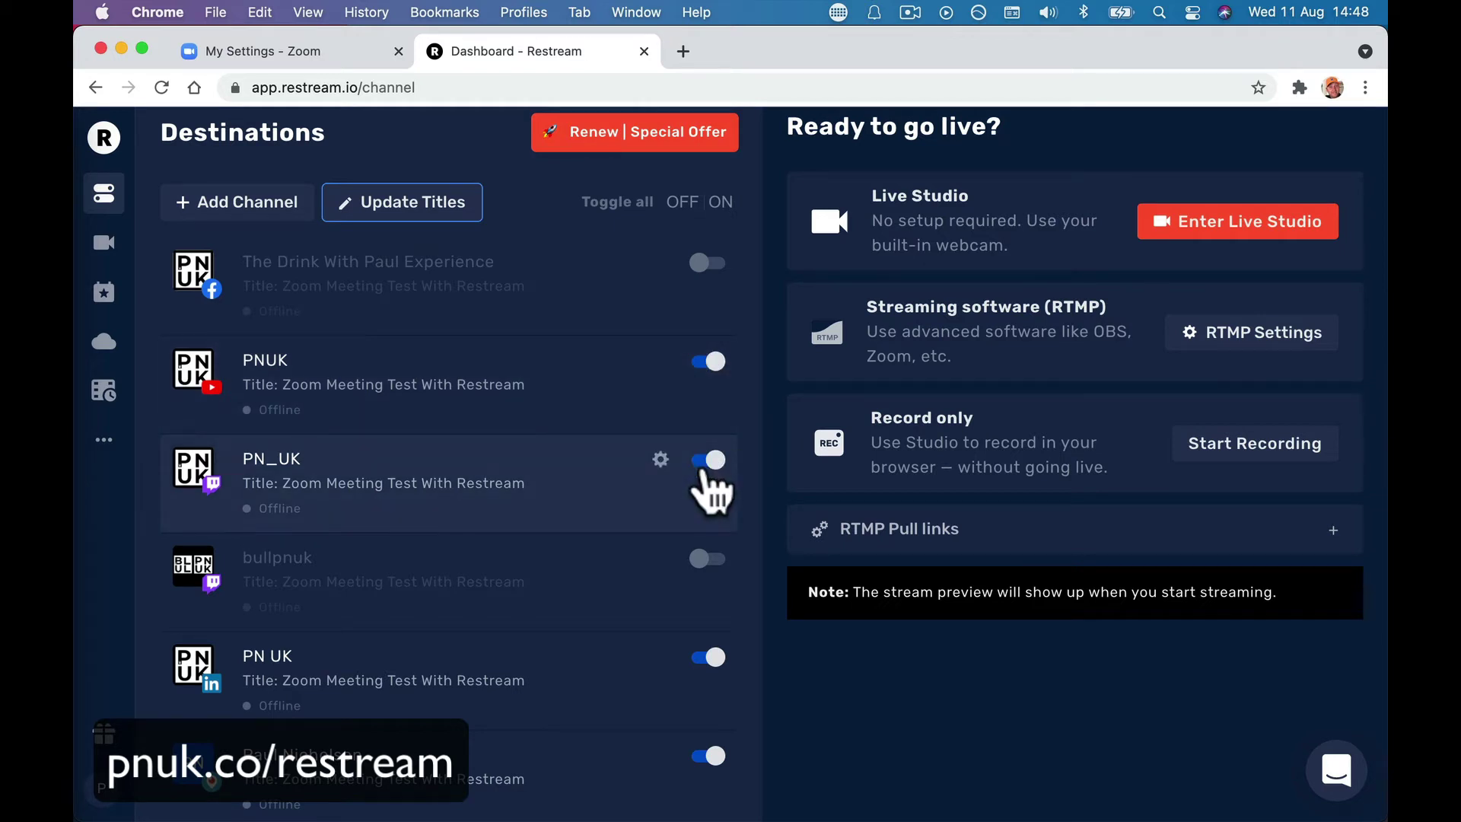
{"action": "scroll", "coordinate": [704, 474], "scroll_direction": "down", "scroll_amount": 2}
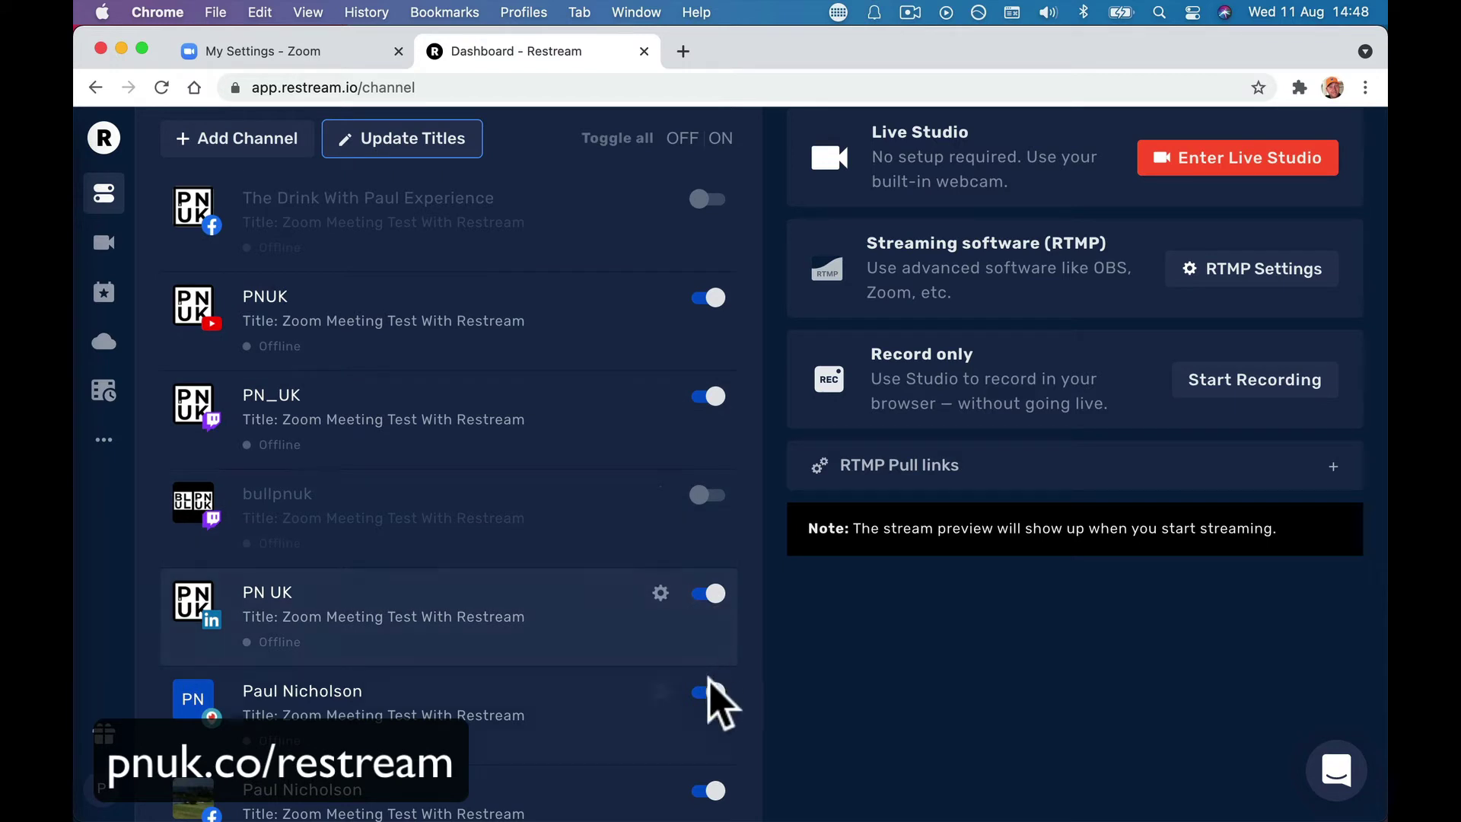
{"action": "key", "text": "Tab"}
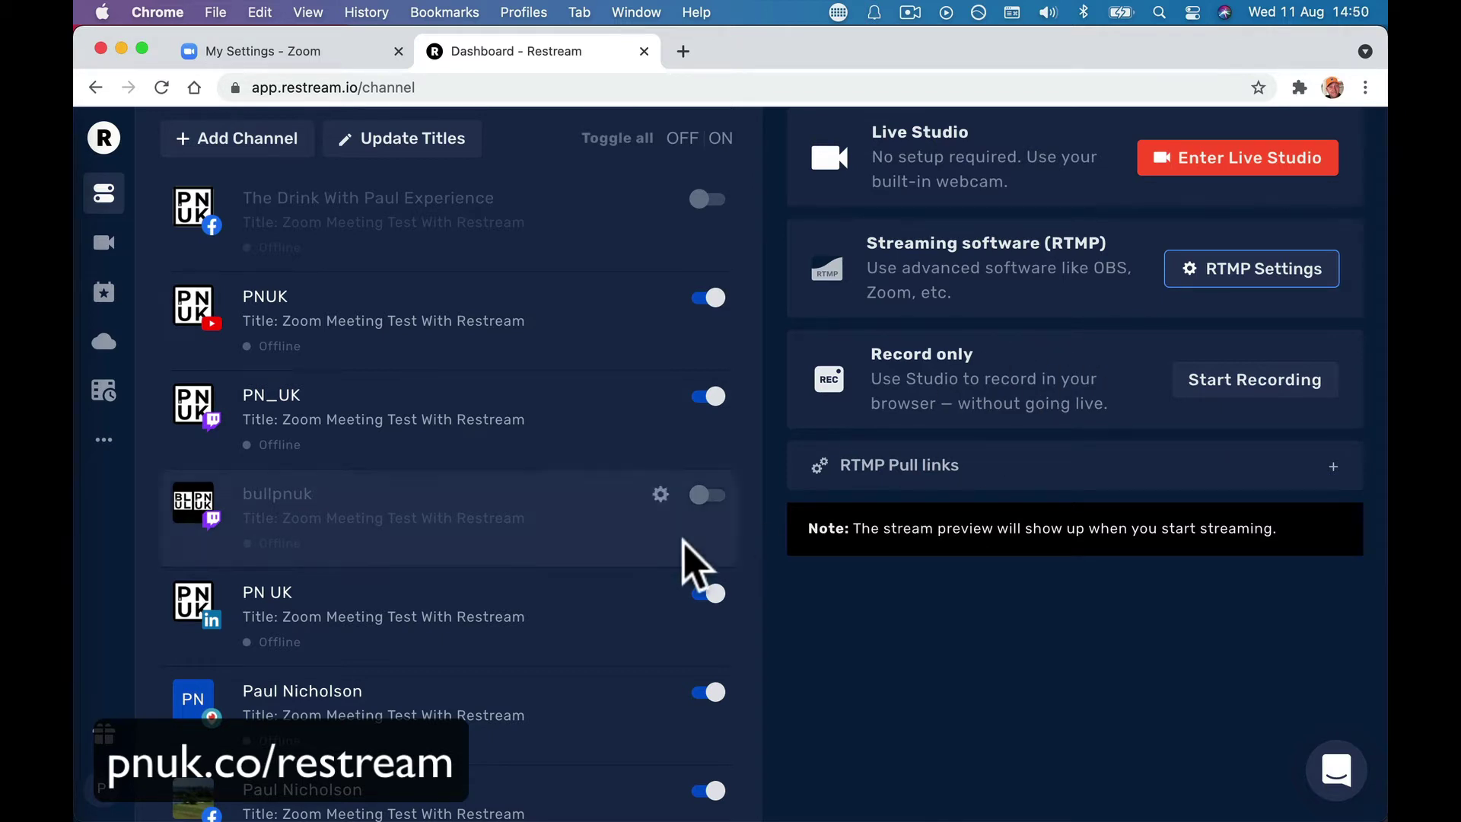
Create a scheduled live stream event titled "Zoom Meeting Test With Restream" with the description "I'm testing Zoom And Restream. Ignore."
{"action": "left_click", "coordinate": [103, 299]}
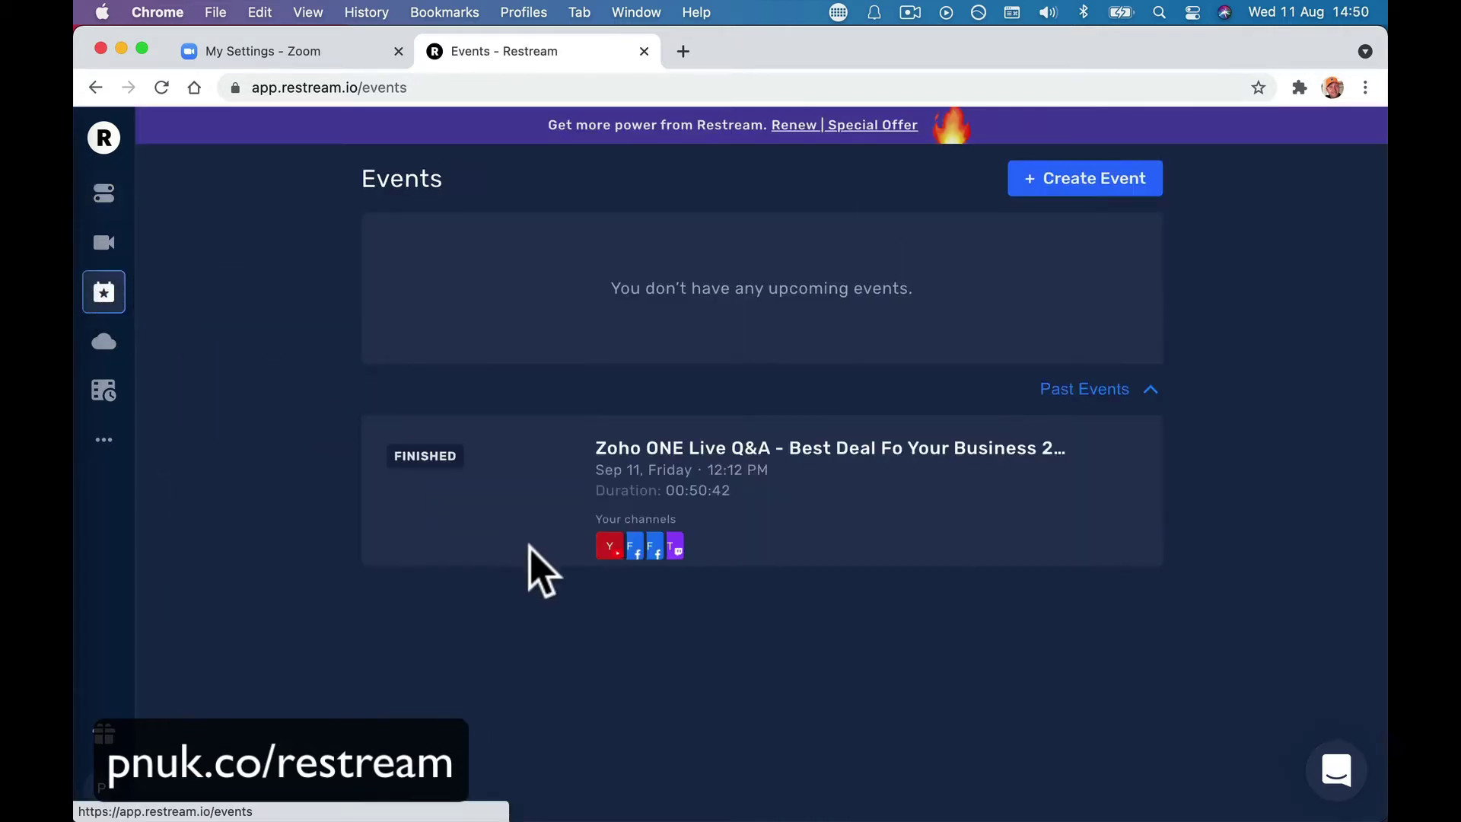
{"action": "left_click", "coordinate": [1037, 188]}
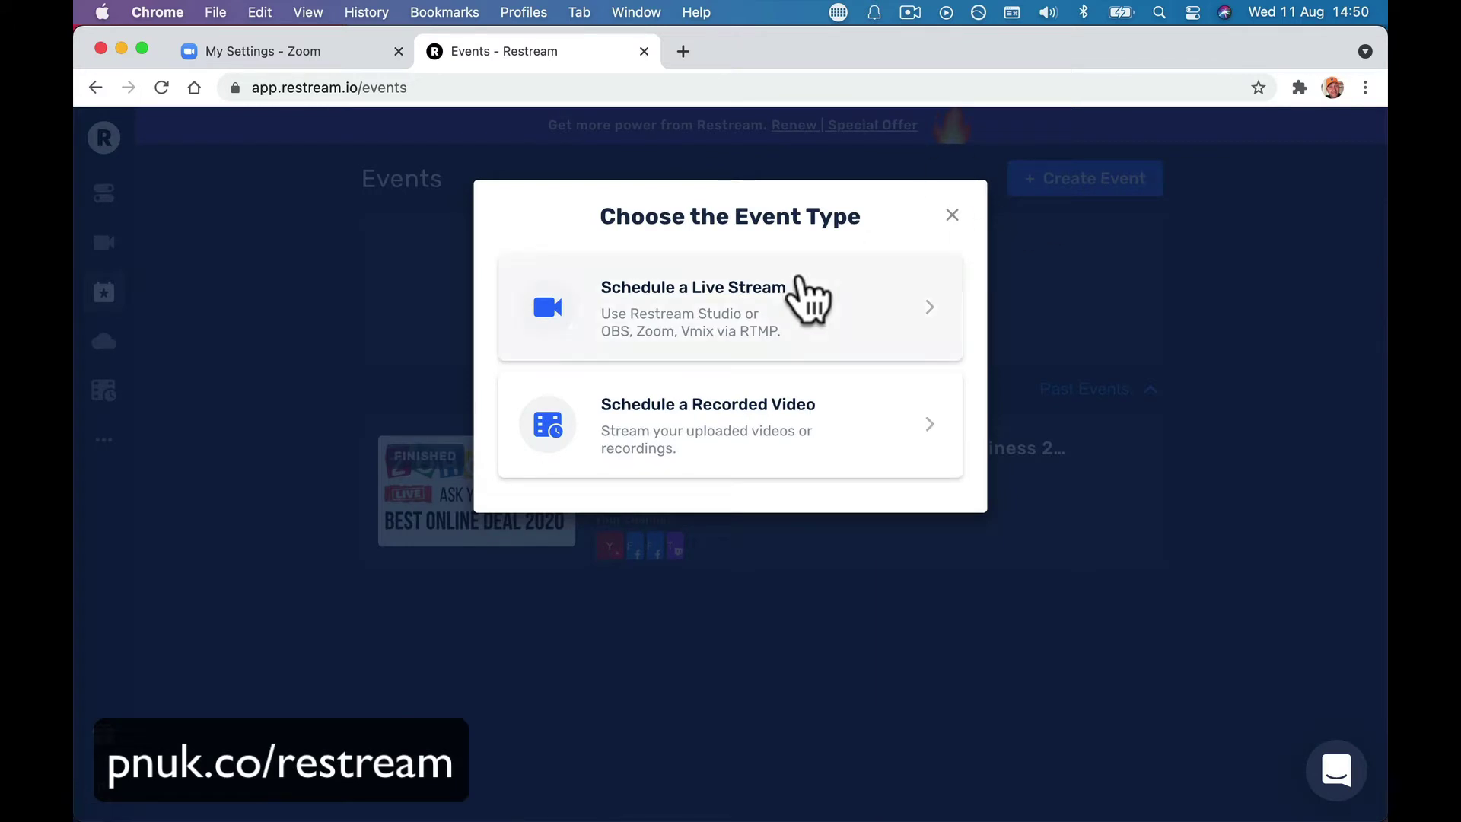
{"action": "left_click", "coordinate": [792, 343]}
{"action": "left_click", "coordinate": [788, 326]}
{"action": "type", "text": "Zoom Meeting Test With Restream"}
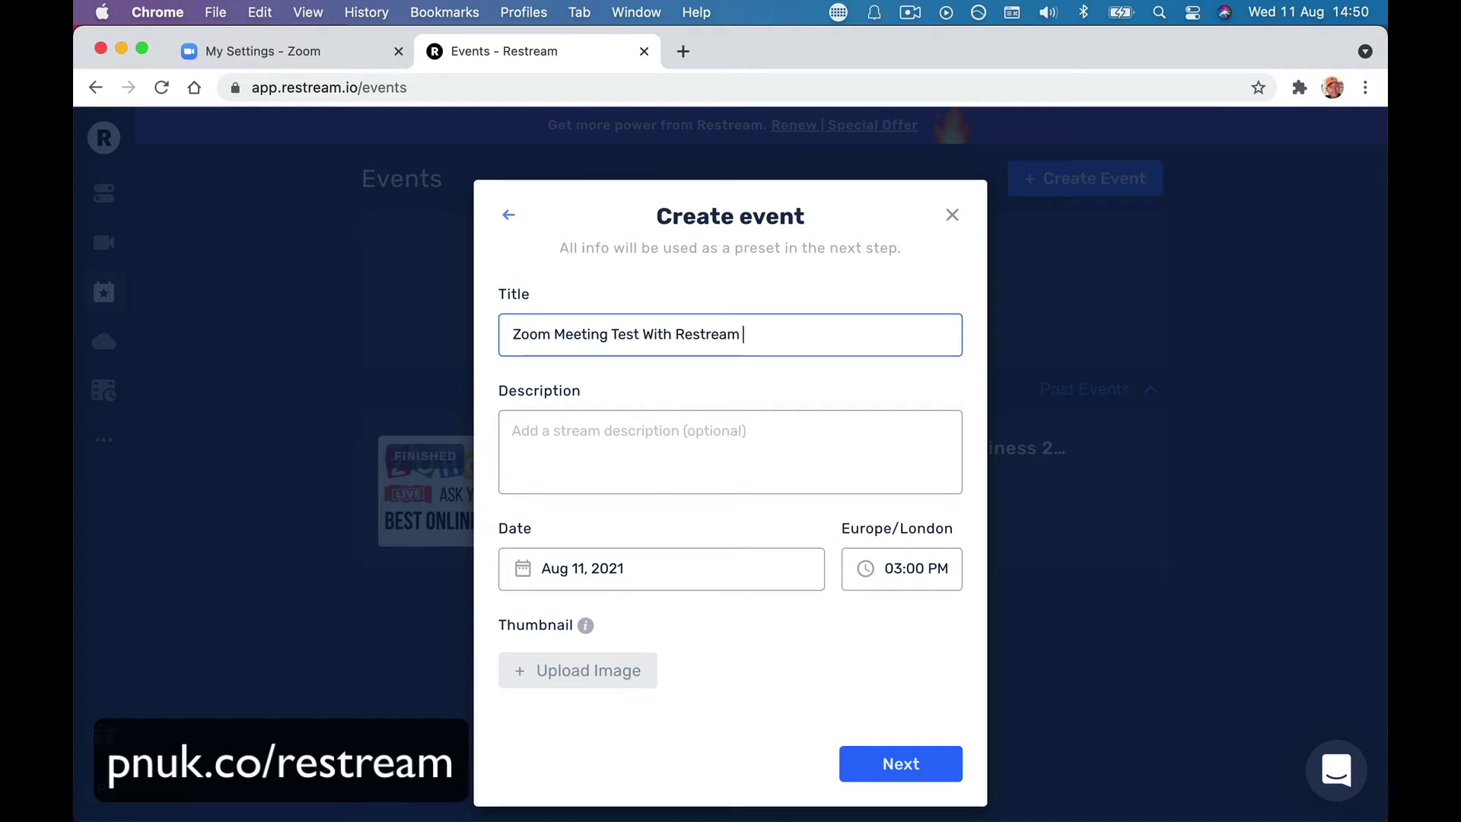
{"action": "left_click", "coordinate": [724, 460]}
{"action": "type", "text": "I'm"}
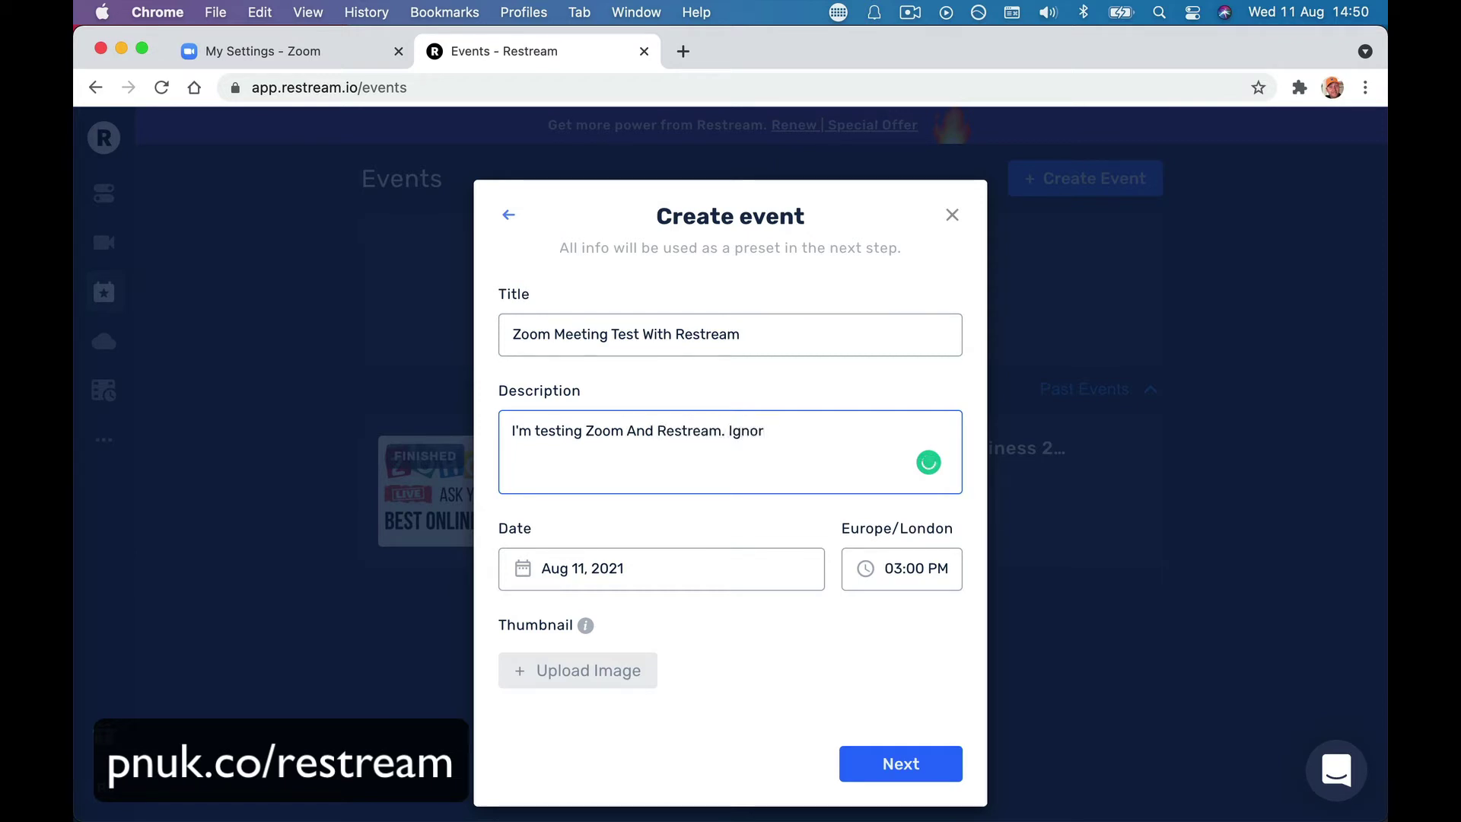
Schedule the event for Aug 11, 2021 at 07:00 PM
{"action": "left_click", "coordinate": [693, 571]}
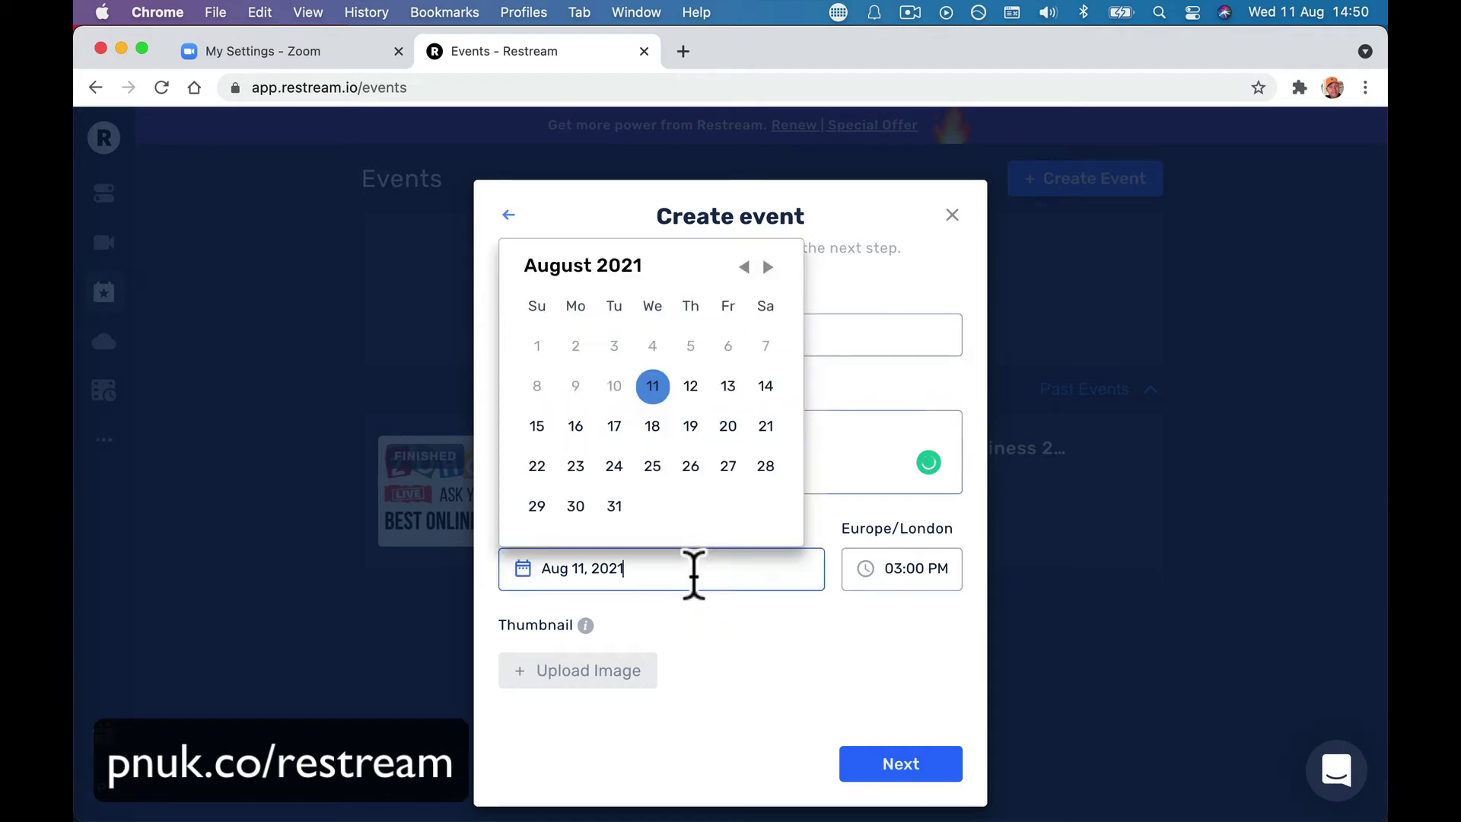
{"action": "left_click", "coordinate": [900, 567]}
{"action": "scroll", "coordinate": [900, 638], "scroll_direction": "down", "scroll_amount": 10}
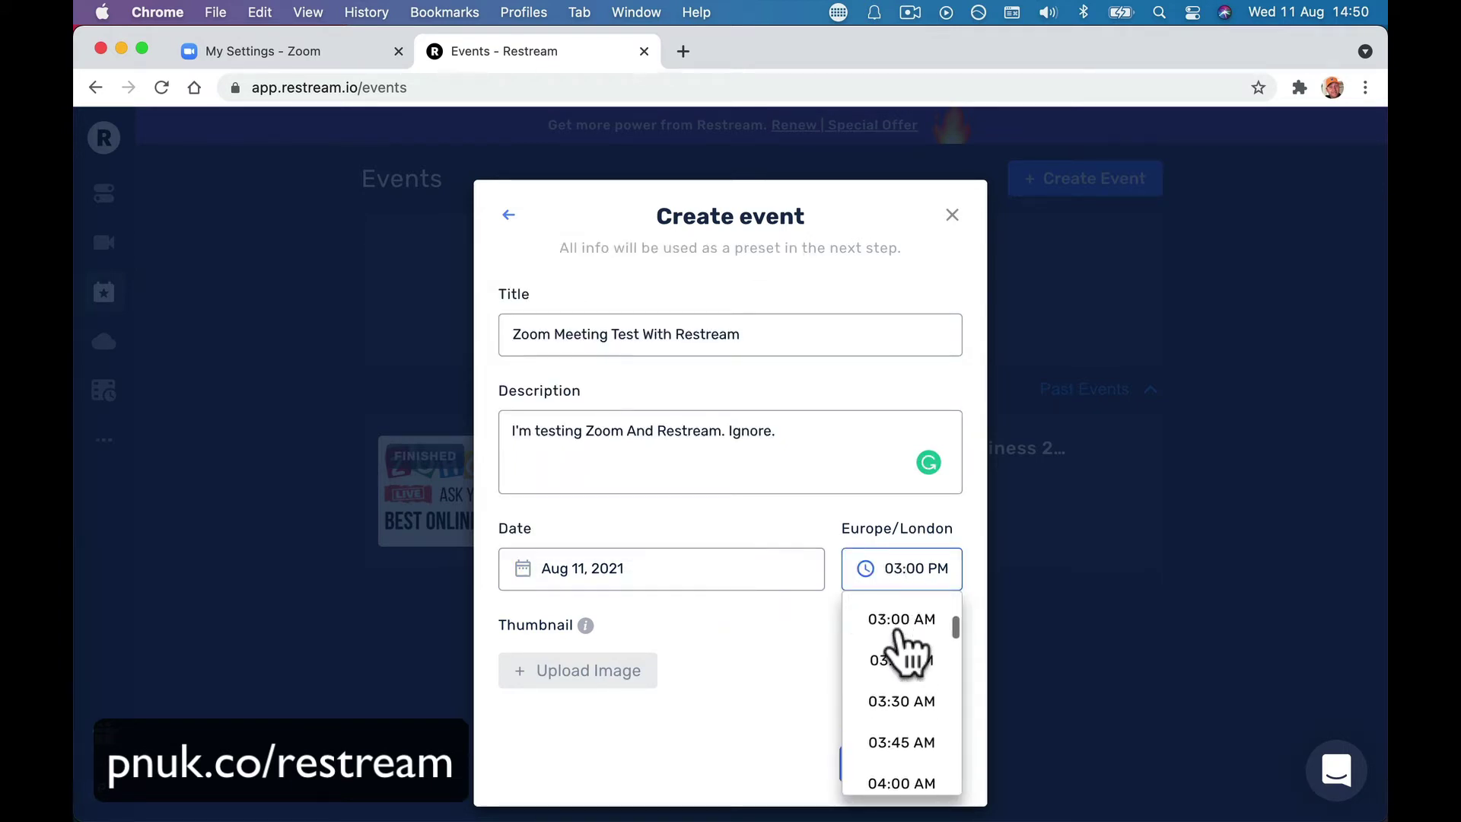
{"action": "scroll", "coordinate": [900, 685], "scroll_direction": "down", "scroll_amount": 20}
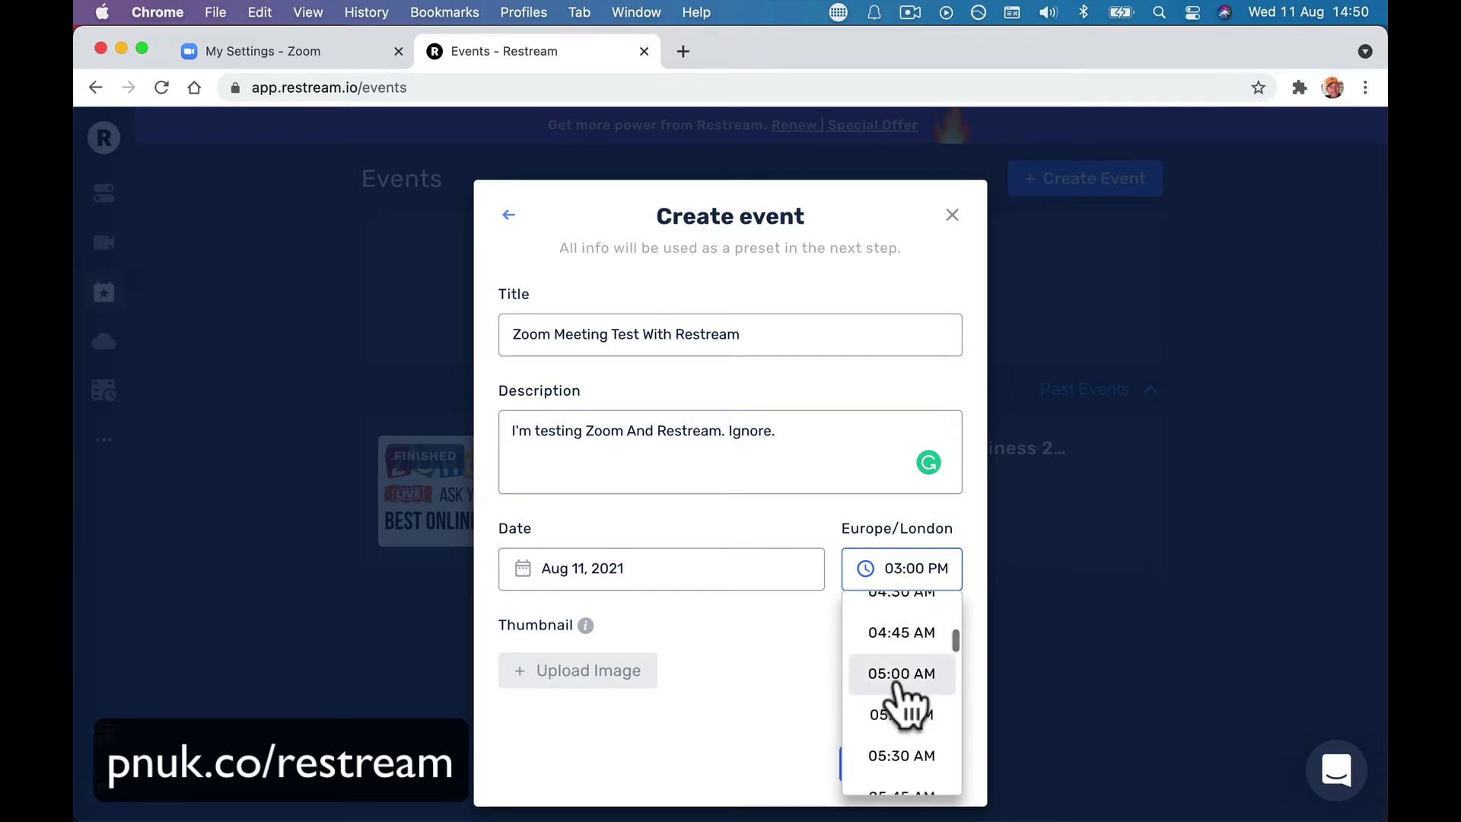
{"action": "scroll", "coordinate": [902, 688], "scroll_direction": "down", "scroll_amount": 2}
{"action": "left_click", "coordinate": [902, 681]}
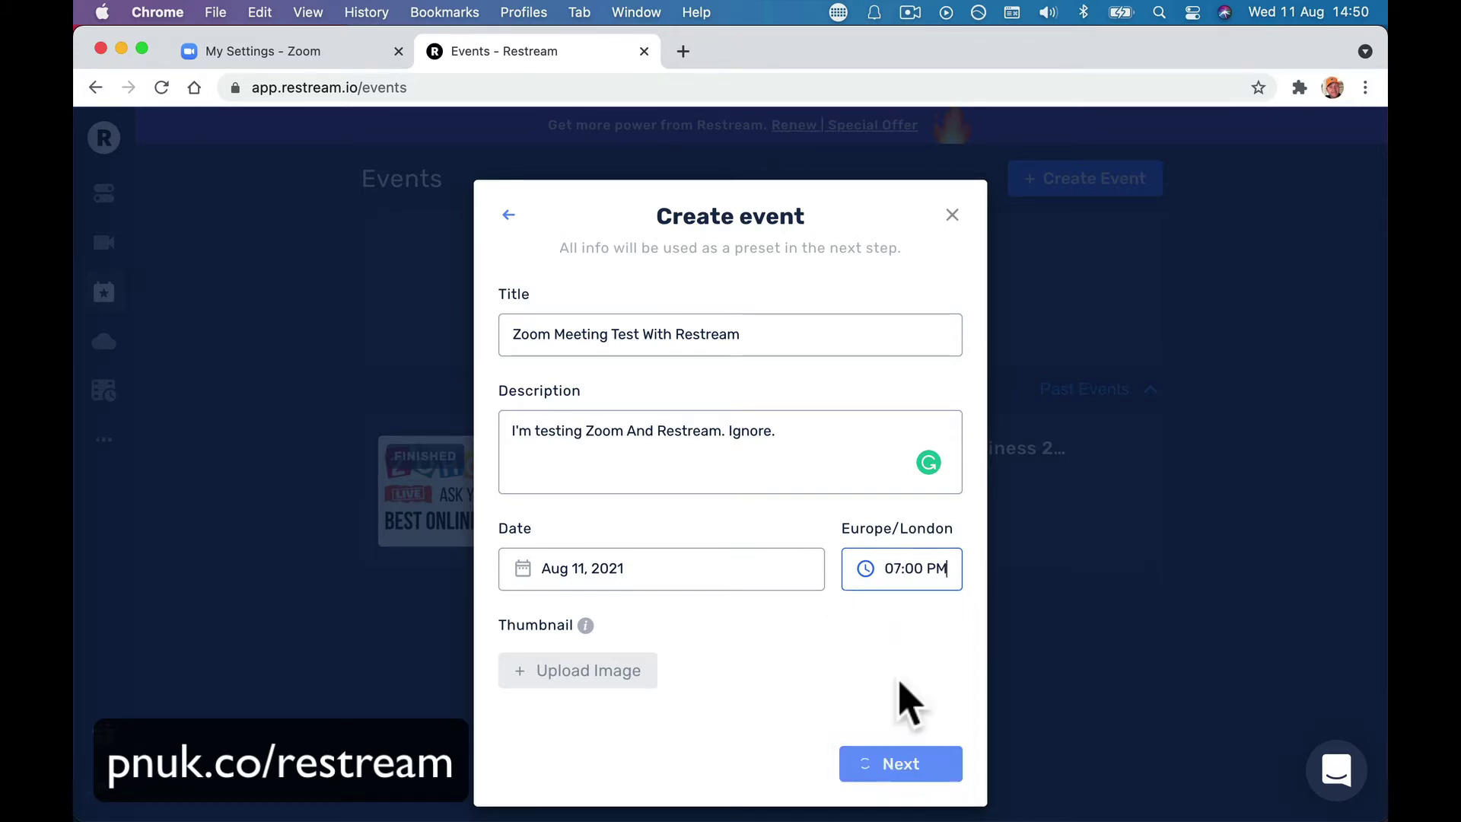
Upload the Facebook 2 step authentication code image from Downloads as the event thumbnail and accept its full crop
{"action": "left_click", "coordinate": [582, 671]}
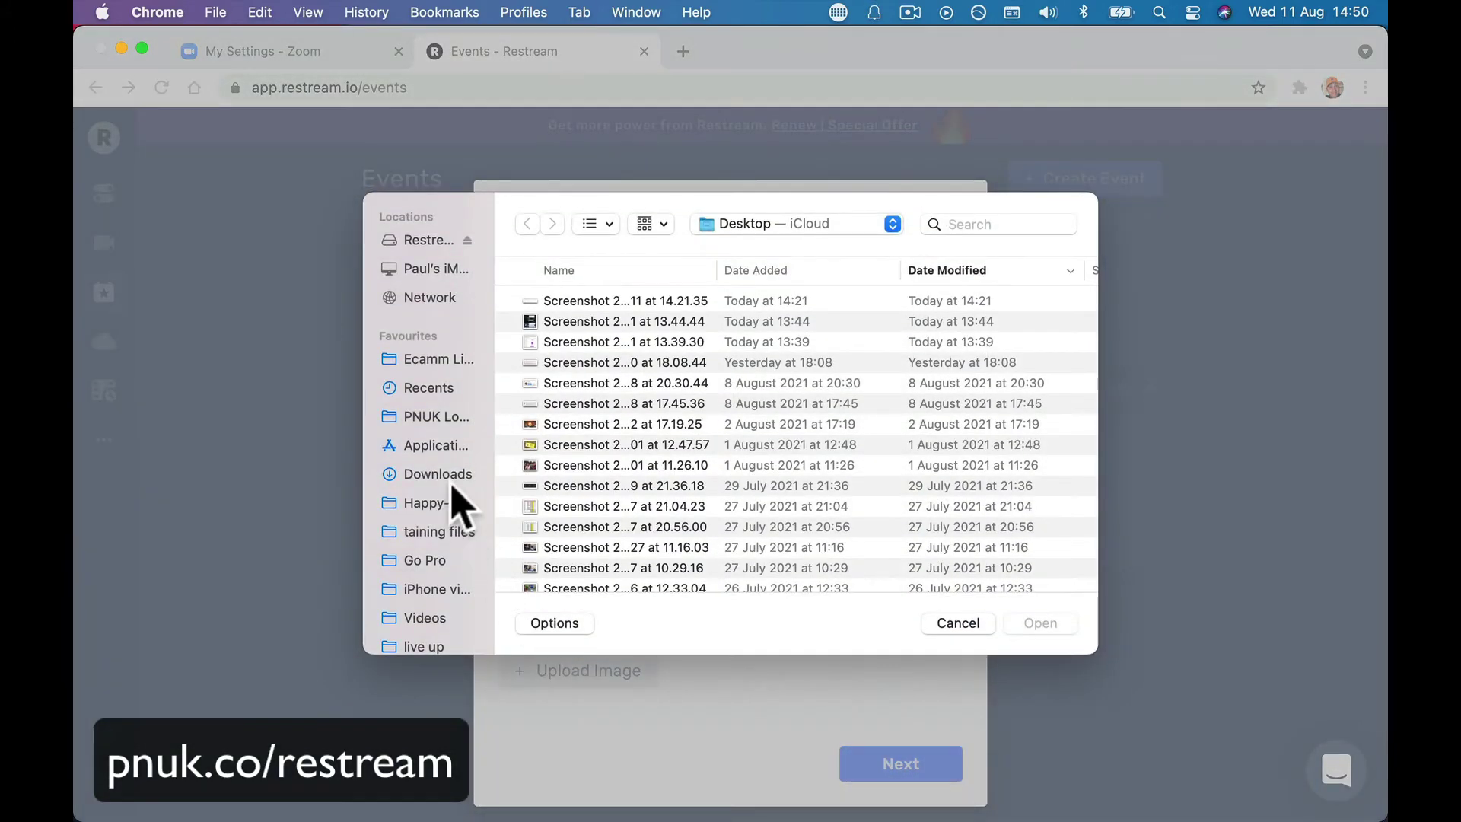
{"action": "left_click", "coordinate": [447, 476]}
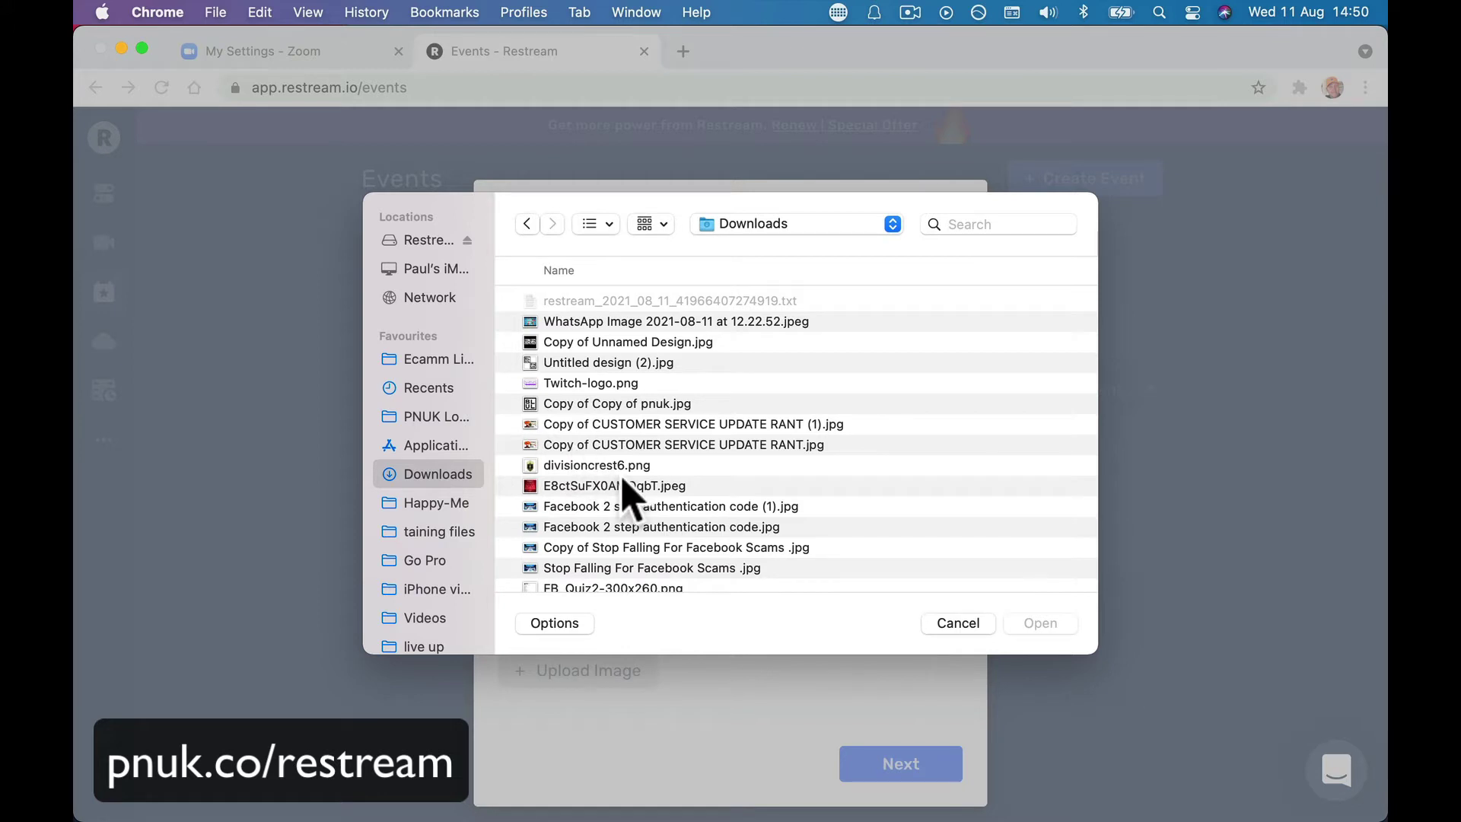
{"action": "scroll", "coordinate": [624, 495], "scroll_direction": "down", "scroll_amount": 5}
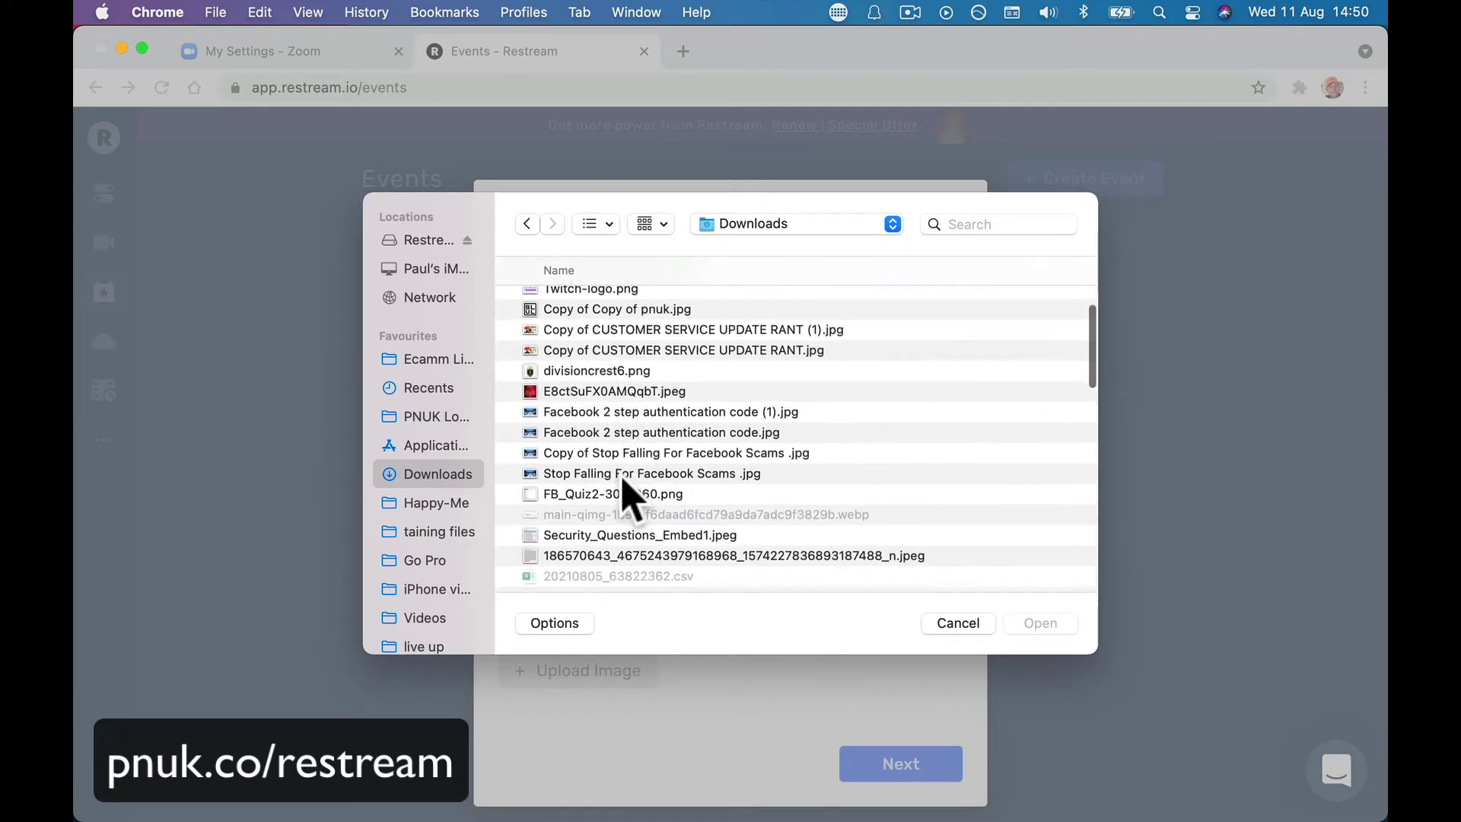
{"action": "scroll", "coordinate": [624, 495], "scroll_direction": "up", "scroll_amount": 5}
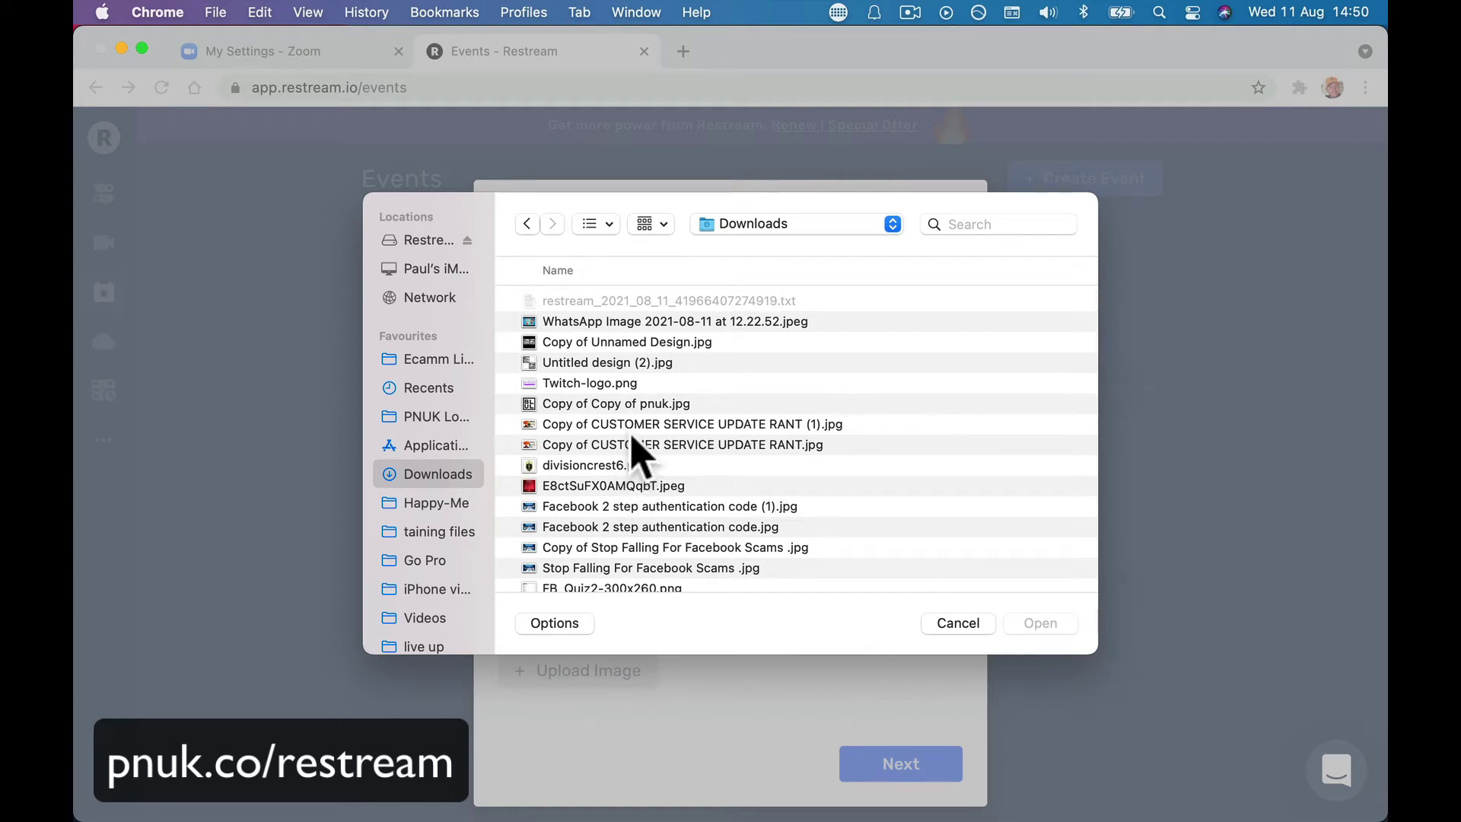
{"action": "scroll", "coordinate": [656, 434], "scroll_direction": "down", "scroll_amount": 4}
{"action": "left_click", "coordinate": [659, 420]}
{"action": "double_click", "coordinate": [657, 418]}
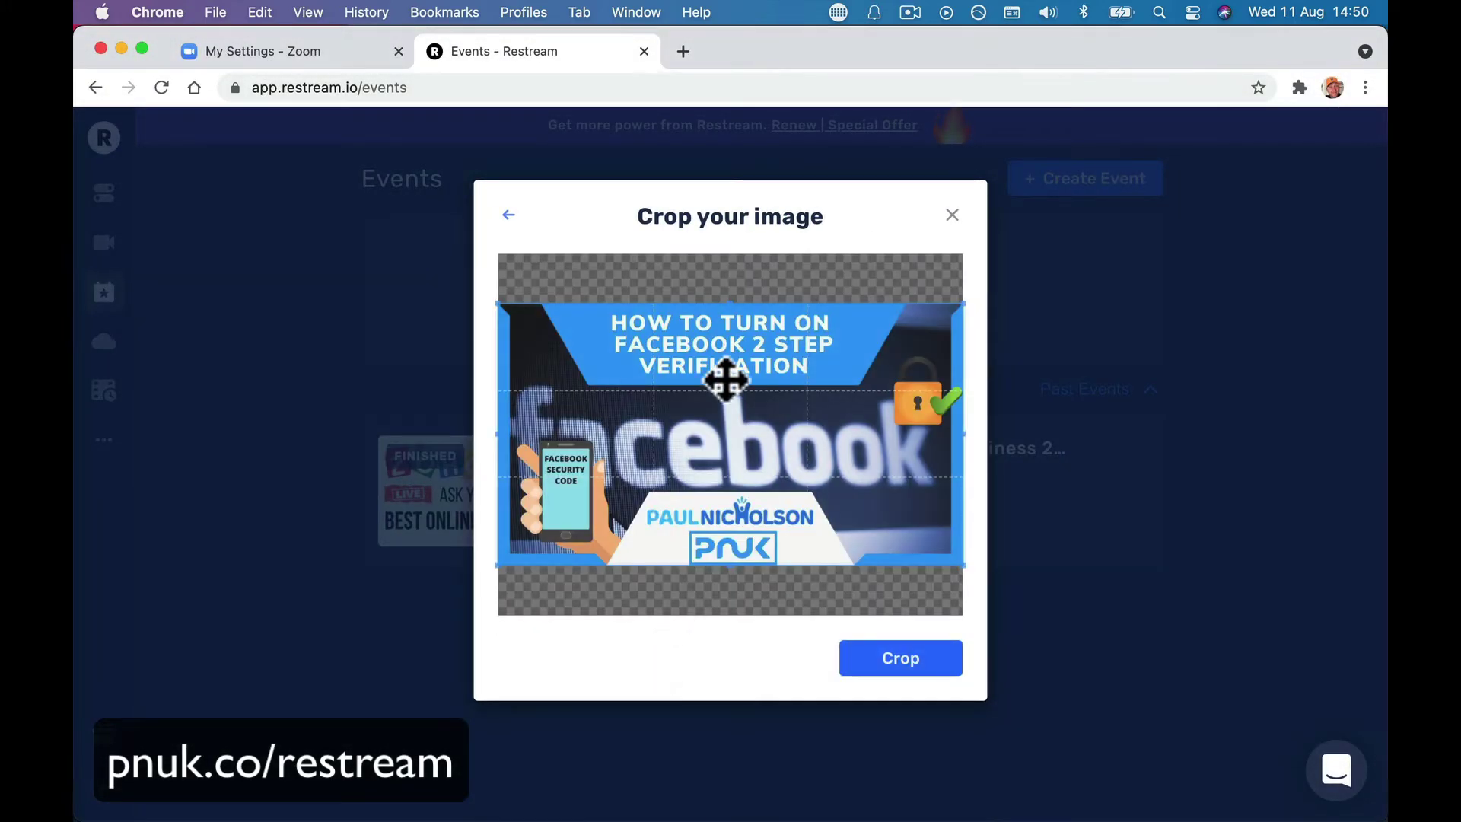
{"action": "left_click", "coordinate": [907, 661]}
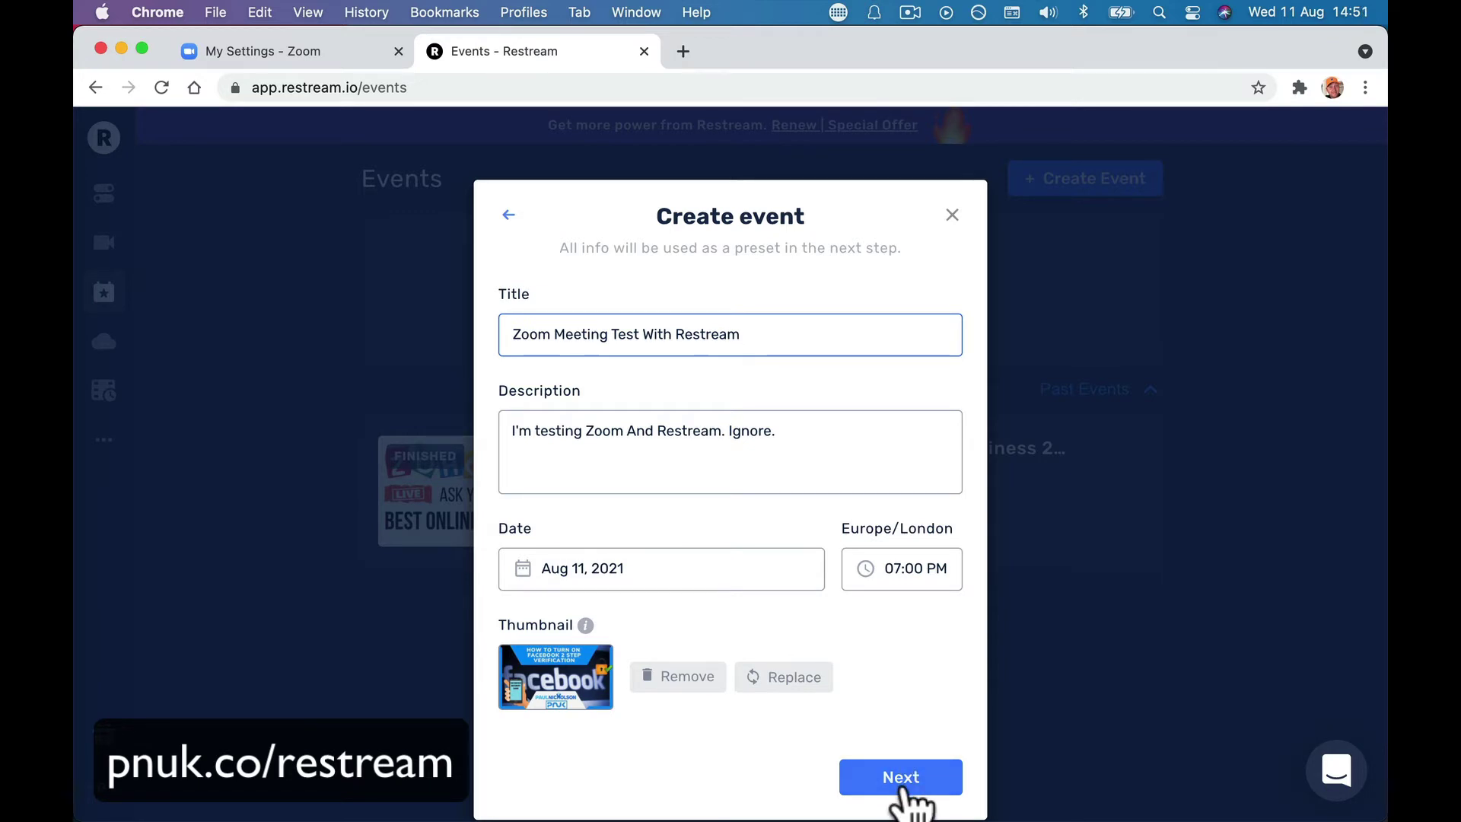
Continue to the event's destinations, review the channels and turn off the bullpnuk Twitch channel
{"action": "left_click", "coordinate": [906, 784]}
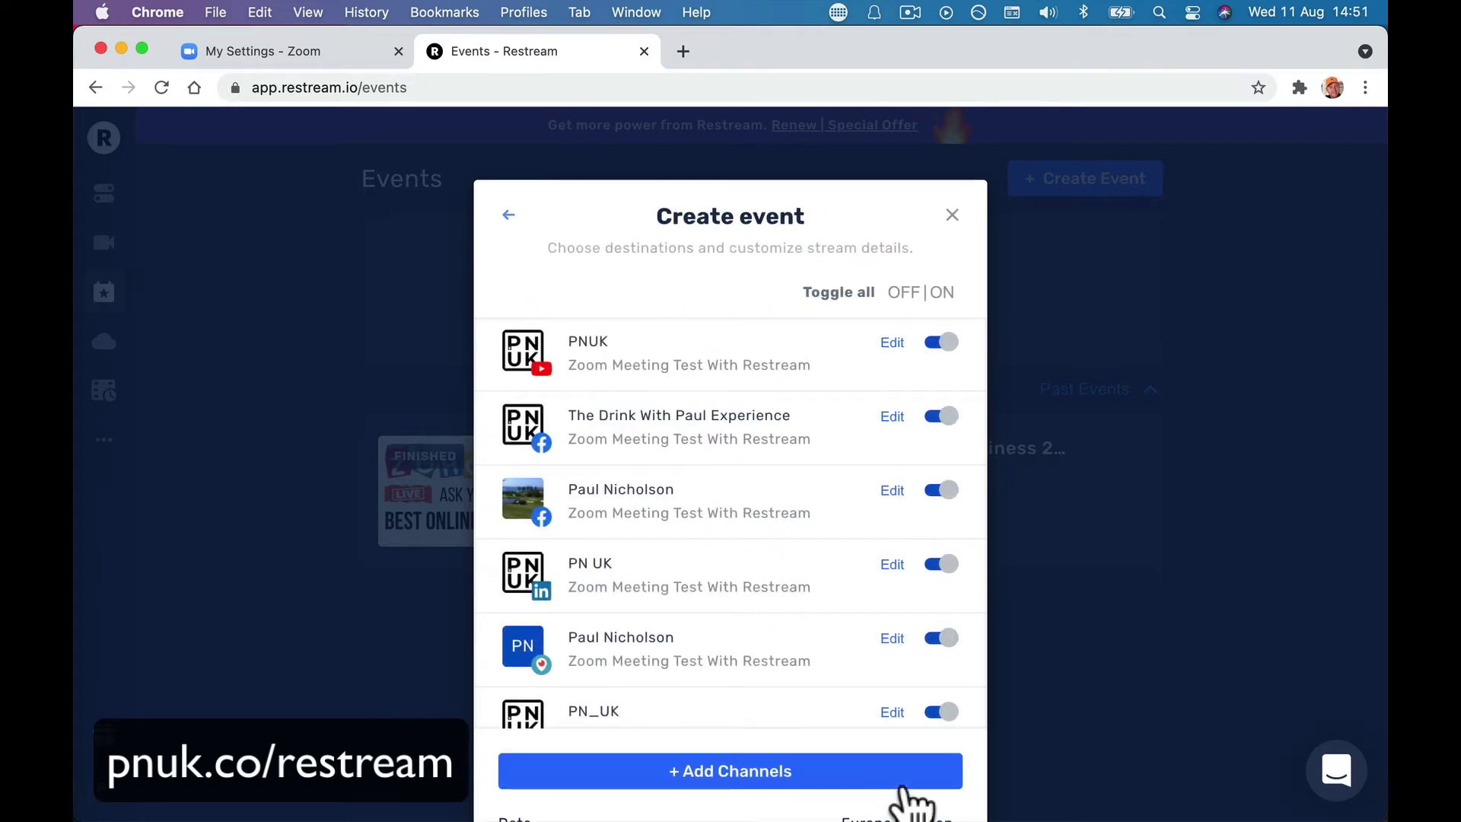
{"action": "scroll", "coordinate": [770, 417], "scroll_direction": "down", "scroll_amount": 3}
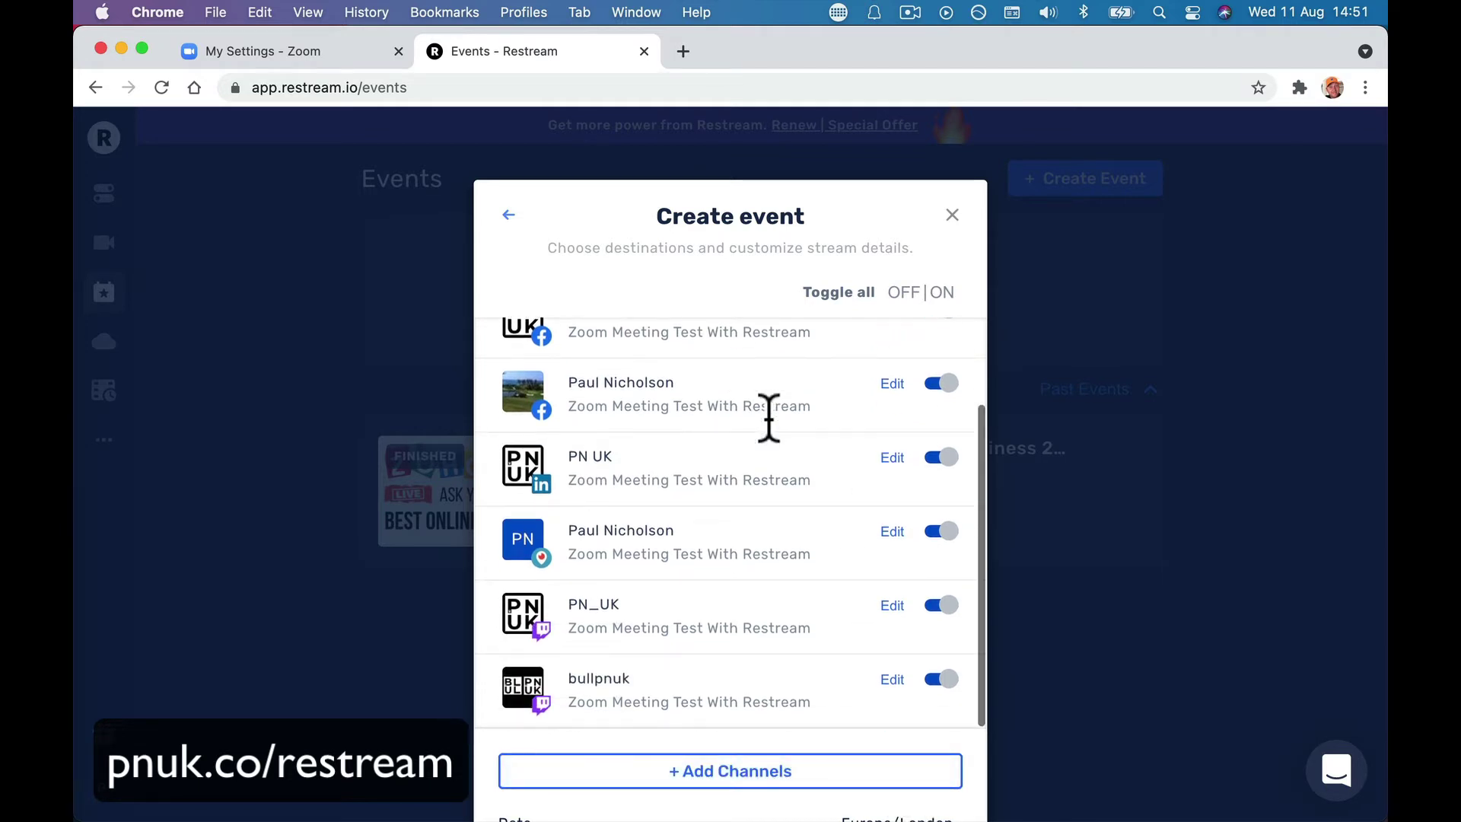
{"action": "scroll", "coordinate": [769, 420], "scroll_direction": "up", "scroll_amount": 3}
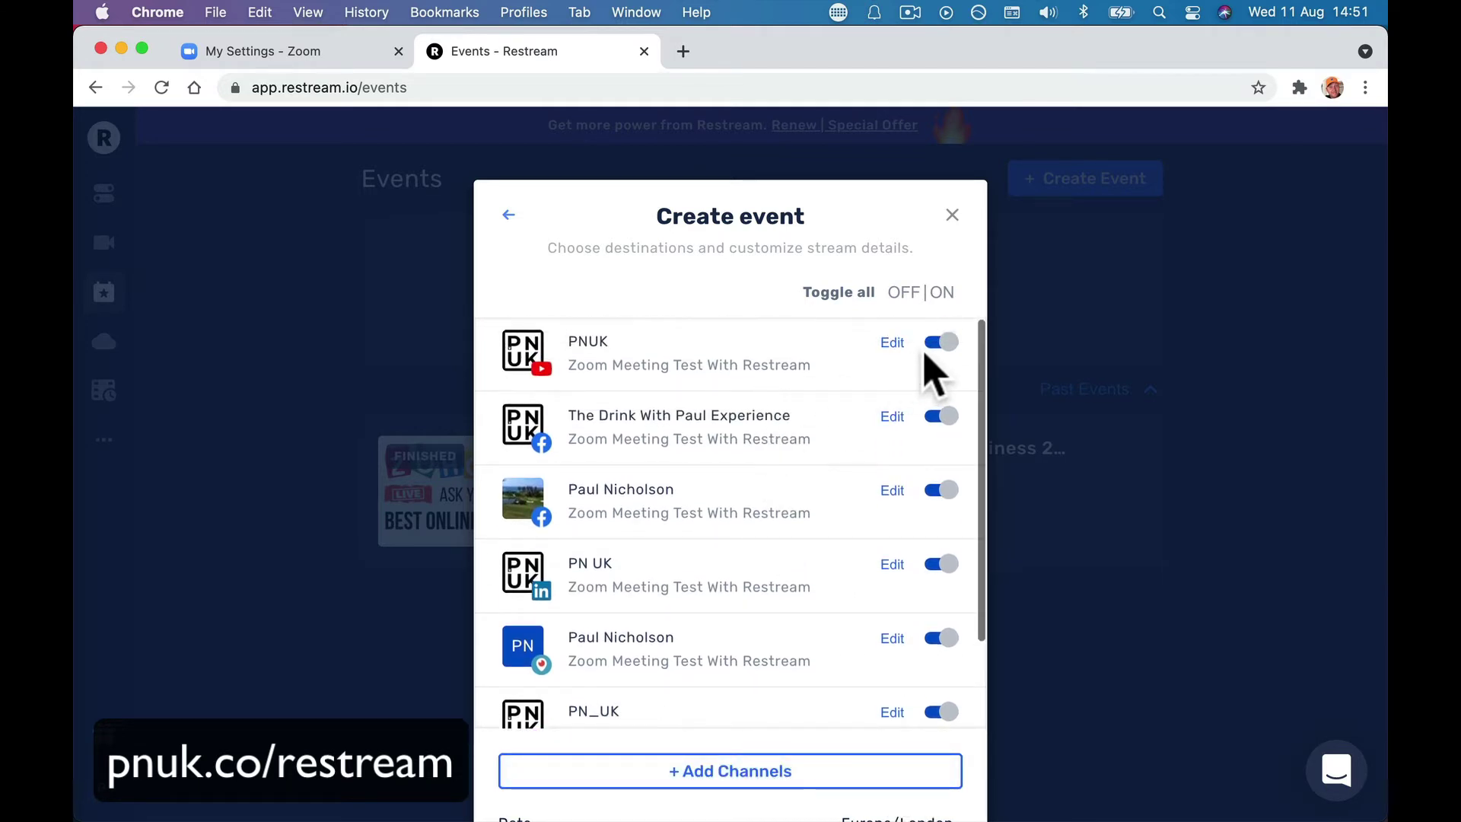
{"action": "scroll", "coordinate": [783, 555], "scroll_direction": "down", "scroll_amount": 3}
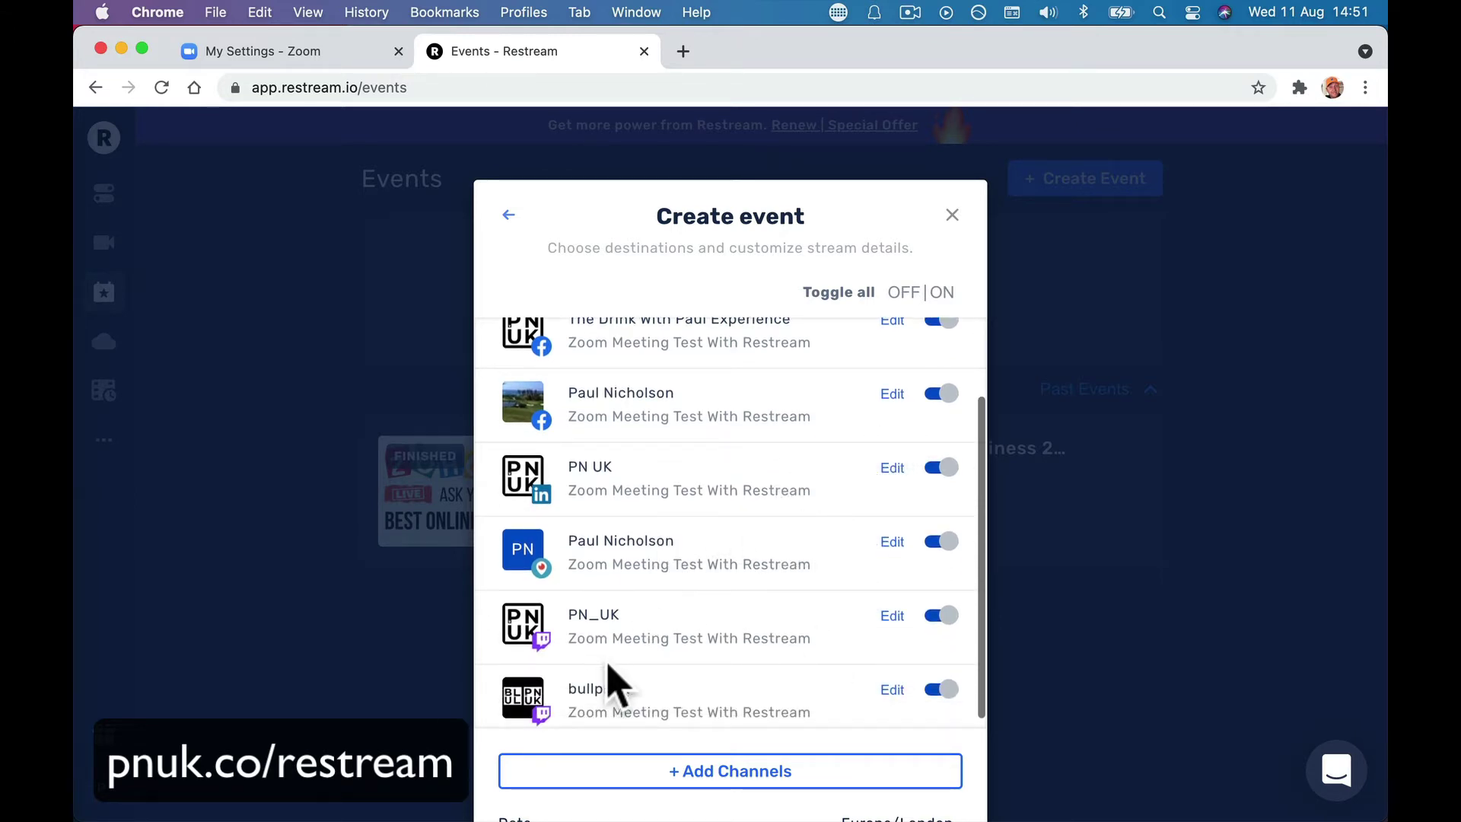
{"action": "left_click", "coordinate": [941, 689]}
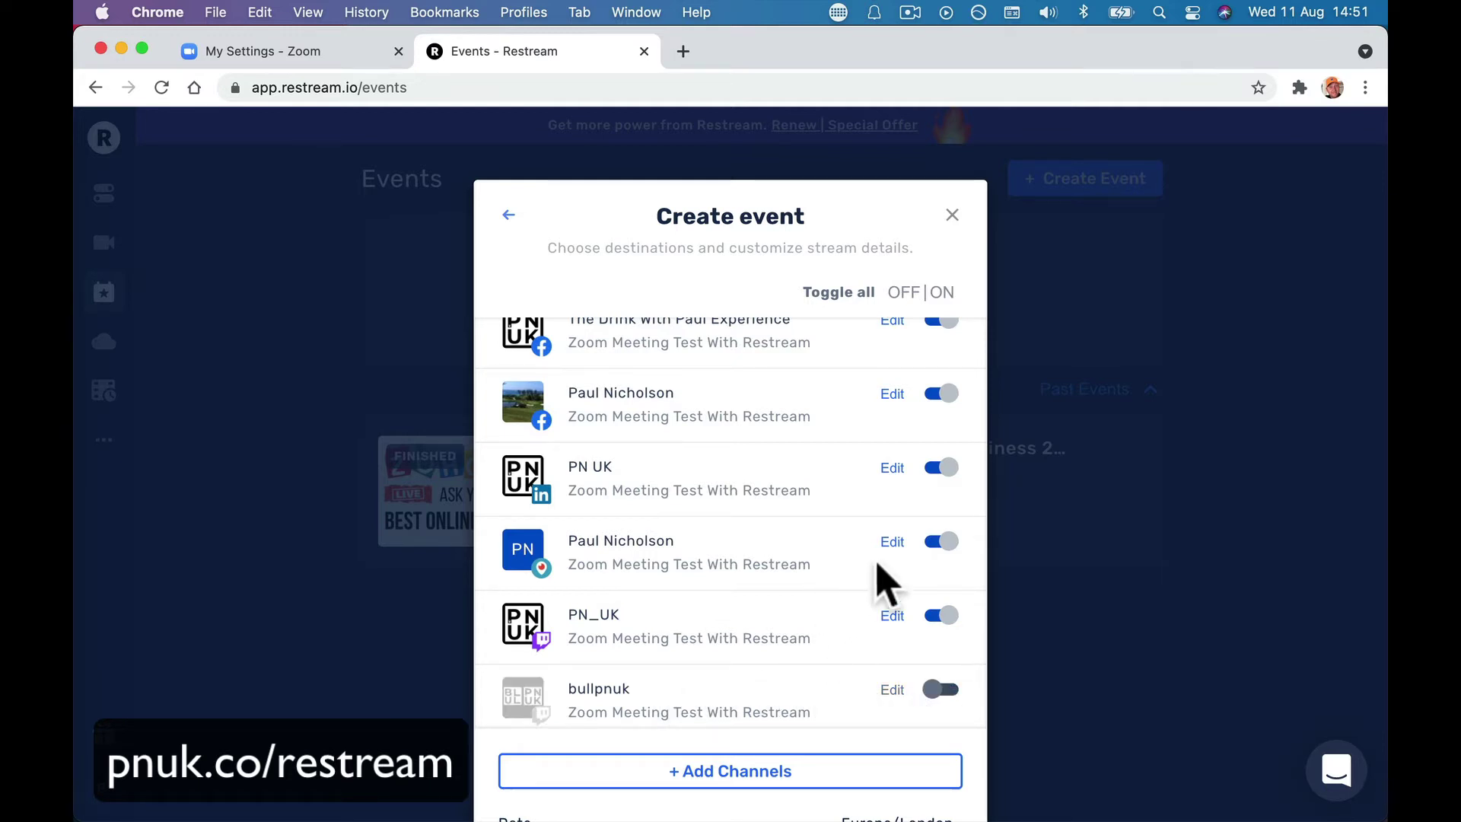
Review the event's enabled destinations and submit the scheduled Zoom Meeting Test With Restream event
{"action": "scroll", "coordinate": [917, 453], "scroll_direction": "up", "scroll_amount": 2}
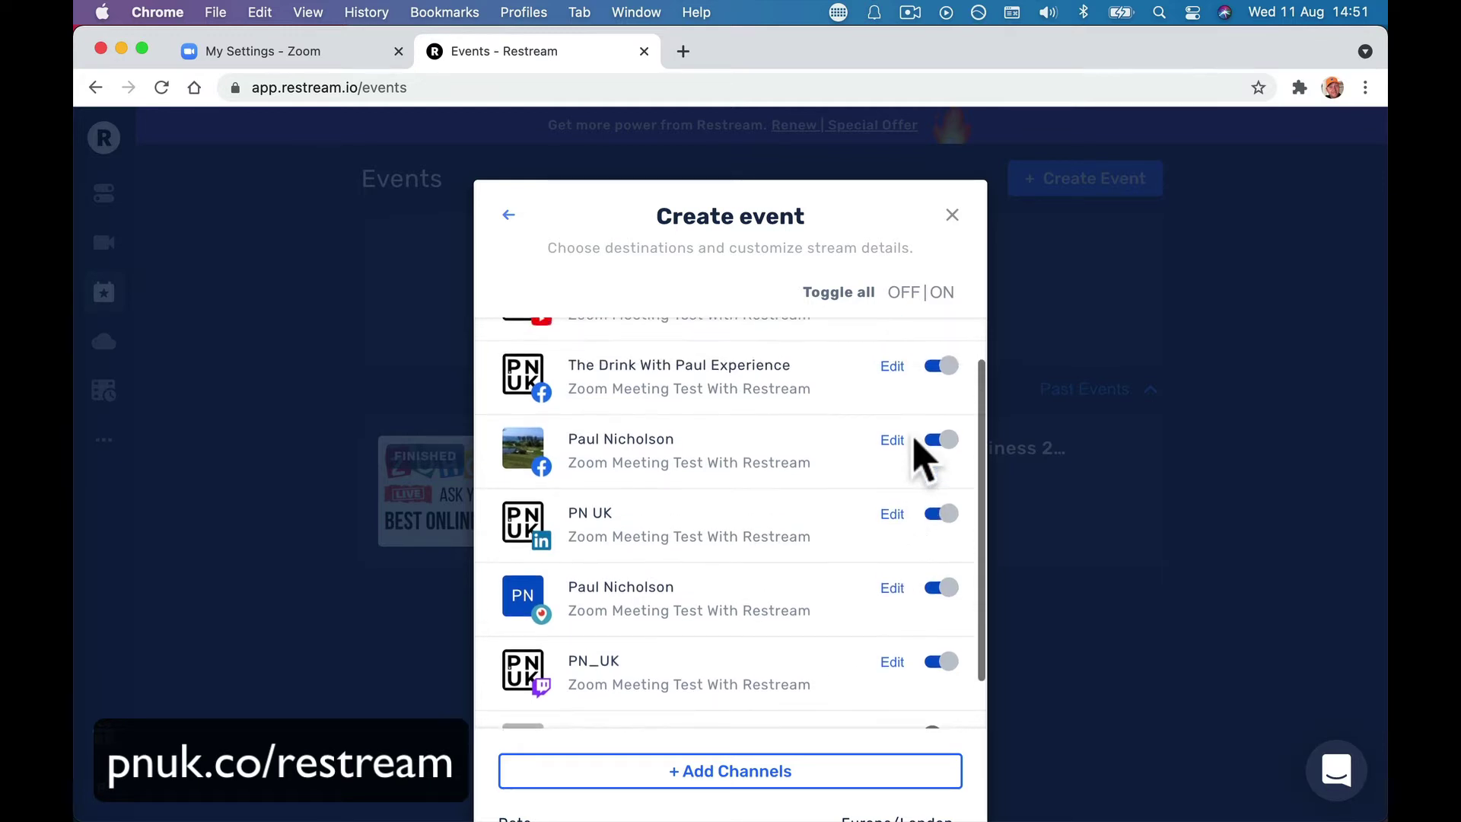
{"action": "scroll", "coordinate": [923, 459], "scroll_direction": "up", "scroll_amount": 2}
{"action": "scroll", "coordinate": [841, 777], "scroll_direction": "down", "scroll_amount": 4}
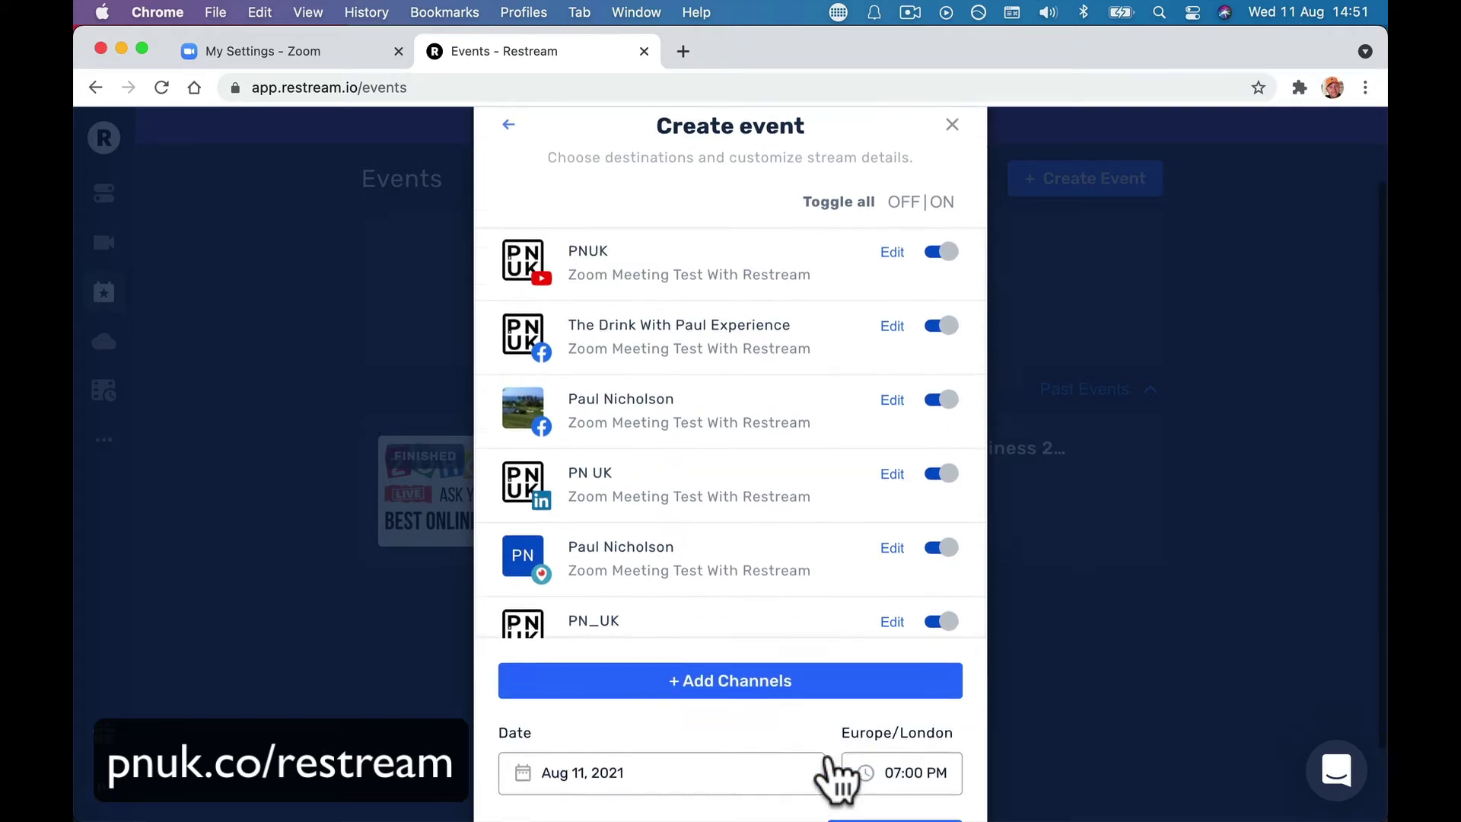
{"action": "left_click", "coordinate": [882, 746]}
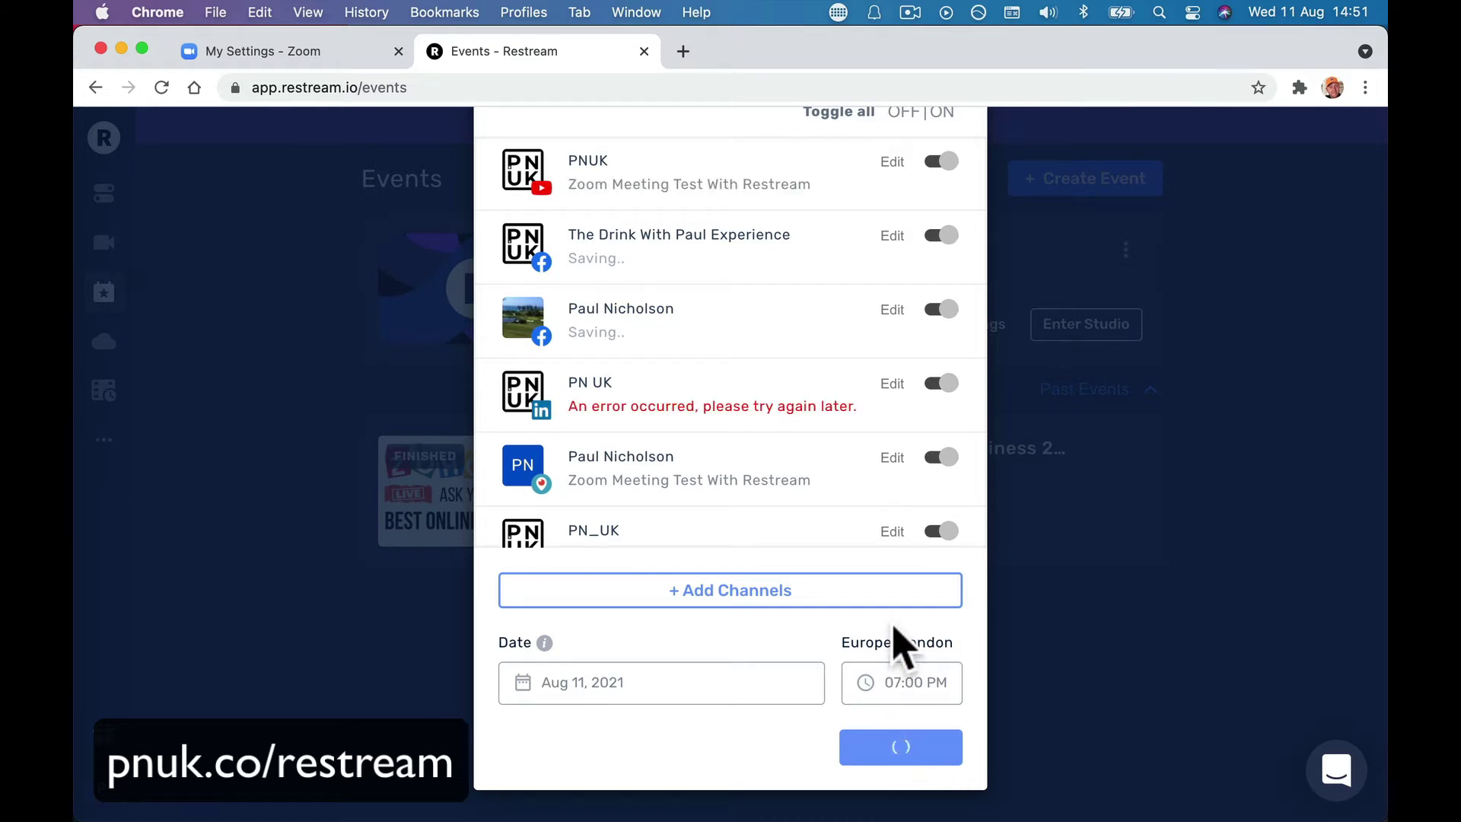
{"action": "scroll", "coordinate": [840, 424], "scroll_direction": "up", "scroll_amount": 3}
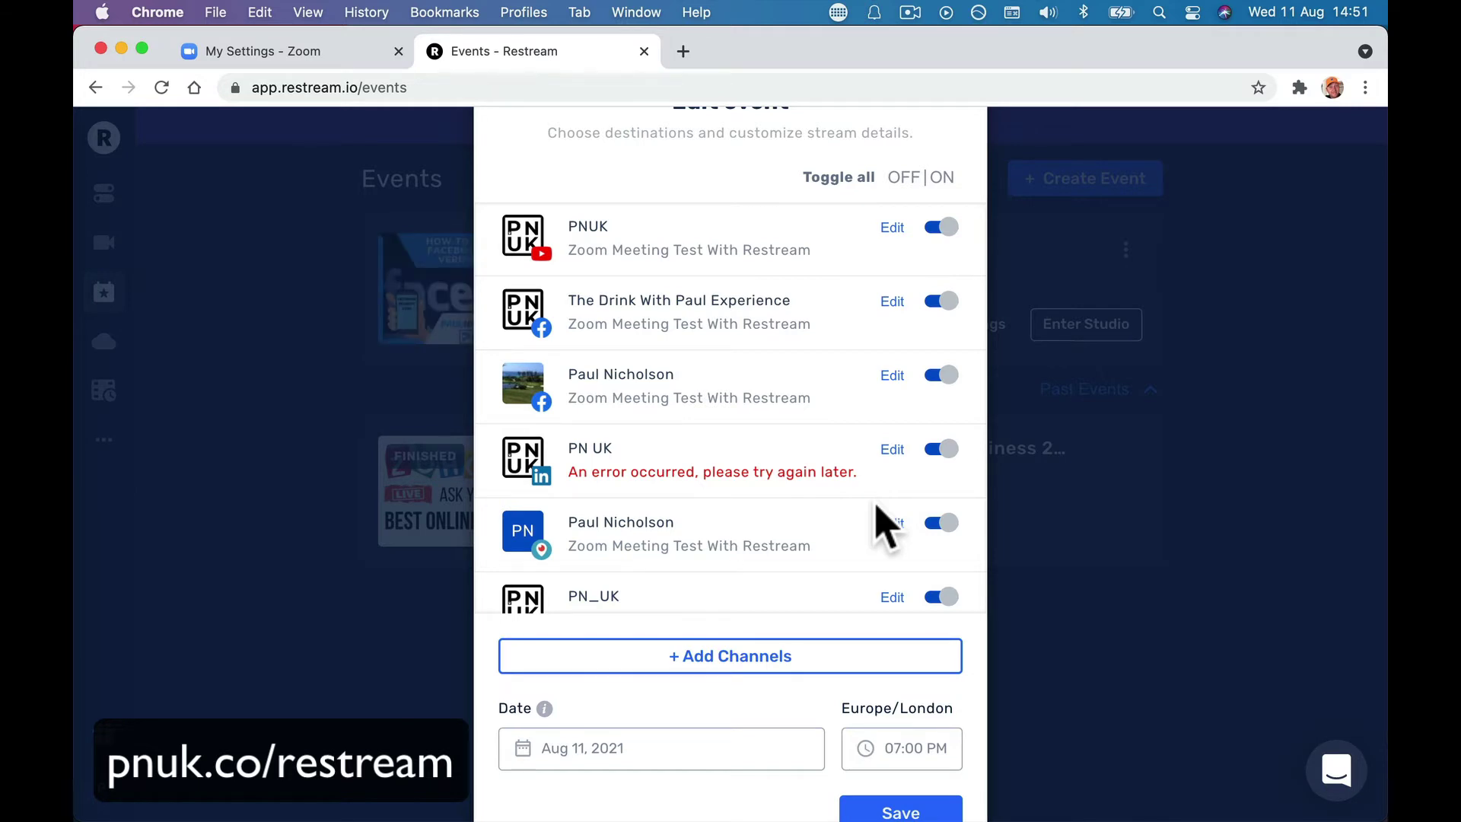
Save the event again to retry the PN UK LinkedIn destination, check the channels' save status and close the event editor
{"action": "scroll", "coordinate": [886, 525], "scroll_direction": "down", "scroll_amount": 3}
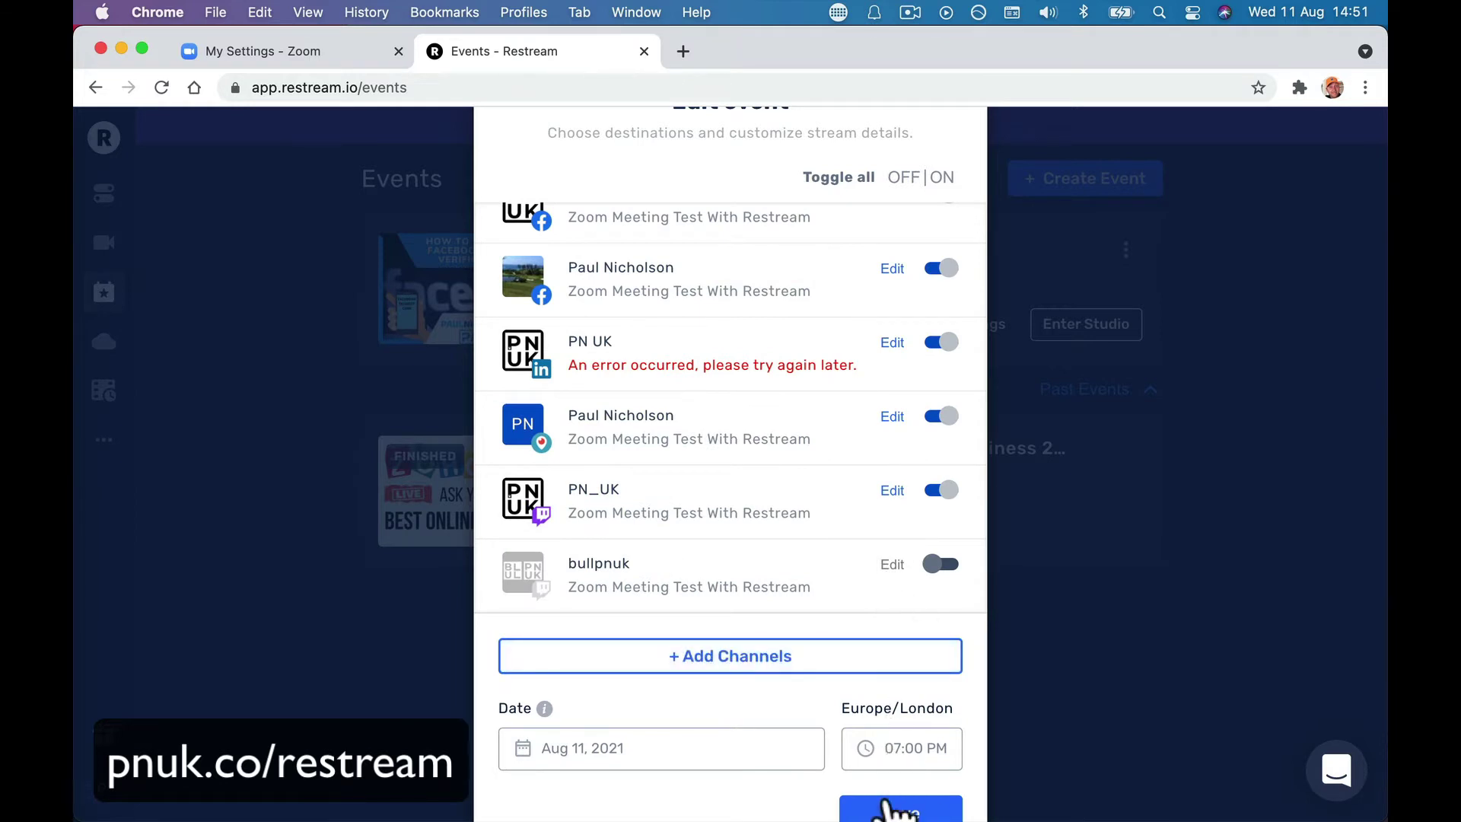
{"action": "left_click", "coordinate": [897, 811]}
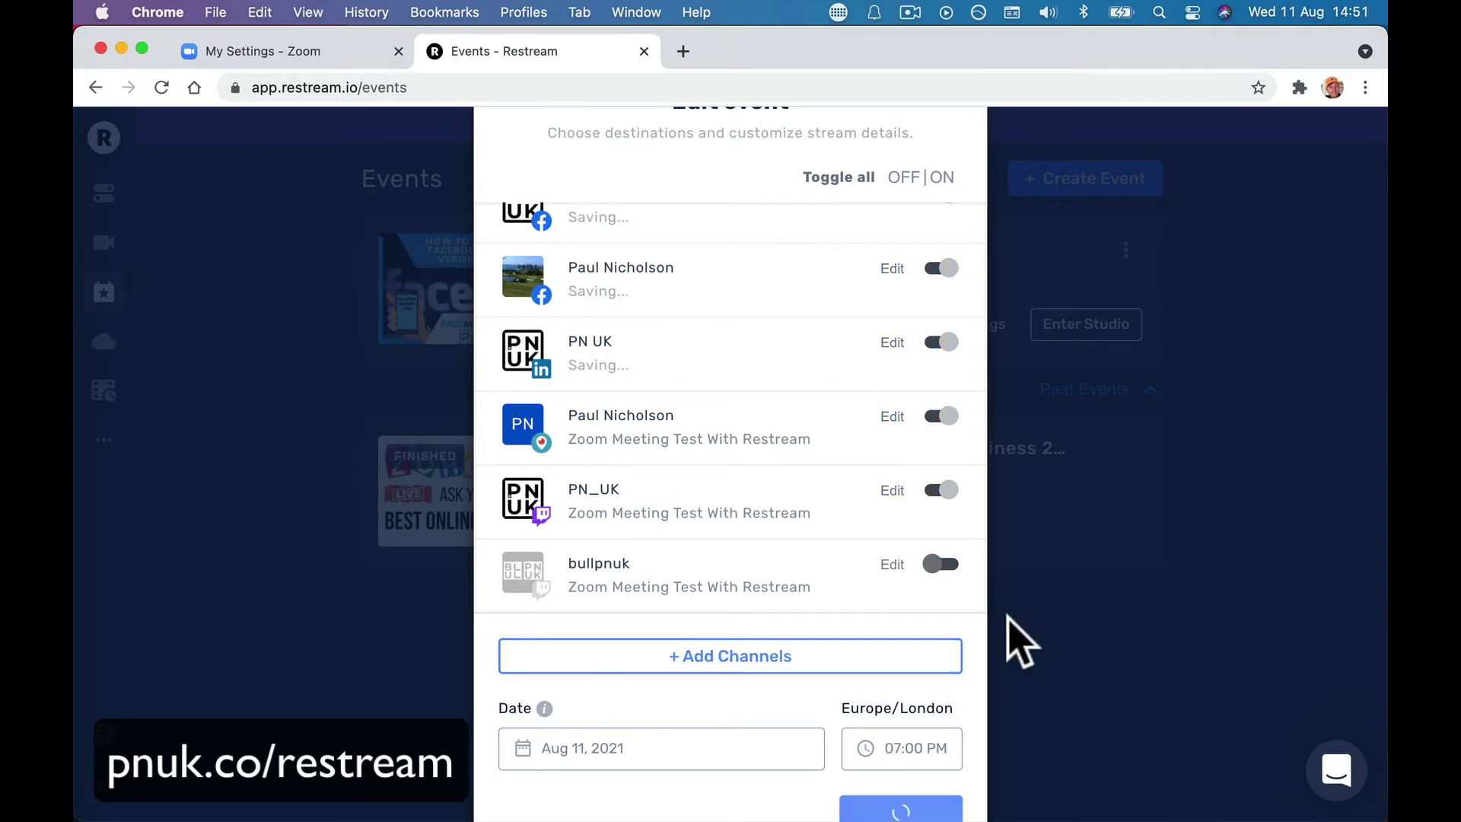
{"action": "scroll", "coordinate": [946, 375], "scroll_direction": "up", "scroll_amount": 5}
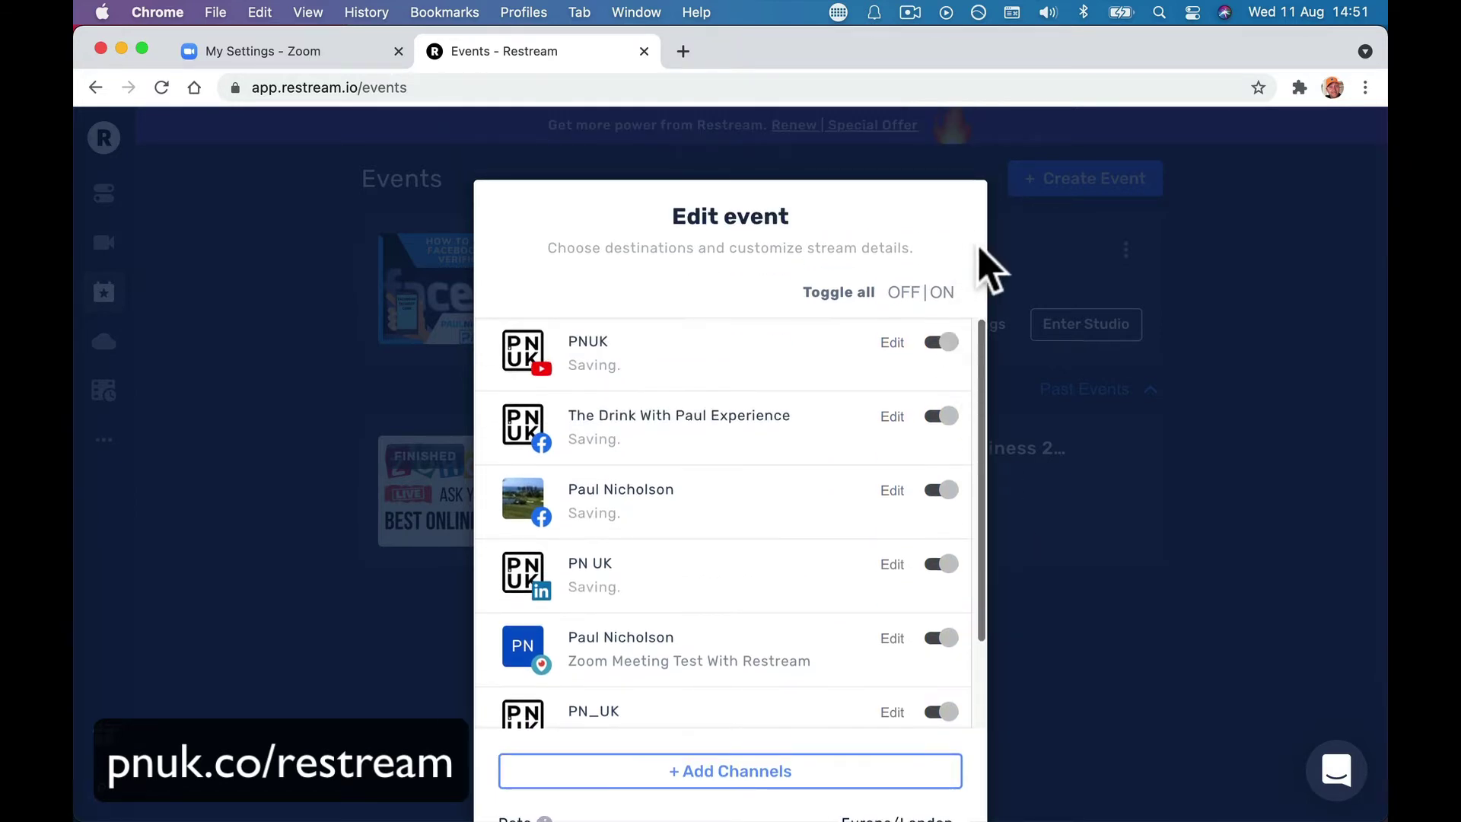
{"action": "scroll", "coordinate": [883, 643], "scroll_direction": "down", "scroll_amount": 6}
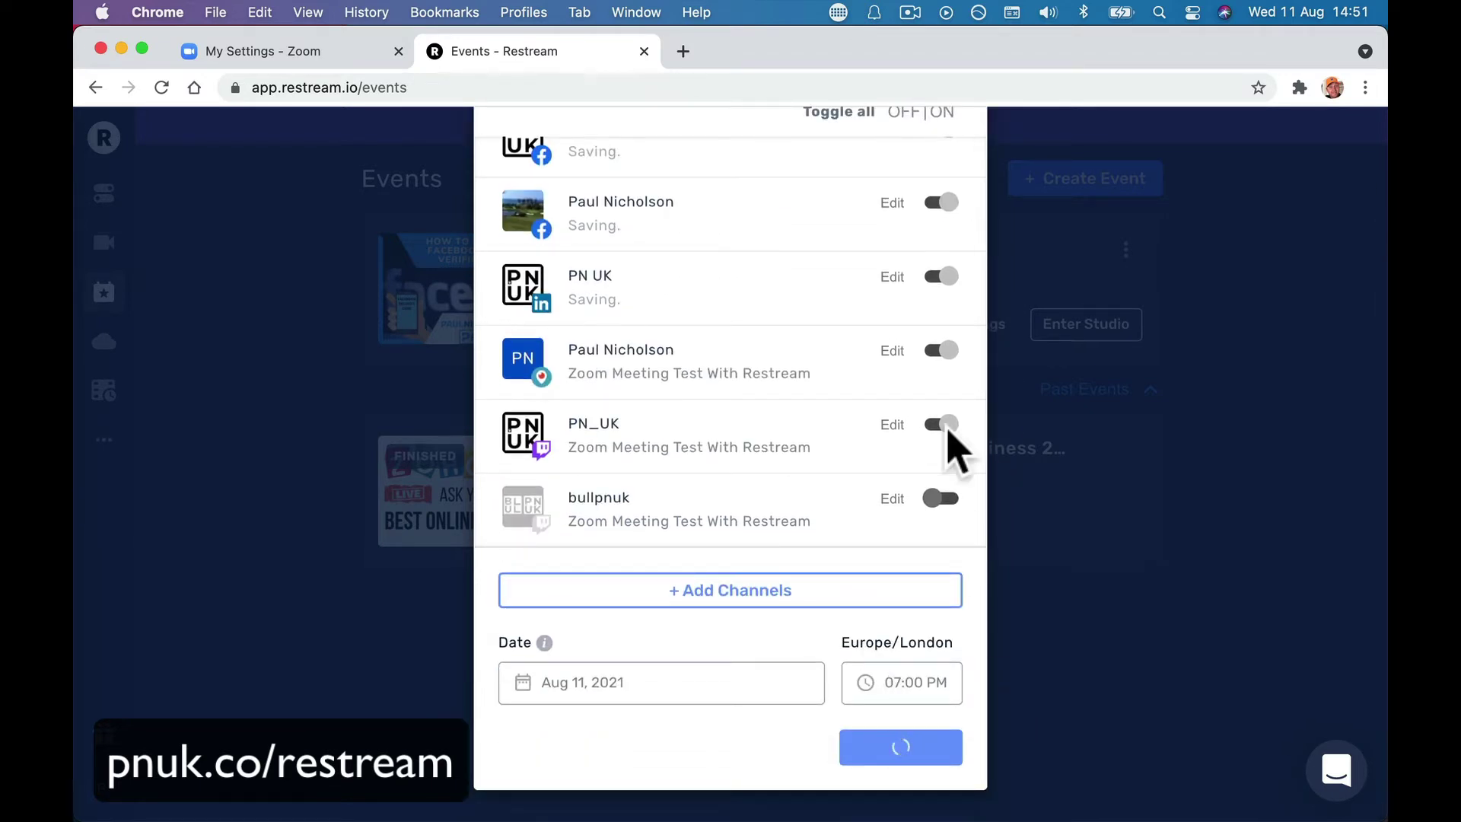
{"action": "scroll", "coordinate": [795, 666], "scroll_direction": "up", "scroll_amount": 3}
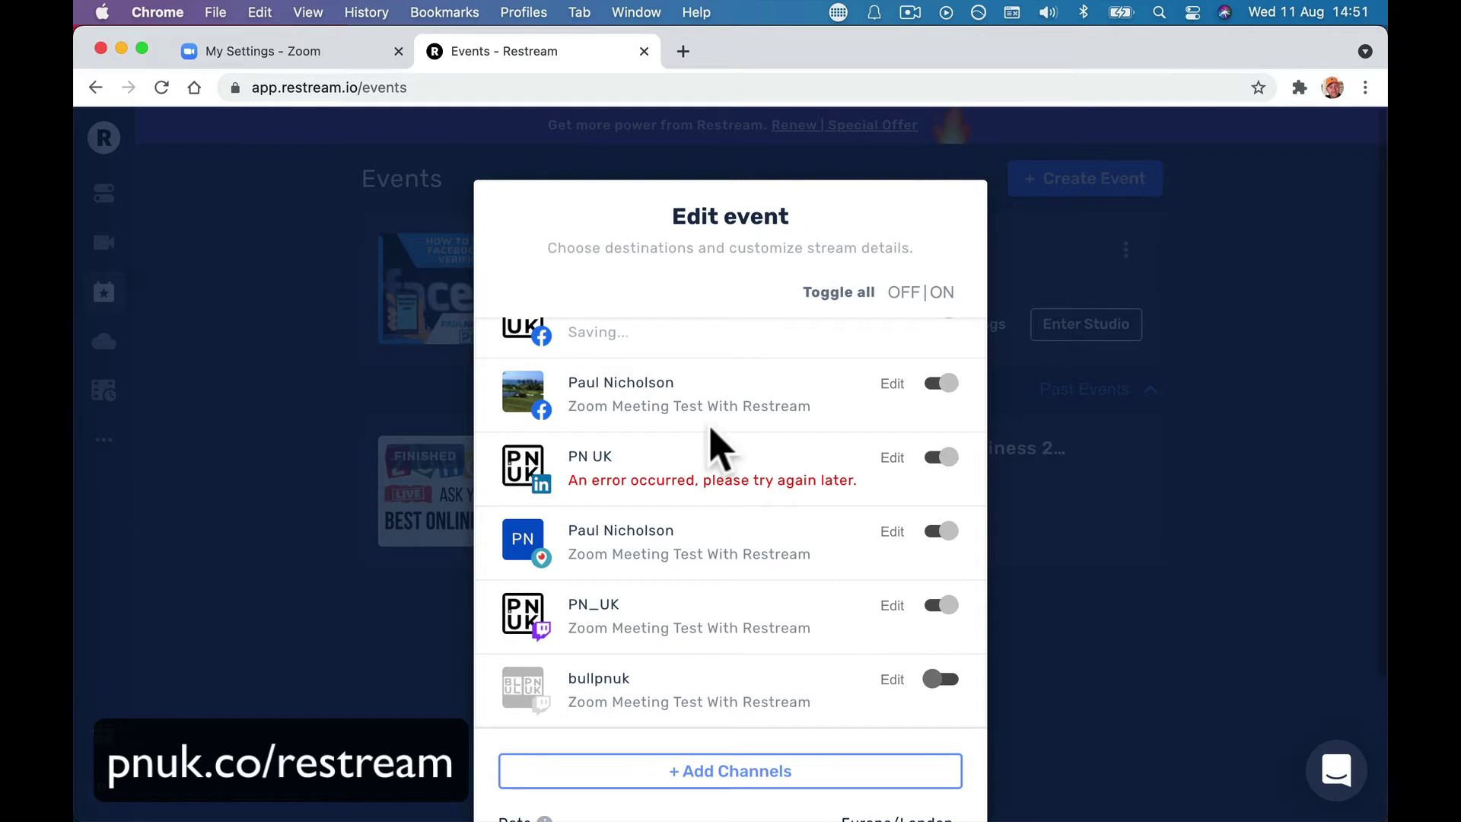
{"action": "left_click", "coordinate": [950, 214]}
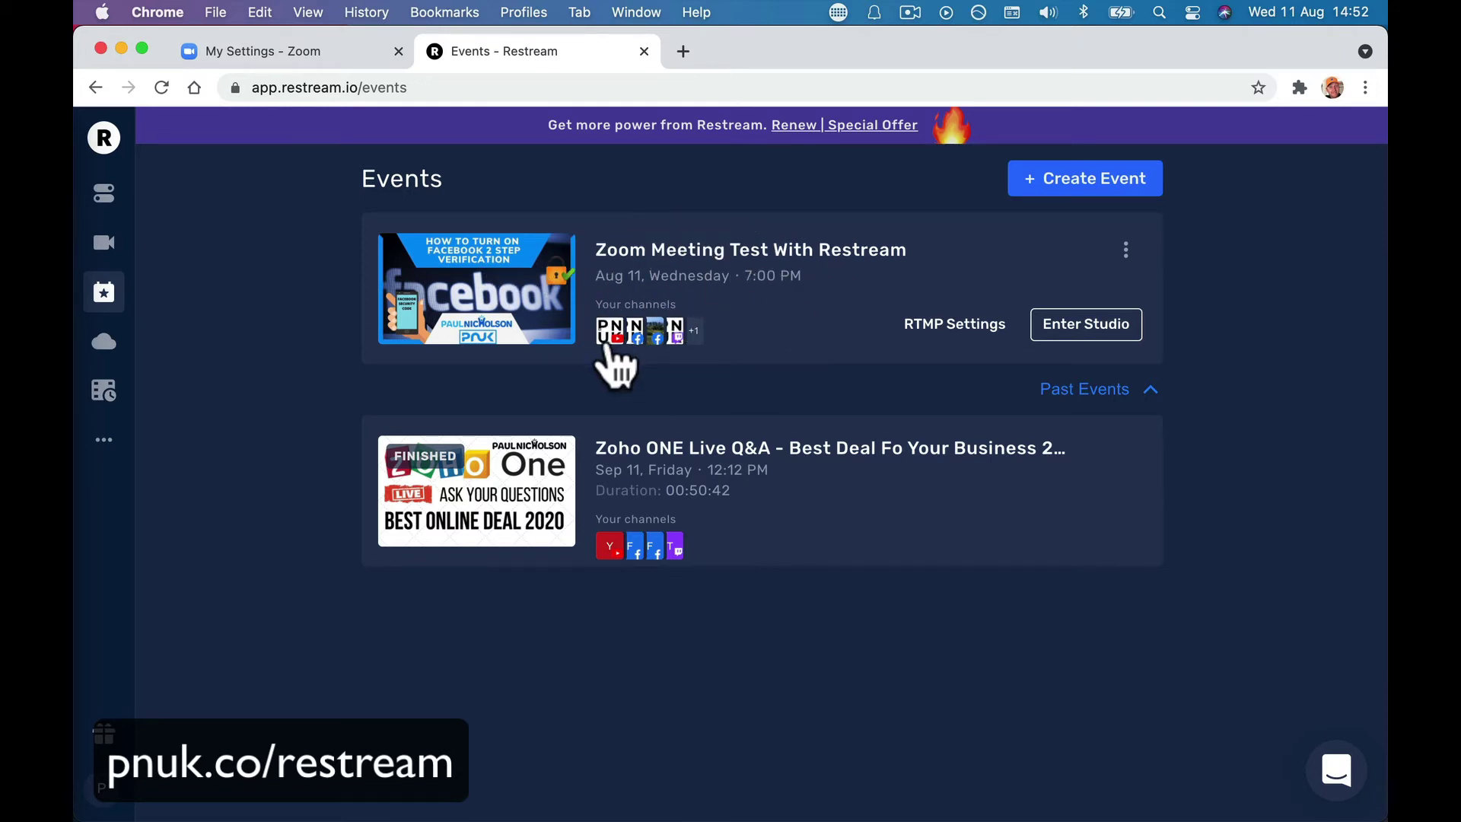
Open YouTube in a new tab and filter the PNUK channel's videos to upcoming live streams
{"action": "left_click", "coordinate": [683, 51]}
{"action": "type", "text": "you"}
{"action": "key", "text": "Return"}
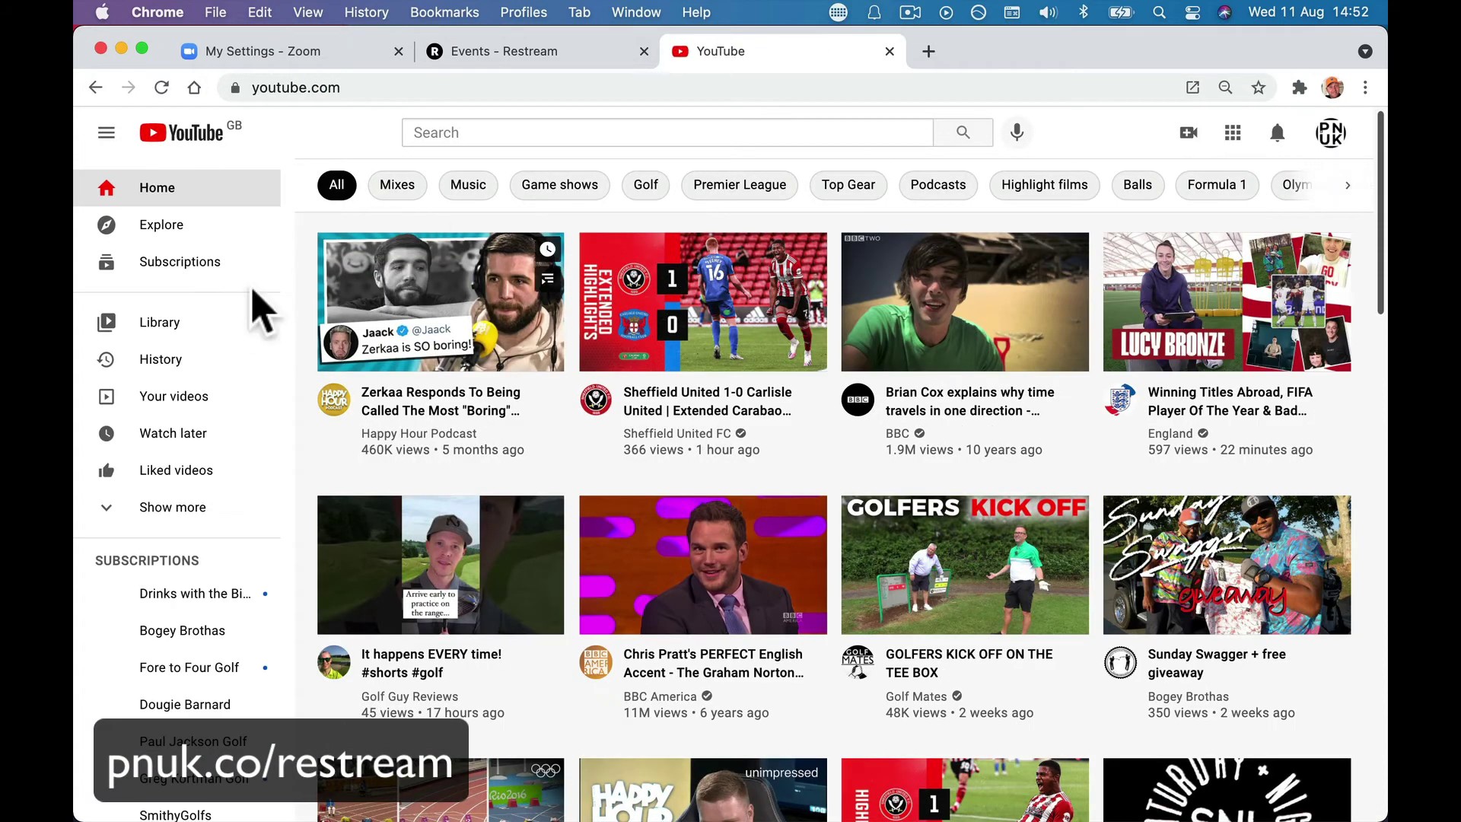
{"action": "left_click", "coordinate": [1331, 139]}
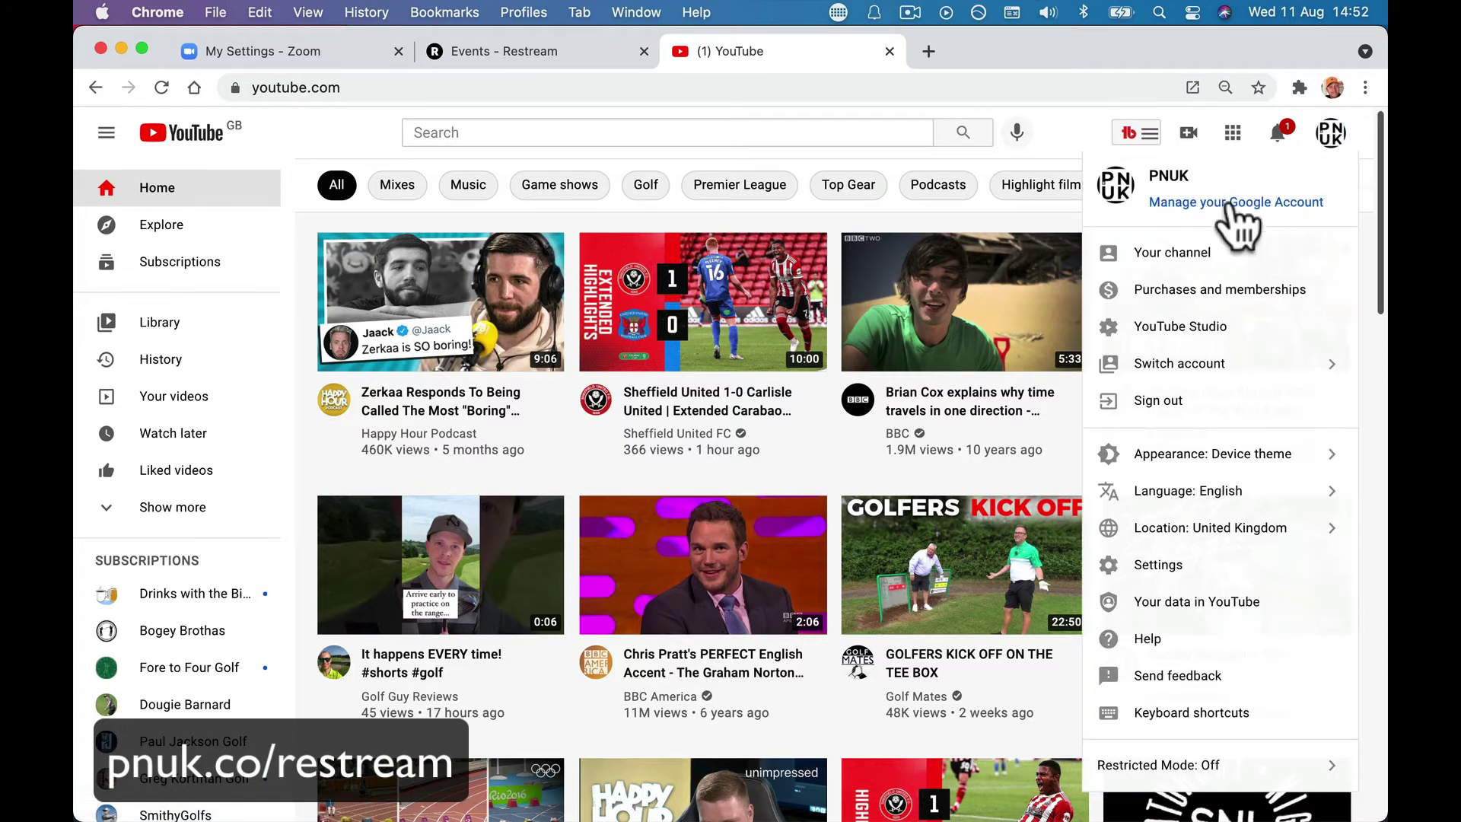
{"action": "left_click", "coordinate": [1209, 253]}
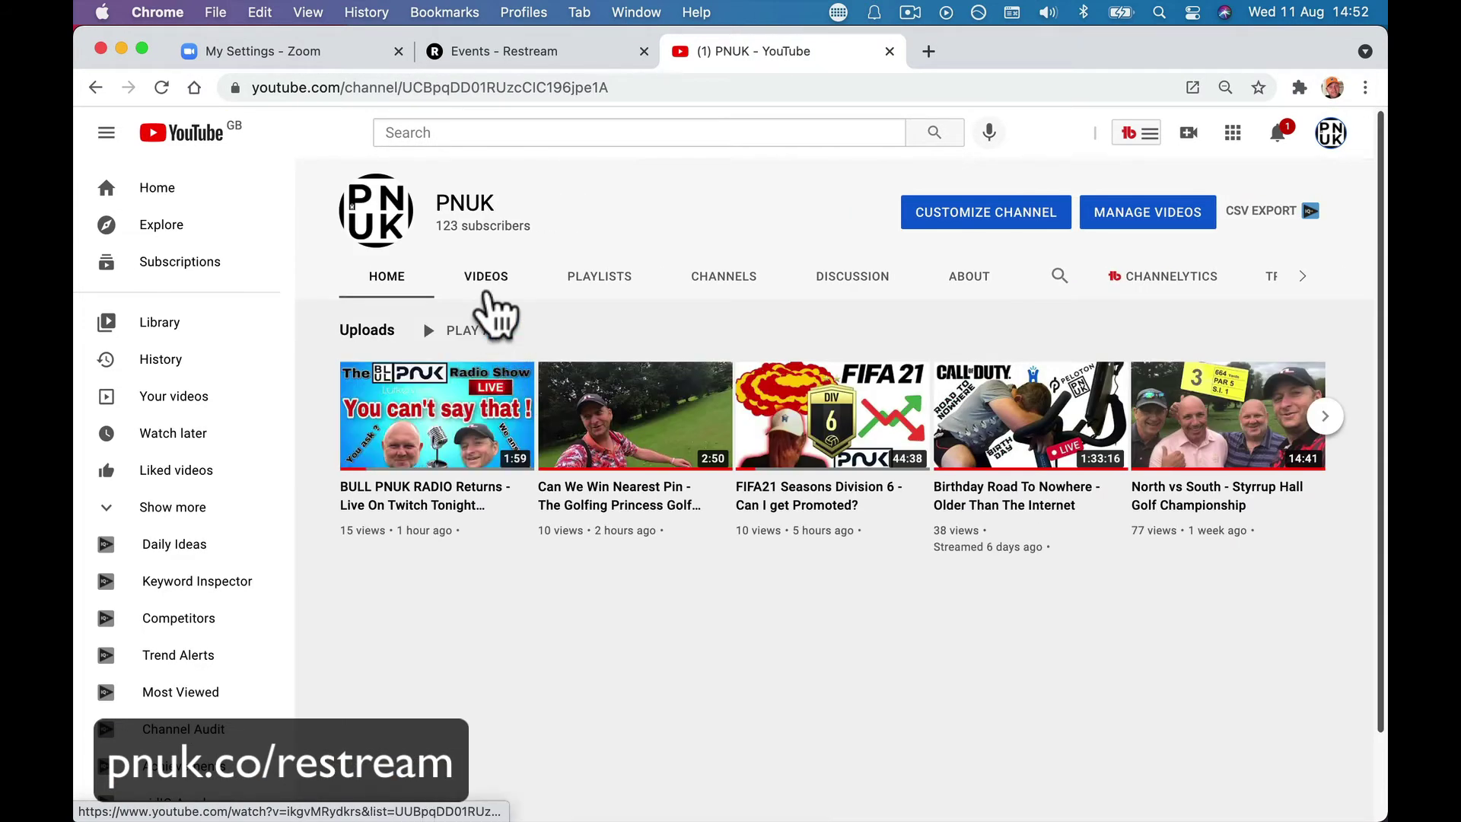
{"action": "left_click", "coordinate": [487, 278]}
{"action": "left_click", "coordinate": [396, 333]}
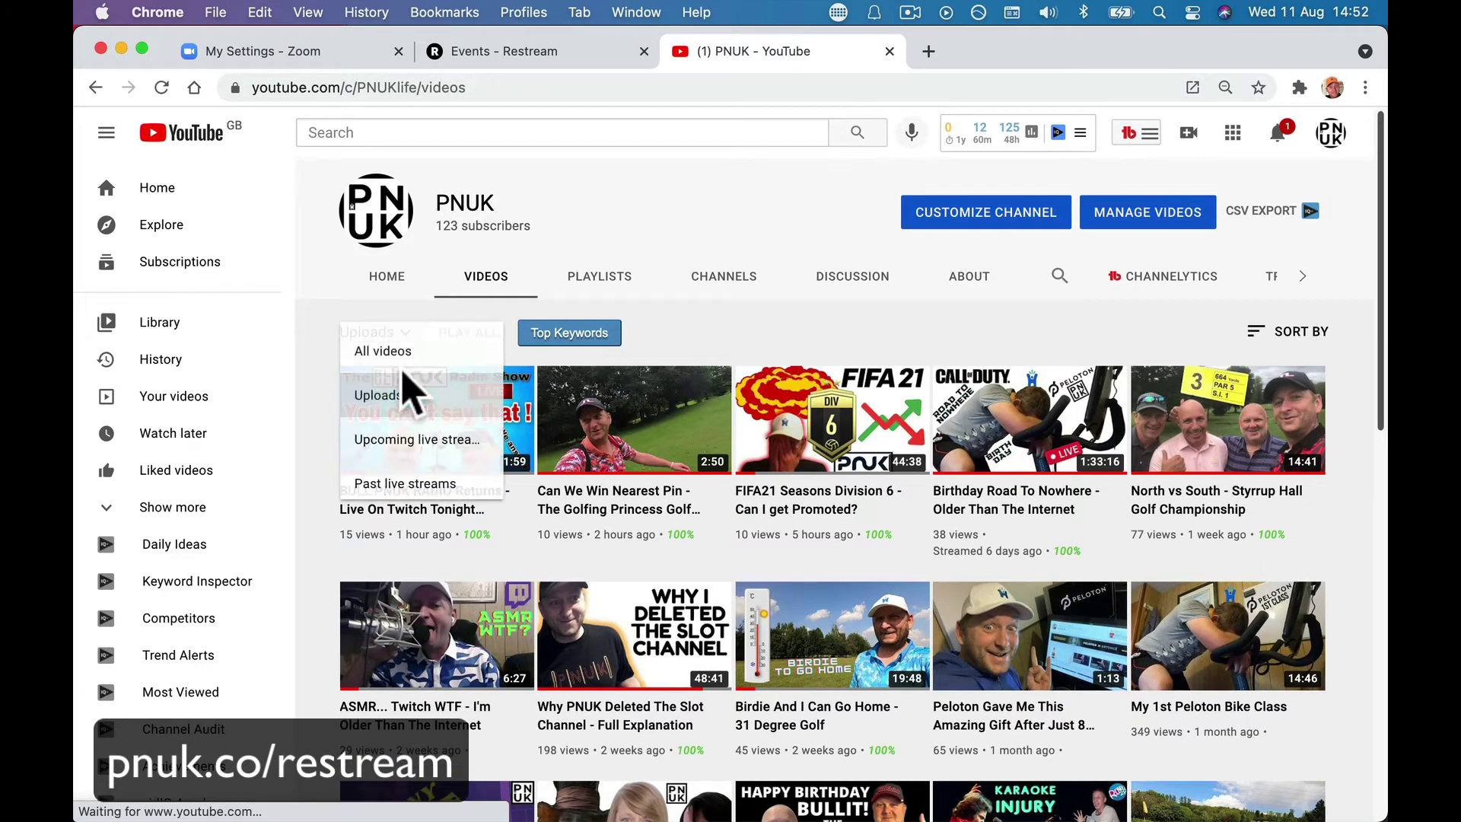
{"action": "left_click", "coordinate": [430, 446]}
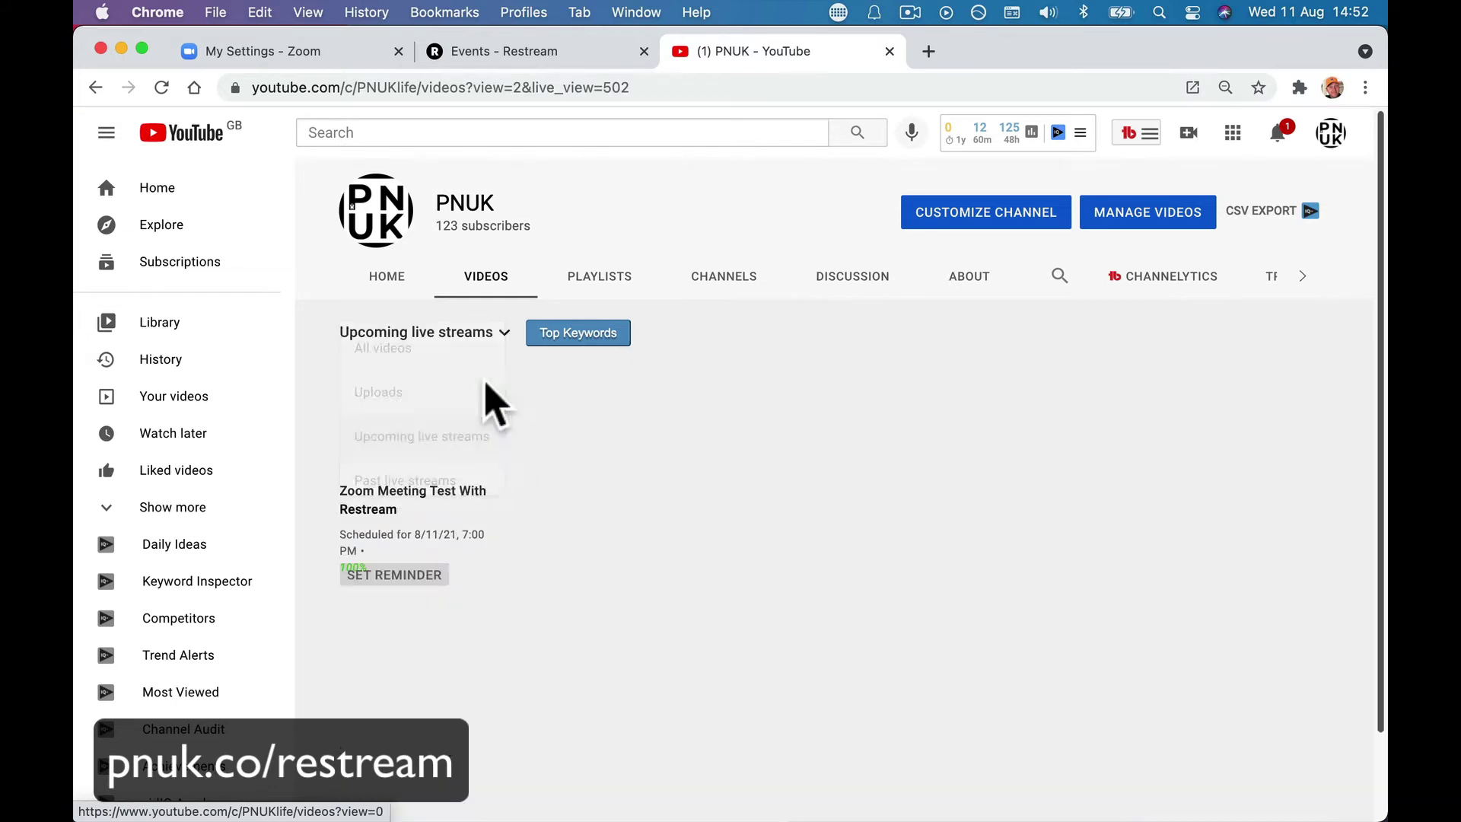
Open the scheduled Zoom Meeting Test With Restream stream on YouTube and check its thumbnail, title and description
{"action": "left_click", "coordinate": [425, 441]}
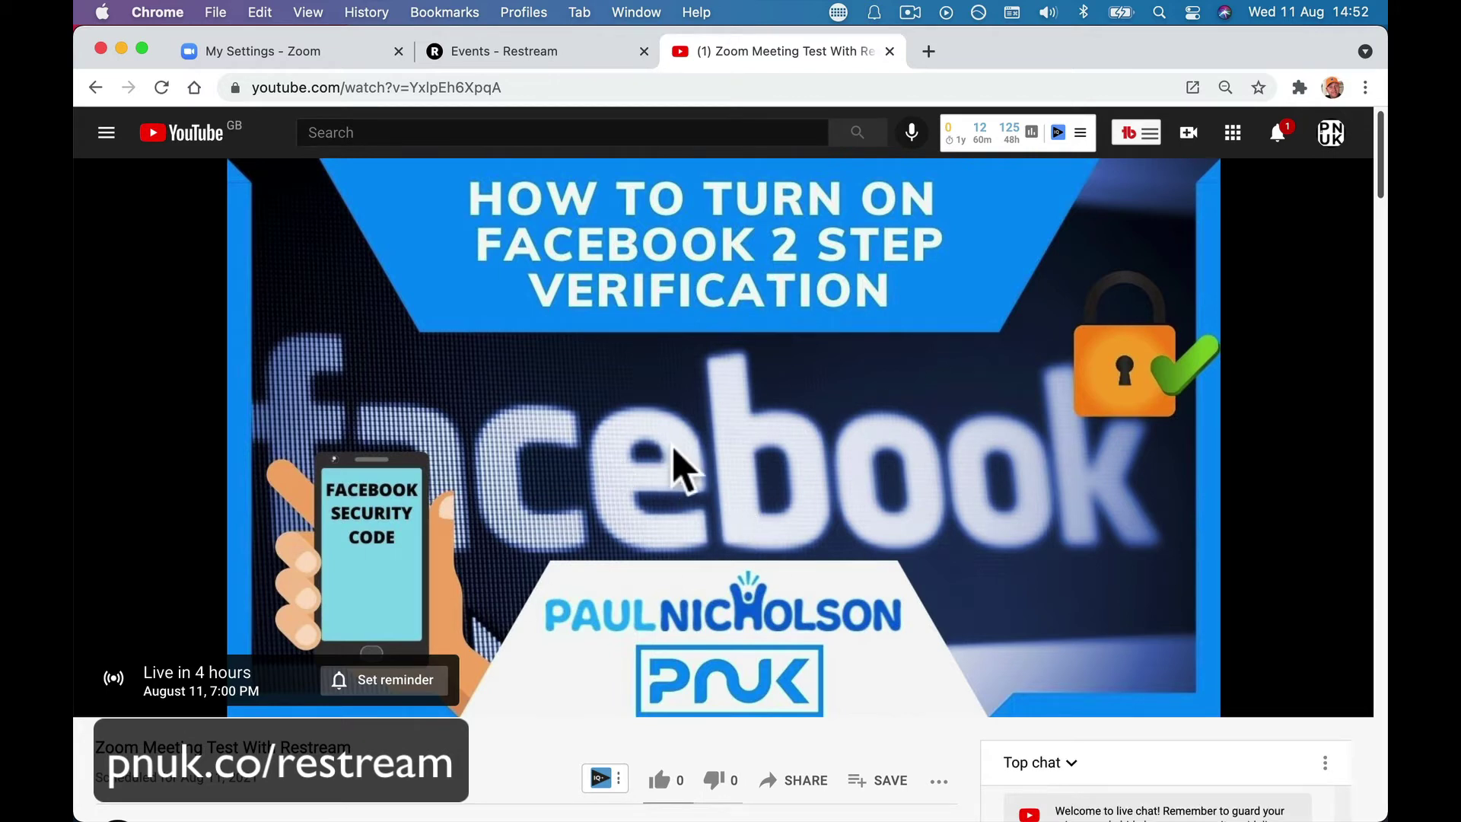
{"action": "scroll", "coordinate": [674, 451], "scroll_direction": "down", "scroll_amount": 4}
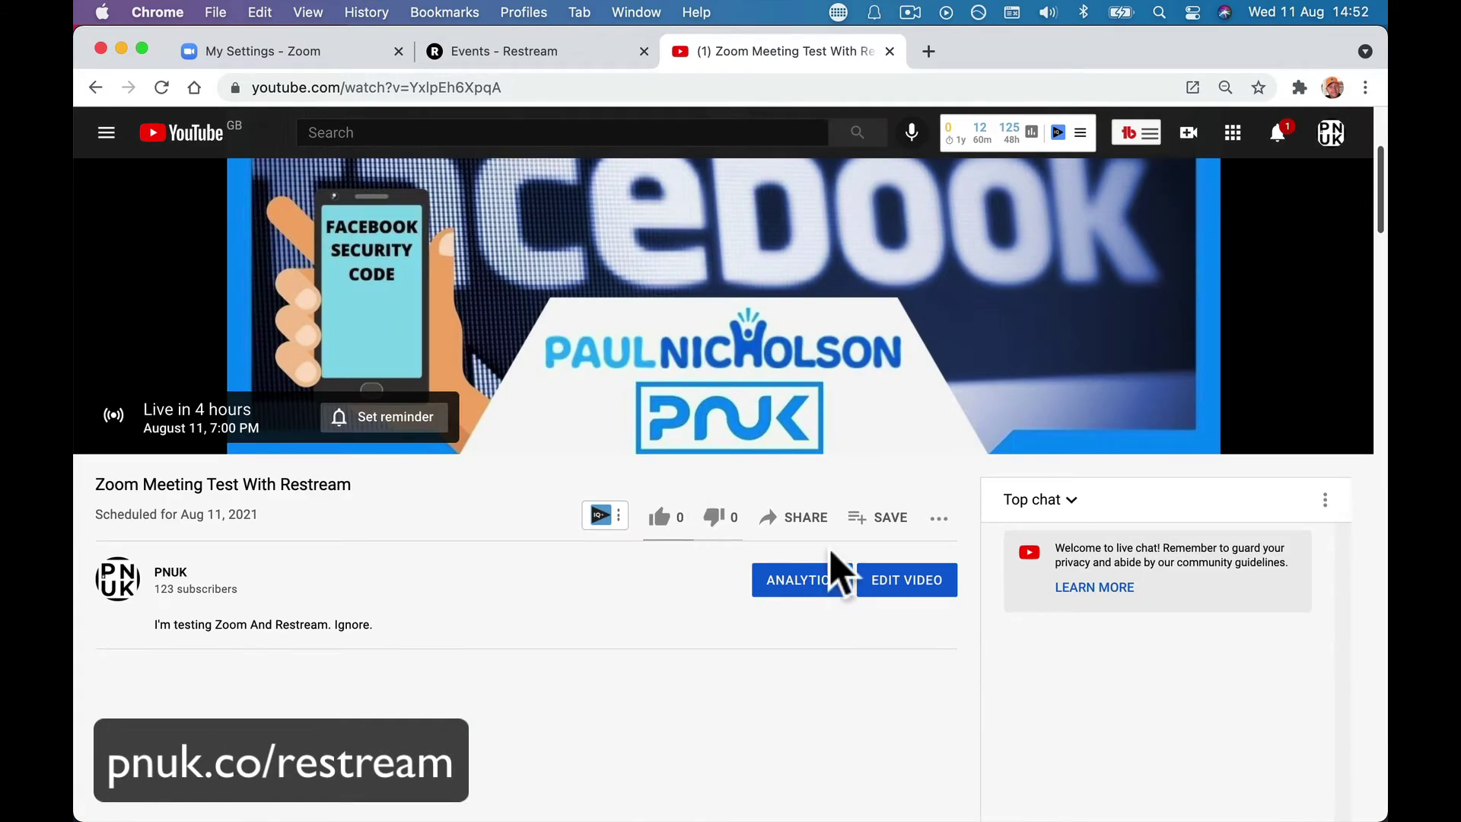
{"action": "scroll", "coordinate": [837, 571], "scroll_direction": "up", "scroll_amount": 4}
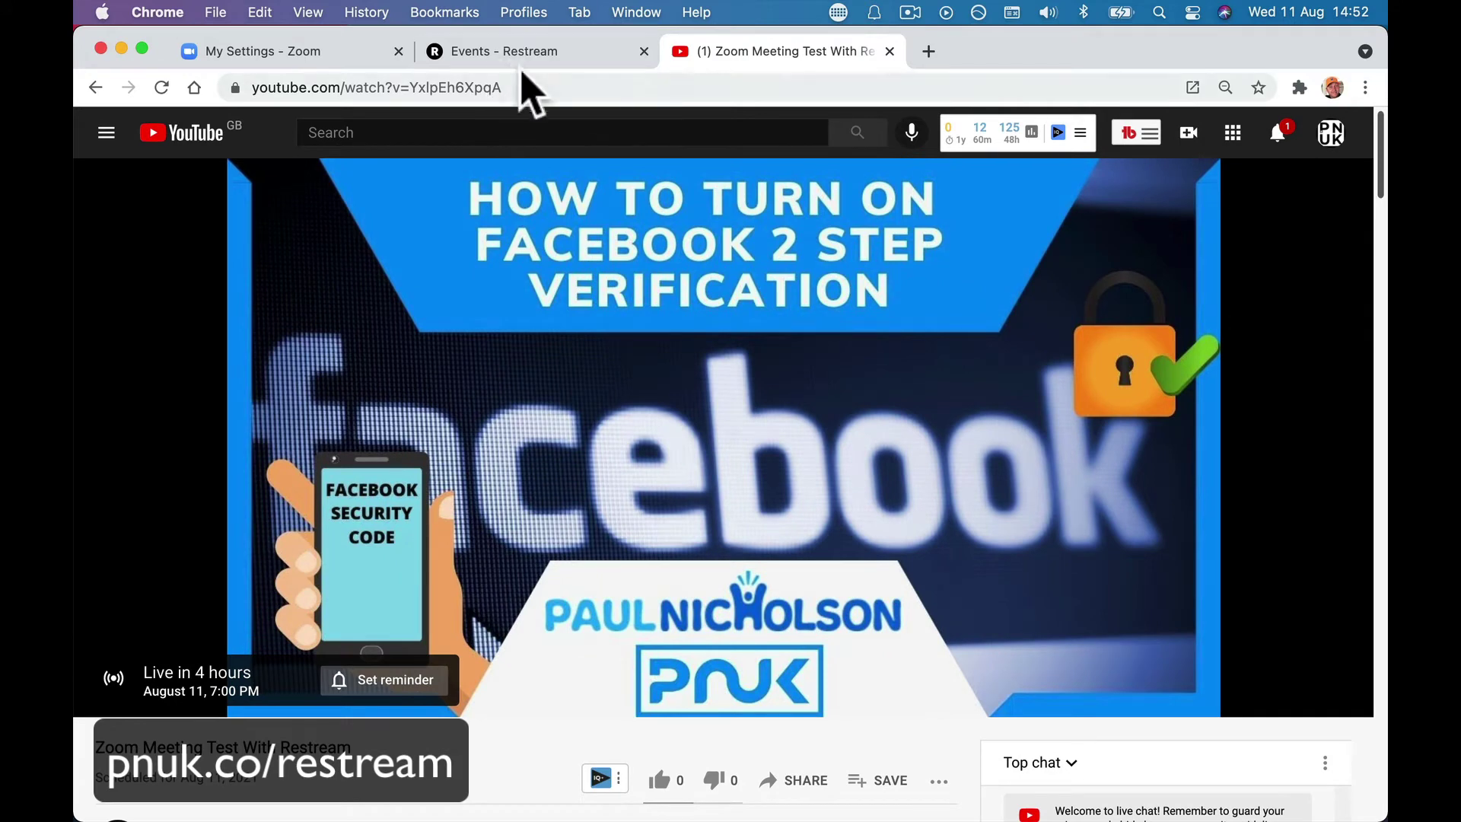
Return to Restream and view the RTMP settings of the scheduled event and of the main dashboard
{"action": "left_click", "coordinate": [537, 53]}
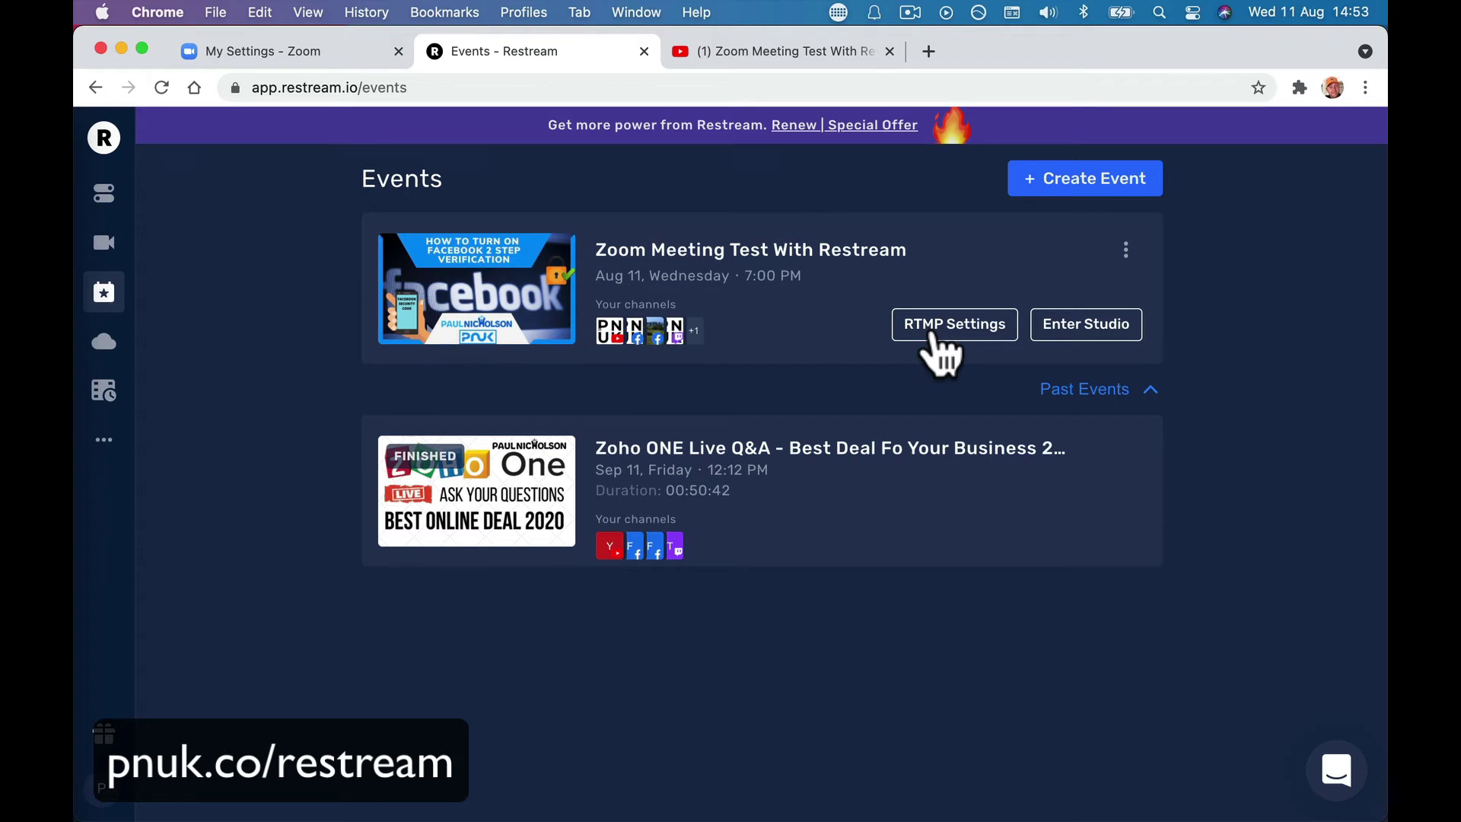
{"action": "left_click", "coordinate": [940, 355]}
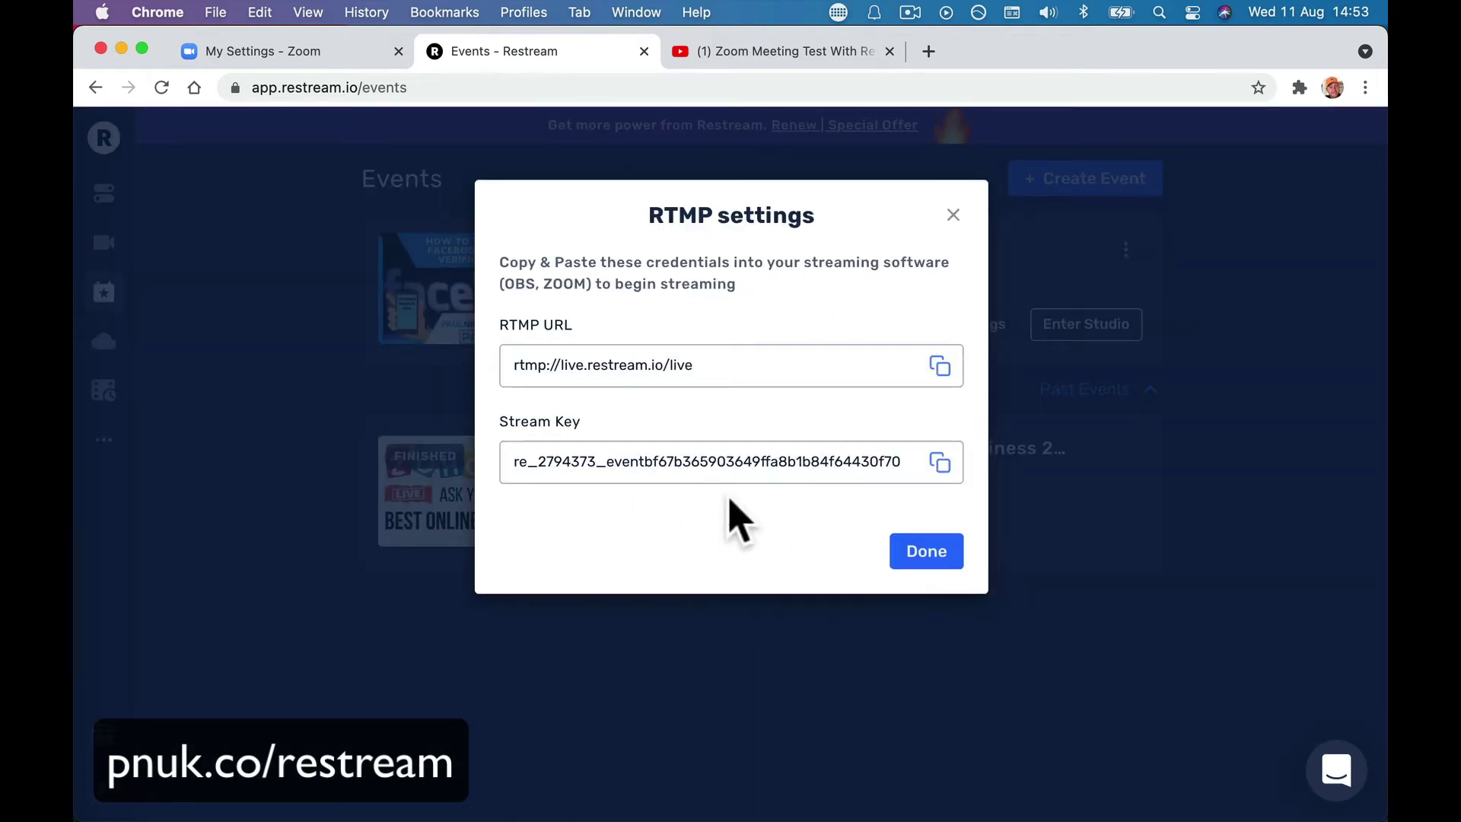
{"action": "left_click", "coordinate": [952, 215]}
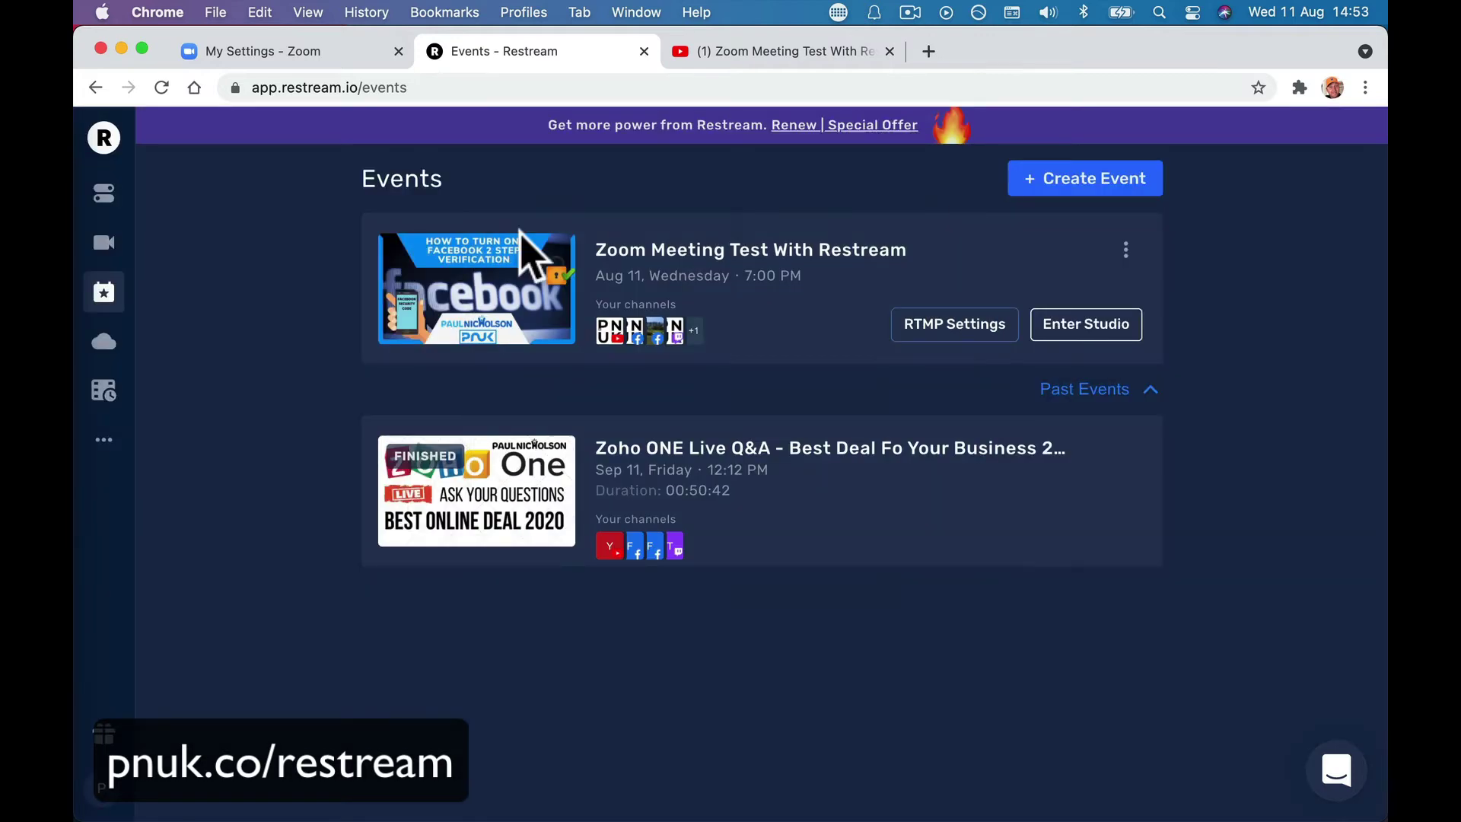
{"action": "left_click", "coordinate": [105, 196]}
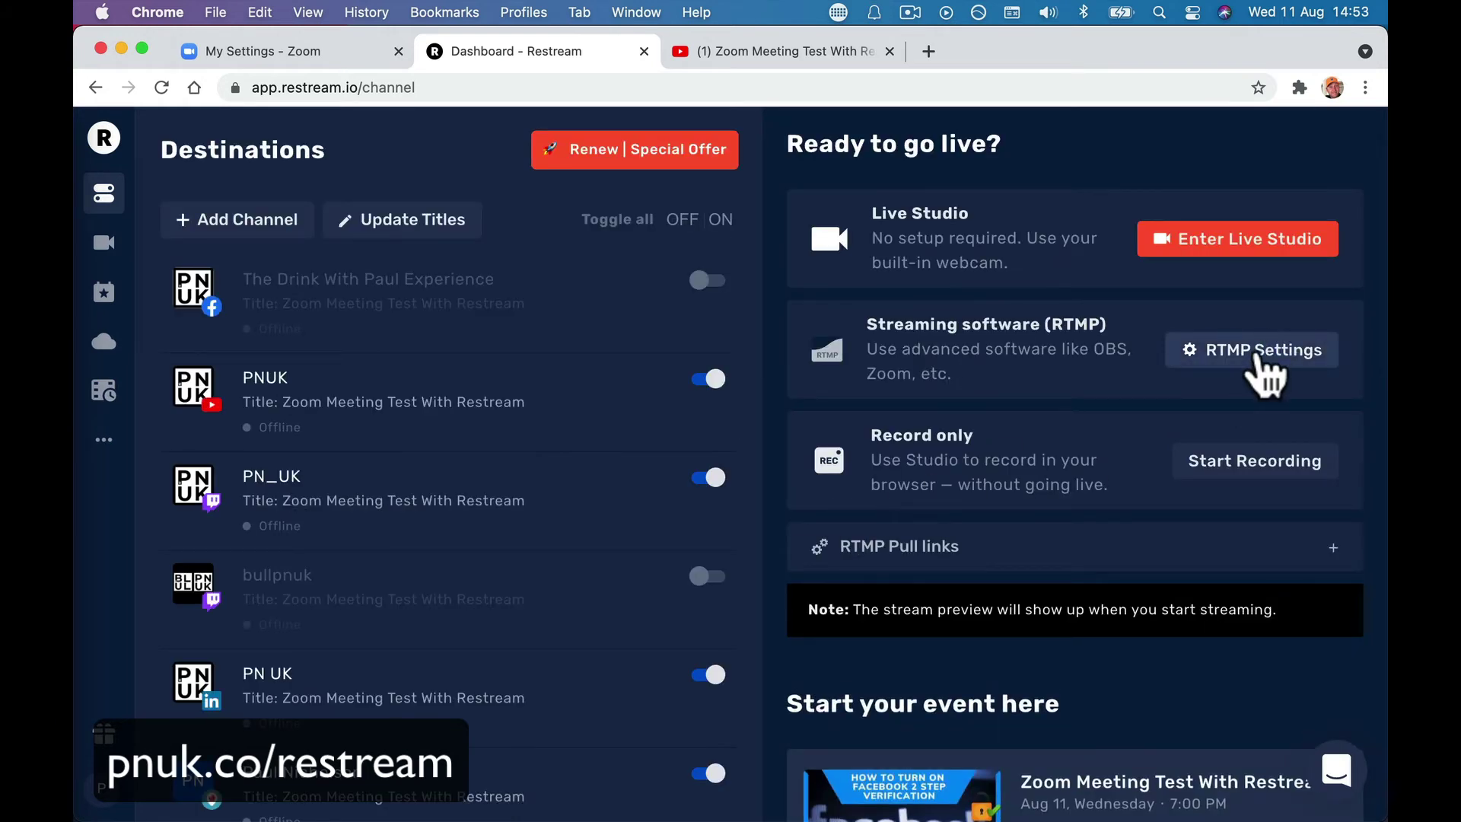
{"action": "left_click", "coordinate": [1265, 372]}
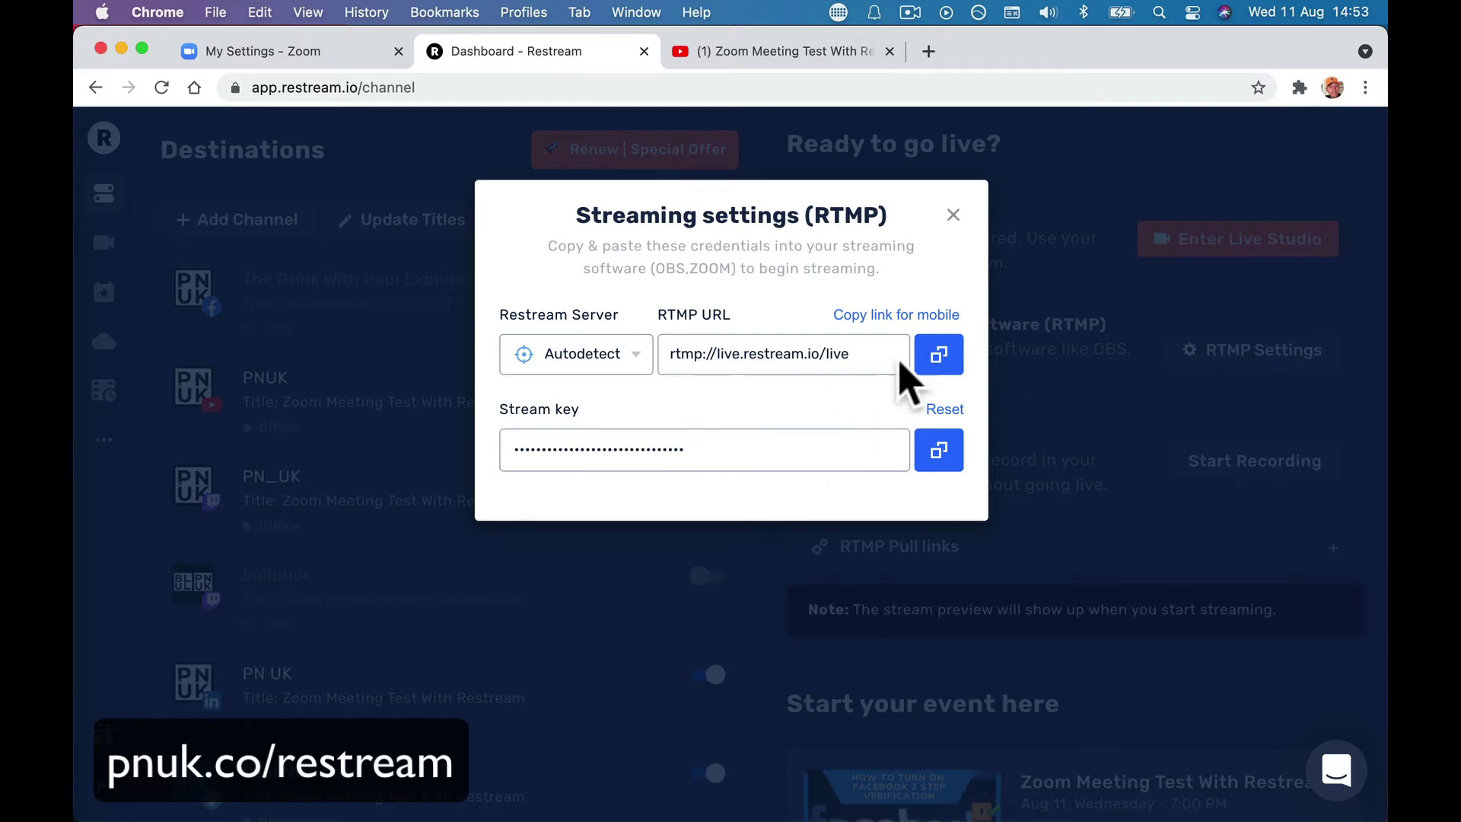
{"action": "left_click", "coordinate": [953, 215]}
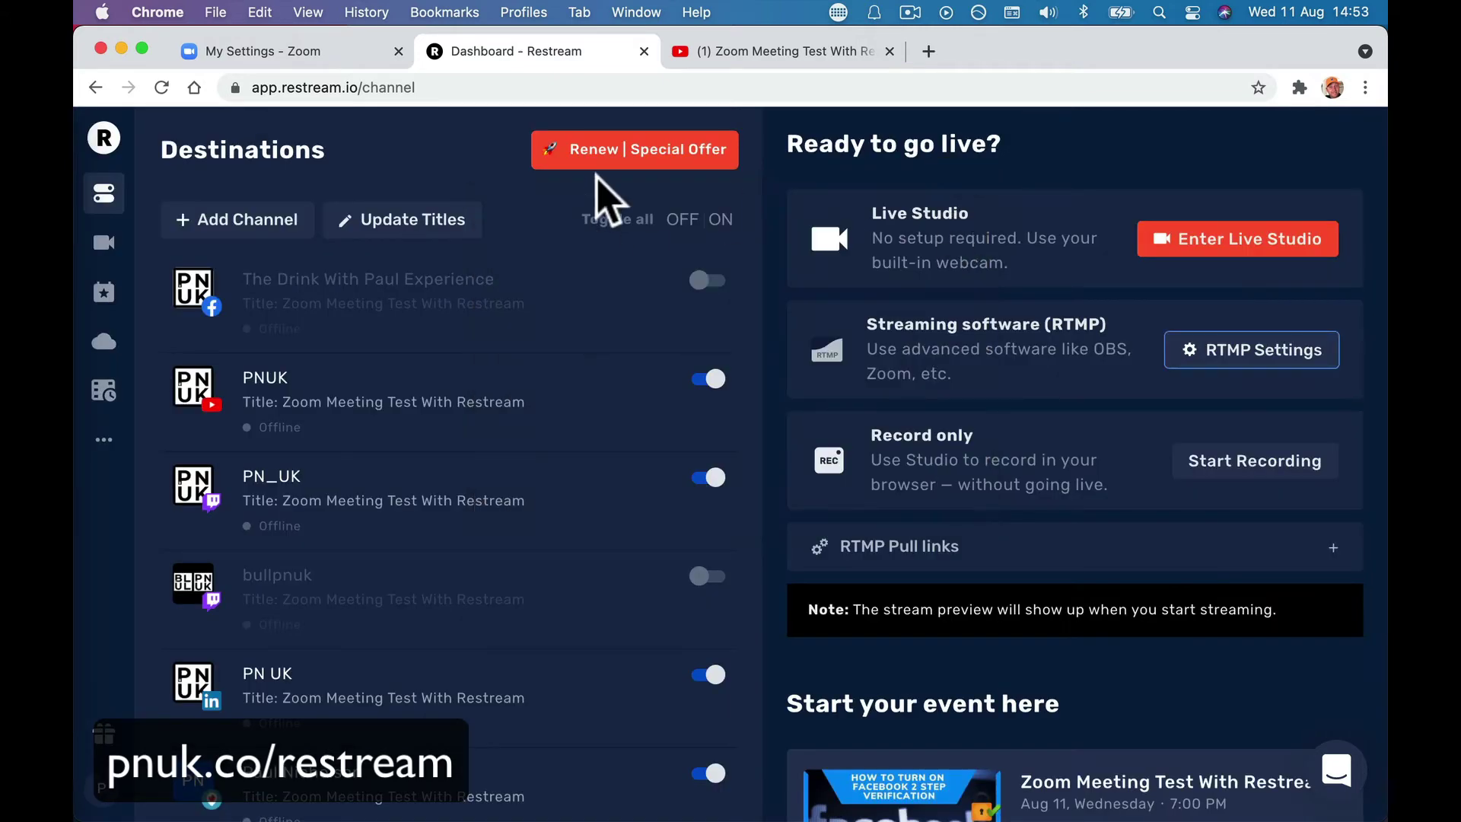
Switch to the Zoom site, host a new meeting in the zoom.us app and dismiss the audio conference options
{"action": "left_click", "coordinate": [320, 53]}
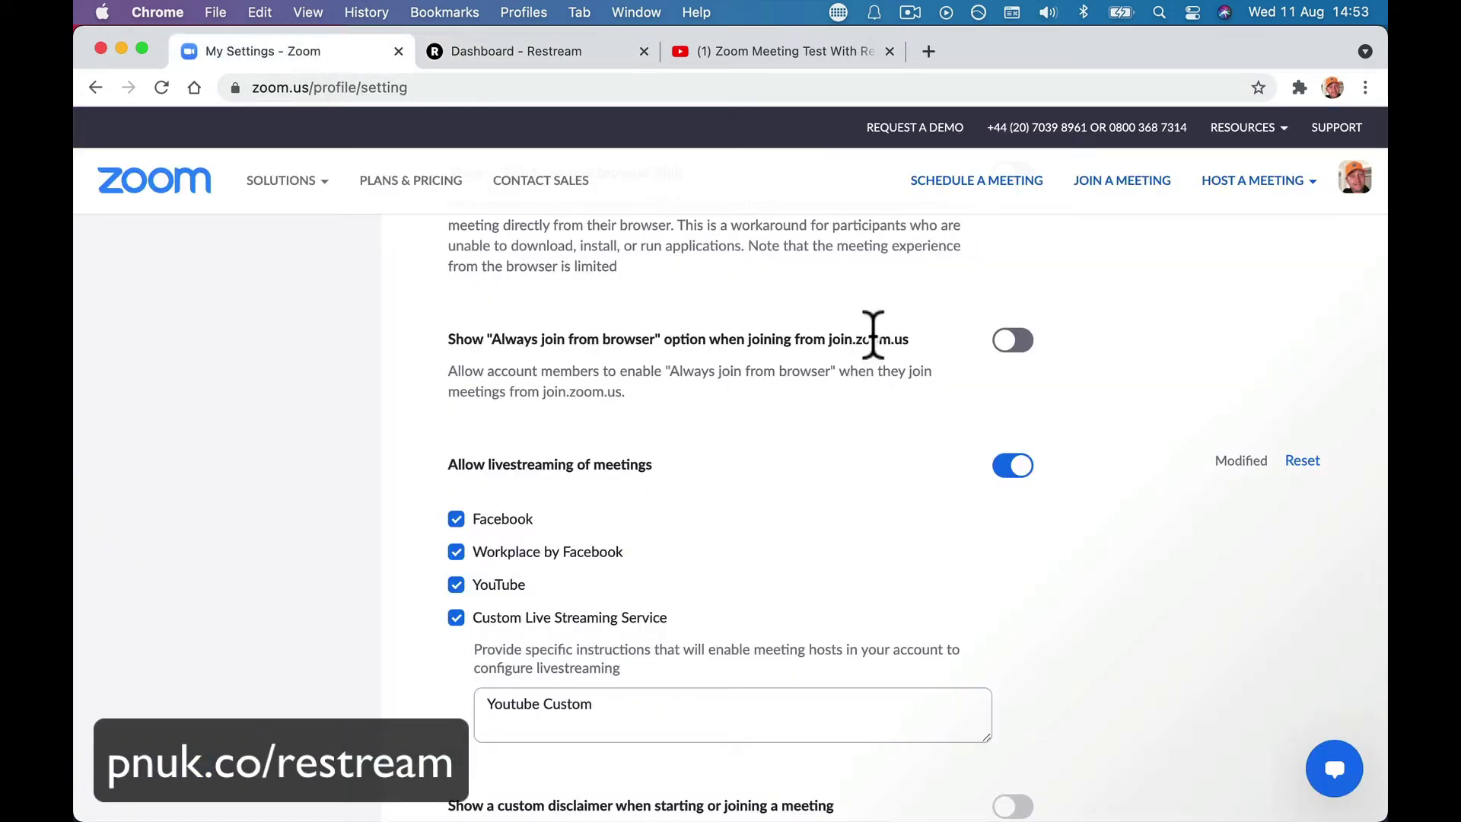
{"action": "left_click", "coordinate": [1232, 227]}
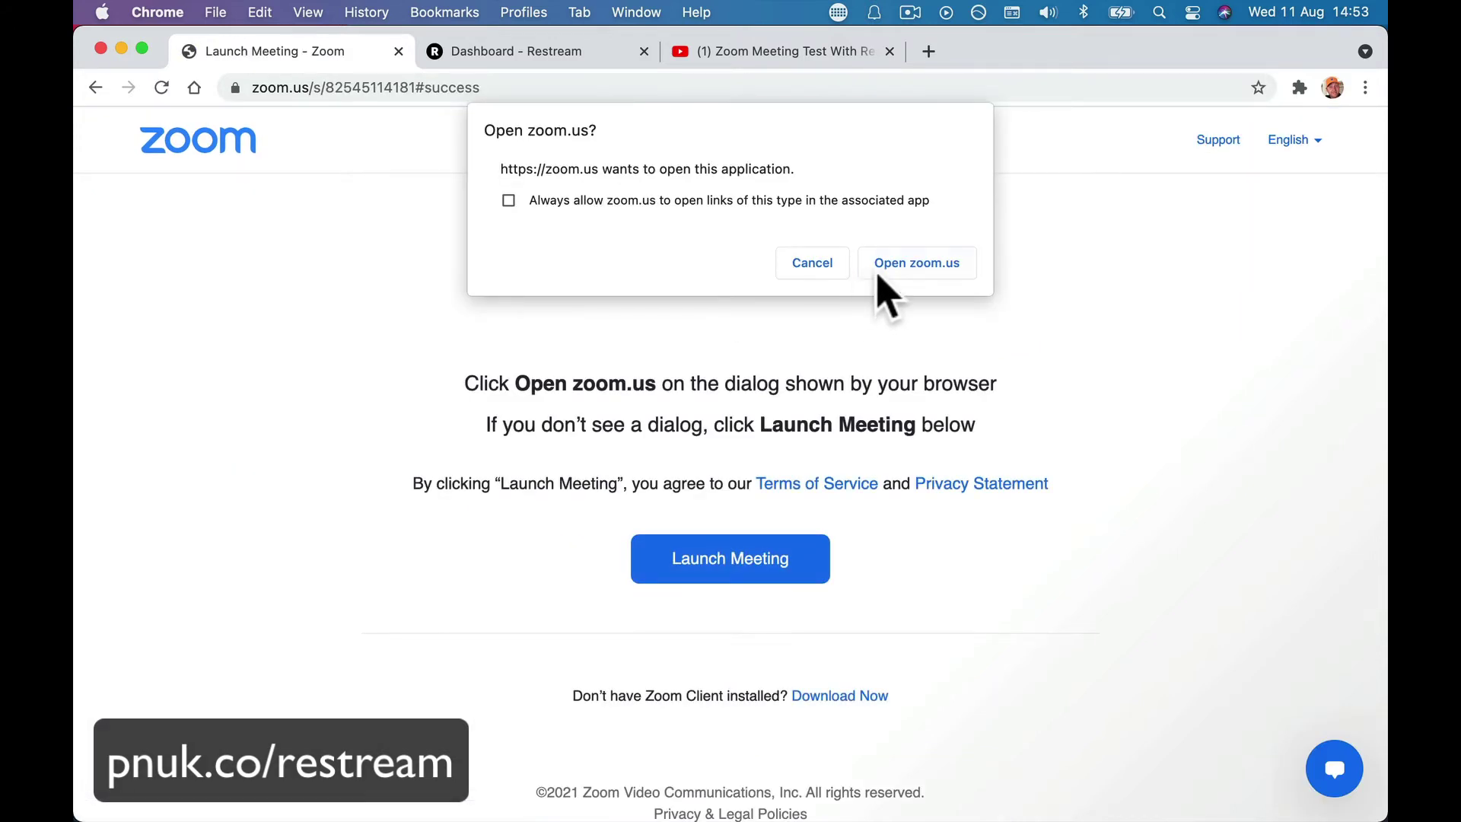
{"action": "left_click", "coordinate": [882, 272]}
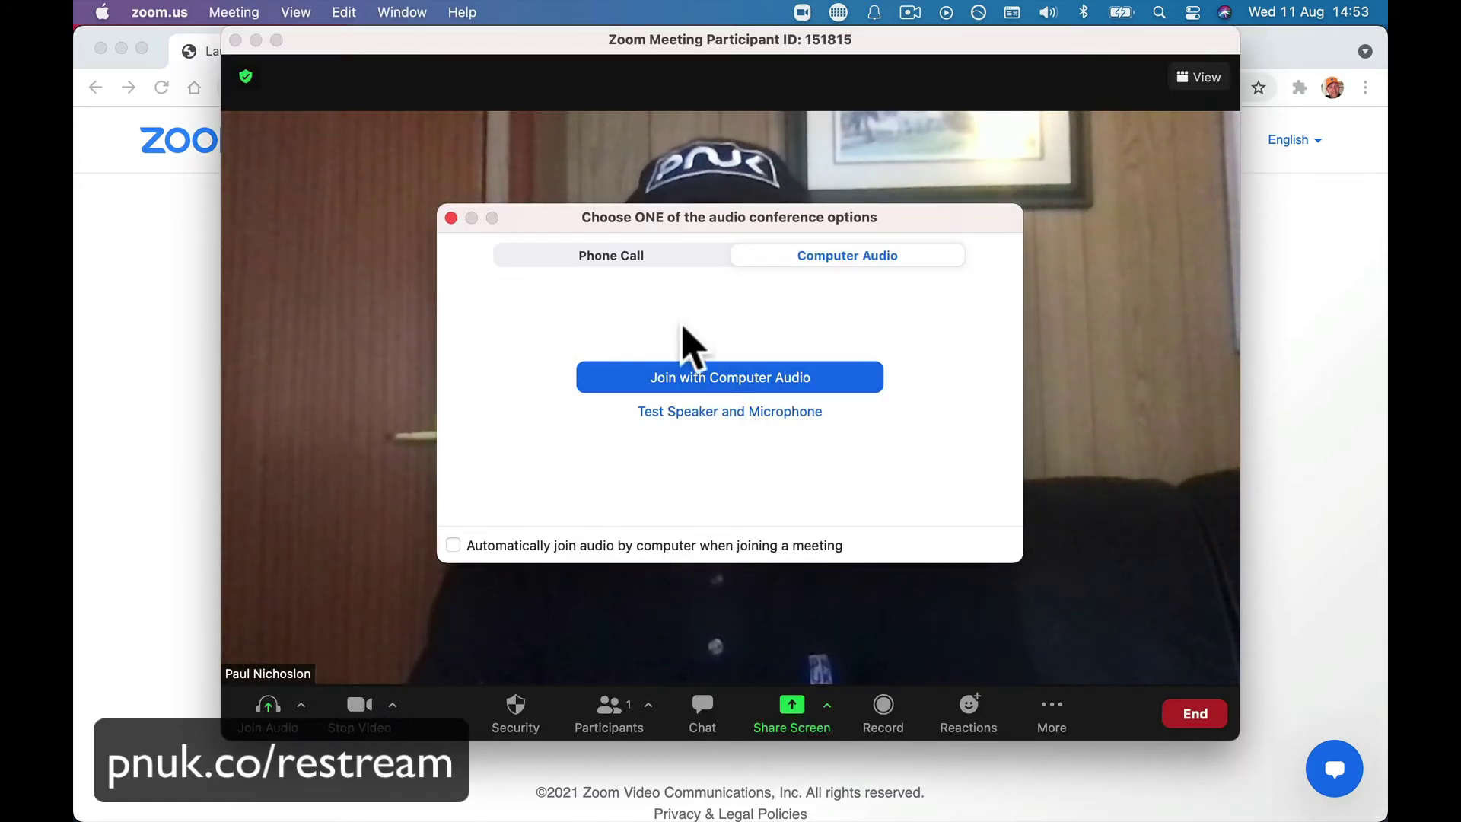
{"action": "left_click", "coordinate": [450, 218]}
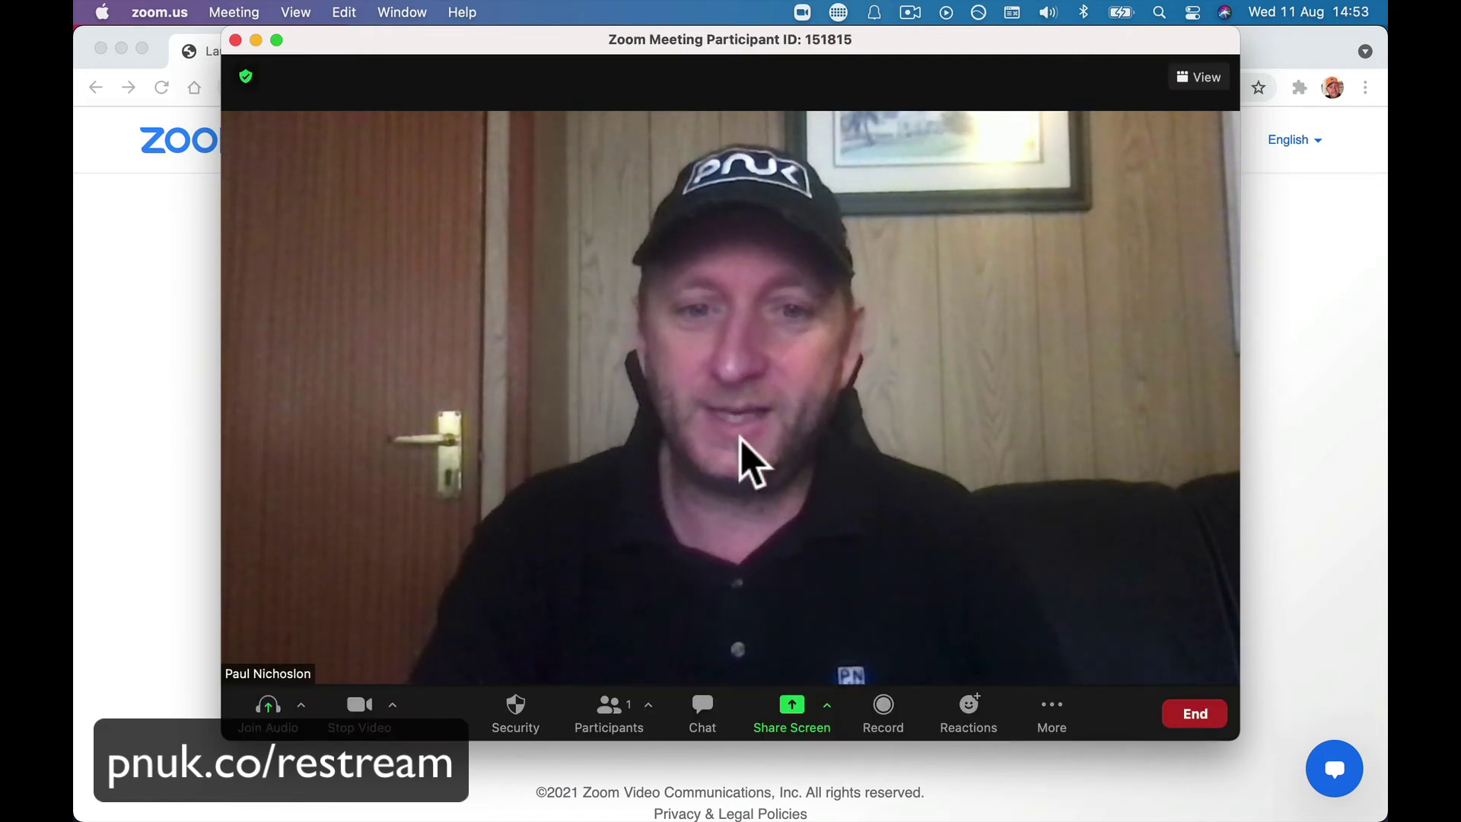
Open the meeting's Custom Live Streaming Service setup and paste Restream's dashboard RTMP URL, rtmp://live.restream.io/live, as the Streaming URL
{"action": "left_click", "coordinate": [1051, 706]}
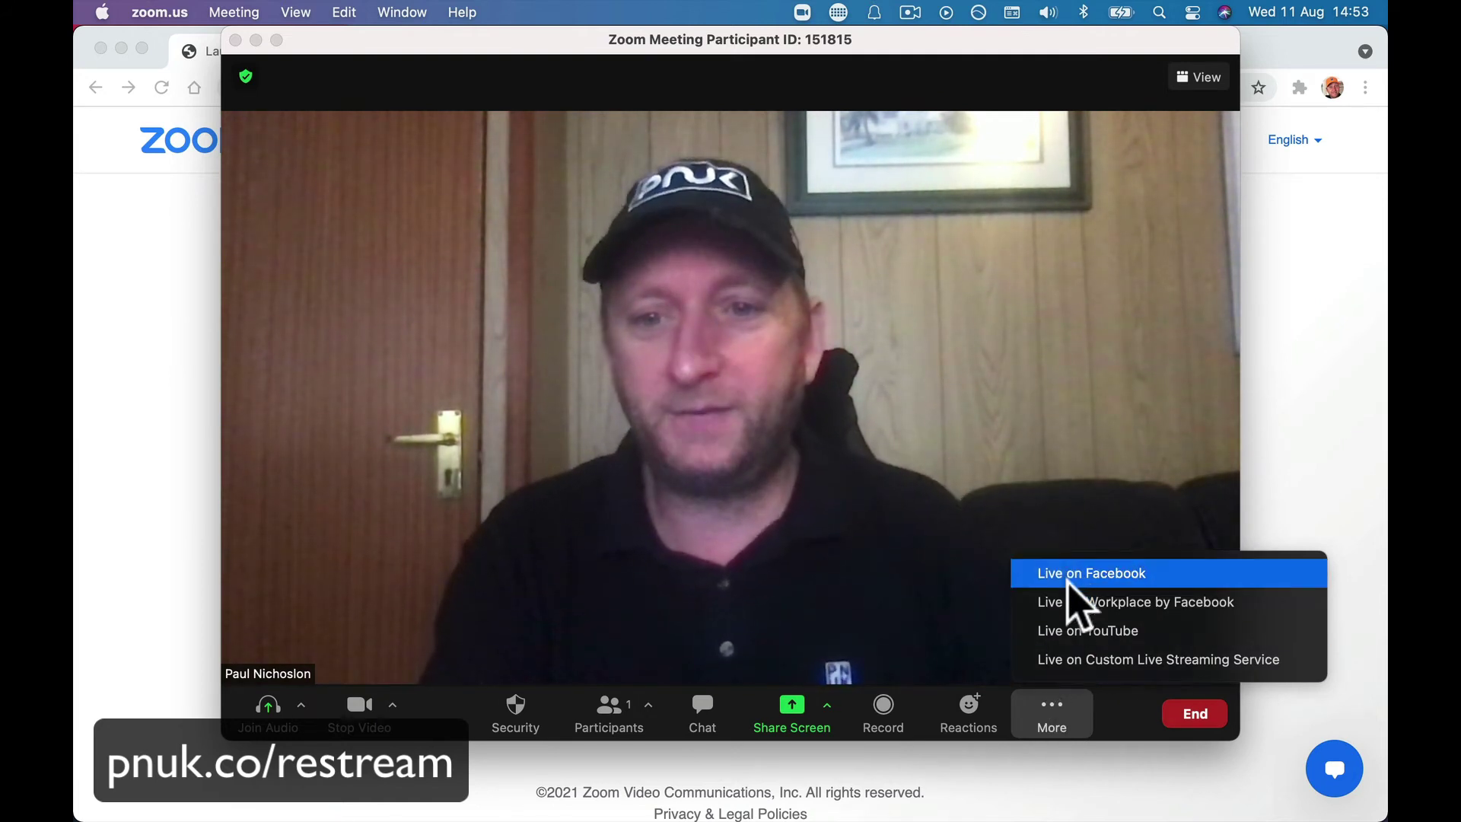
{"action": "left_click", "coordinate": [1080, 662]}
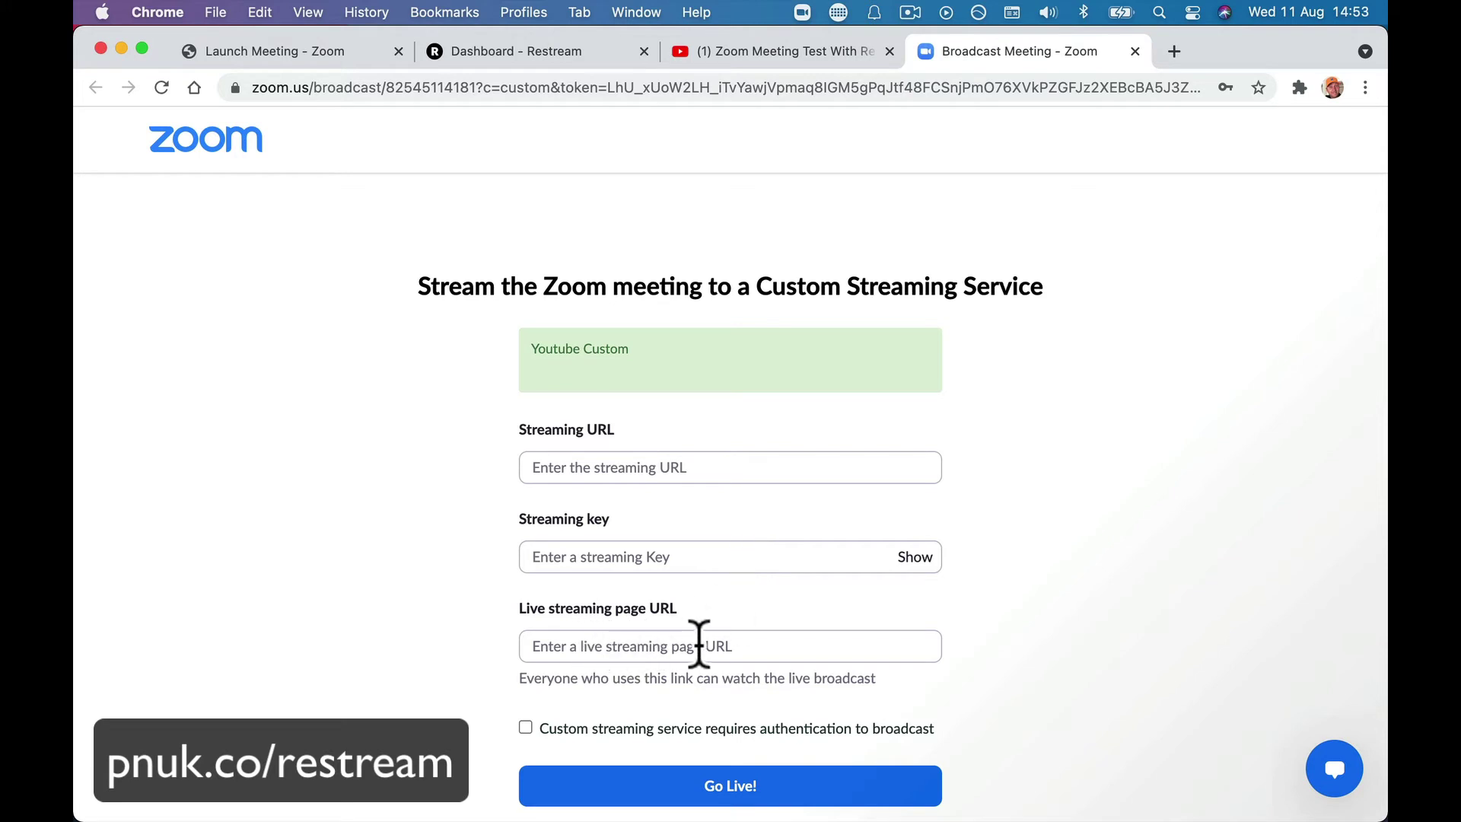
{"action": "left_click", "coordinate": [554, 55]}
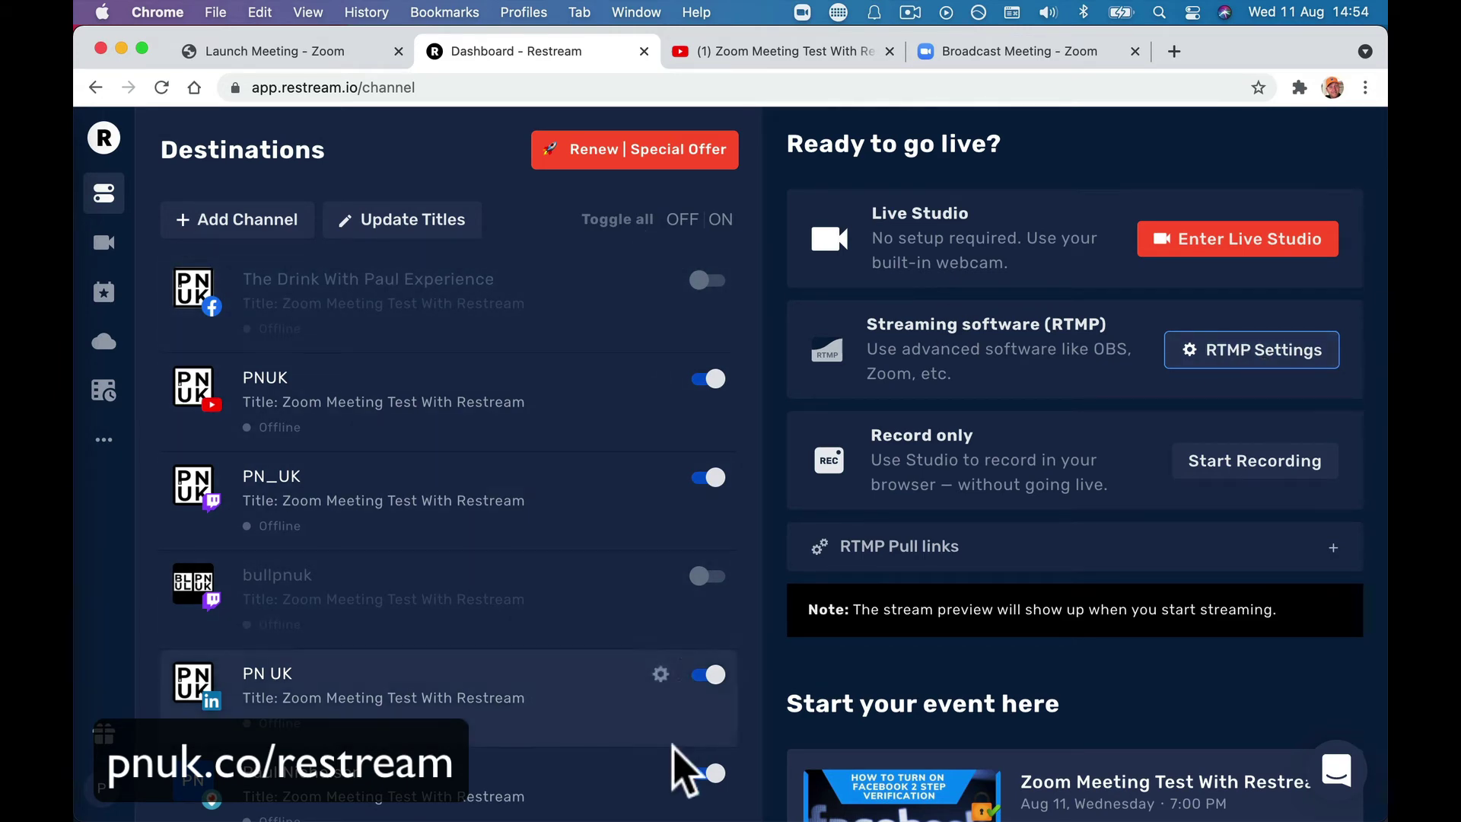
{"action": "scroll", "coordinate": [674, 365], "scroll_direction": "down", "scroll_amount": 3}
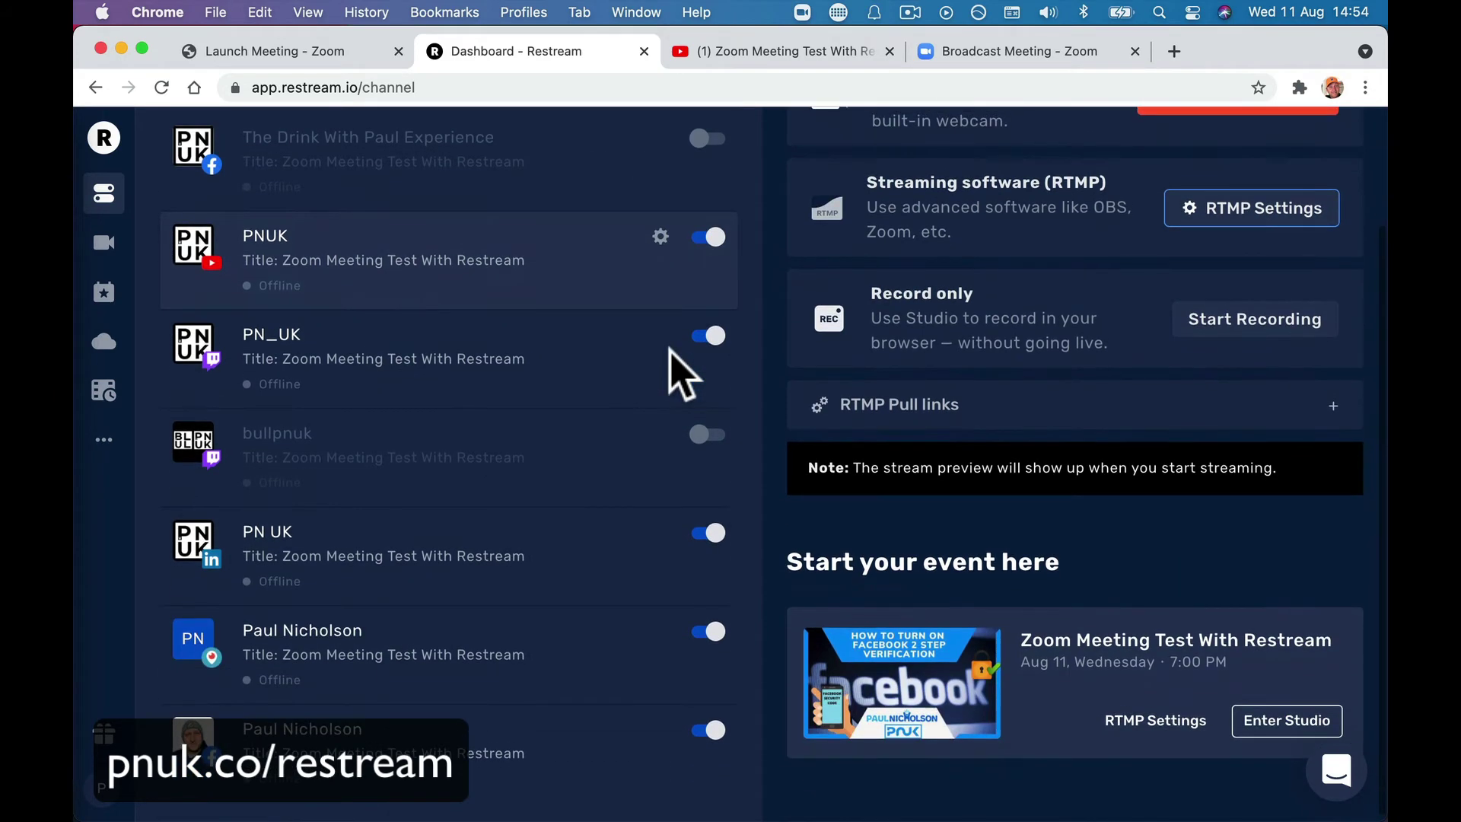
{"action": "left_click", "coordinate": [1248, 213]}
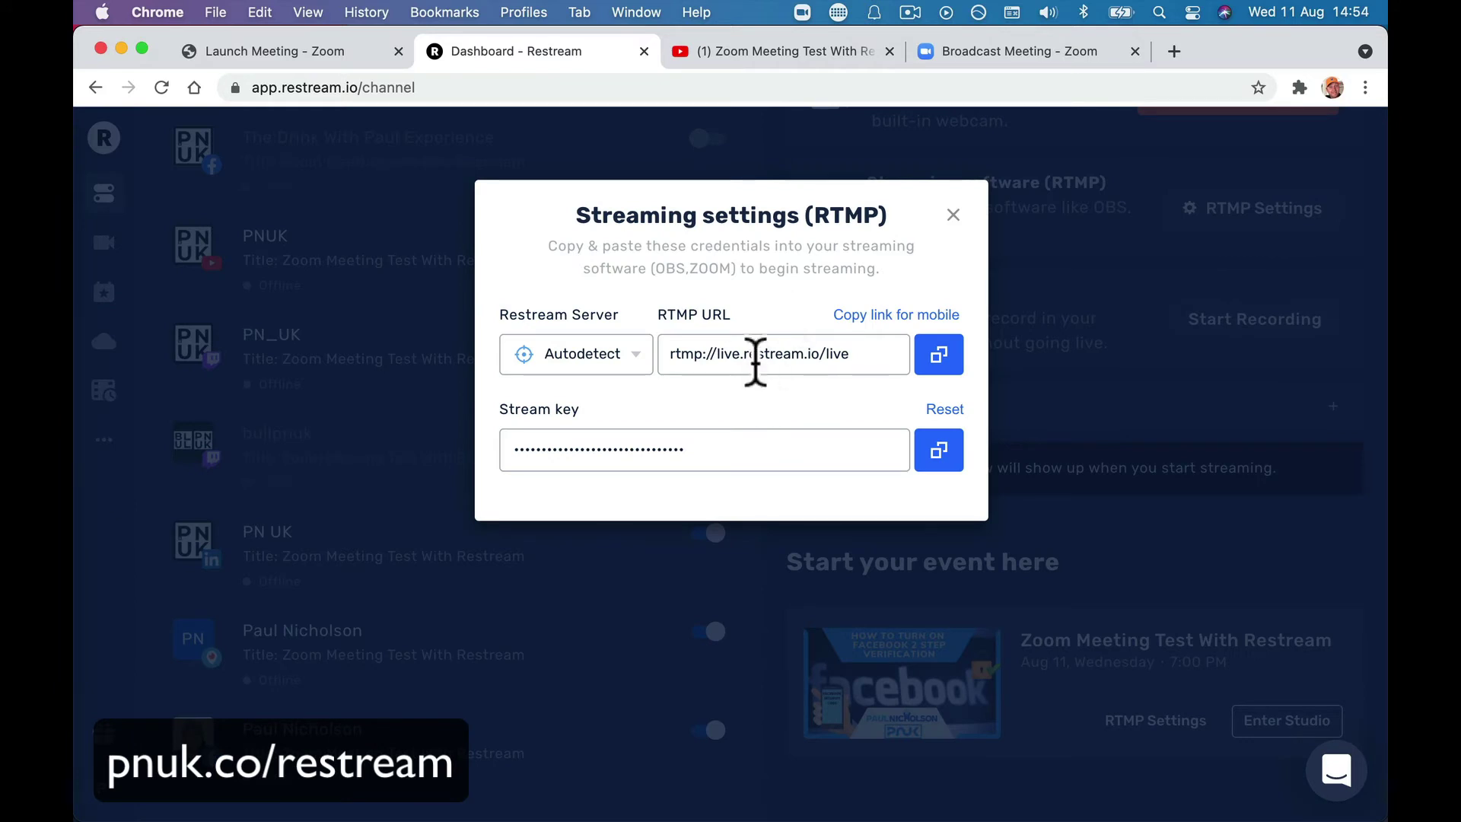
{"action": "left_click", "coordinate": [939, 356]}
{"action": "left_click", "coordinate": [985, 55]}
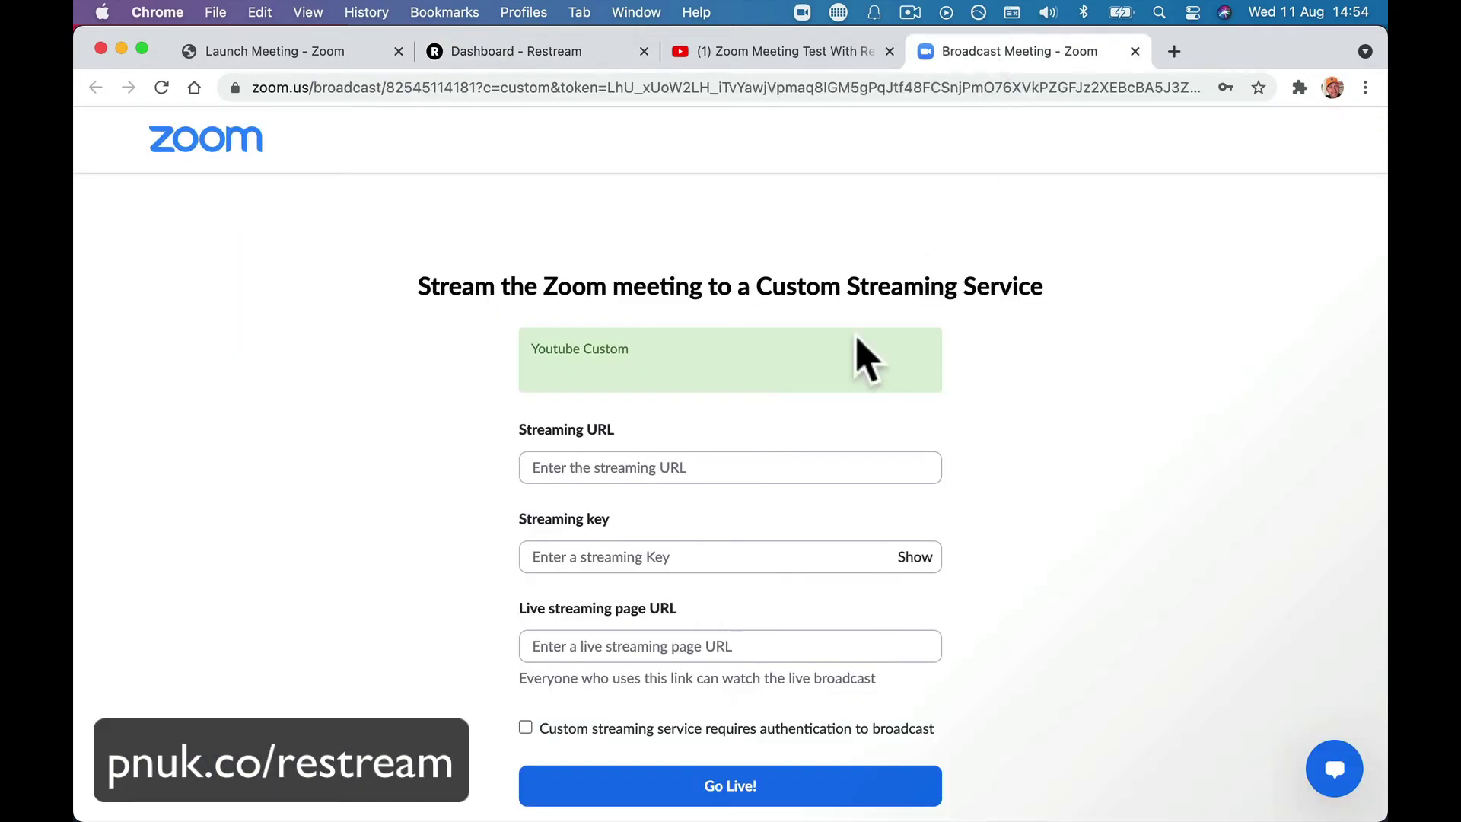
{"action": "right_click", "coordinate": [710, 459]}
{"action": "left_click", "coordinate": [737, 609]}
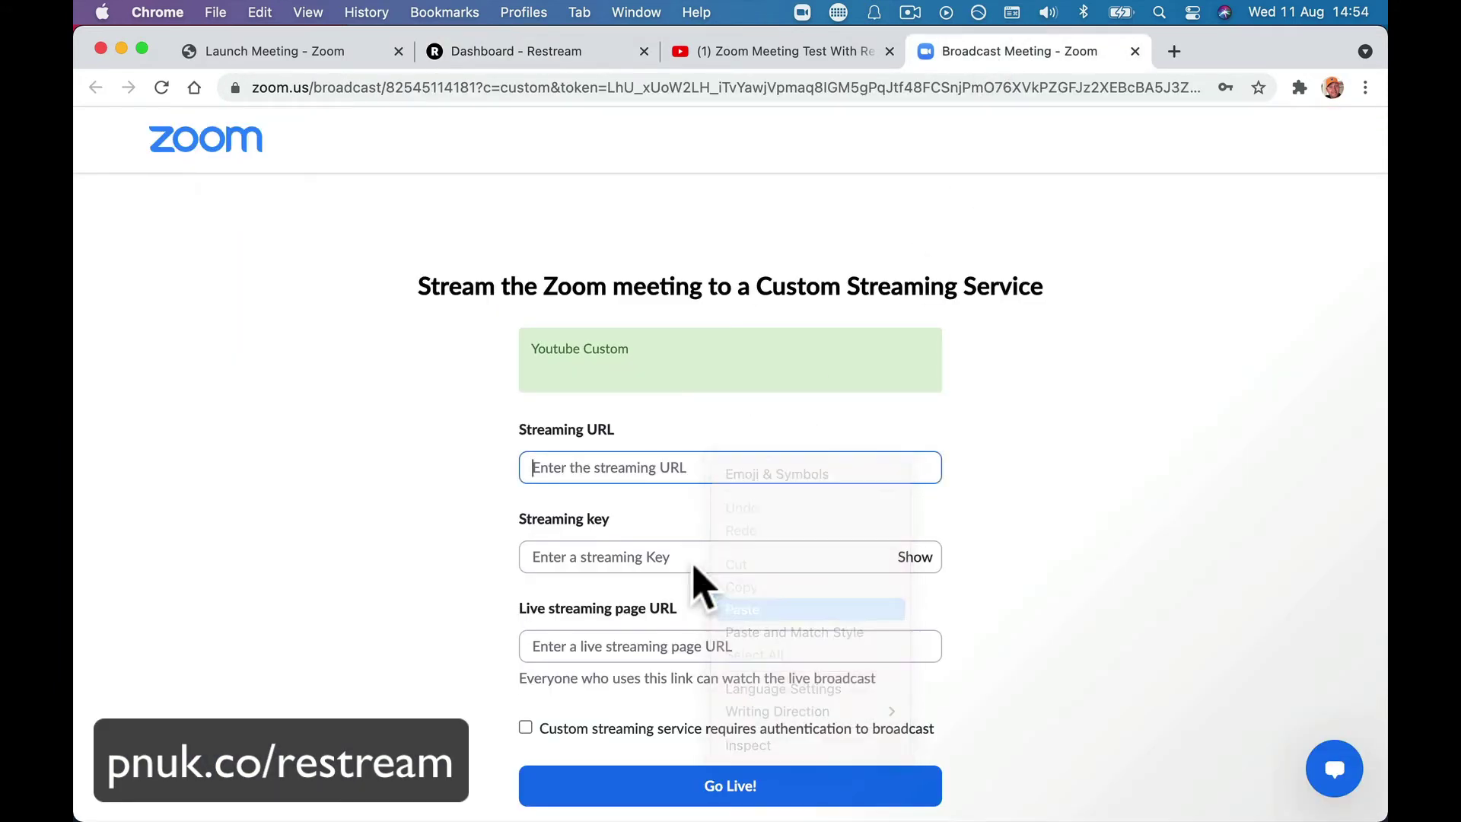
Copy the stream key from Restream's dashboard RTMP settings and paste it as the Streaming key in Zoom's custom streaming setup
{"action": "left_click", "coordinate": [638, 556]}
{"action": "left_click", "coordinate": [841, 53]}
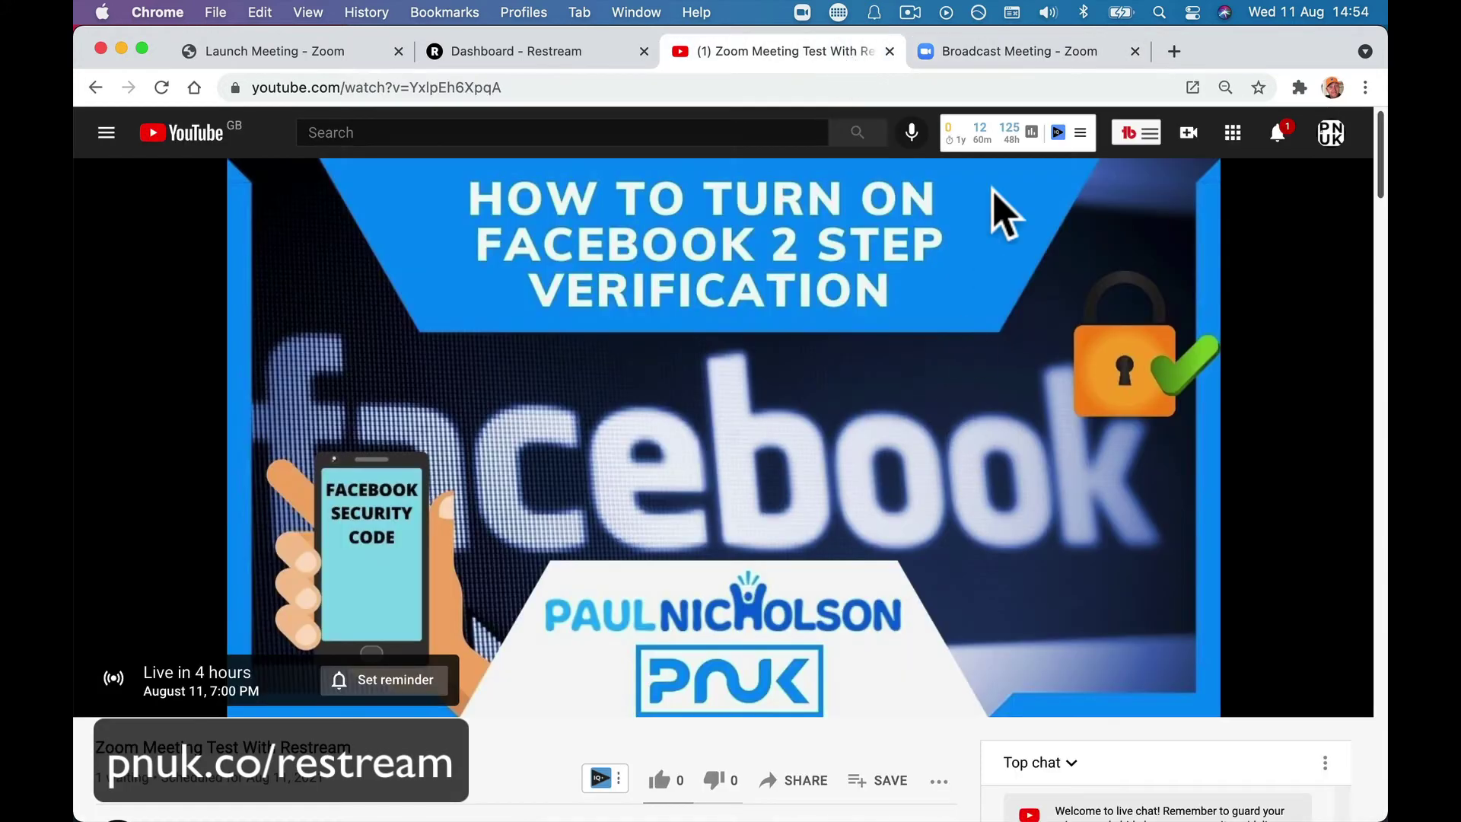
{"action": "left_click", "coordinate": [545, 62]}
{"action": "left_click", "coordinate": [939, 450]}
{"action": "left_click", "coordinate": [955, 55]}
{"action": "left_click", "coordinate": [662, 557]}
{"action": "key", "text": "super+v"}
{"action": "left_click", "coordinate": [1014, 450]}
{"action": "left_click", "coordinate": [791, 53]}
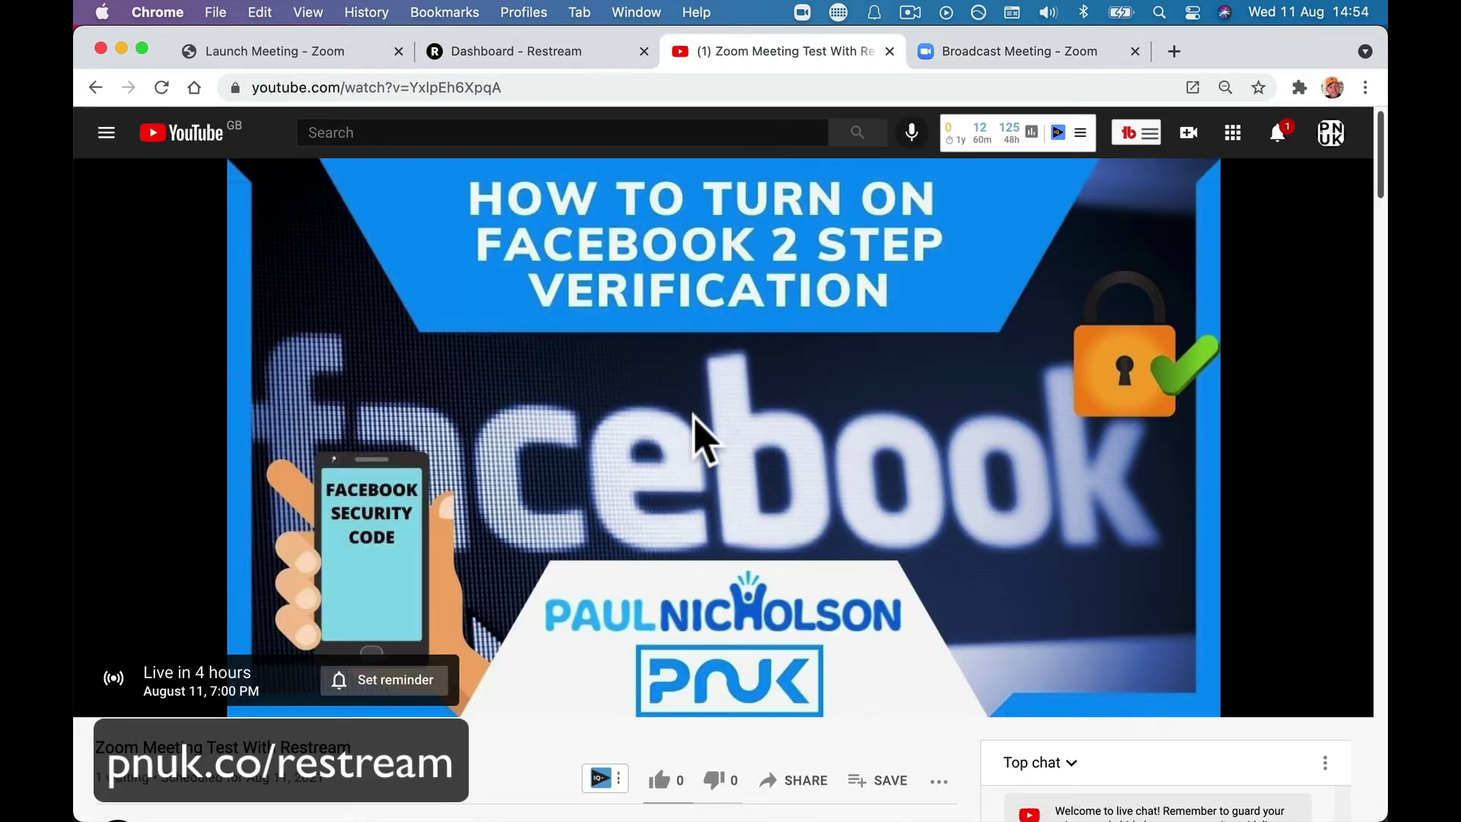
{"action": "left_click", "coordinate": [545, 87]}
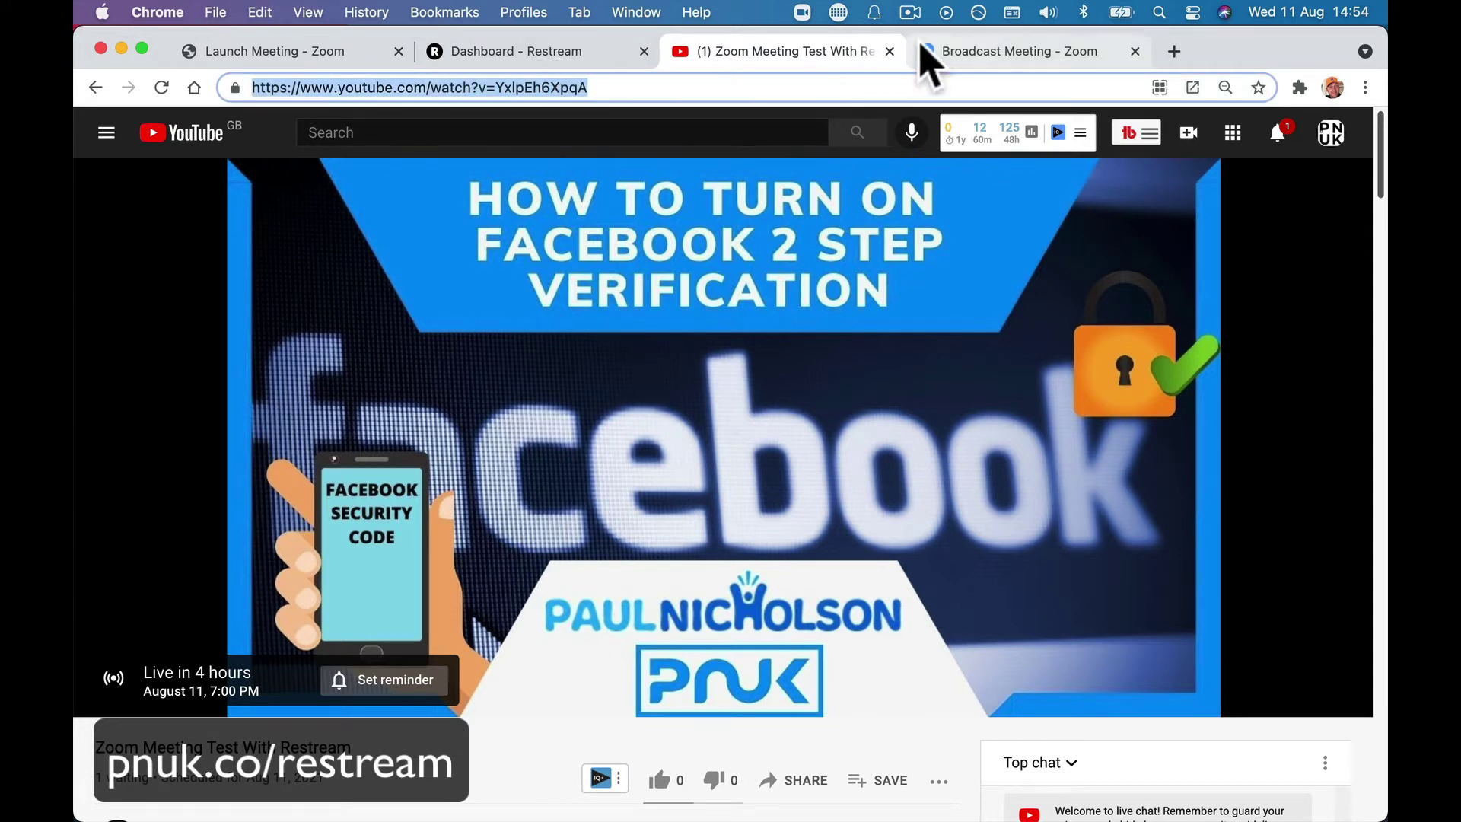
{"action": "left_click", "coordinate": [961, 61]}
{"action": "left_click", "coordinate": [695, 647]}
{"action": "key", "text": "super+v"}
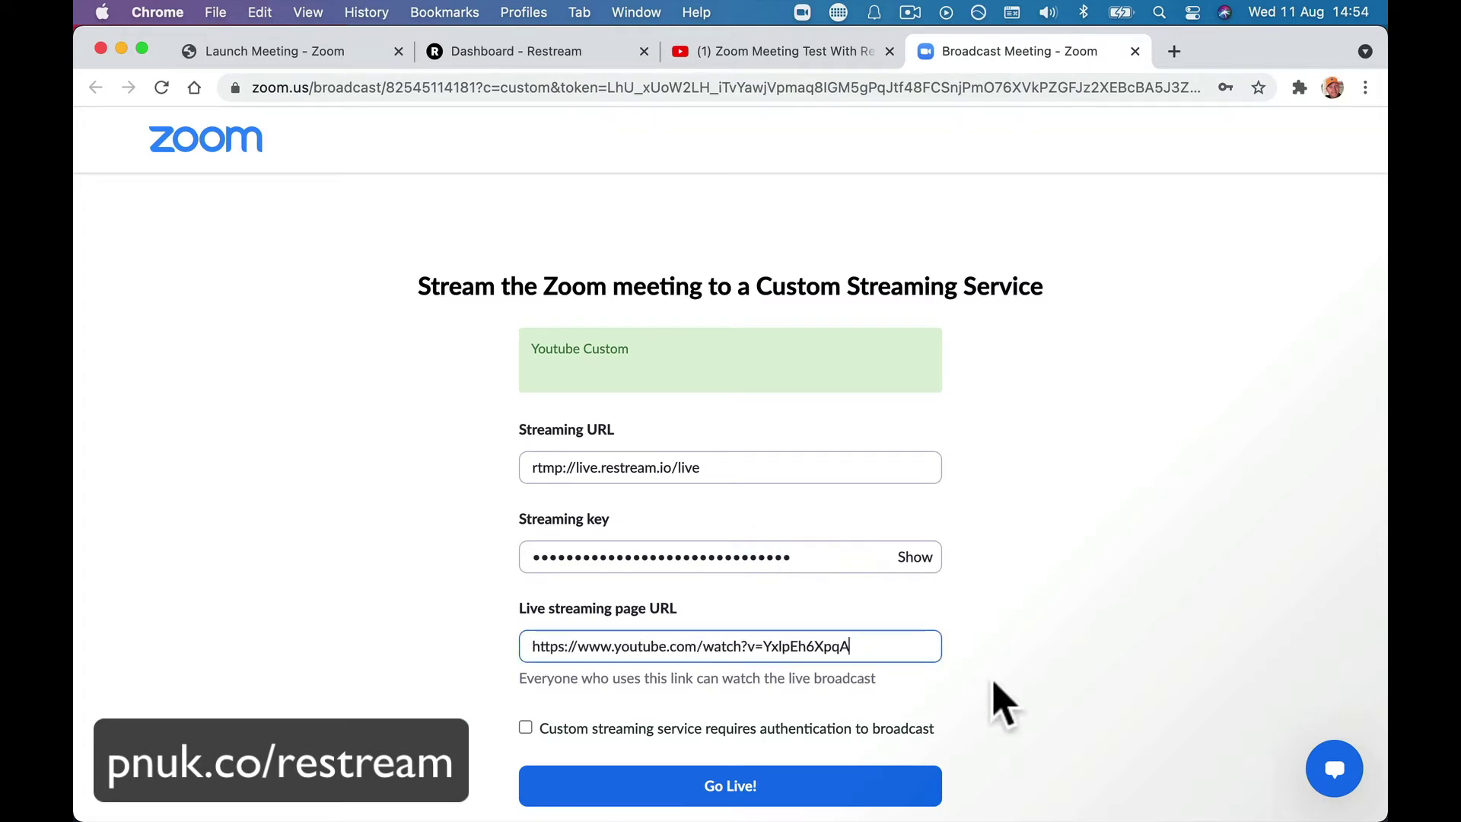
{"action": "left_click", "coordinate": [1057, 667]}
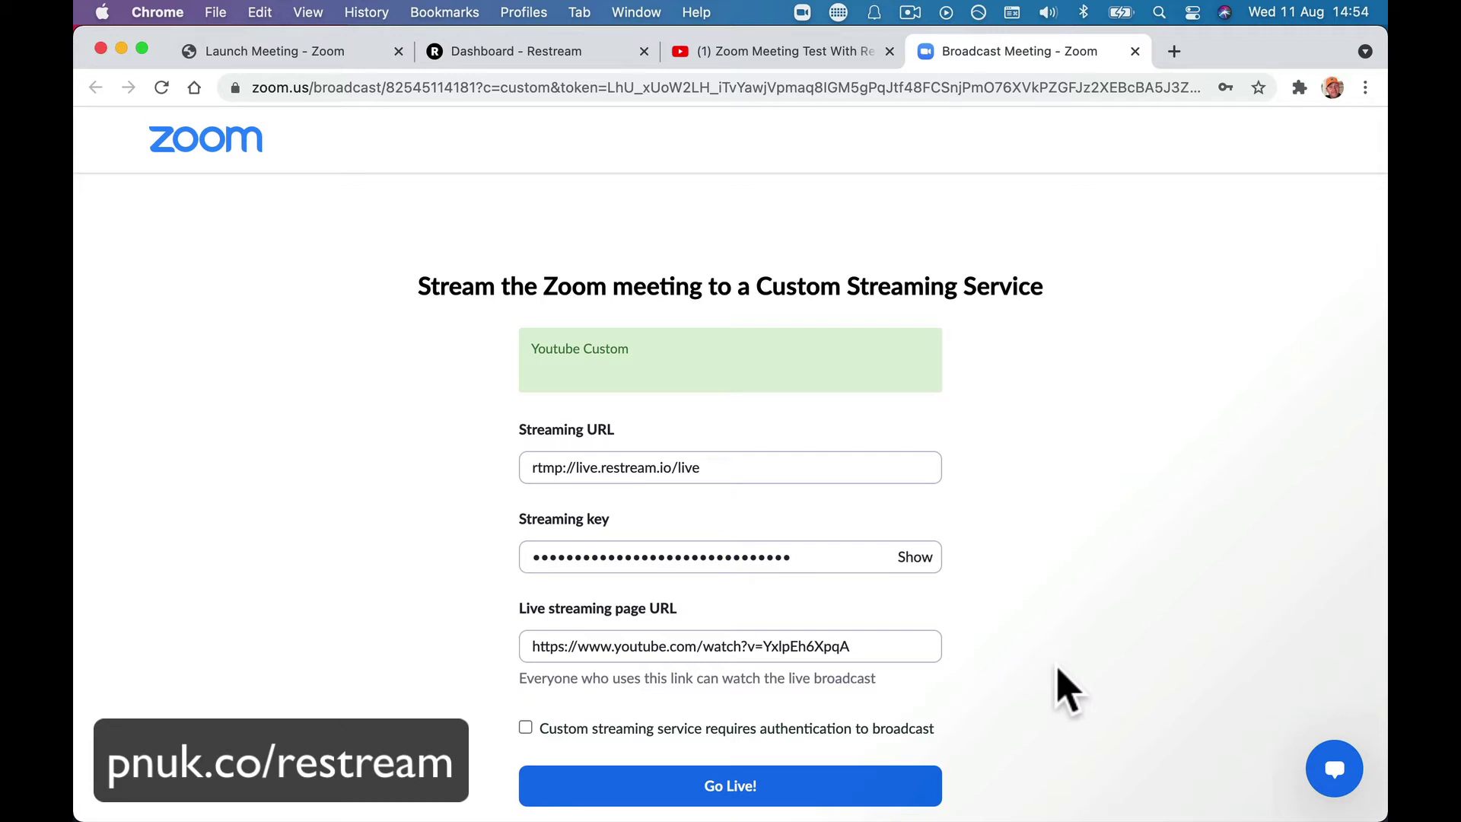
Return to Restream, open the RTMP settings of the Zoom Meeting Test With Restream event and copy its stream key
{"action": "left_click", "coordinate": [567, 51]}
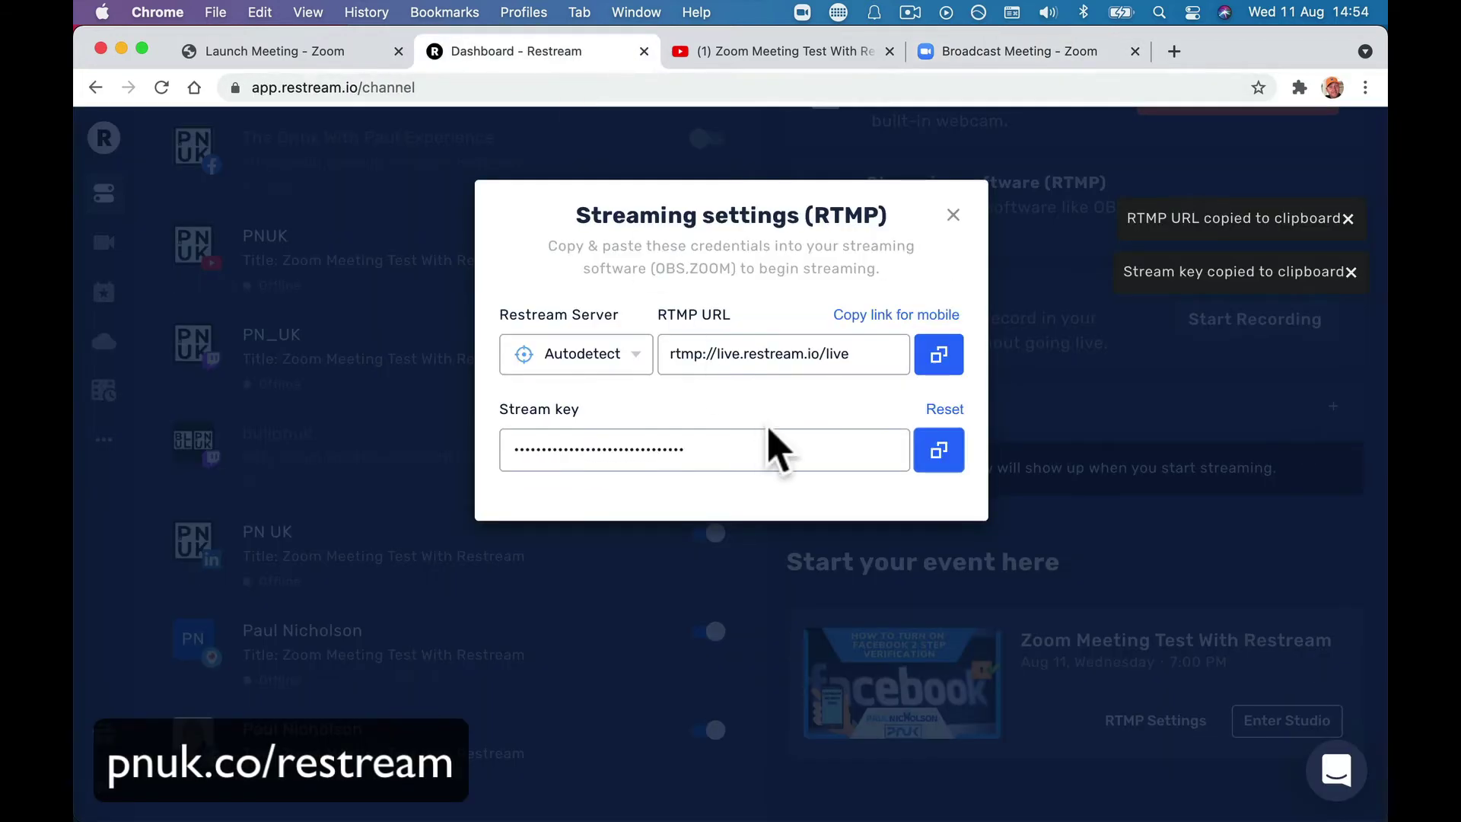
{"action": "left_click", "coordinate": [953, 215]}
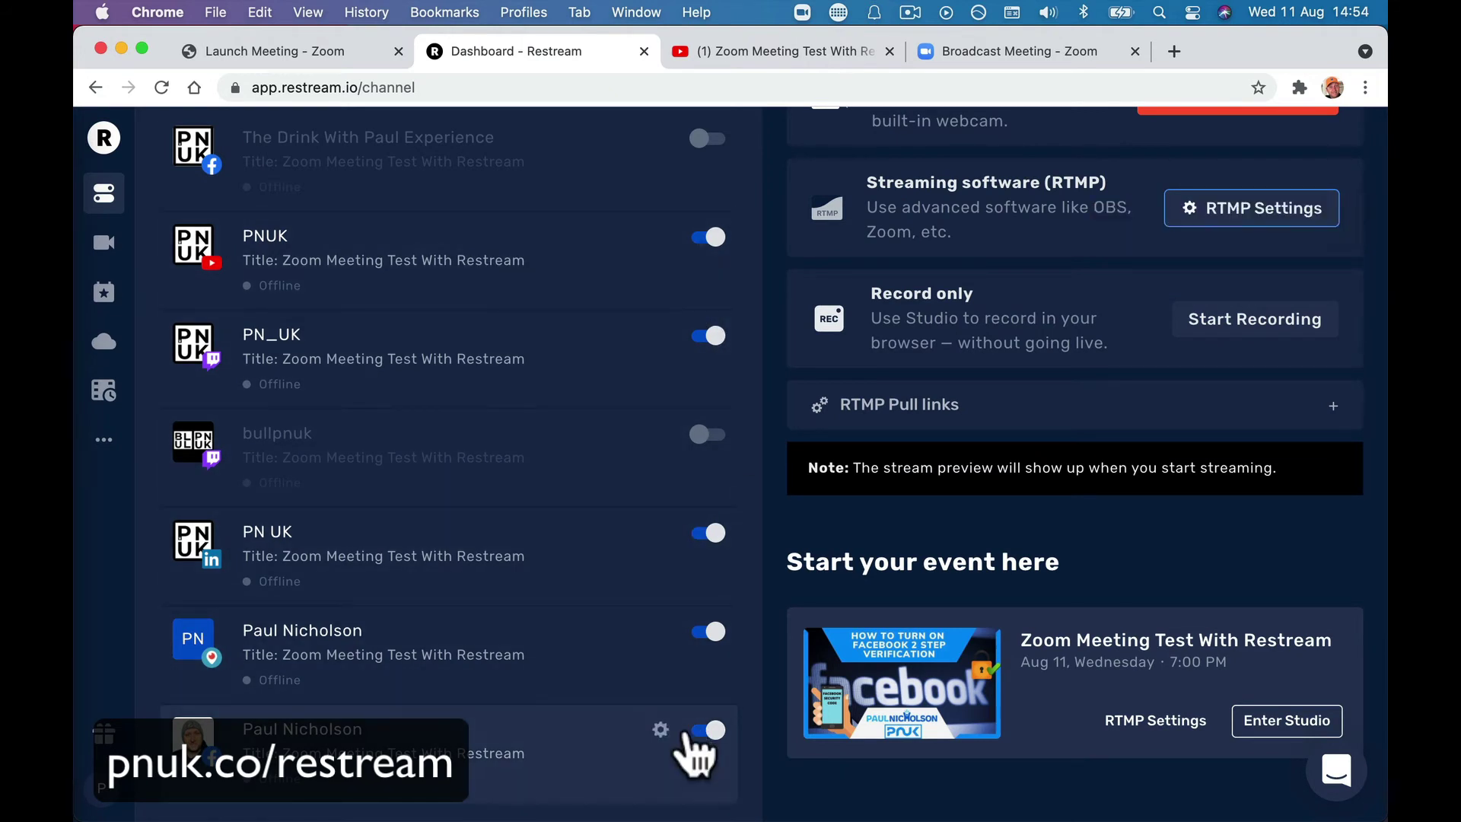
{"action": "left_click", "coordinate": [104, 293]}
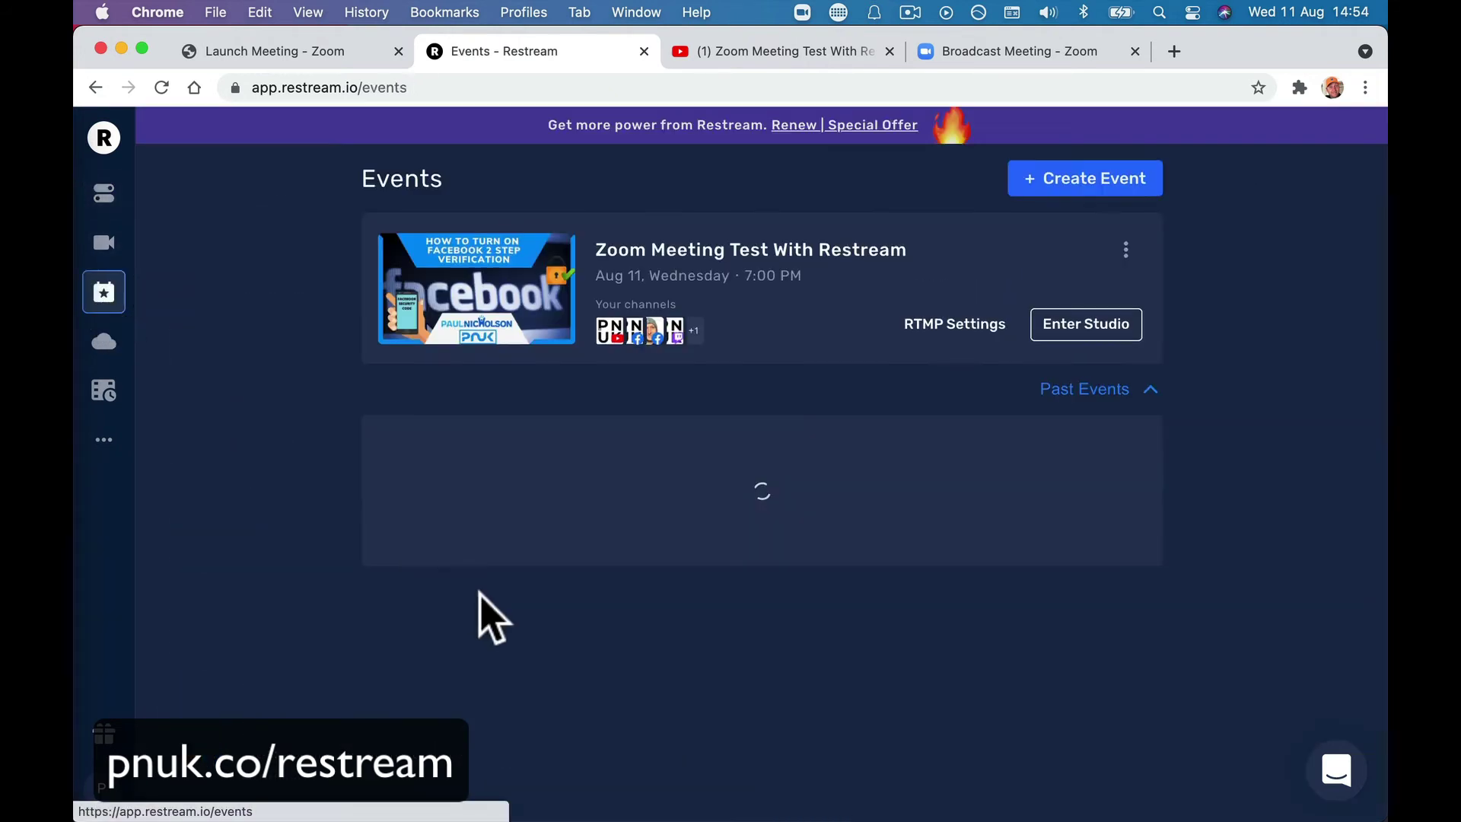
{"action": "left_click", "coordinate": [941, 354]}
{"action": "left_click", "coordinate": [712, 358]}
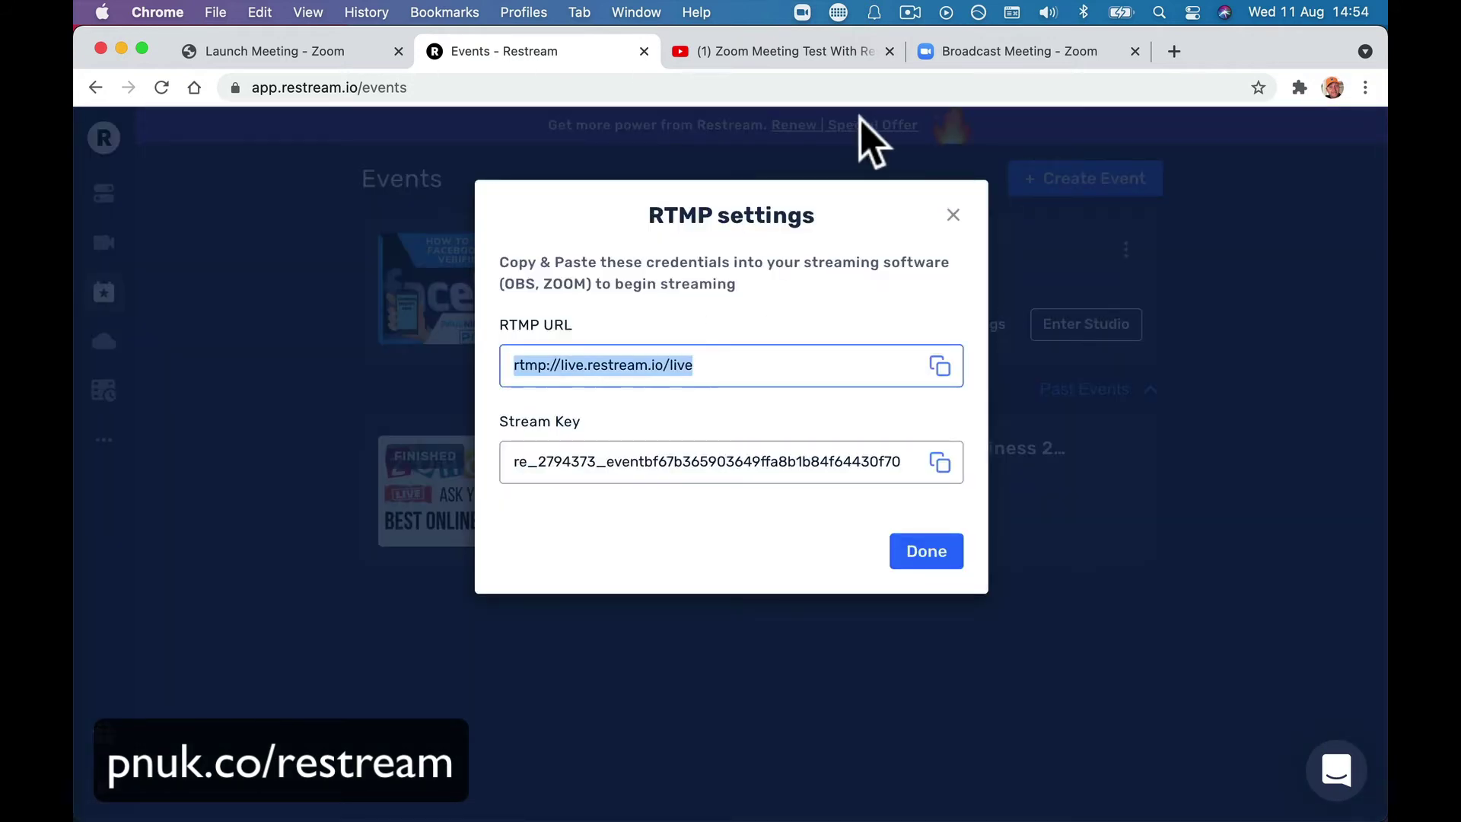
{"action": "left_click", "coordinate": [940, 462]}
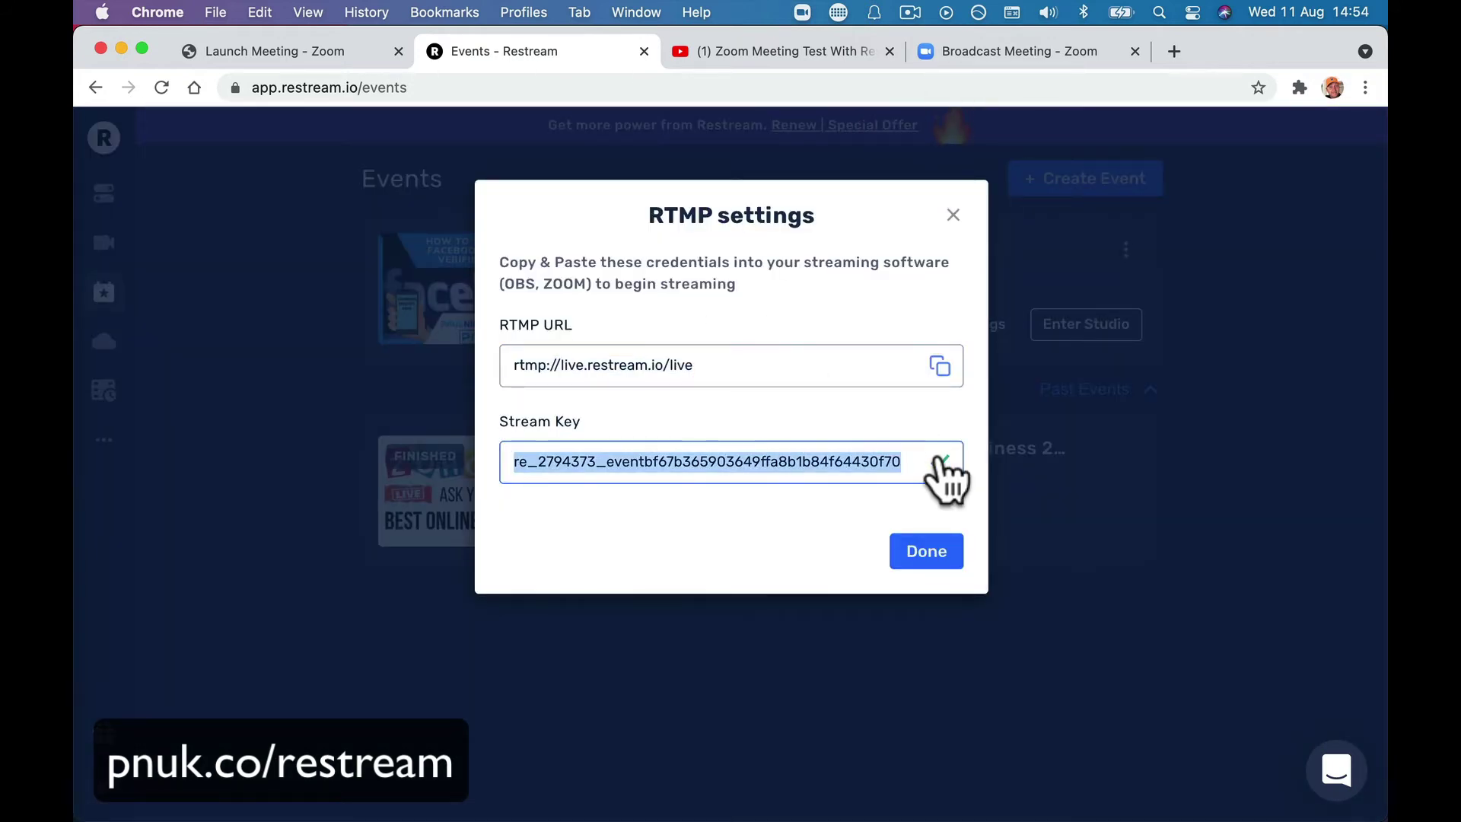
Replace the Streaming key in Zoom's custom streaming setup with the copied event stream key
{"action": "left_click", "coordinate": [971, 64]}
{"action": "double_click", "coordinate": [691, 556]}
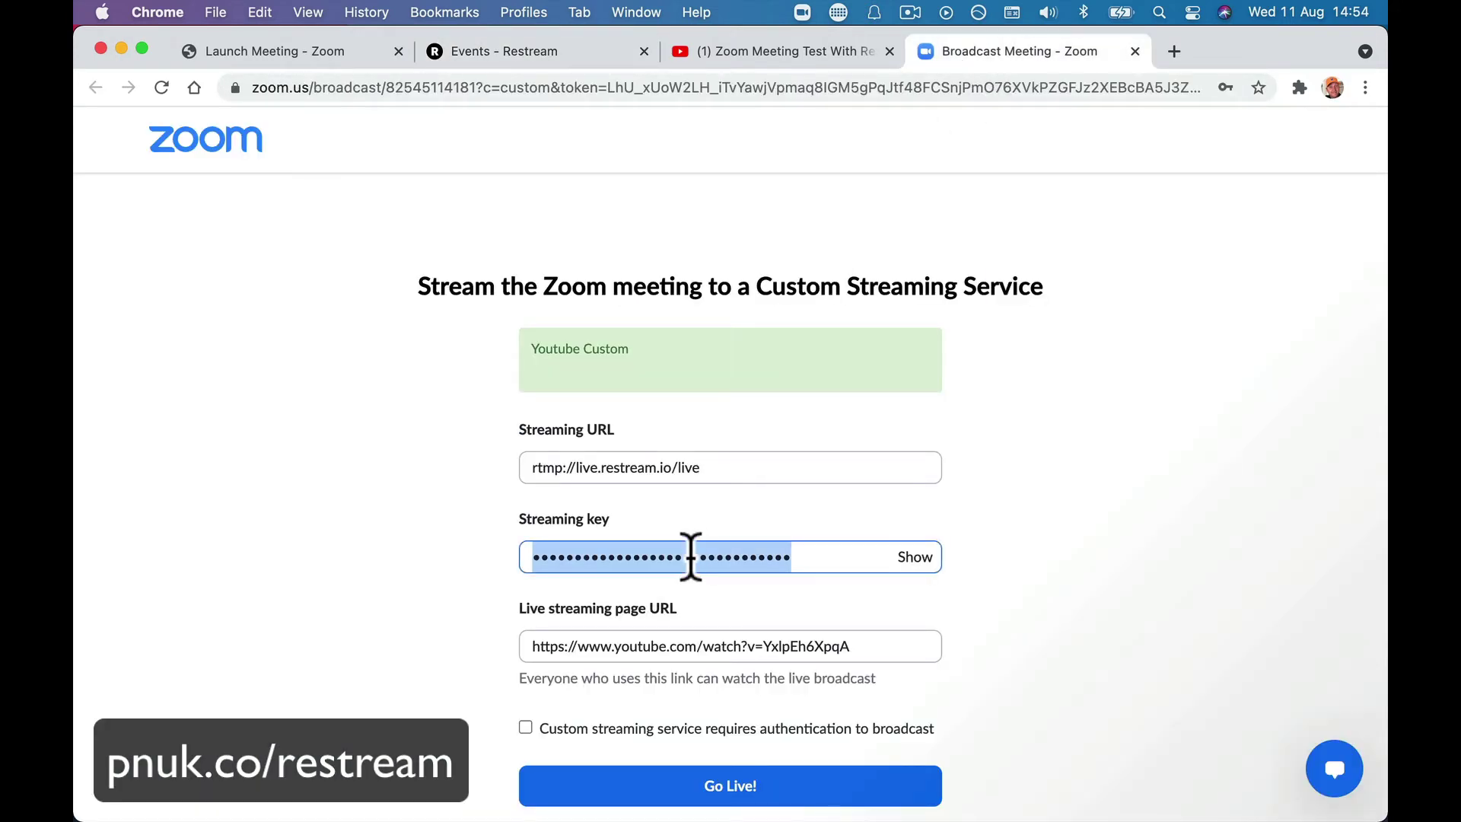
{"action": "key", "text": "super+v"}
{"action": "left_click", "coordinate": [974, 608]}
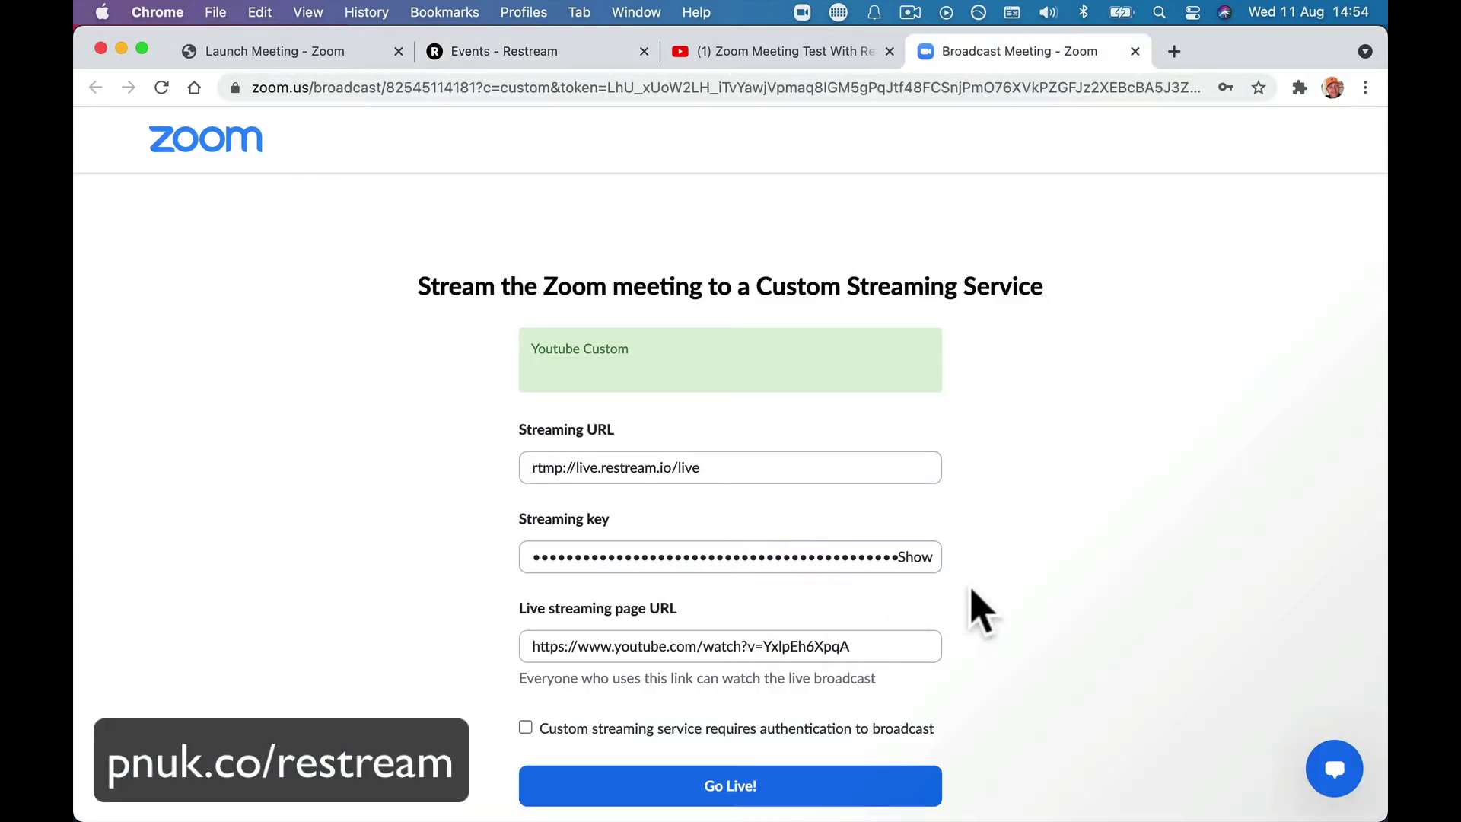
{"action": "double_click", "coordinate": [829, 567]}
{"action": "key", "text": "BackSpace"}
{"action": "key", "text": "super+v"}
{"action": "left_click", "coordinate": [1221, 504]}
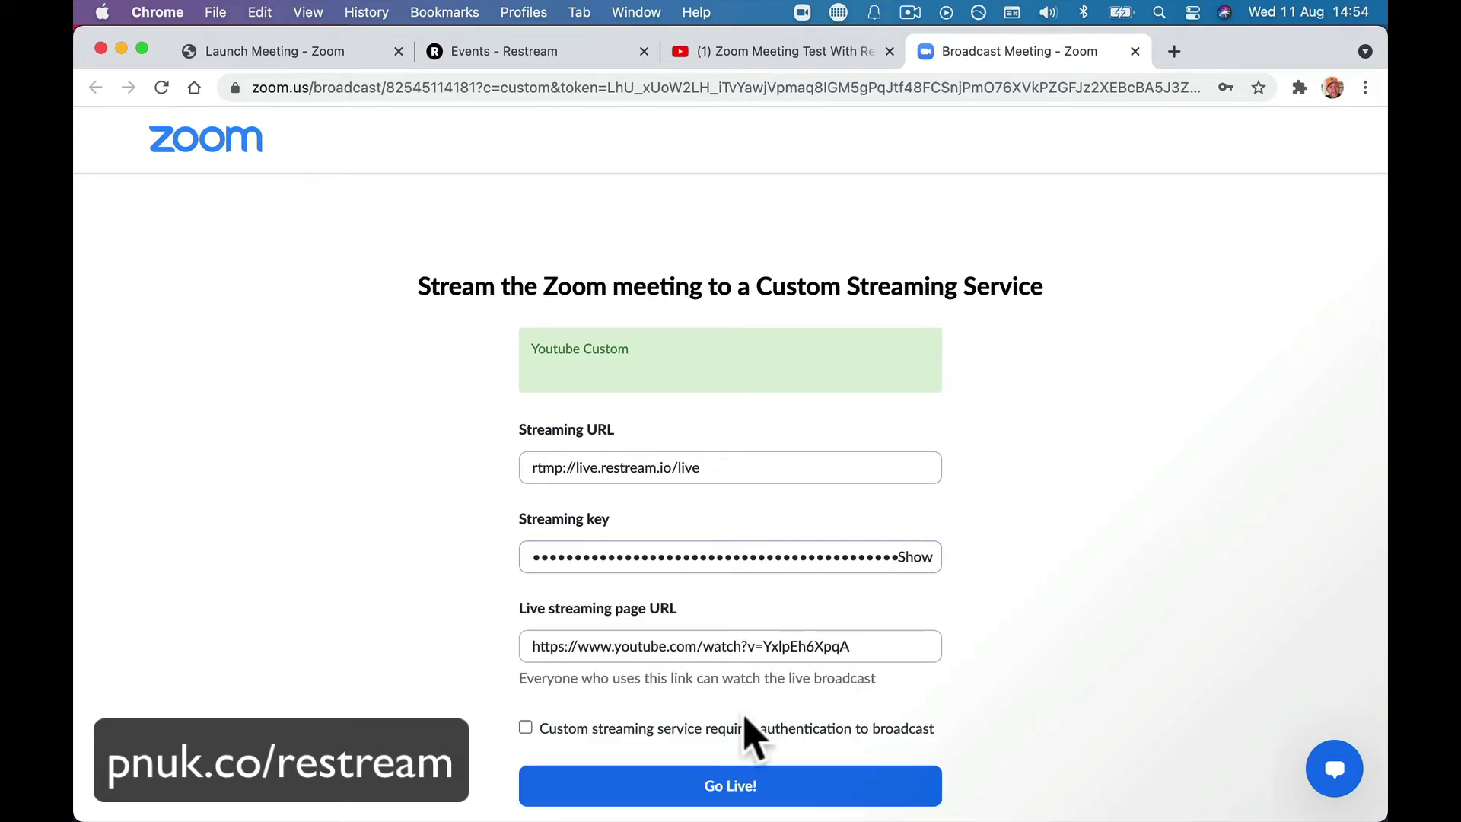
Start the Zoom livestream, acknowledge the livestream notice and close the event's RTMP settings in Restream
{"action": "left_click", "coordinate": [688, 795]}
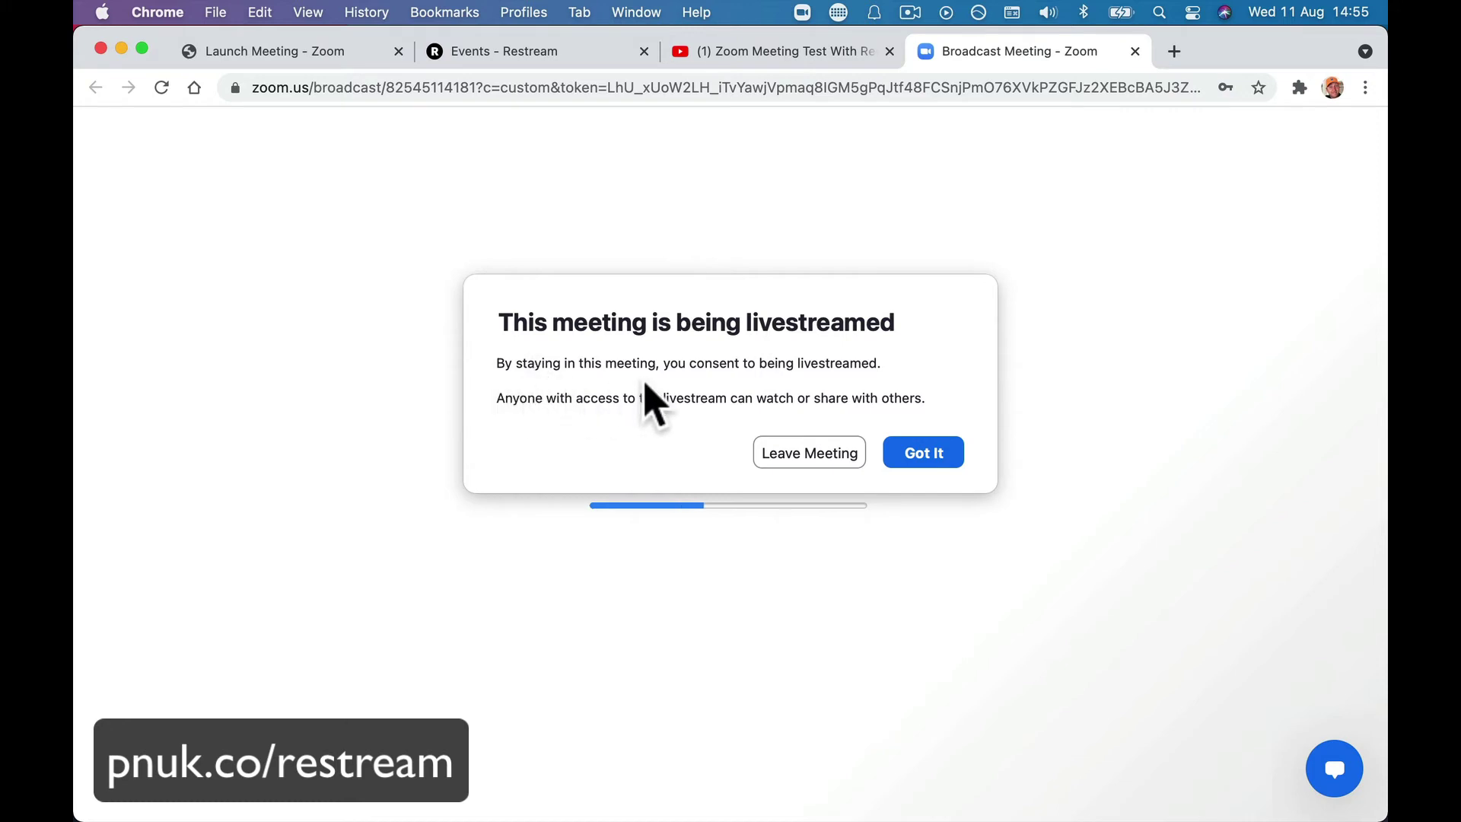
{"action": "left_click", "coordinate": [951, 460]}
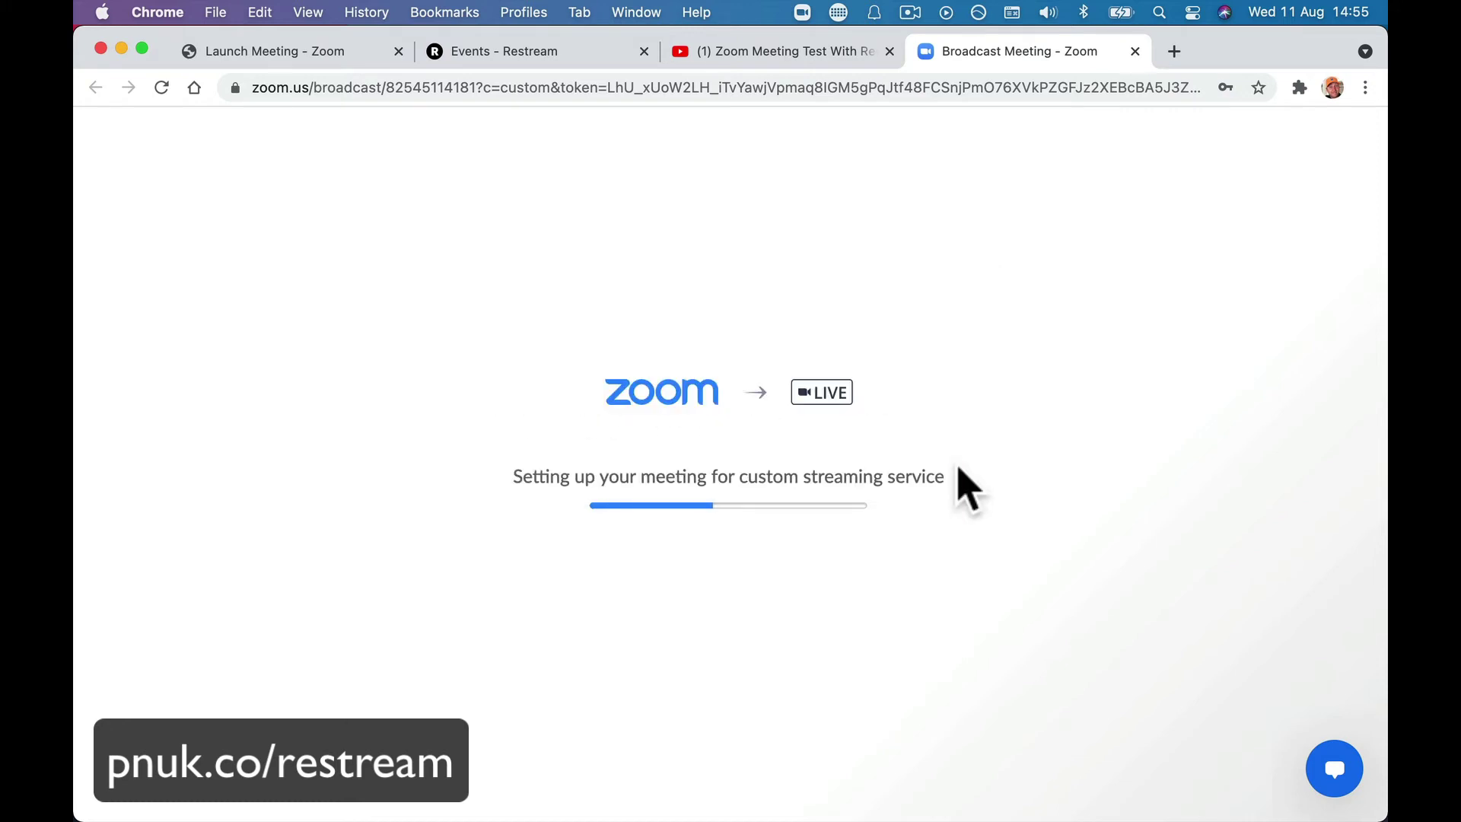
{"action": "left_click", "coordinate": [554, 63]}
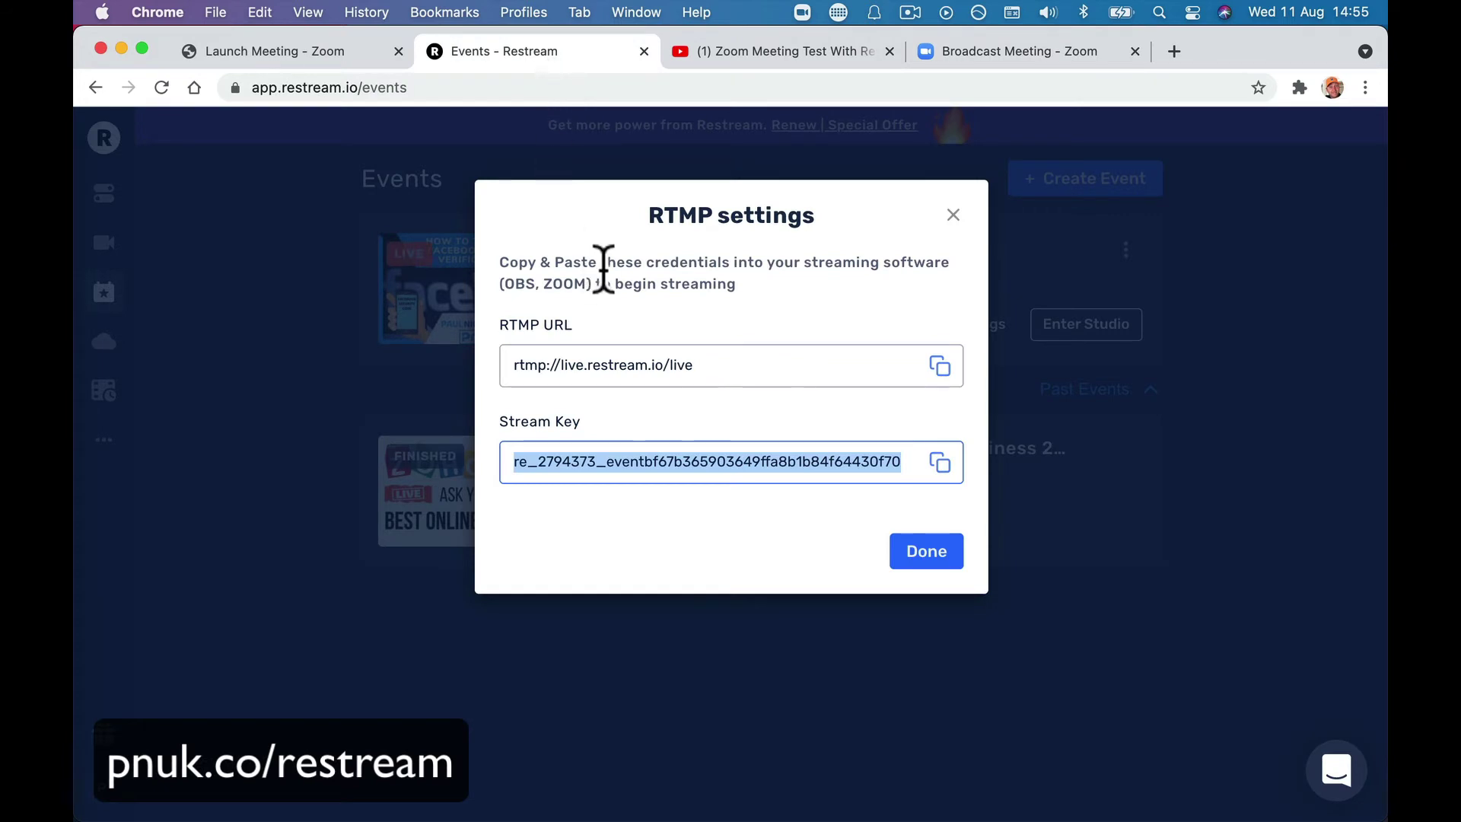
{"action": "left_click", "coordinate": [953, 216]}
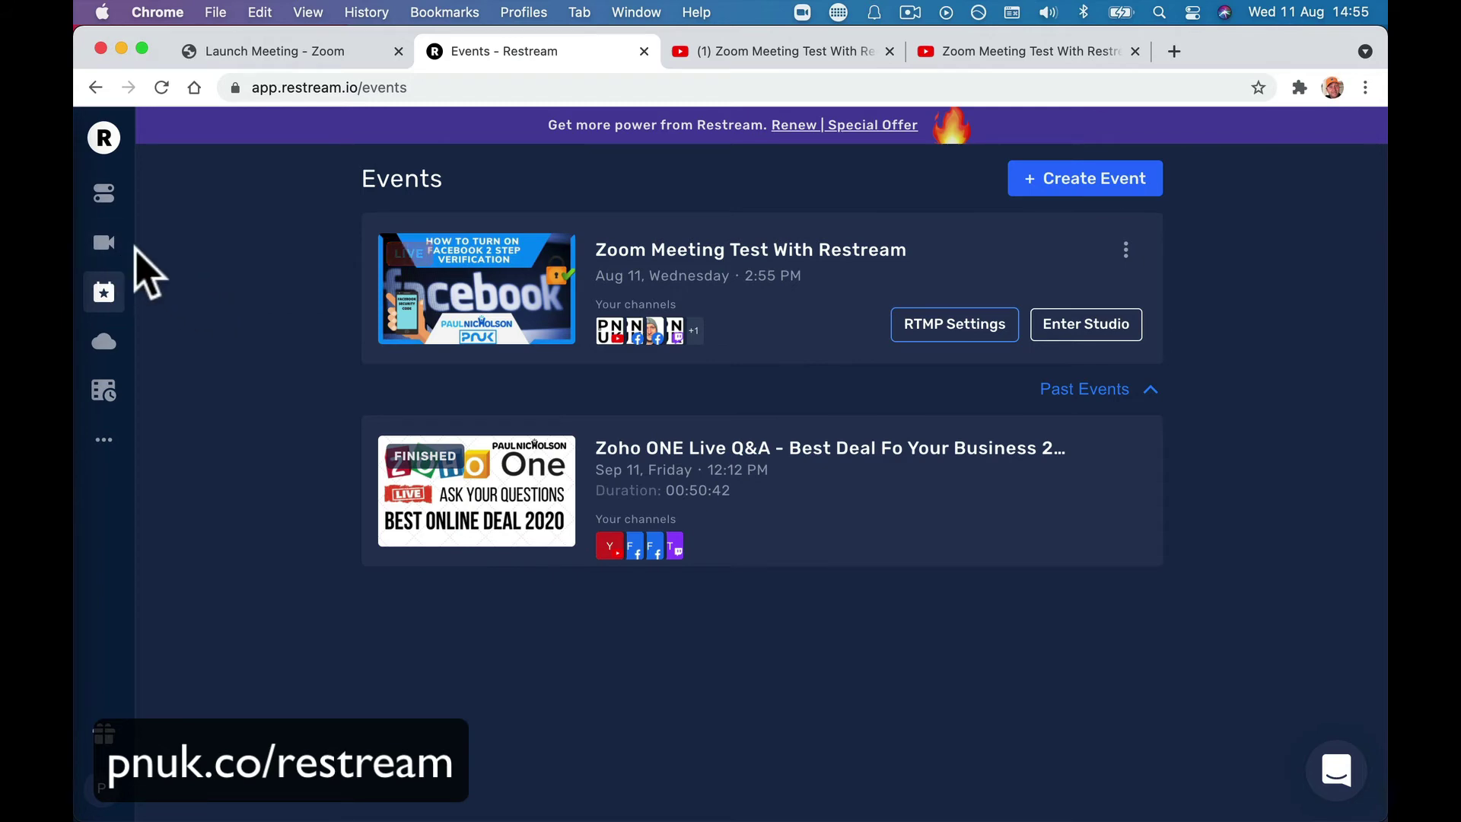
View the live Zoom broadcast on its YouTube page, mute the player and check the title and chat below it
{"action": "left_click", "coordinate": [803, 52]}
{"action": "mouse_move", "coordinate": [981, 132]}
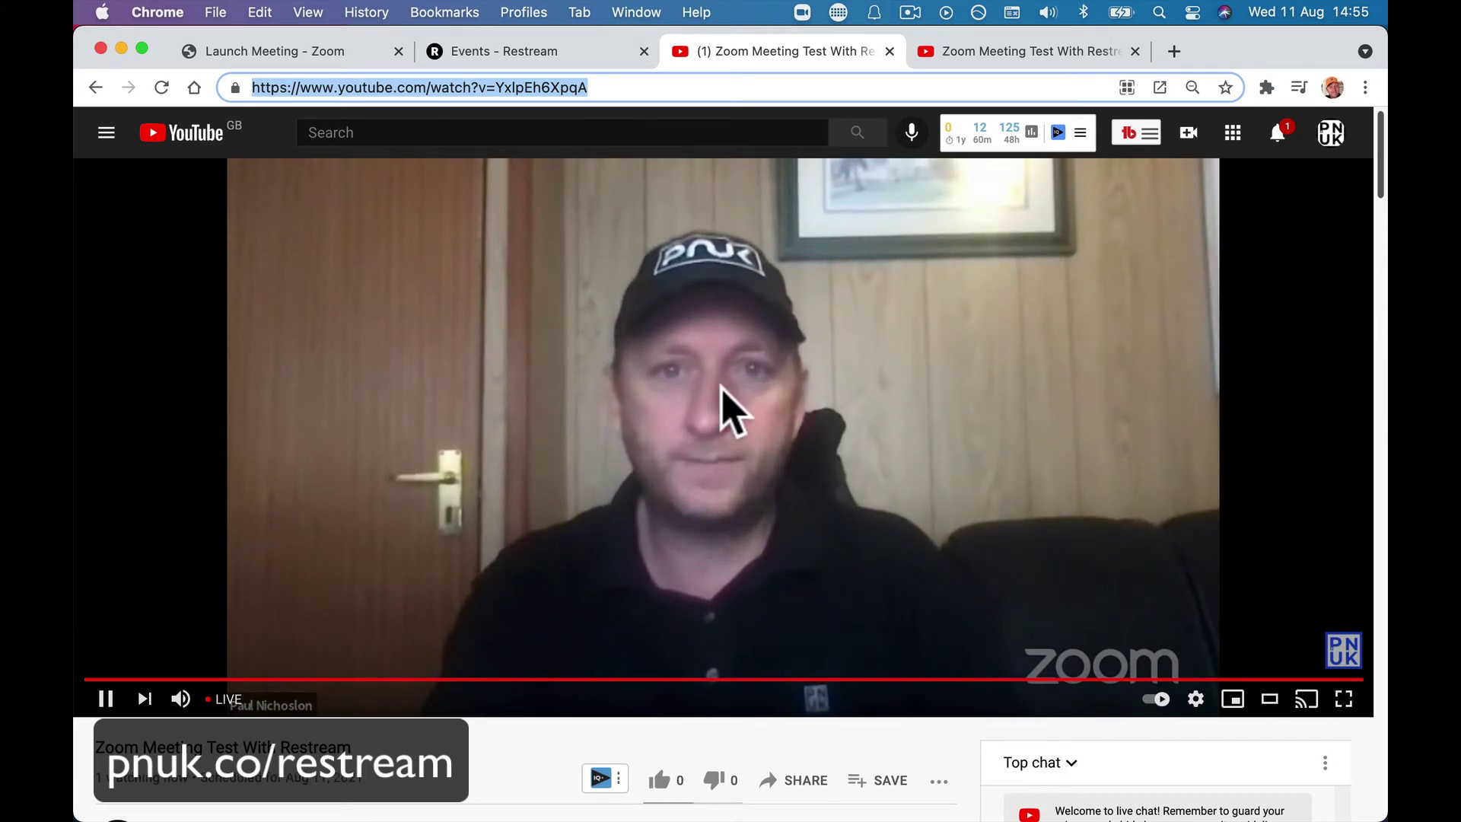
{"action": "left_click", "coordinate": [181, 698]}
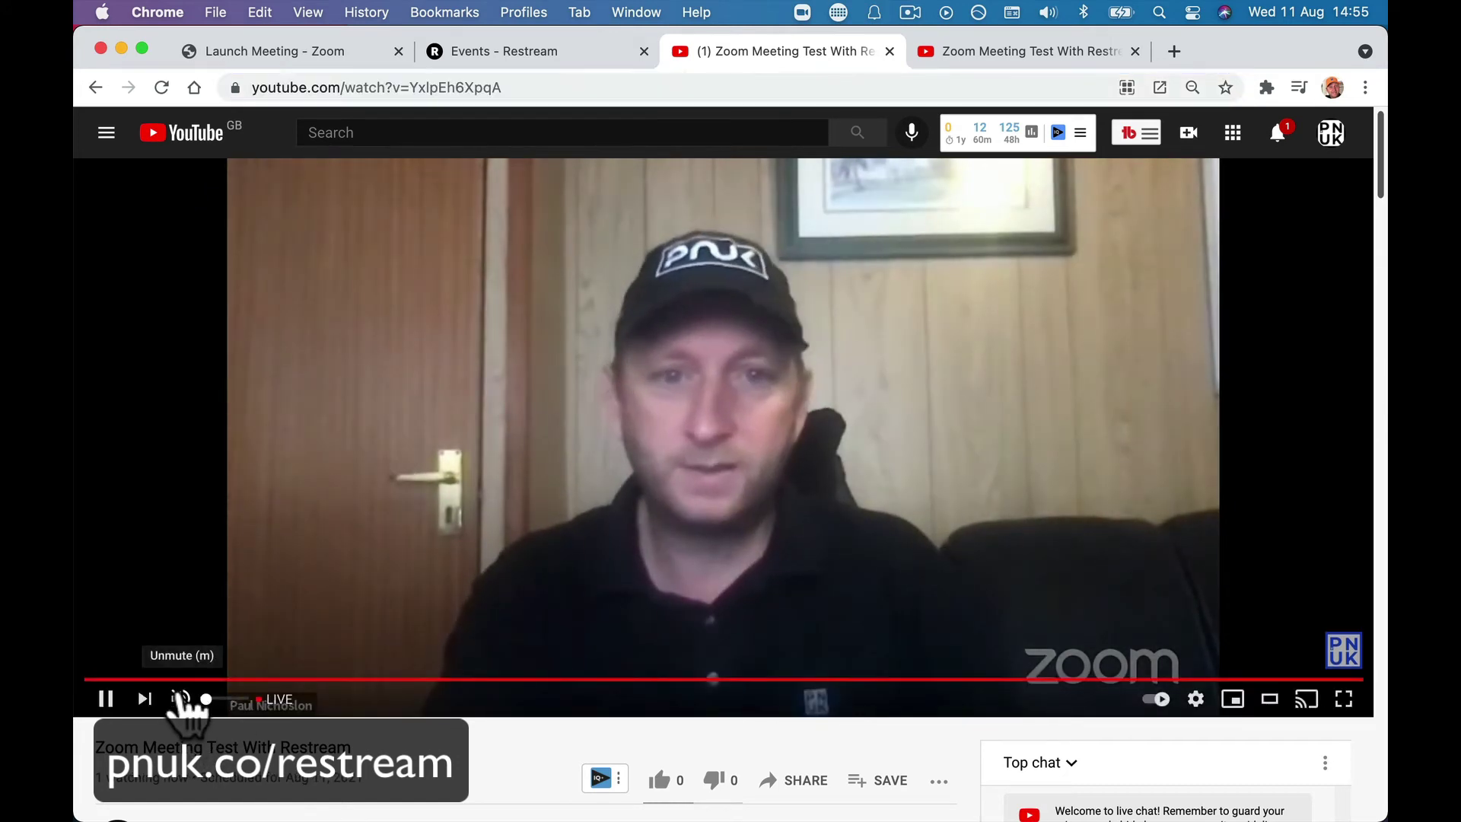
{"action": "scroll", "coordinate": [310, 784], "scroll_direction": "down", "scroll_amount": 5}
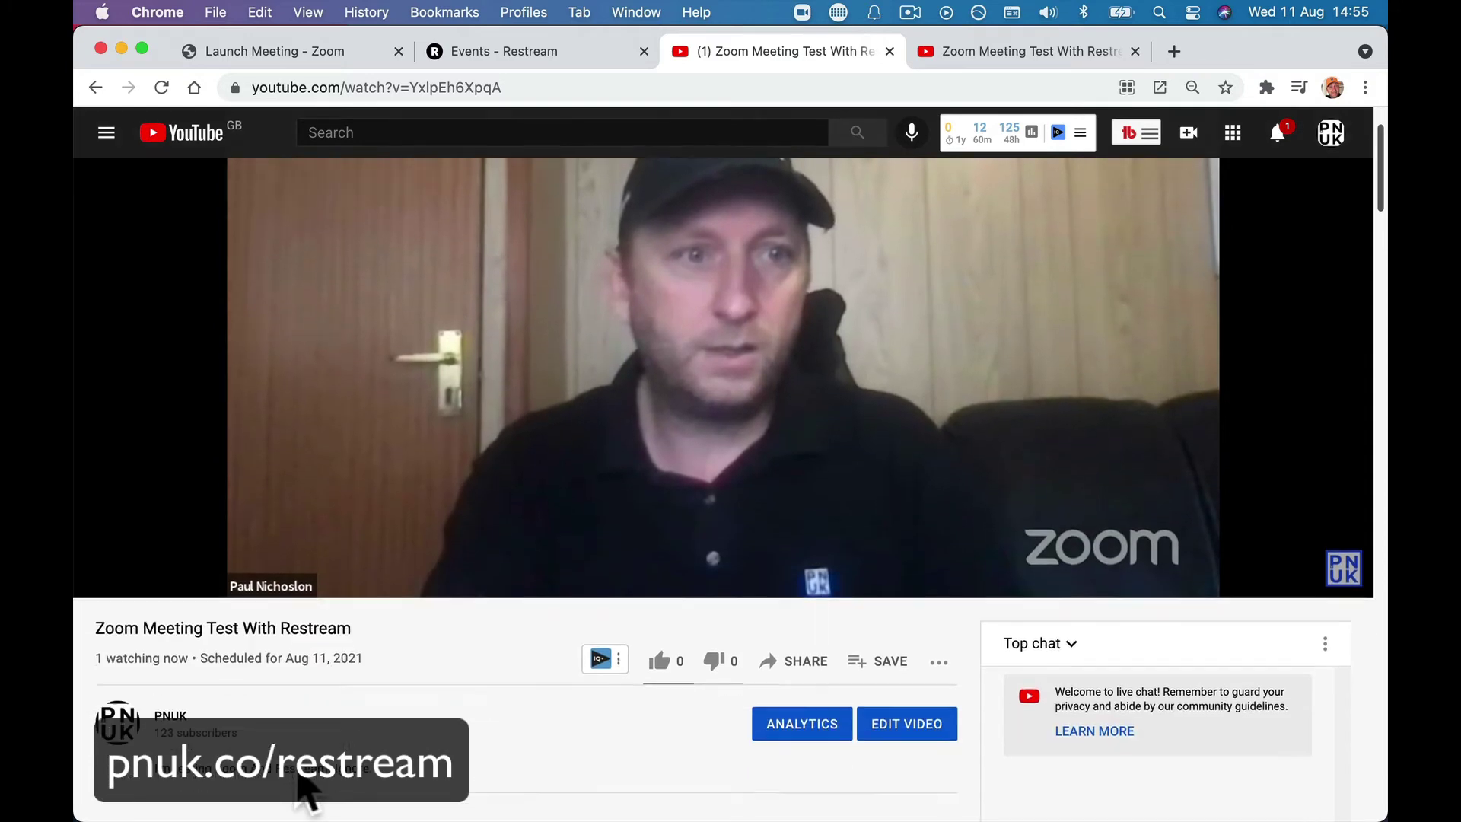
{"action": "scroll", "coordinate": [305, 787], "scroll_direction": "down", "scroll_amount": 2}
{"action": "scroll", "coordinate": [303, 783], "scroll_direction": "up", "scroll_amount": 5}
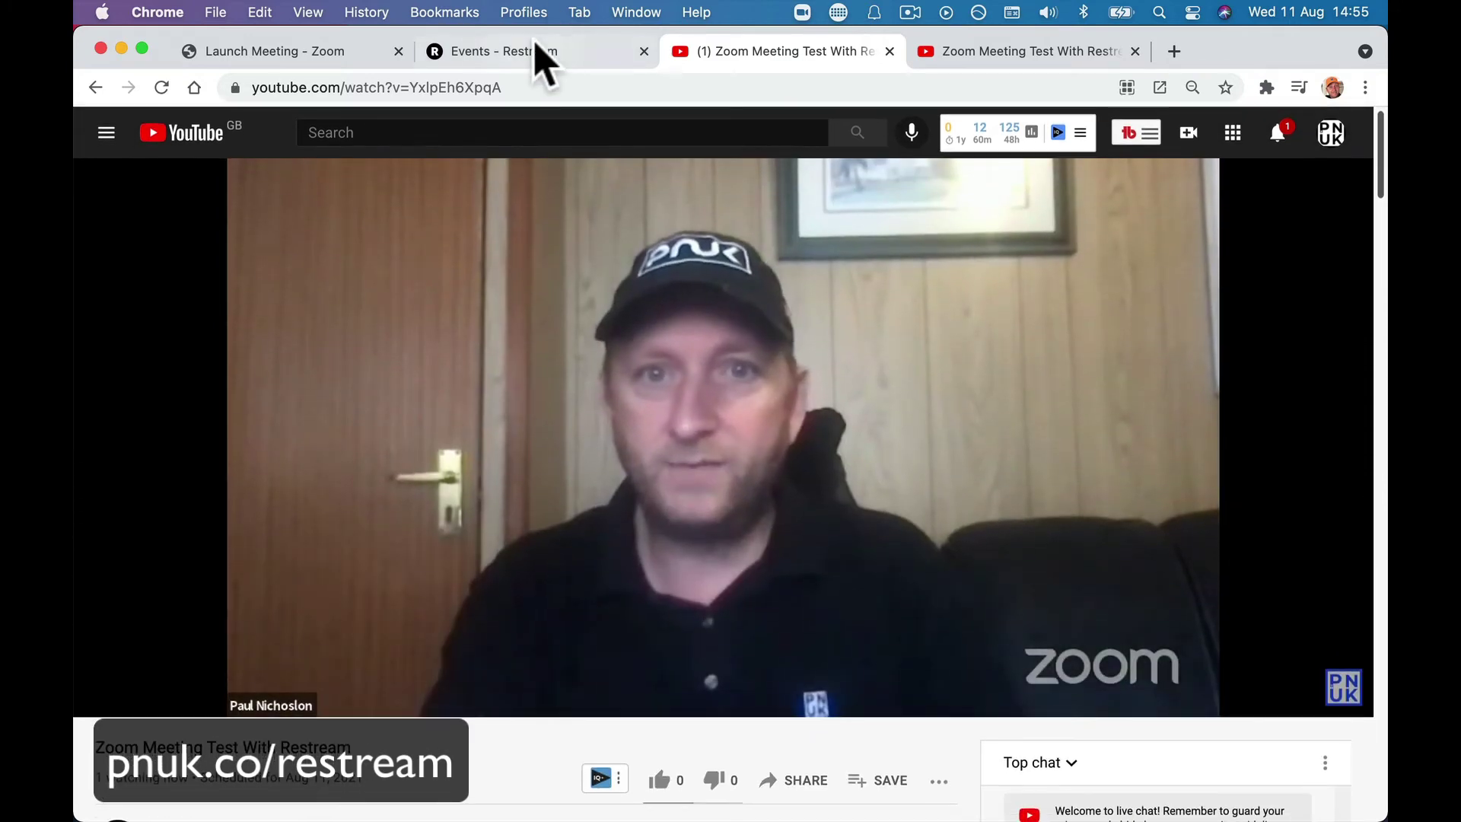
Check the running event on Restream's dashboard, then send "Hello all how are you?" from the Live Studio chat
{"action": "left_click", "coordinate": [540, 53]}
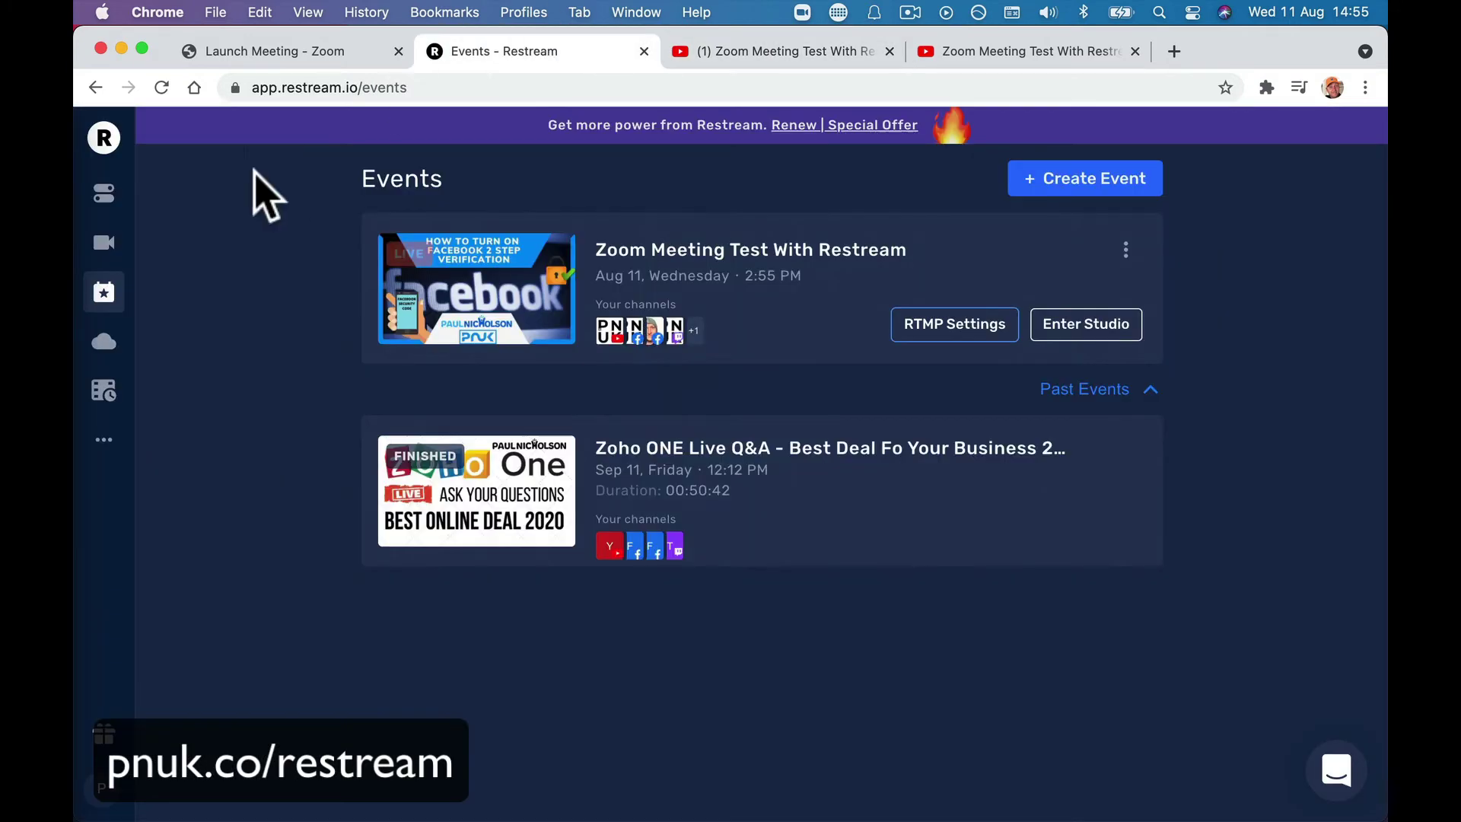
{"action": "left_click", "coordinate": [105, 205]}
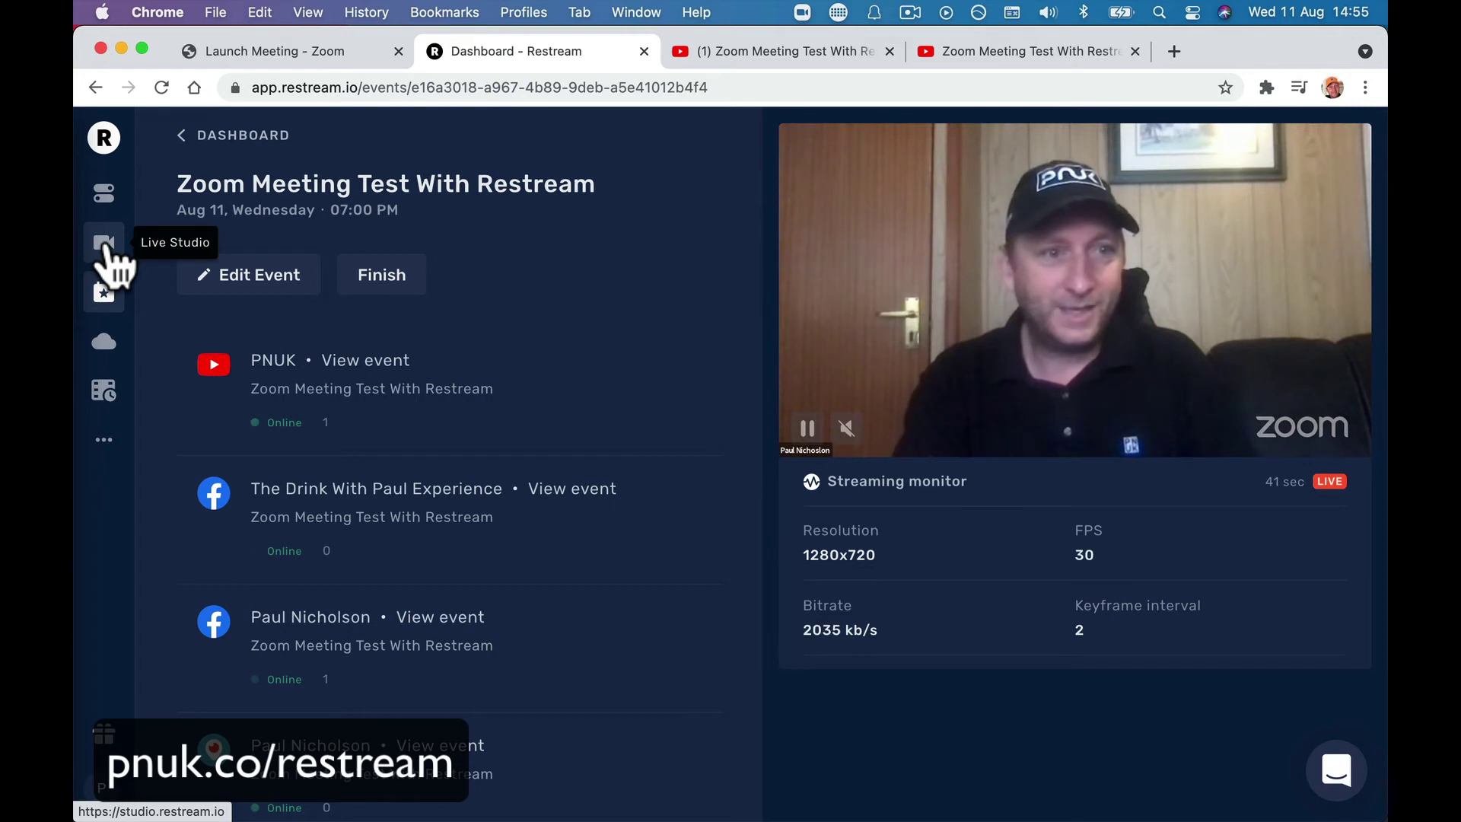
{"action": "left_click", "coordinate": [108, 257]}
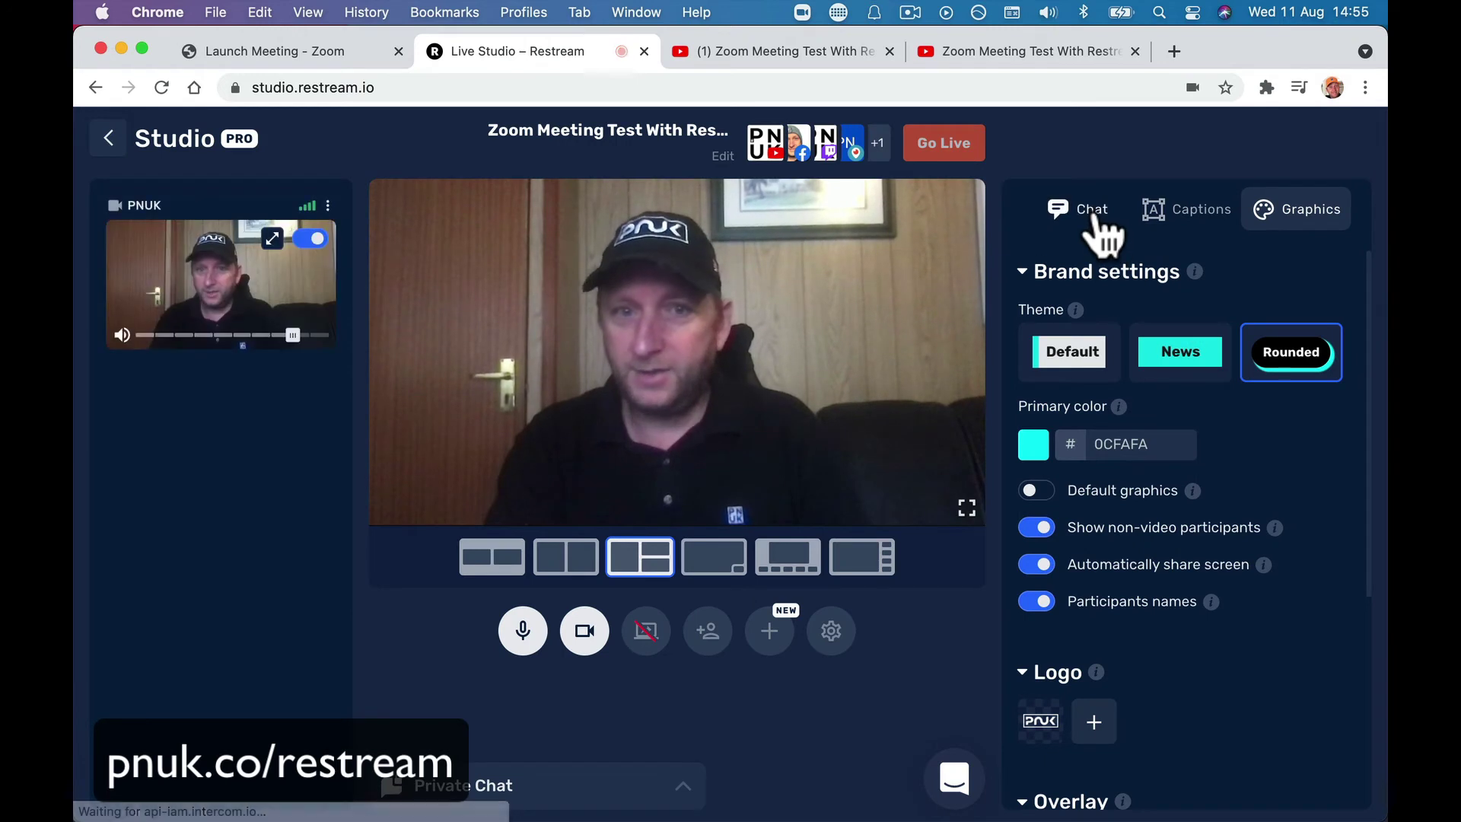
{"action": "left_click", "coordinate": [1093, 217]}
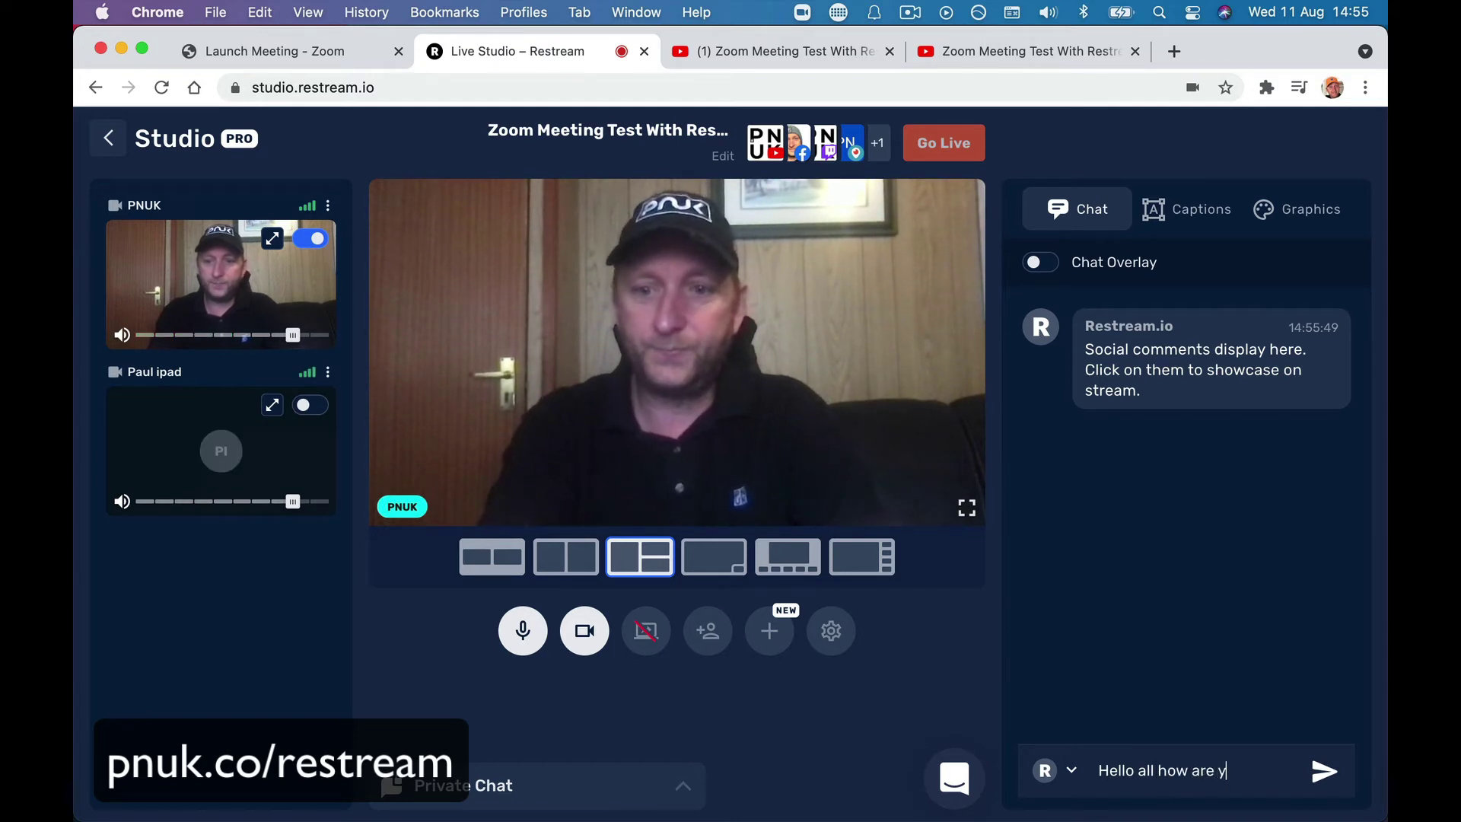
{"action": "key", "text": "Return"}
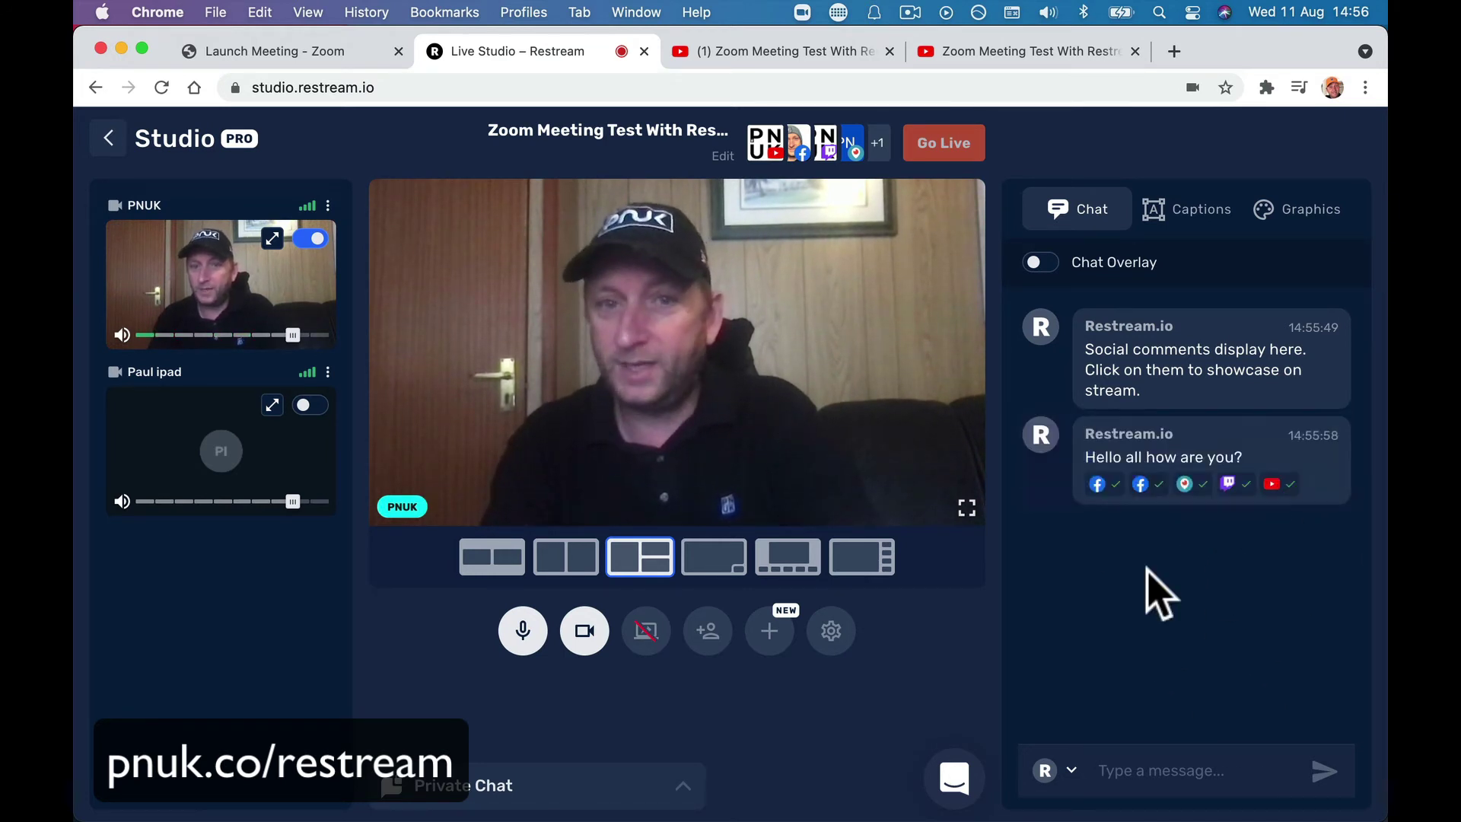
Check the message in the YouTube live chat, switch to another YouTube account and post "Hello how are you"
{"action": "left_click", "coordinate": [756, 61]}
{"action": "scroll", "coordinate": [815, 418], "scroll_direction": "down", "scroll_amount": 5}
{"action": "scroll", "coordinate": [737, 649], "scroll_direction": "down", "scroll_amount": 2}
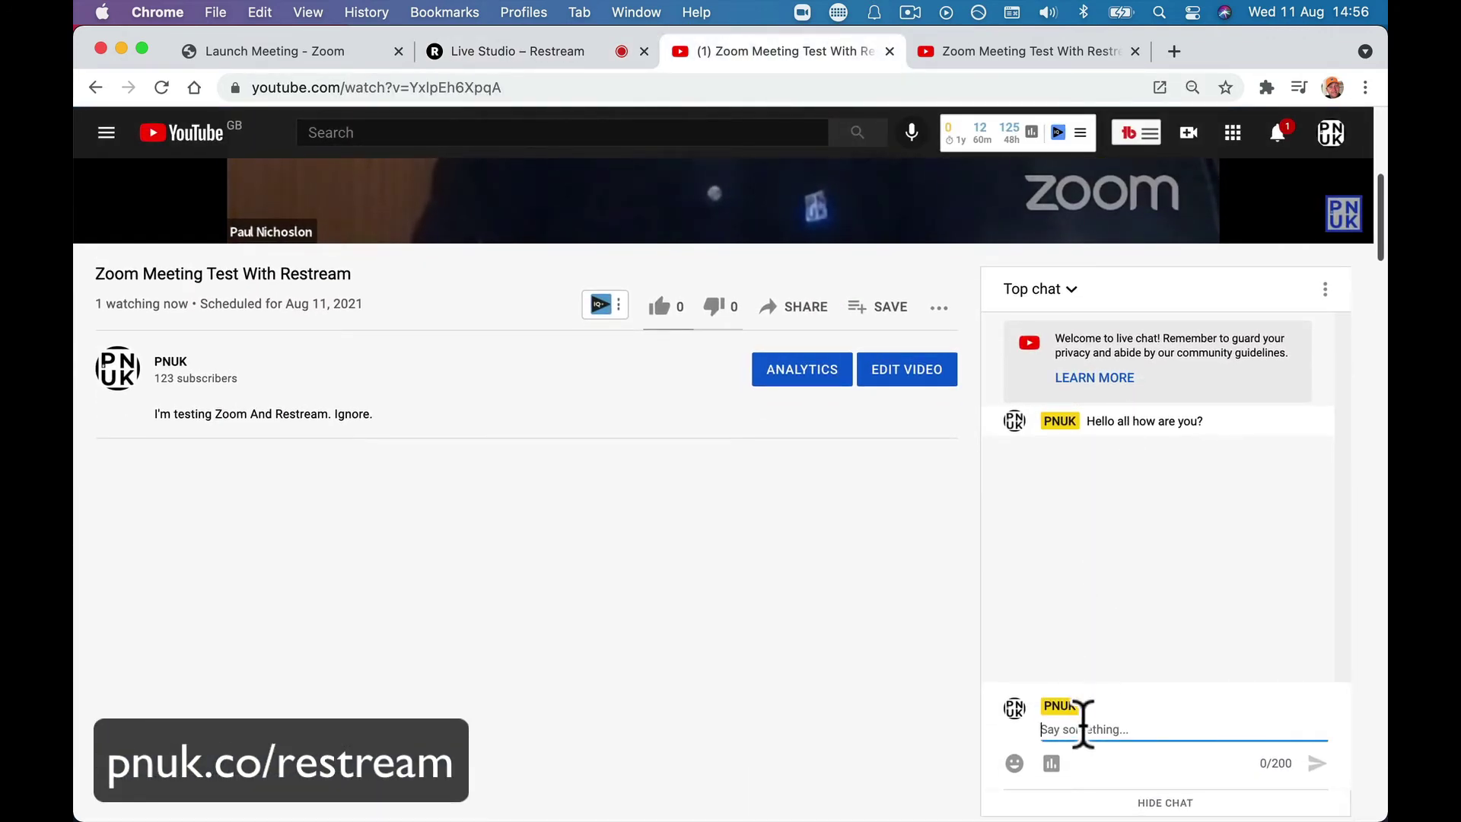
{"action": "left_click", "coordinate": [1330, 134]}
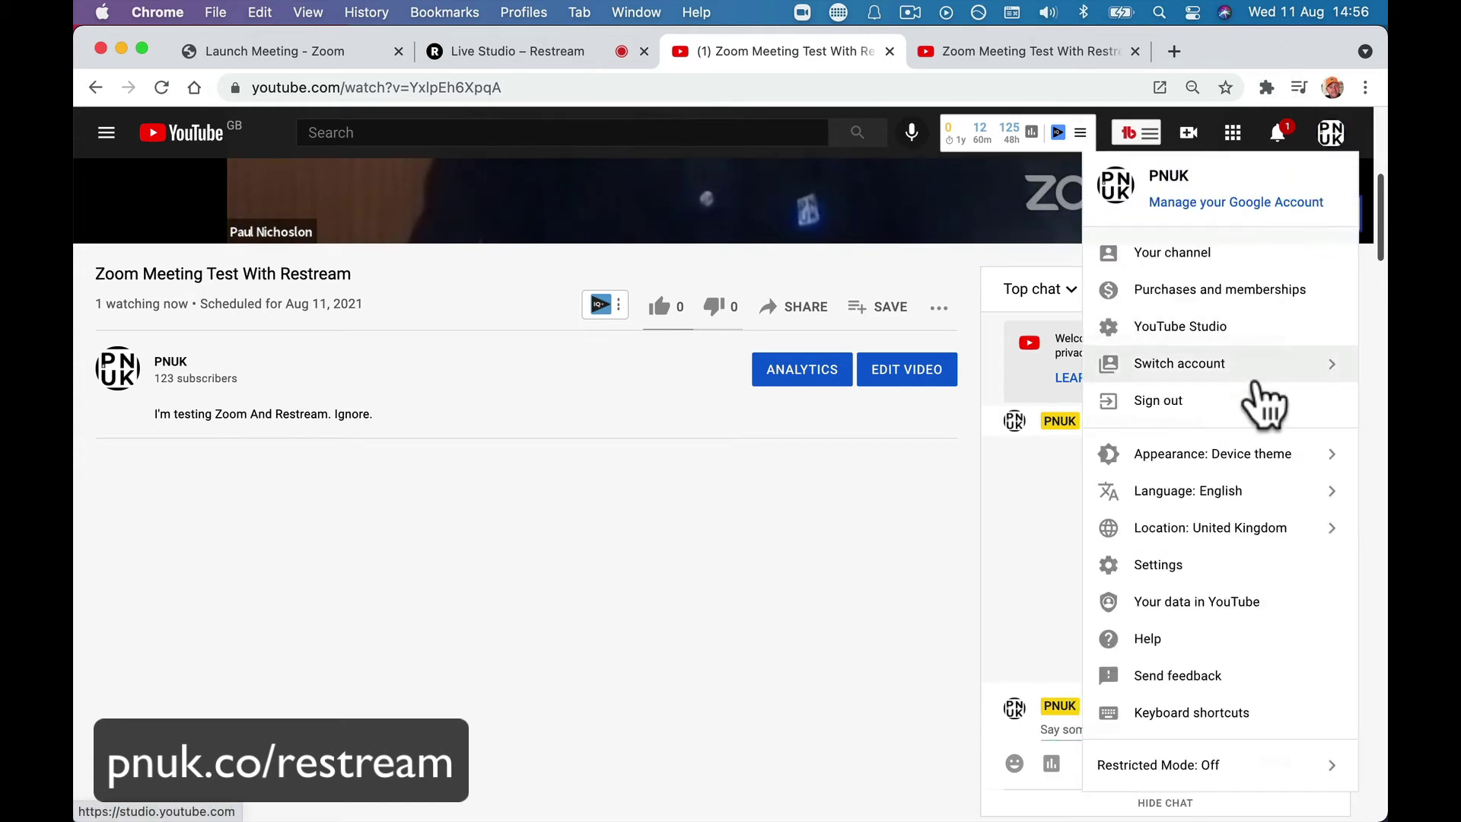
{"action": "left_click", "coordinate": [1254, 369]}
{"action": "left_click", "coordinate": [1239, 363]}
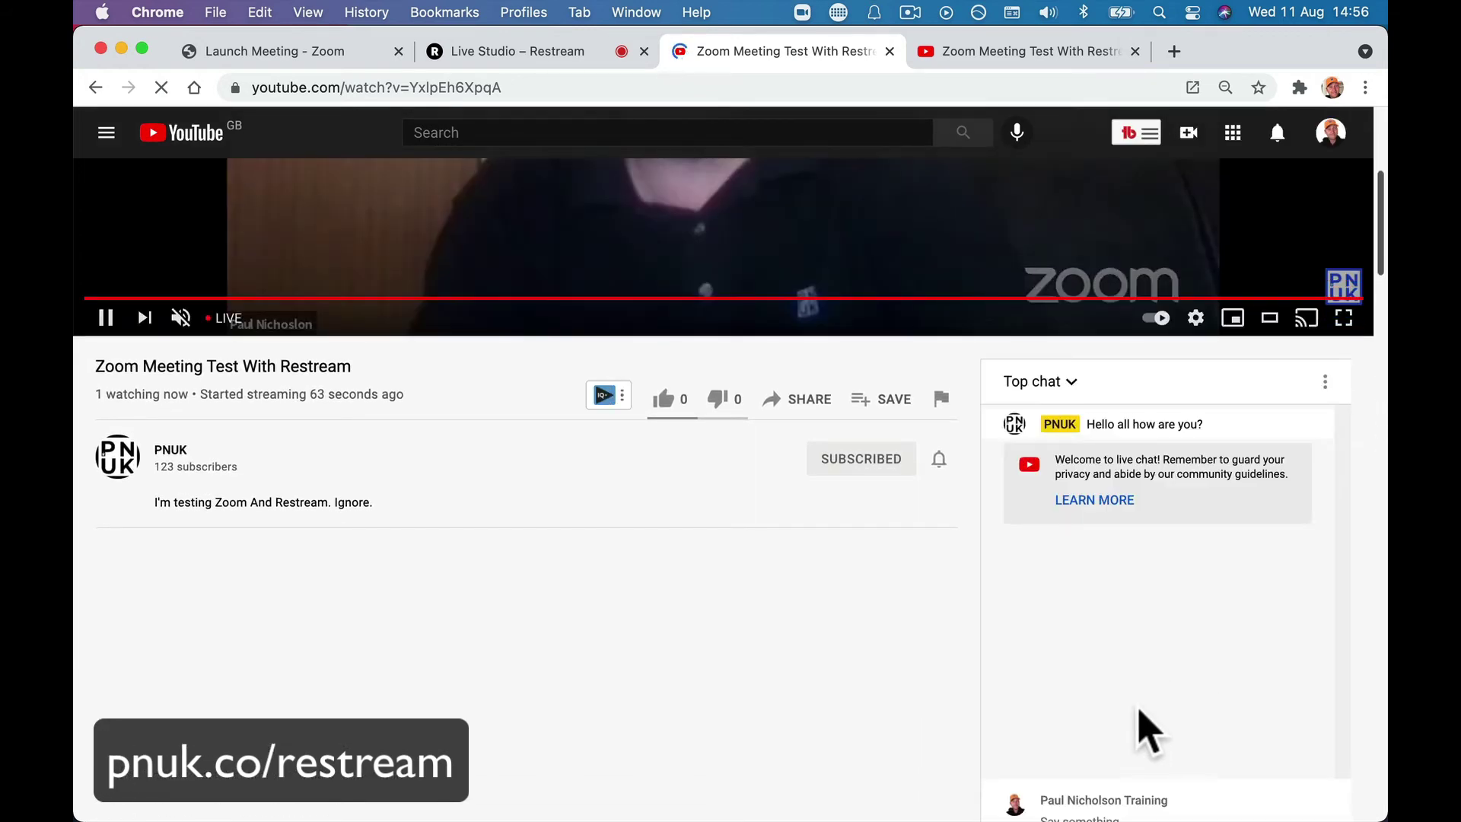
{"action": "scroll", "coordinate": [906, 769], "scroll_direction": "down", "scroll_amount": 5}
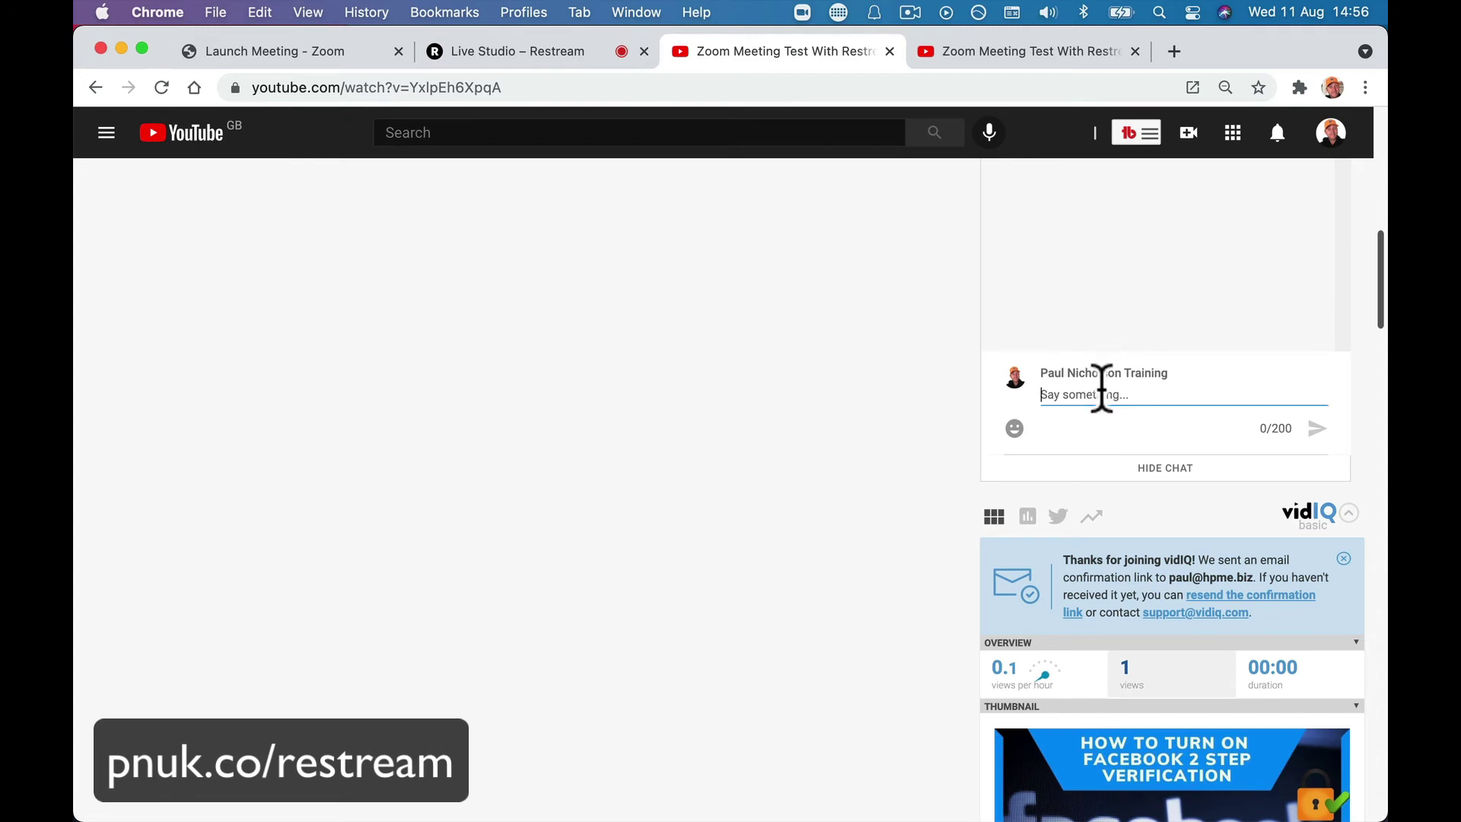
{"action": "type", "text": "He"}
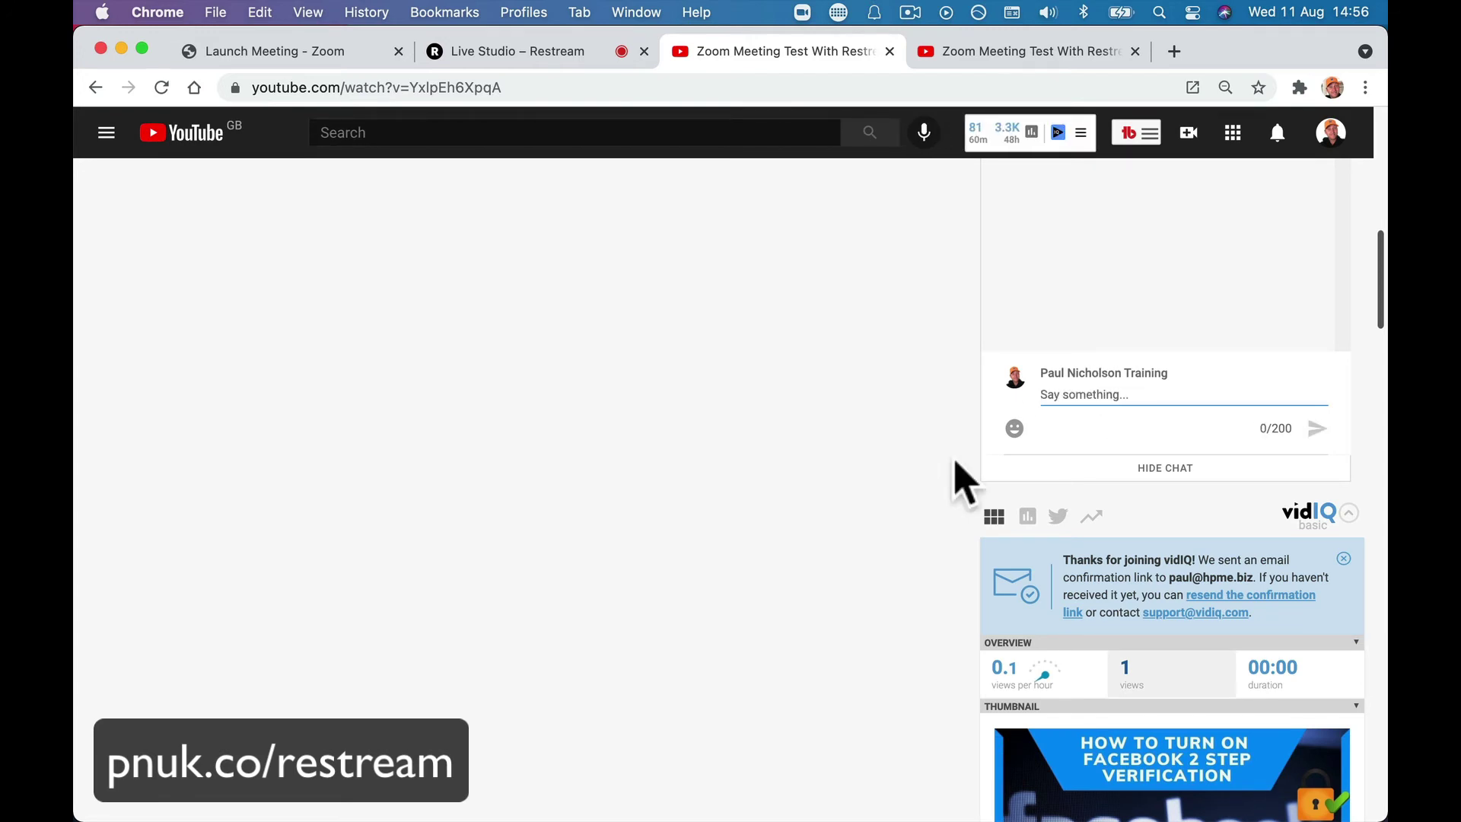
Return to the Live Studio chat and view the moderation options for the YouTube comment, closing them without choosing one
{"action": "left_click", "coordinate": [533, 51]}
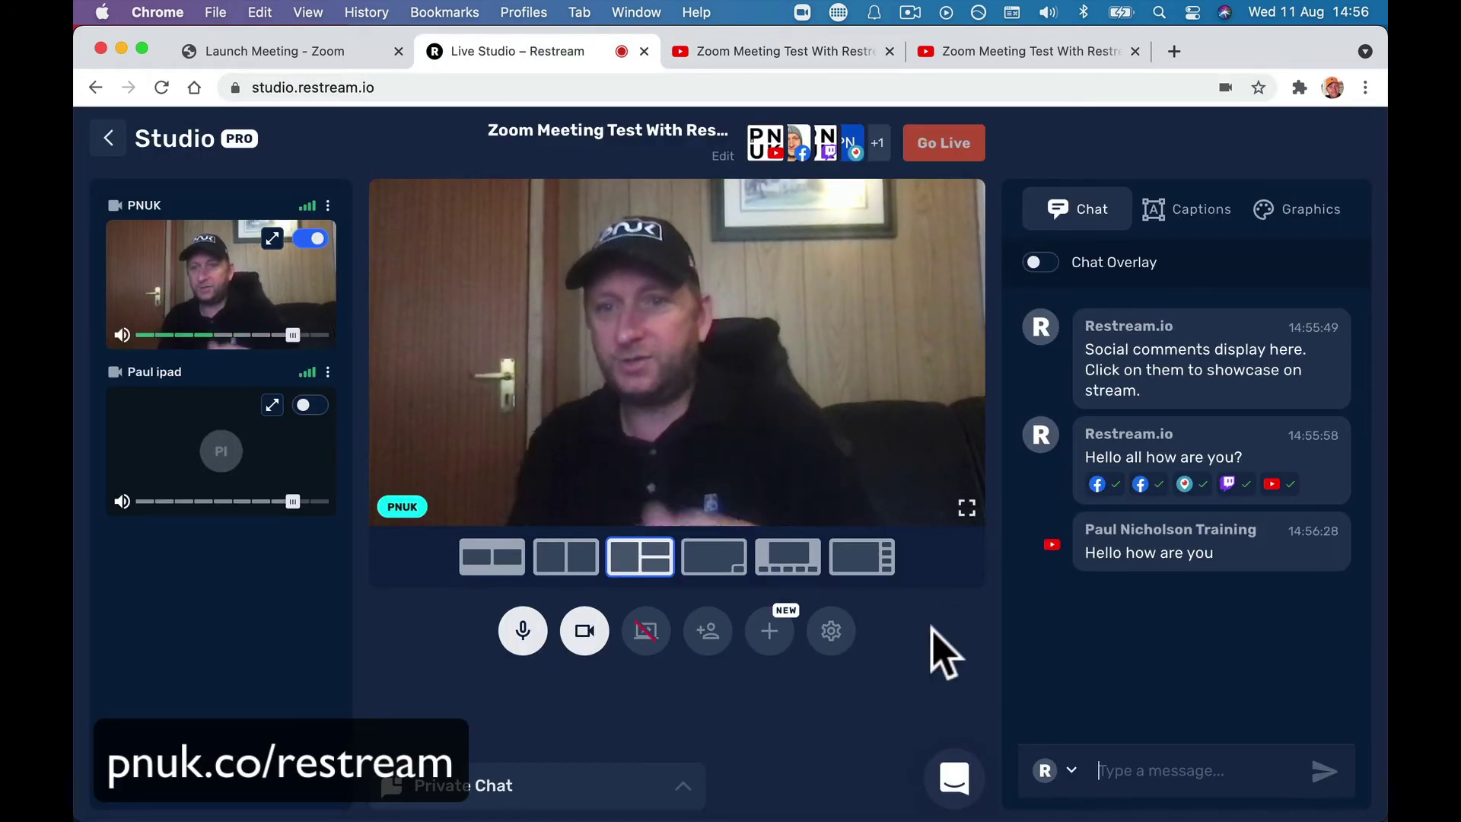
{"action": "mouse_move", "coordinate": [1109, 552]}
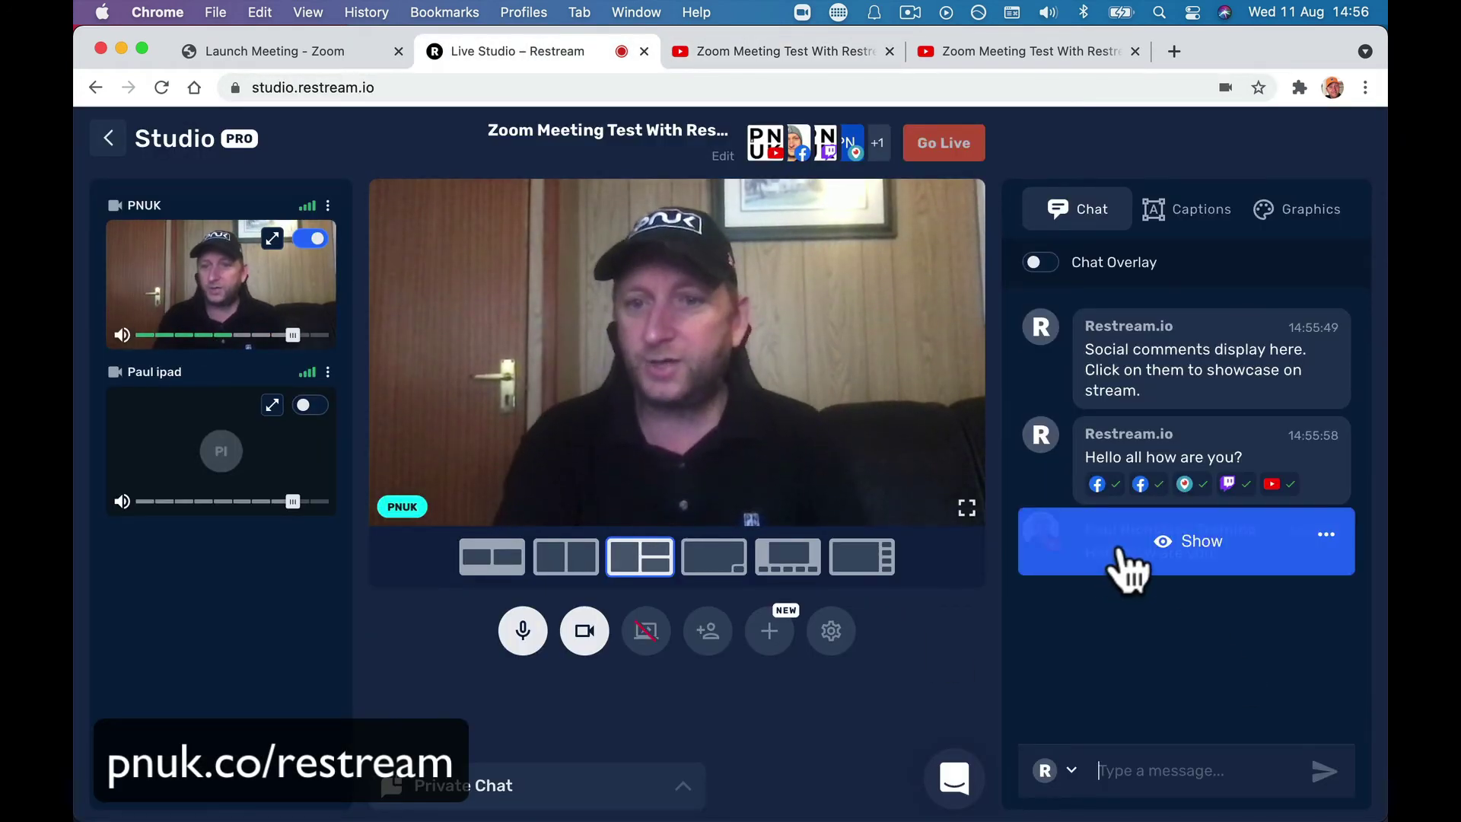
{"action": "left_click", "coordinate": [1324, 536]}
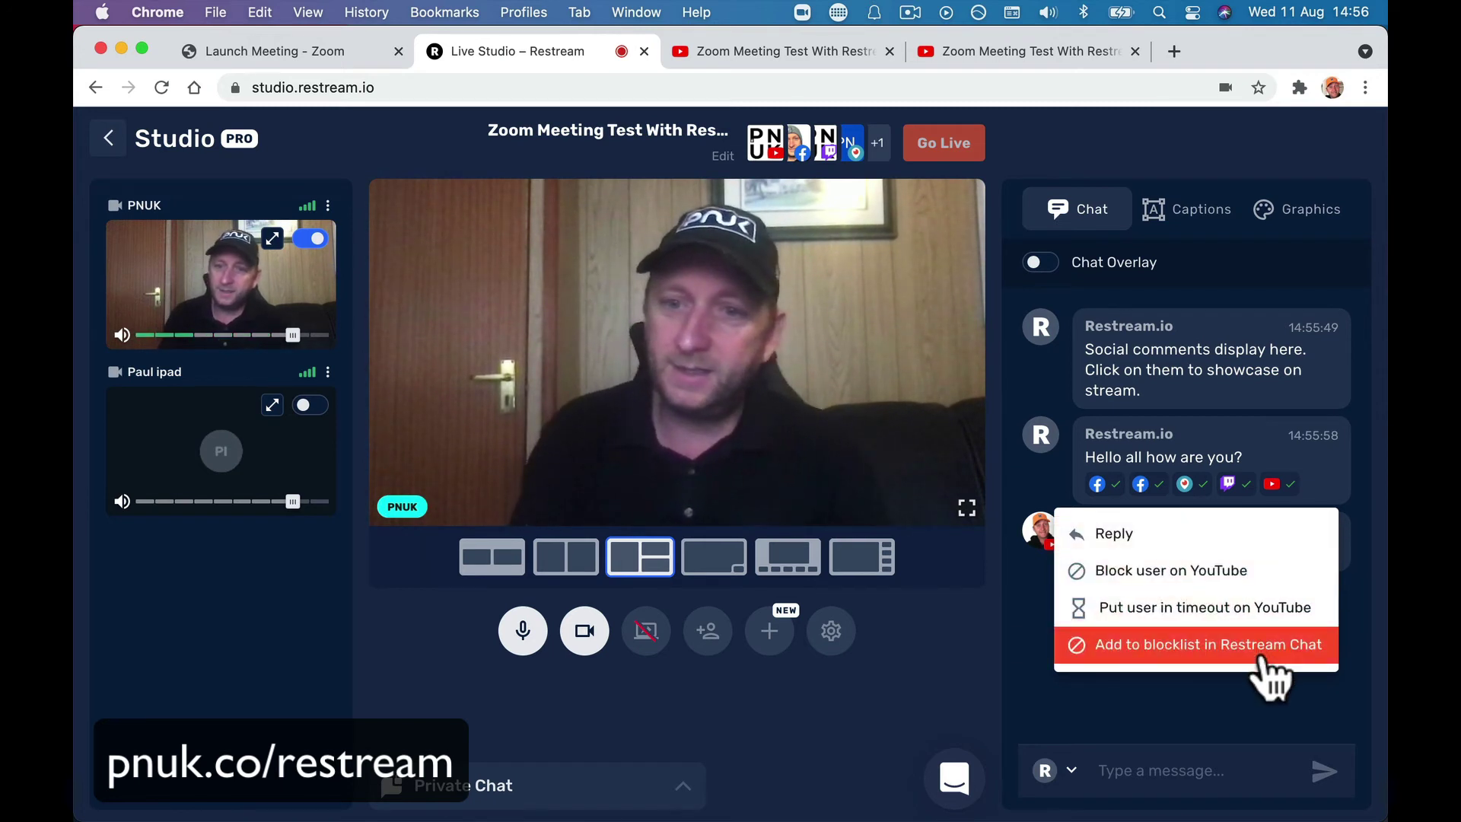
{"action": "left_click", "coordinate": [1216, 727]}
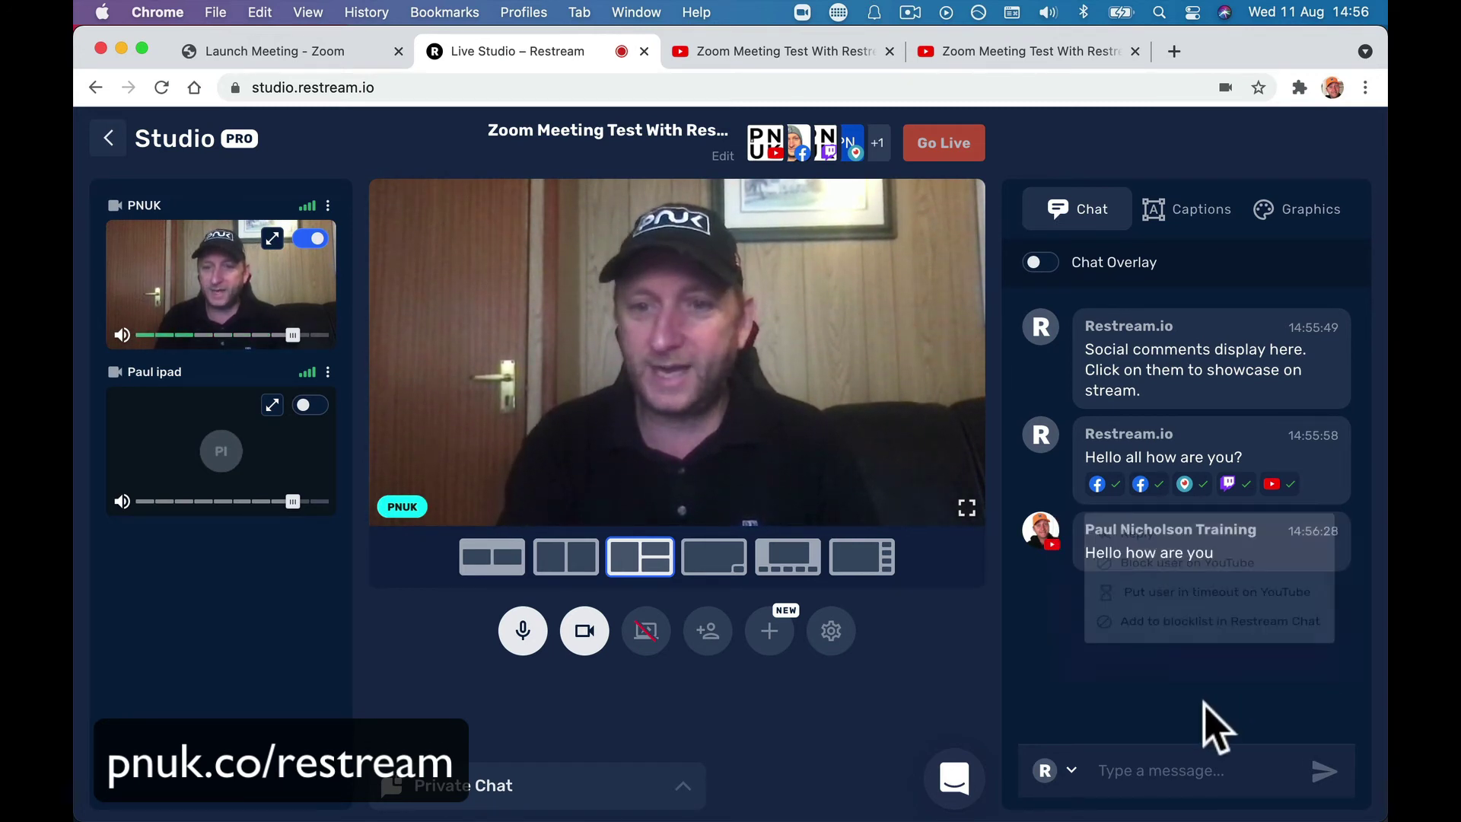
Open Facebook in place of the second YouTube page and go to the live broadcast from its notification
{"action": "left_click", "coordinate": [962, 53]}
{"action": "type", "text": "f"}
{"action": "key", "text": "Return"}
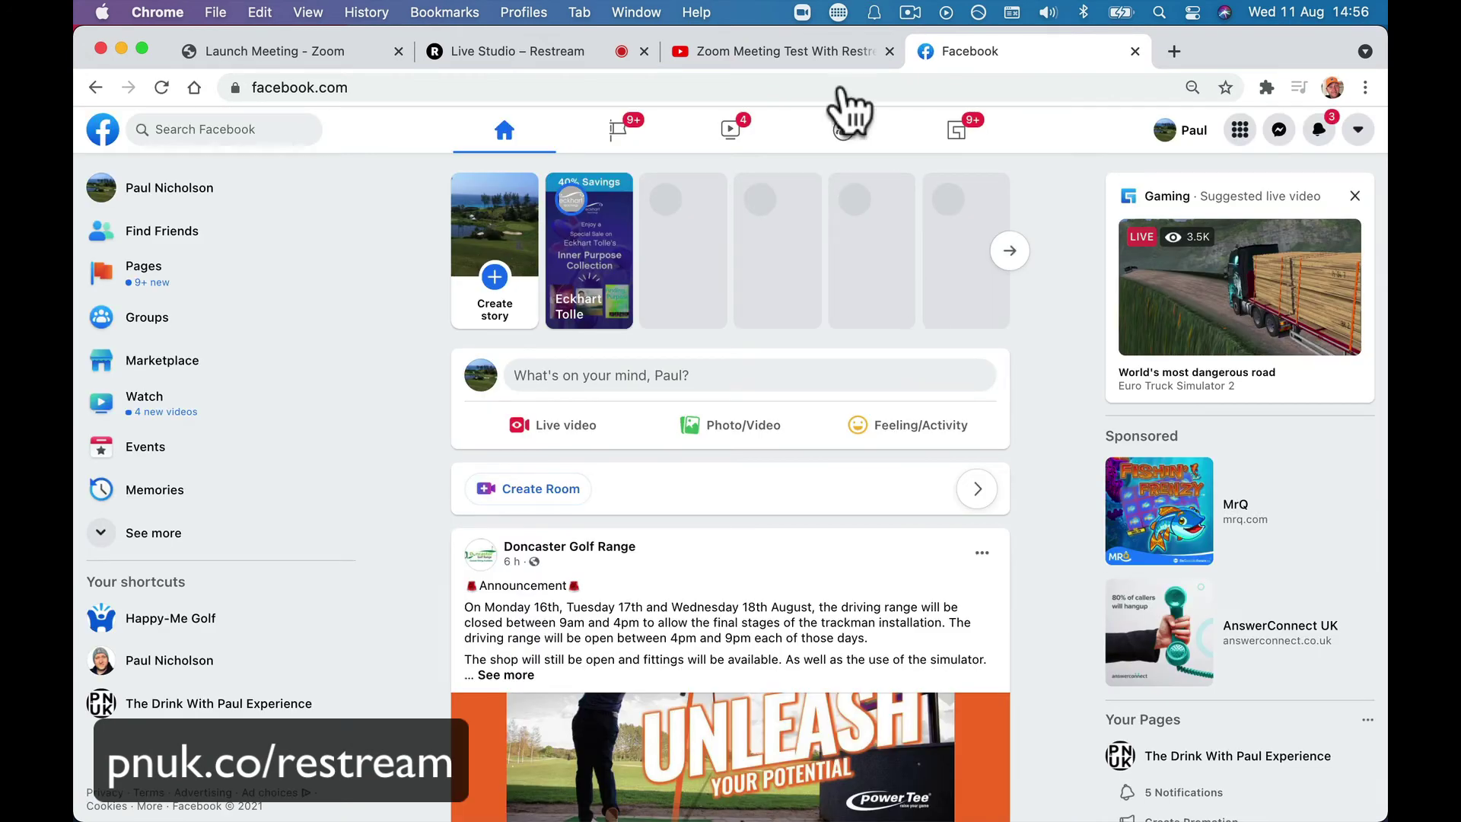
{"action": "left_click", "coordinate": [761, 53]}
{"action": "left_click", "coordinate": [974, 53]}
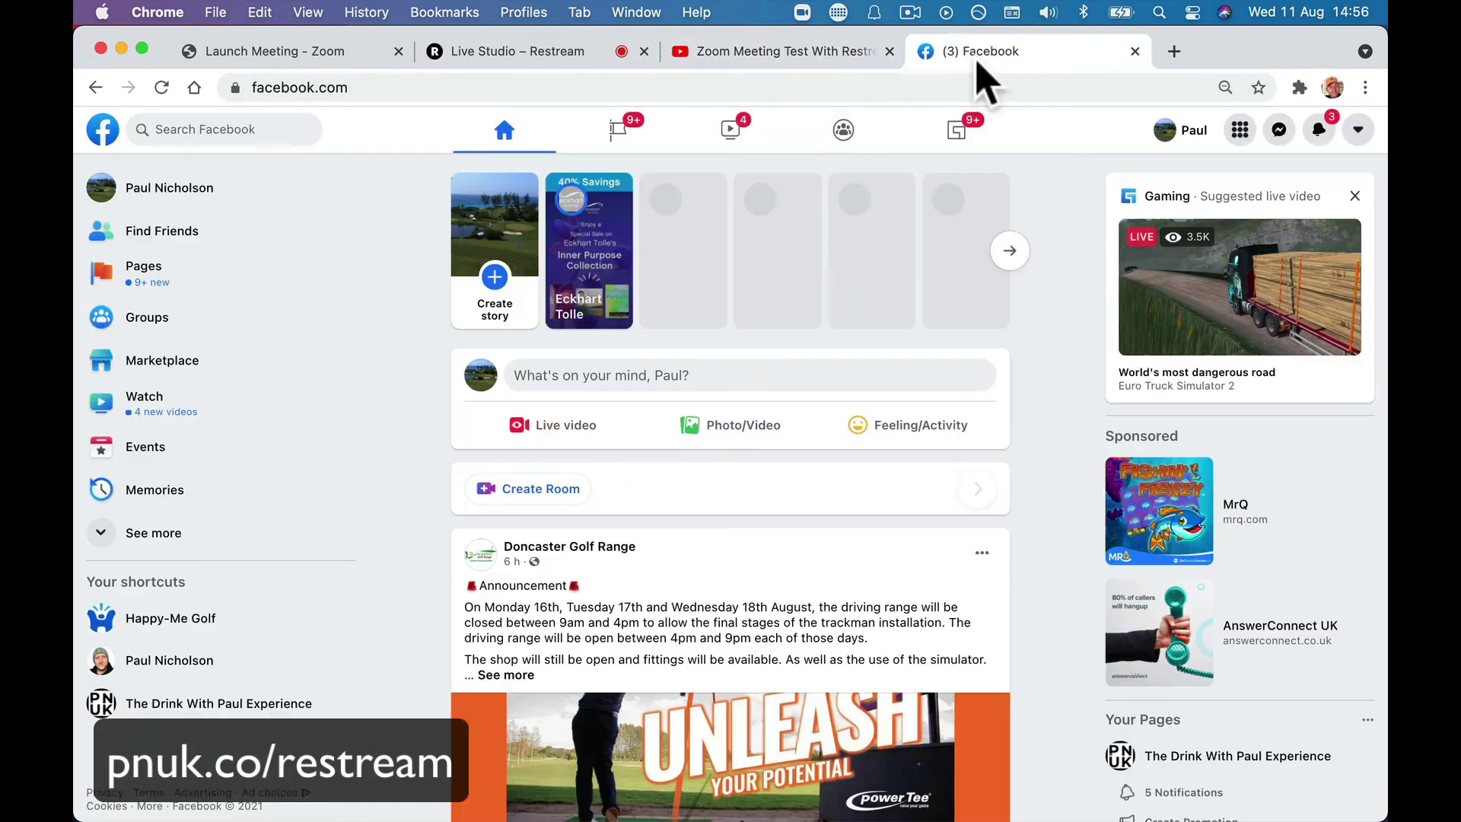
{"action": "left_click", "coordinate": [1321, 137]}
{"action": "left_click", "coordinate": [1214, 262]}
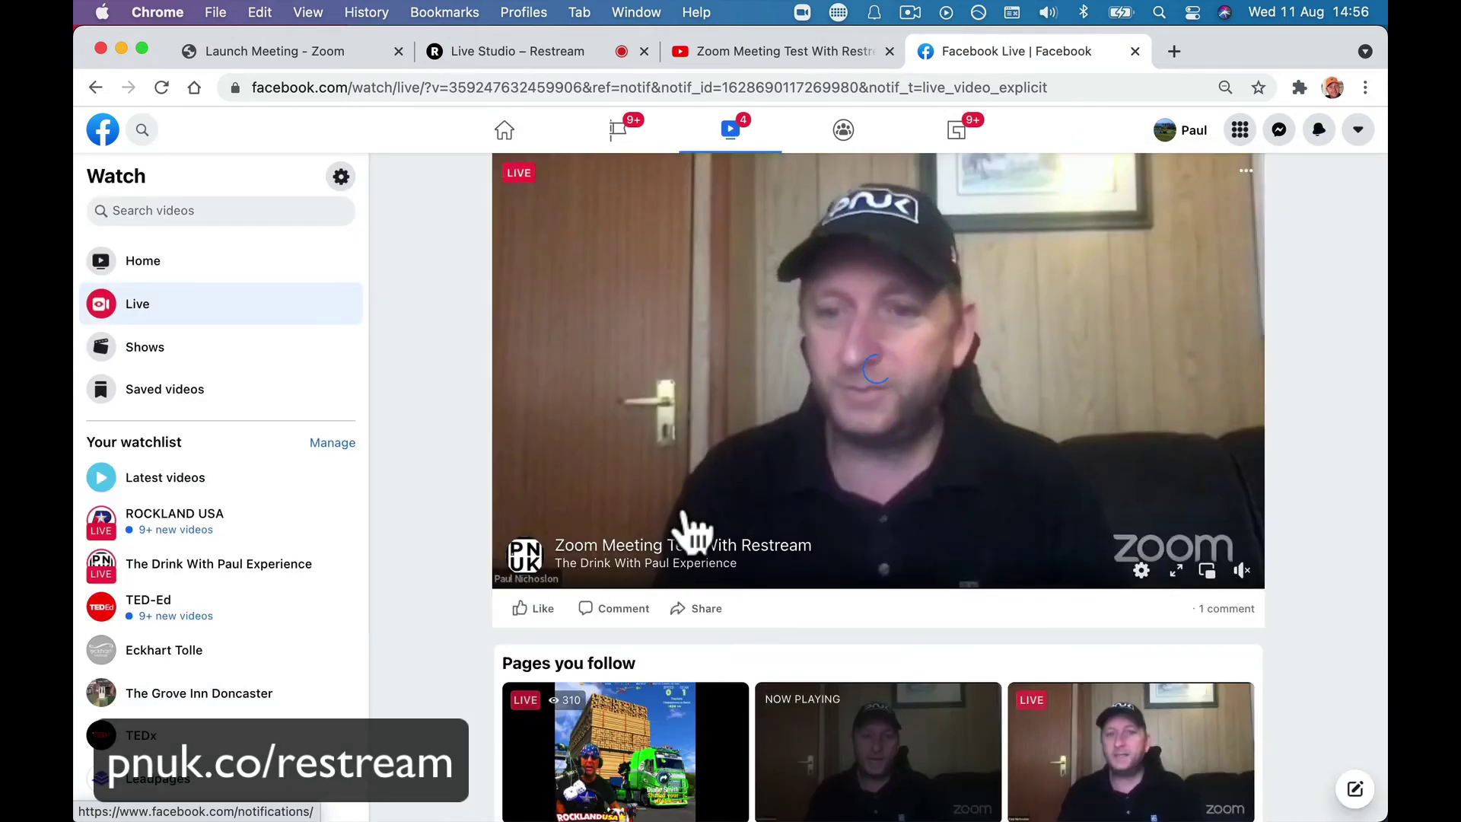
Post a comment on the Facebook live video saying hello to the host by first name
{"action": "scroll", "coordinate": [688, 525], "scroll_direction": "down", "scroll_amount": 3}
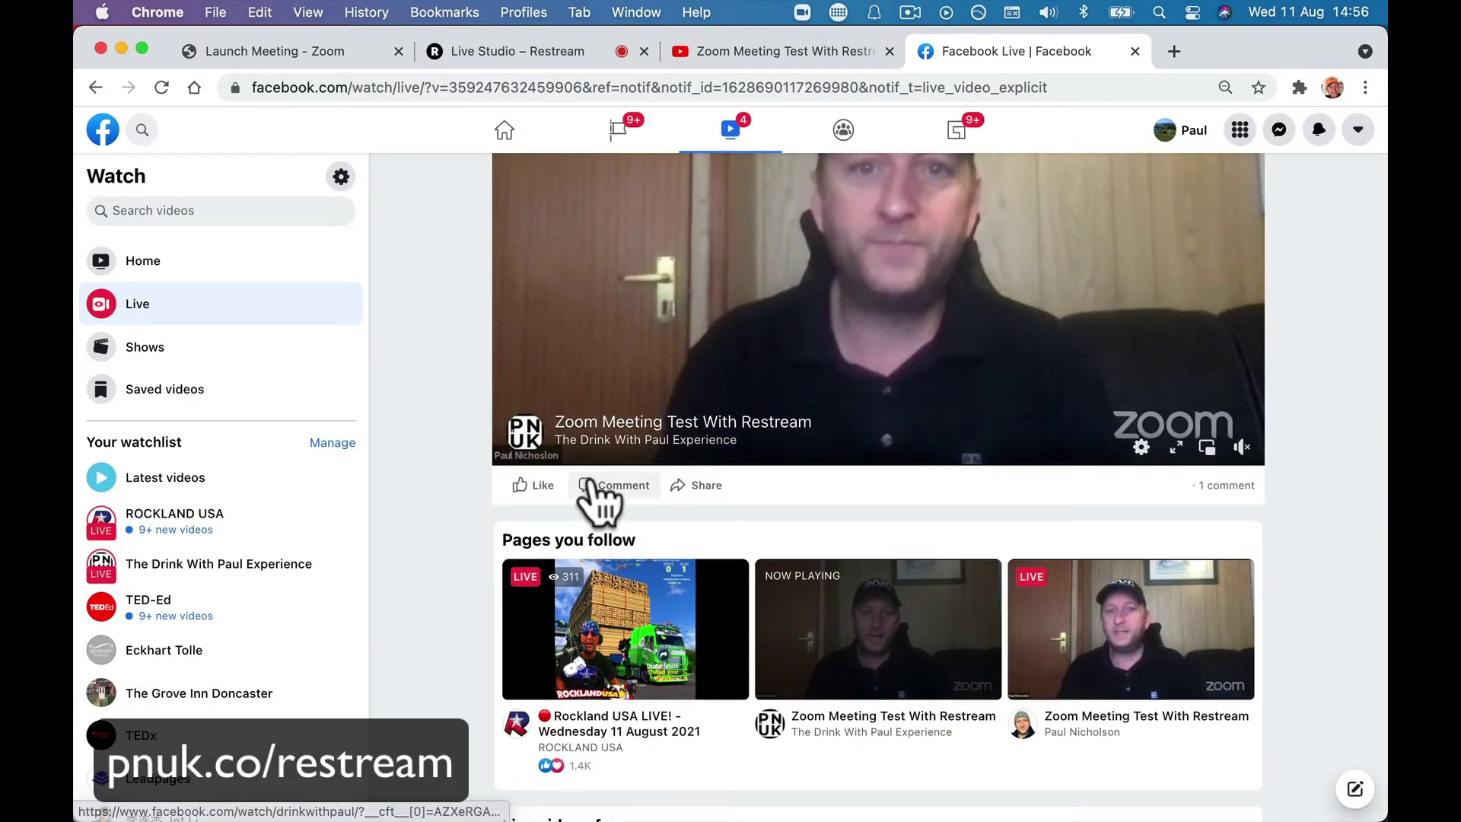
{"action": "left_click", "coordinate": [601, 489]}
{"action": "left_click", "coordinate": [597, 589]}
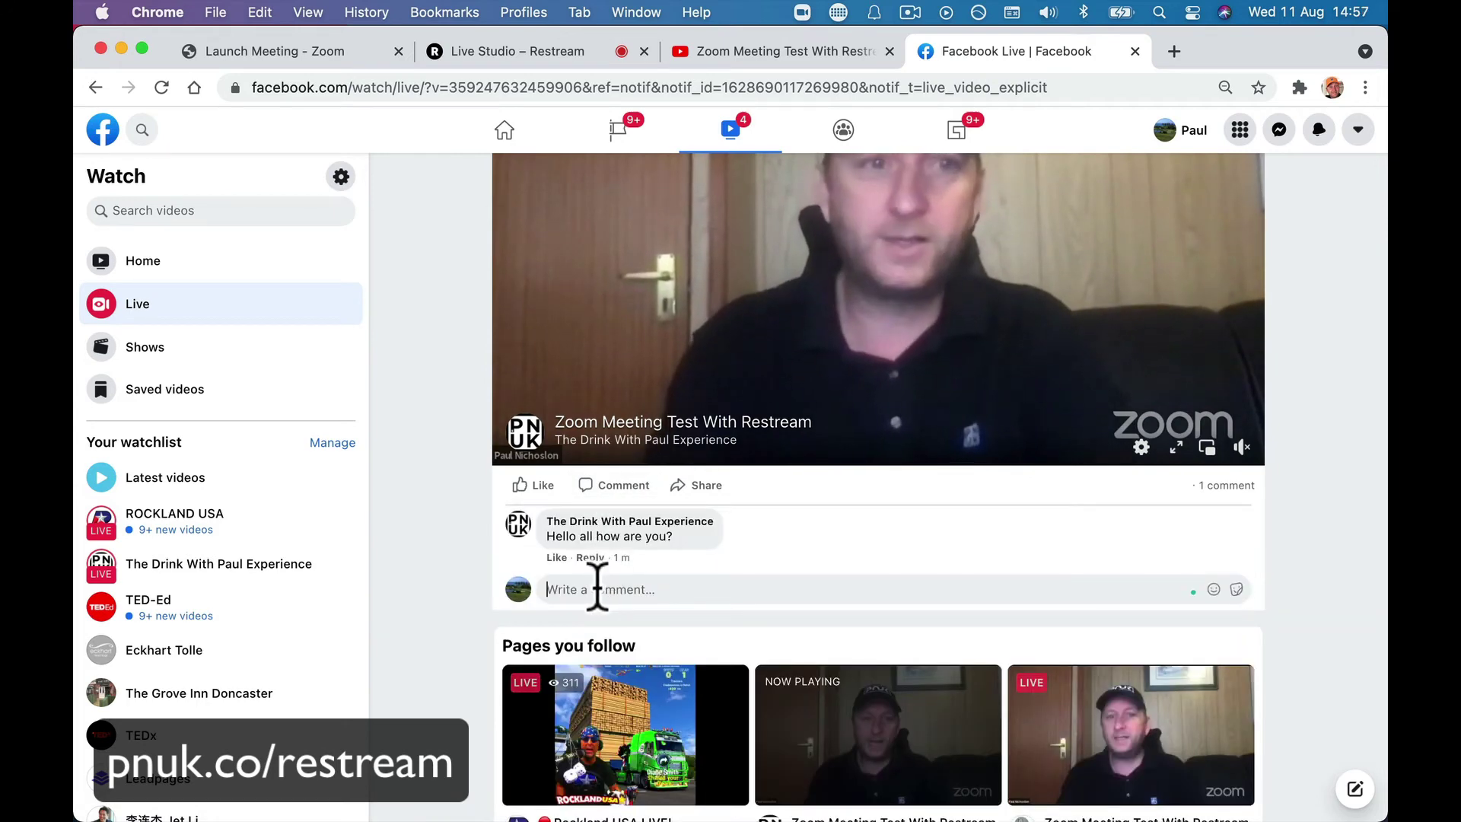
{"action": "type", "text": "hel"}
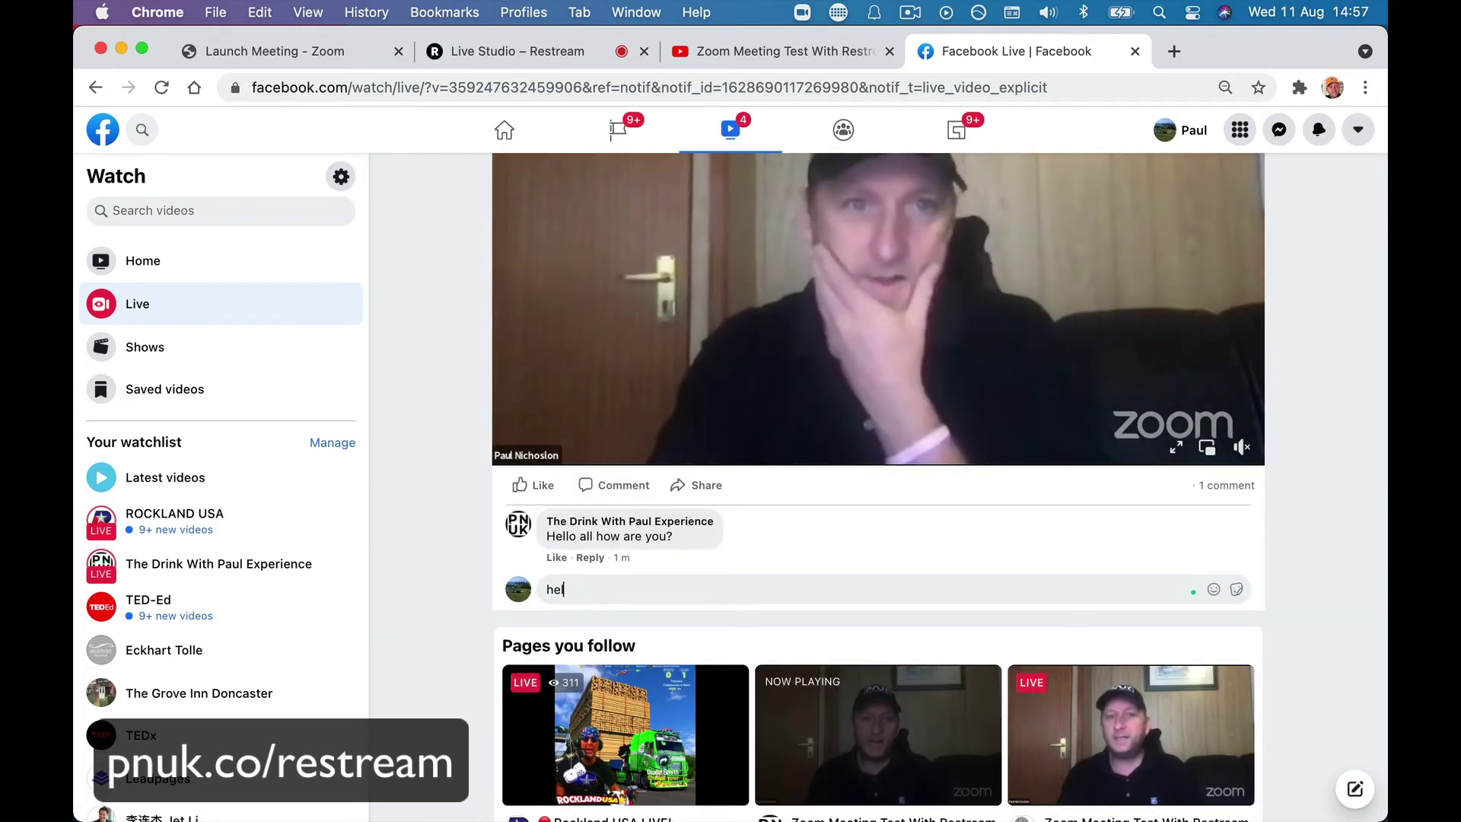
{"action": "type", "text": "lo app"}
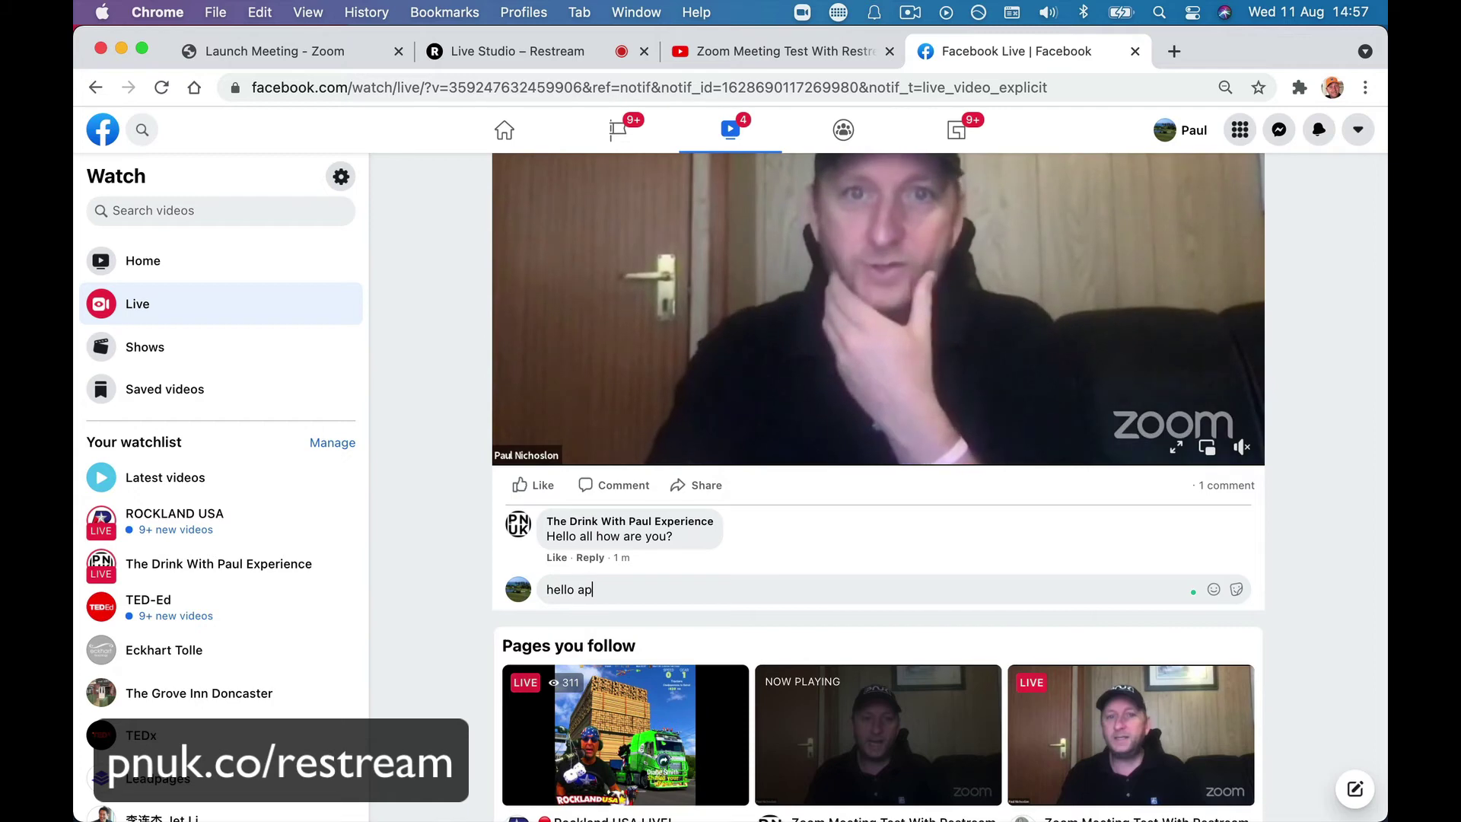
{"action": "key", "text": "BackSpace"}
{"action": "key", "text": "BackSpace"}
{"action": "key", "text": "BackSpace"}
{"action": "type", "text": "Paul"}
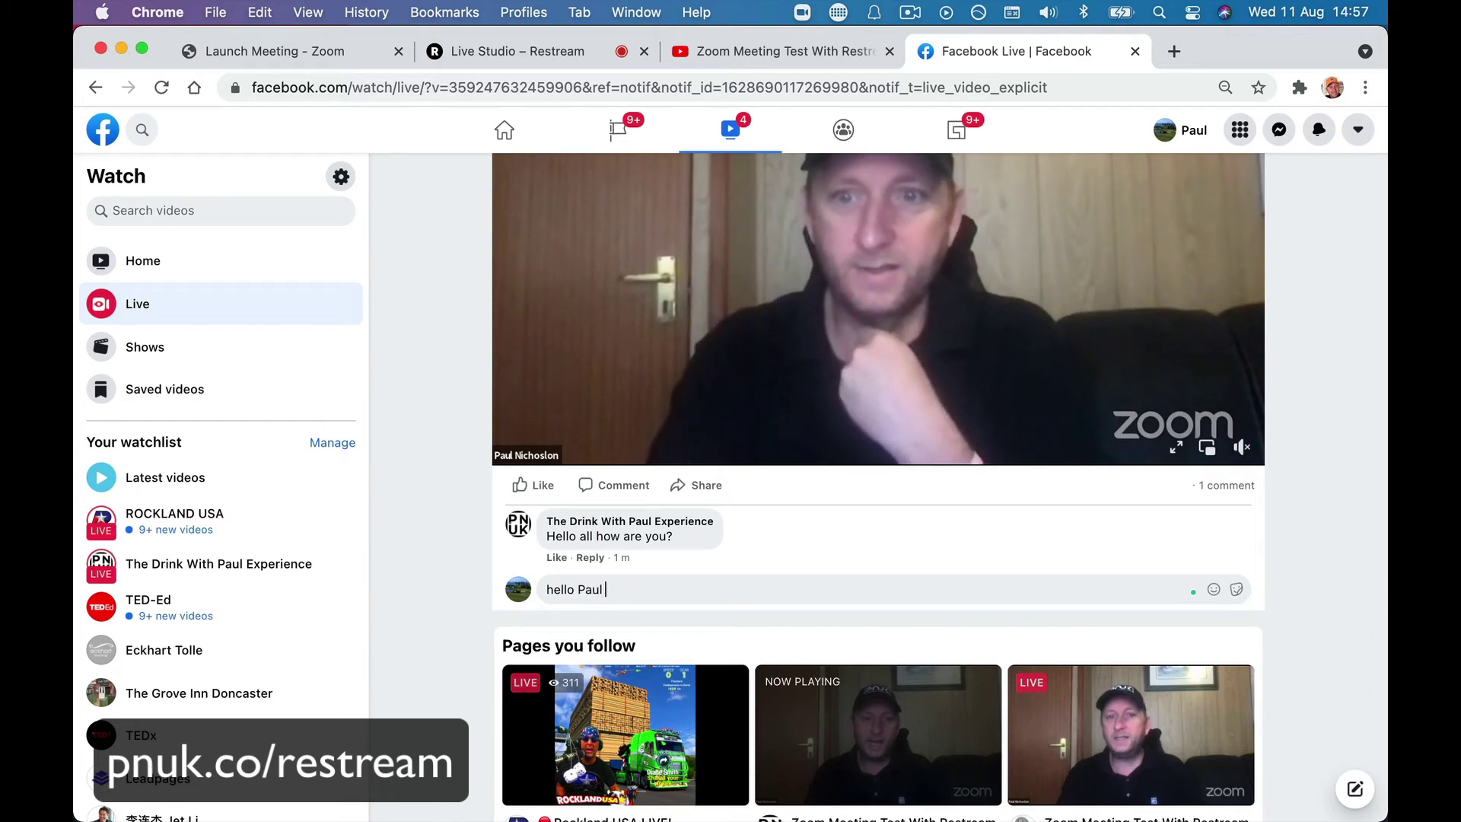
{"action": "key", "text": "Return"}
Show the Facebook comment on the stream from the Live Studio chat and view its reply and blocking options
{"action": "left_click", "coordinate": [580, 51]}
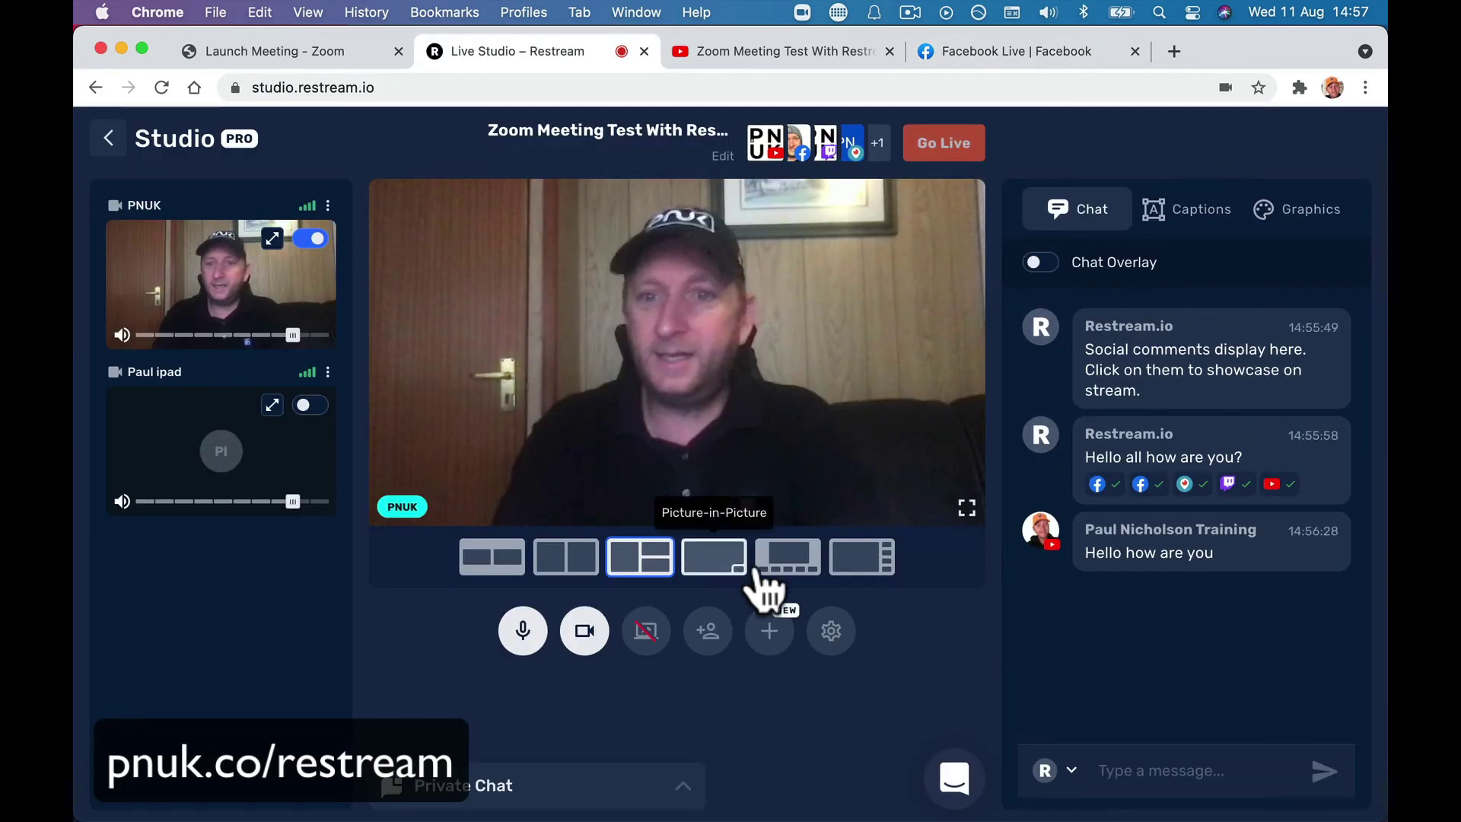
{"action": "mouse_move", "coordinate": [1072, 647]}
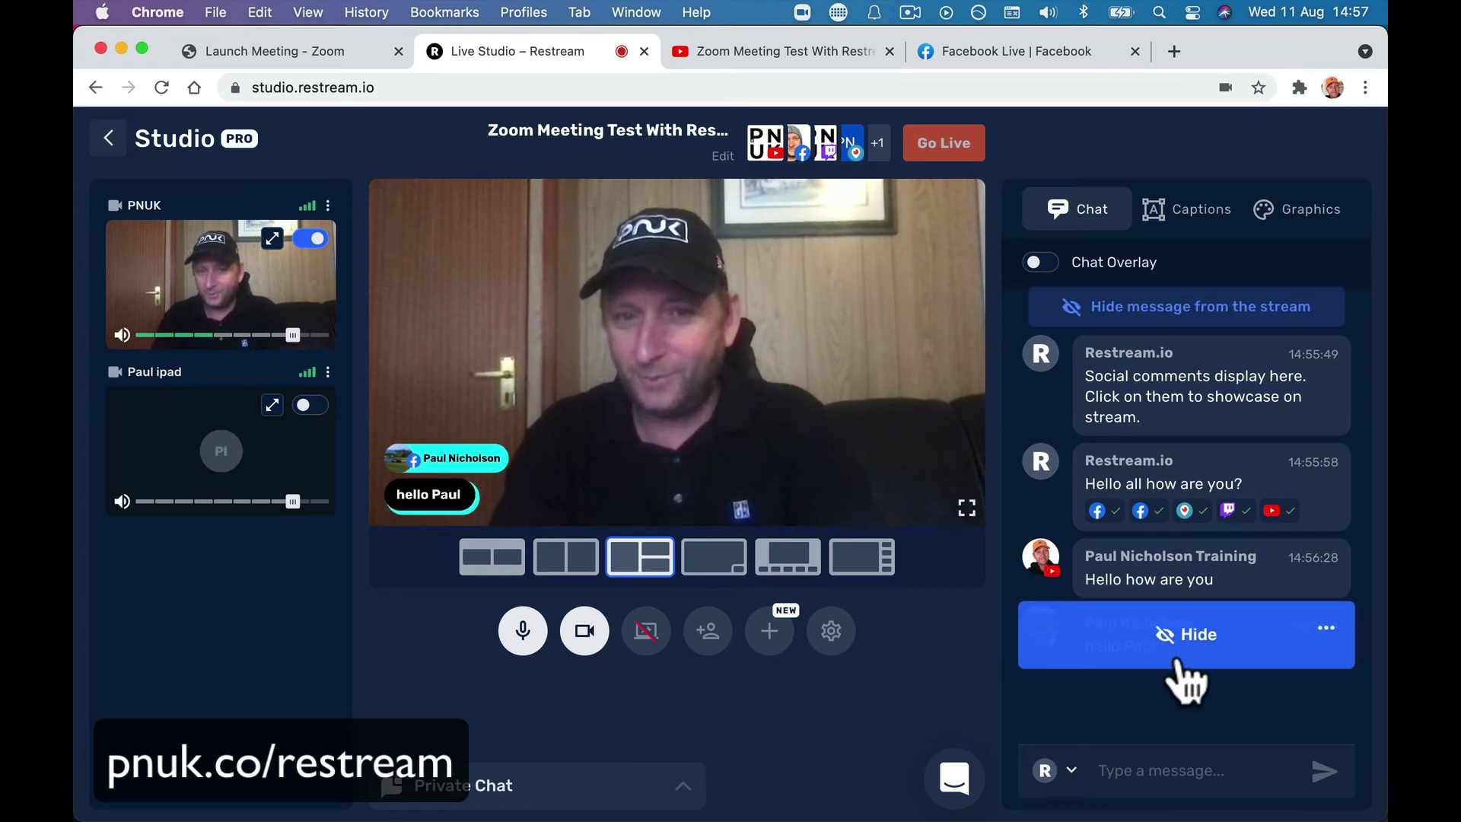
{"action": "left_click", "coordinate": [1326, 630]}
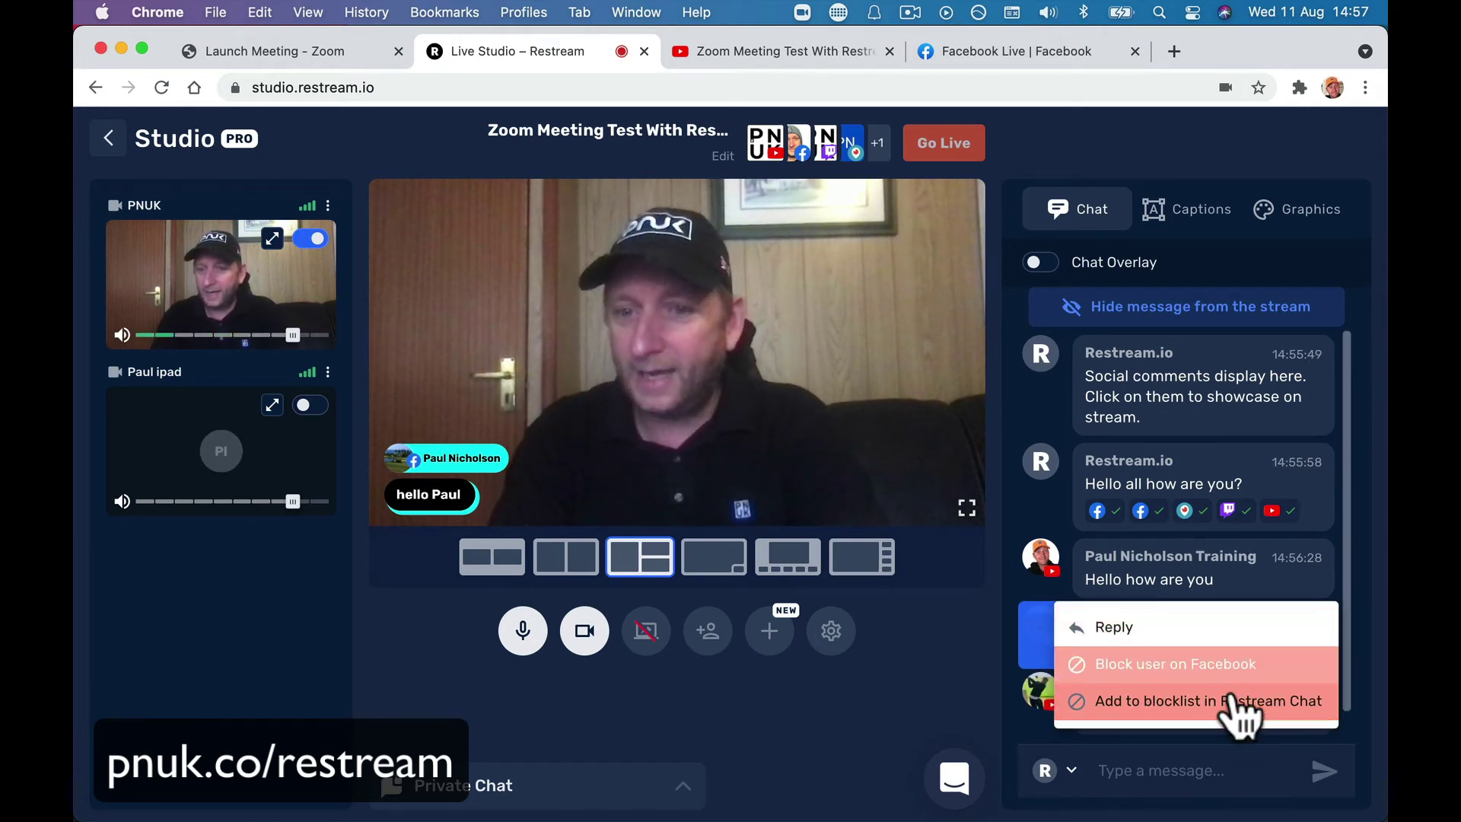
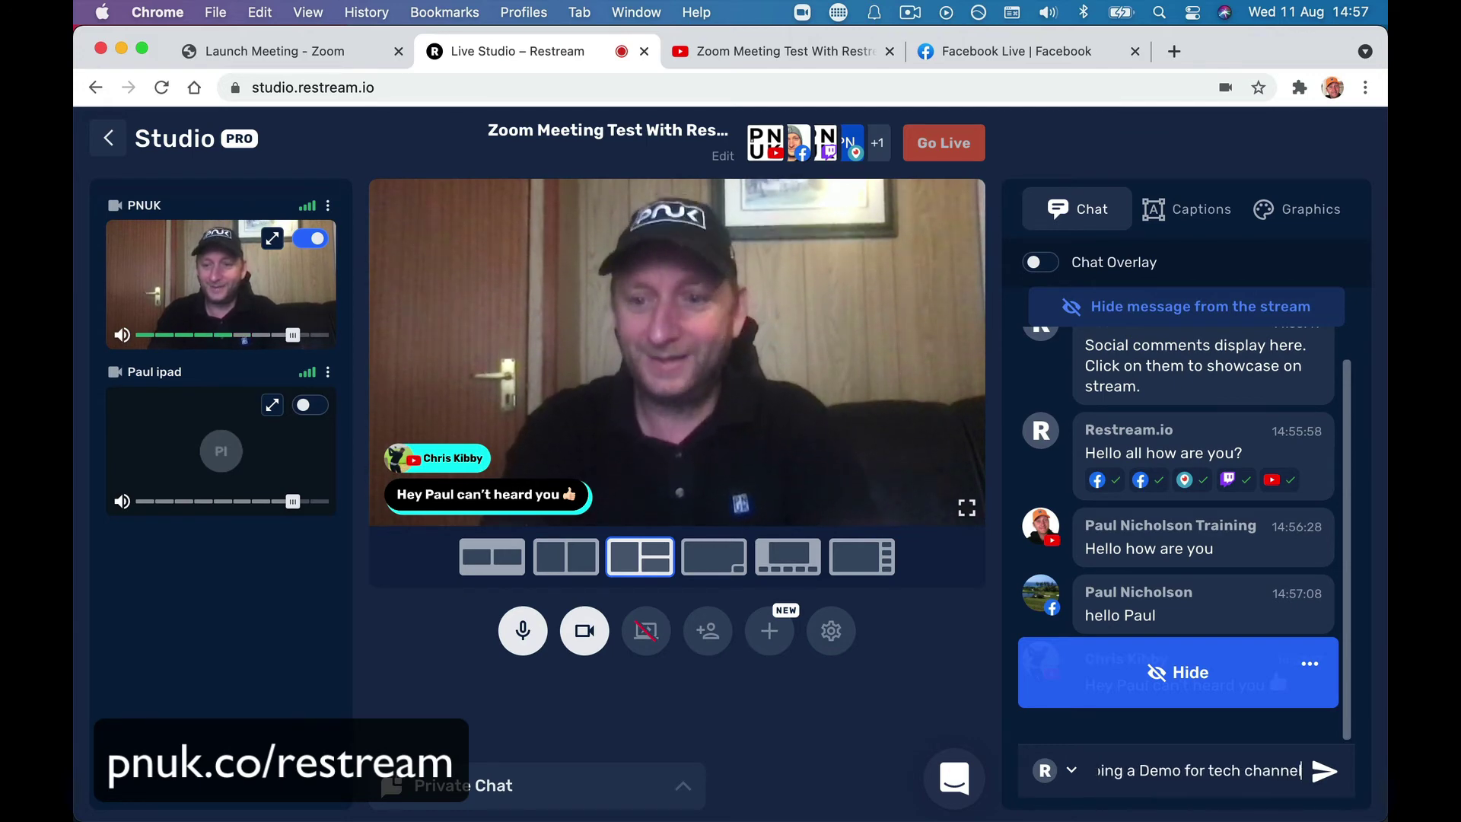
Show the YouTube viewer's comment about the sound on the stream and send an apology saying this is a demo for tech channel
{"action": "type", "text": "."}
{"action": "key", "text": "Return"}
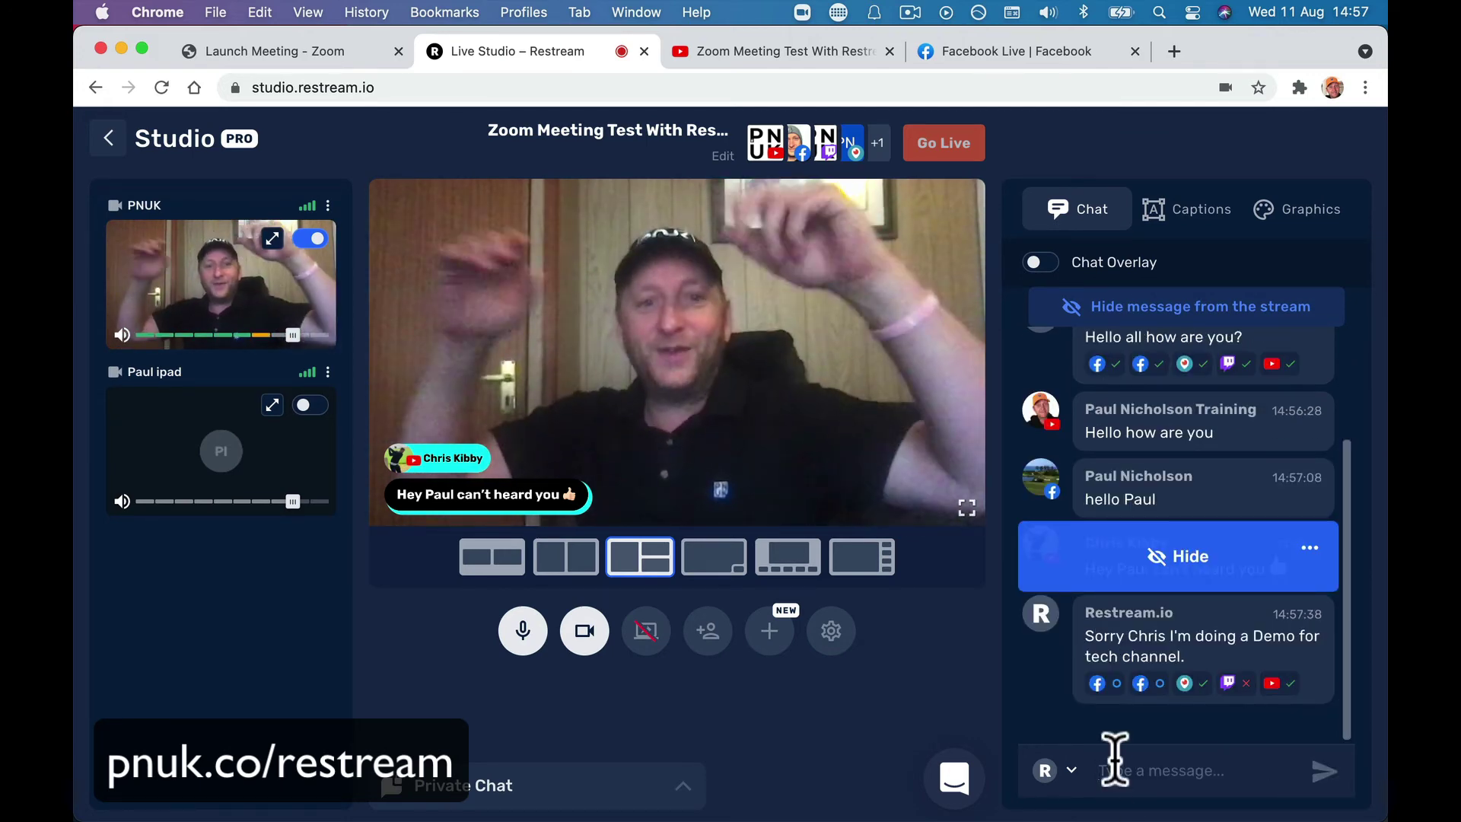
{"action": "mouse_move", "coordinate": [1073, 636]}
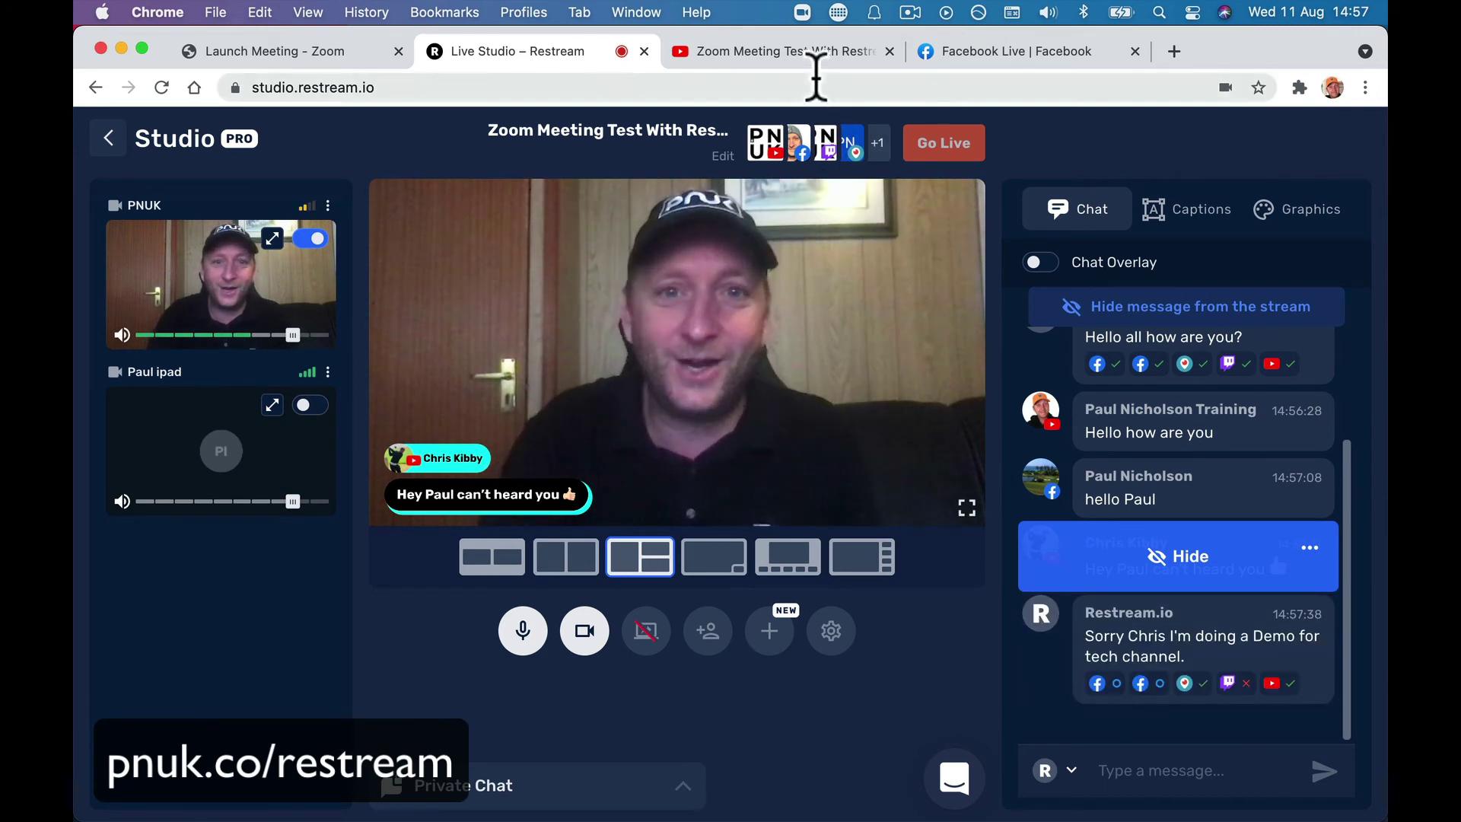
Switch YouTube to the PNUK account with 123 subscribers, then check the comments under the Facebook live video
{"action": "left_click", "coordinate": [745, 61]}
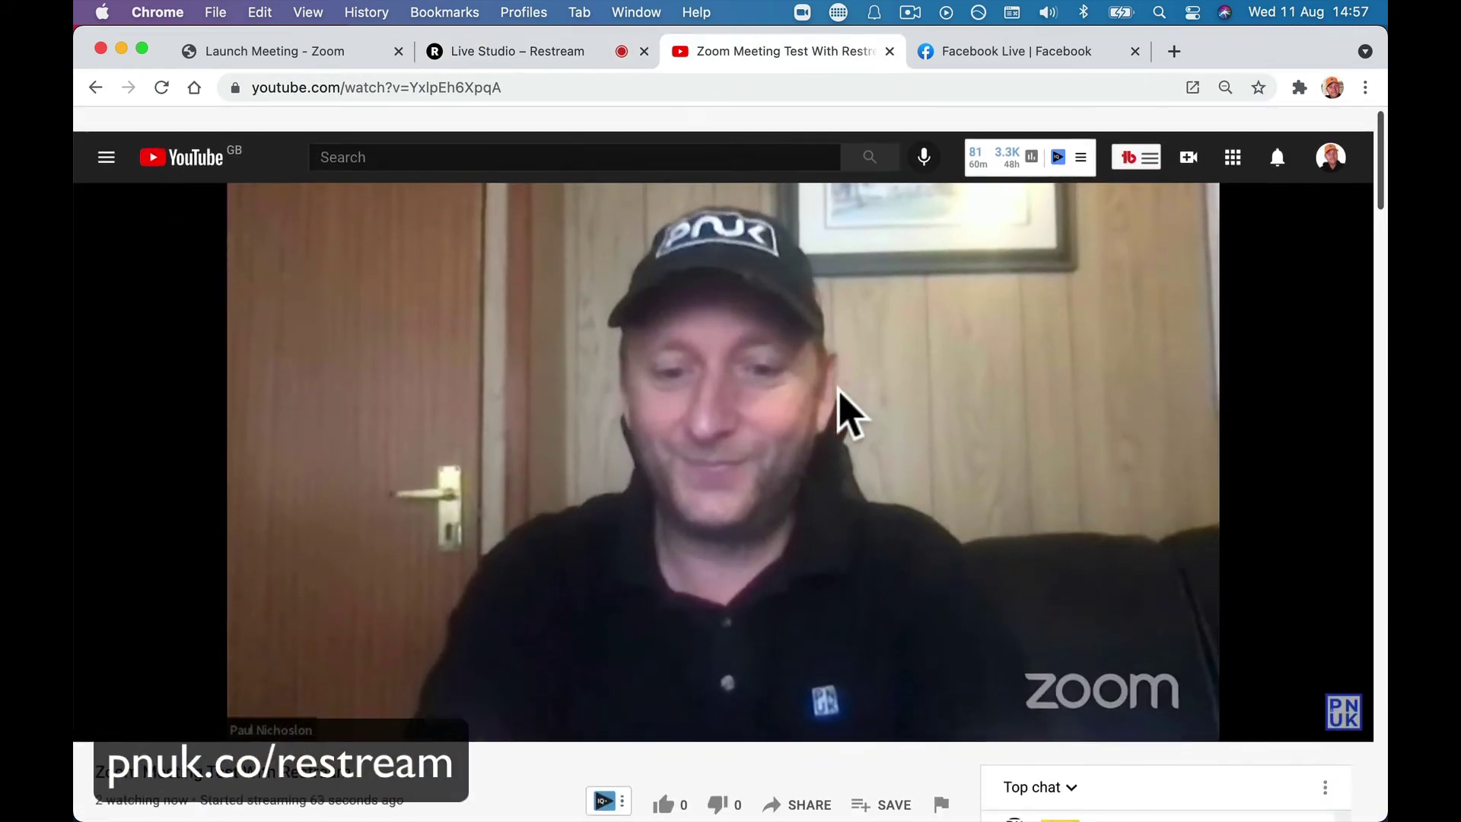
{"action": "scroll", "coordinate": [1021, 646], "scroll_direction": "down", "scroll_amount": 3}
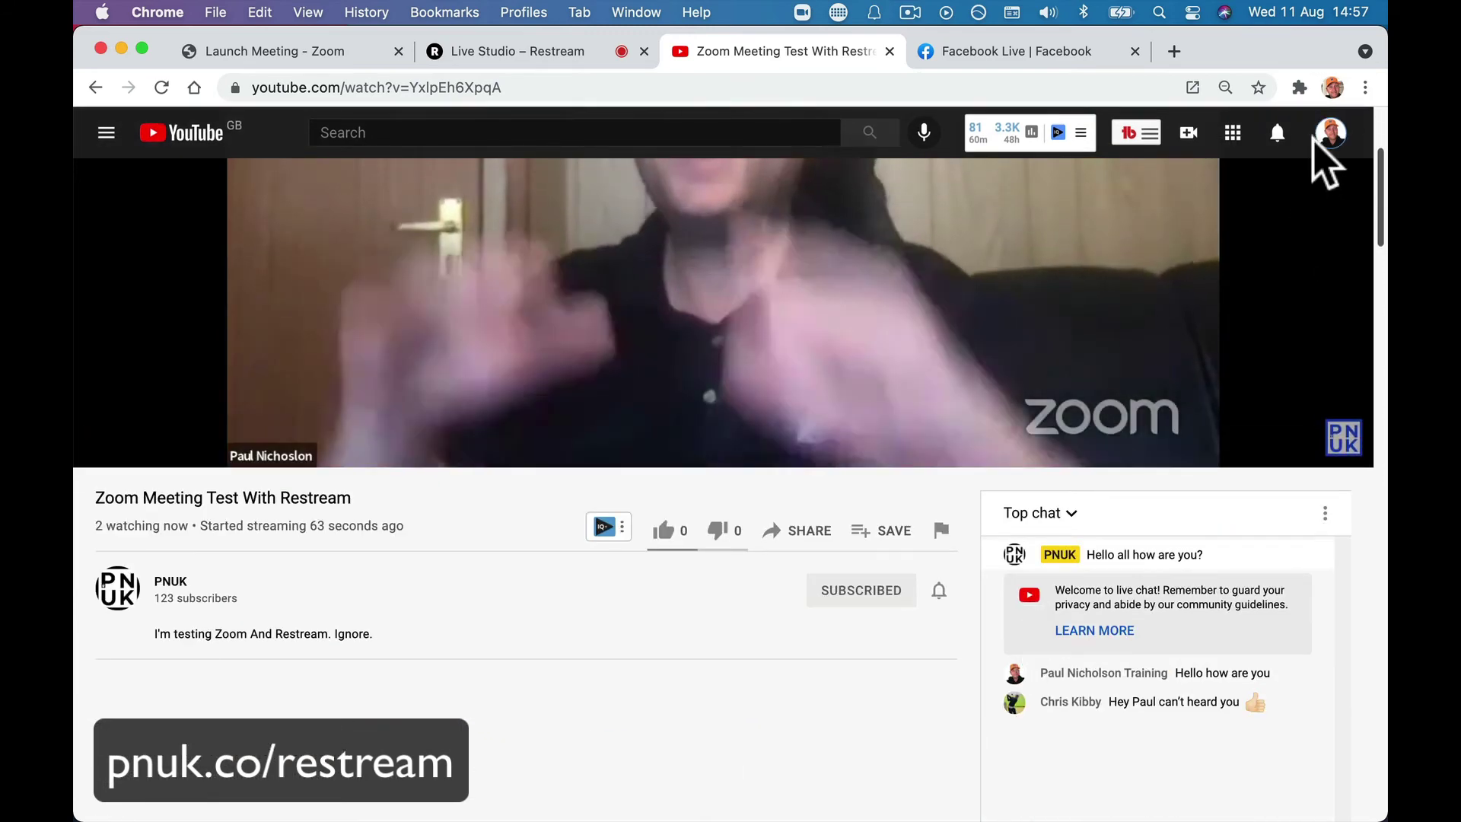
{"action": "left_click", "coordinate": [1330, 132]}
{"action": "left_click", "coordinate": [1242, 369]}
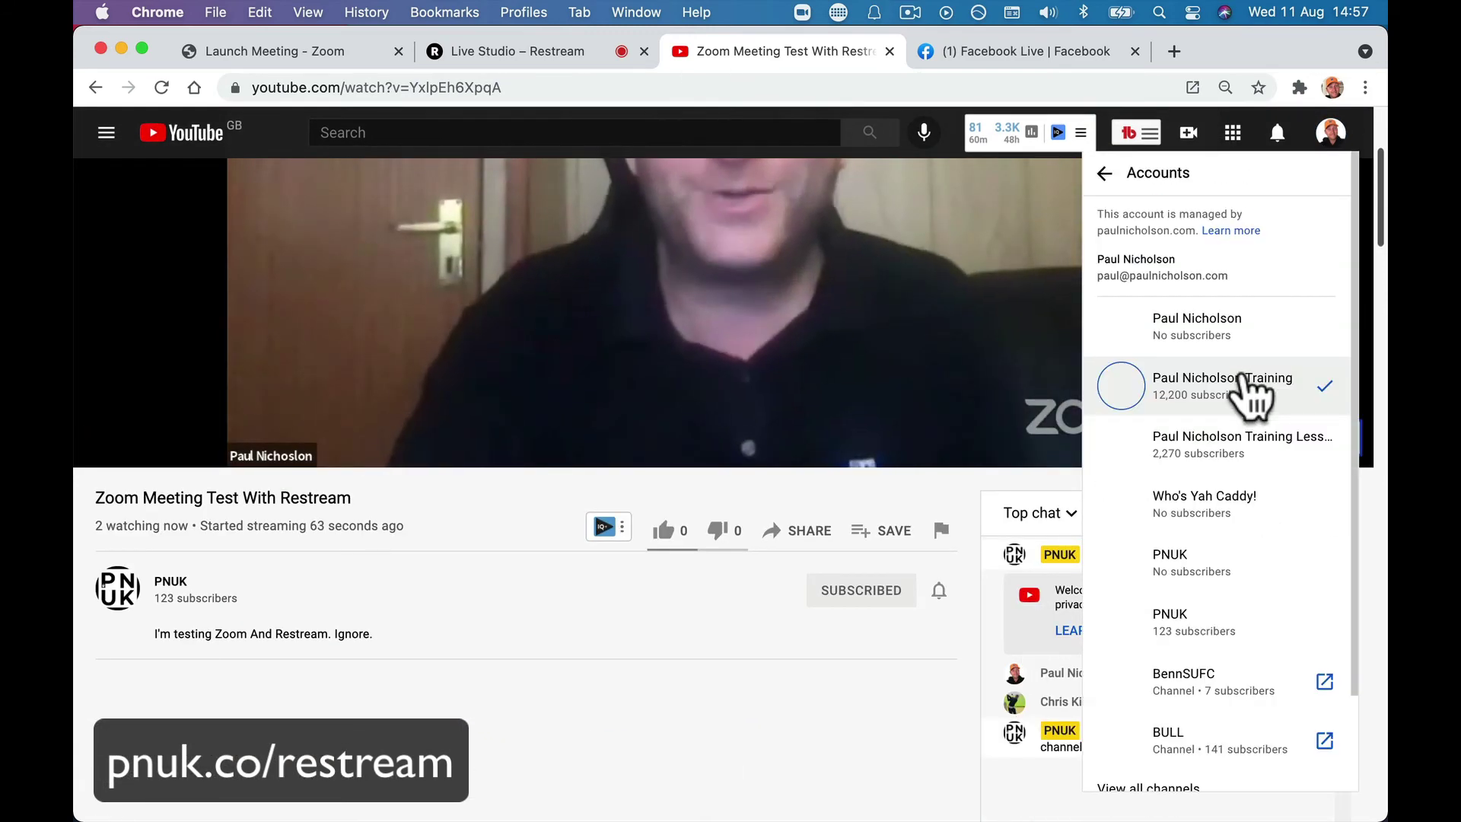
{"action": "left_click", "coordinate": [1161, 607]}
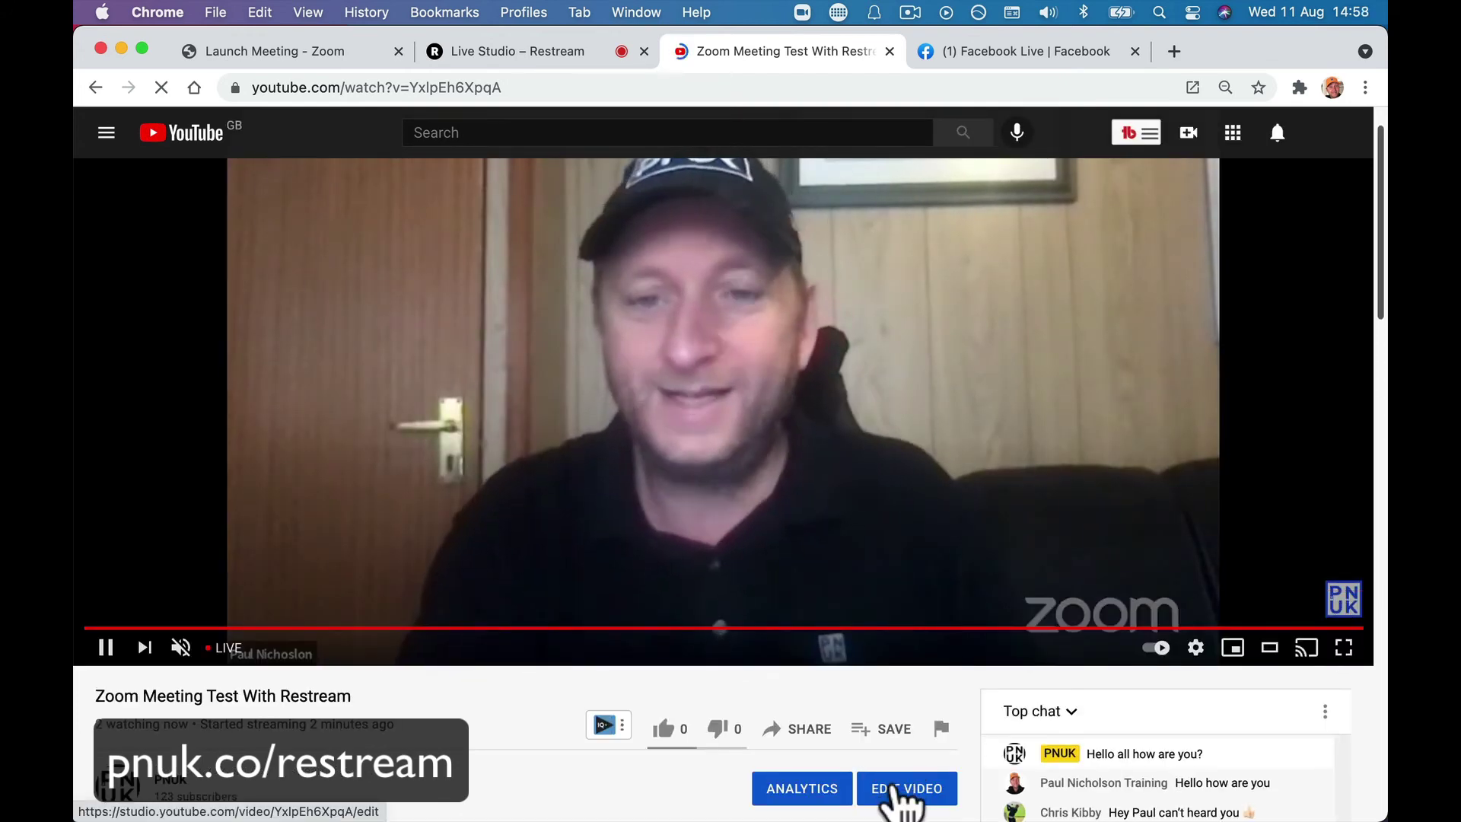
{"action": "left_click", "coordinate": [943, 55]}
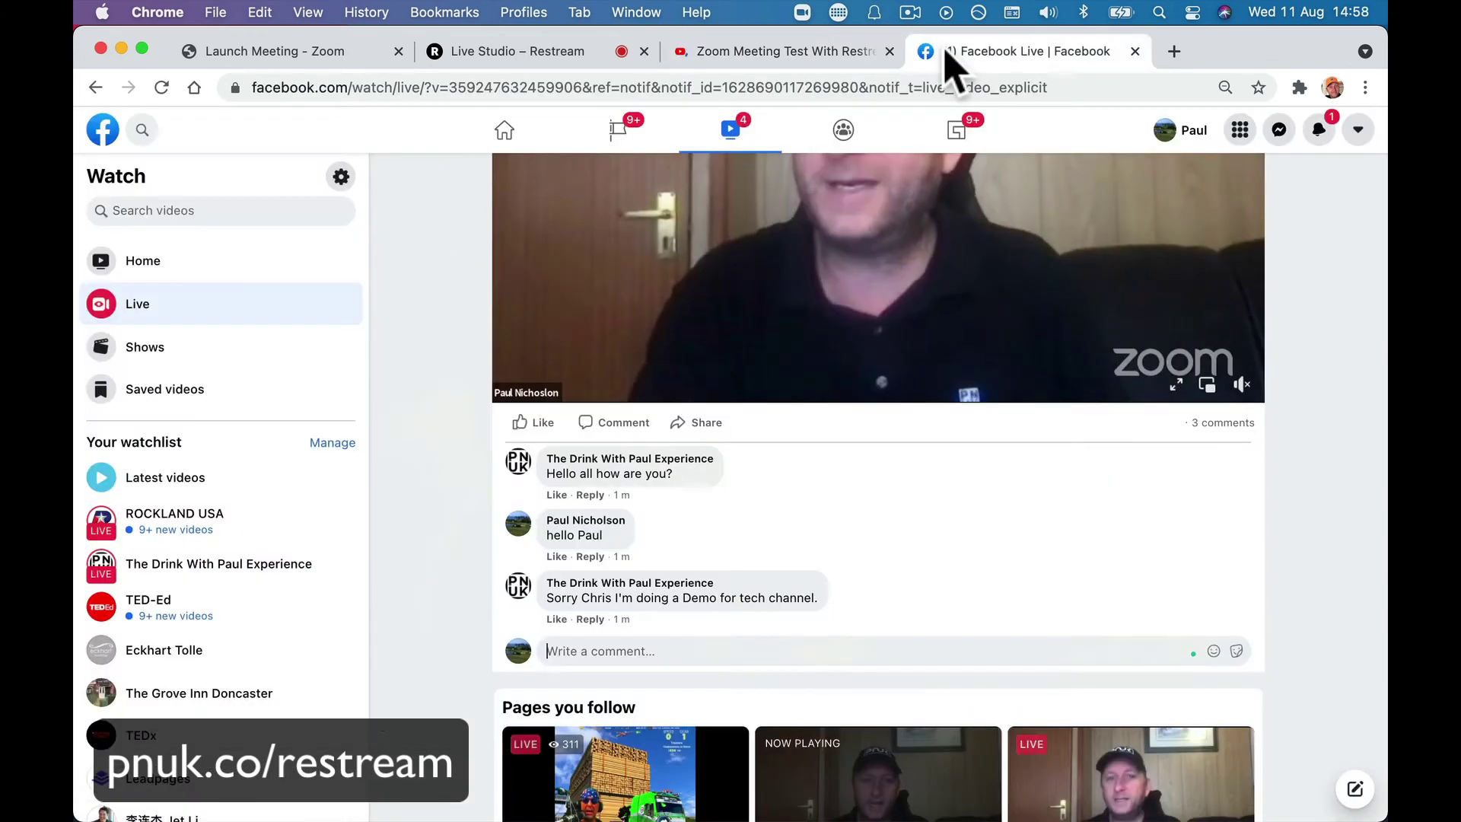
{"action": "scroll", "coordinate": [730, 335], "scroll_direction": "up", "scroll_amount": 3}
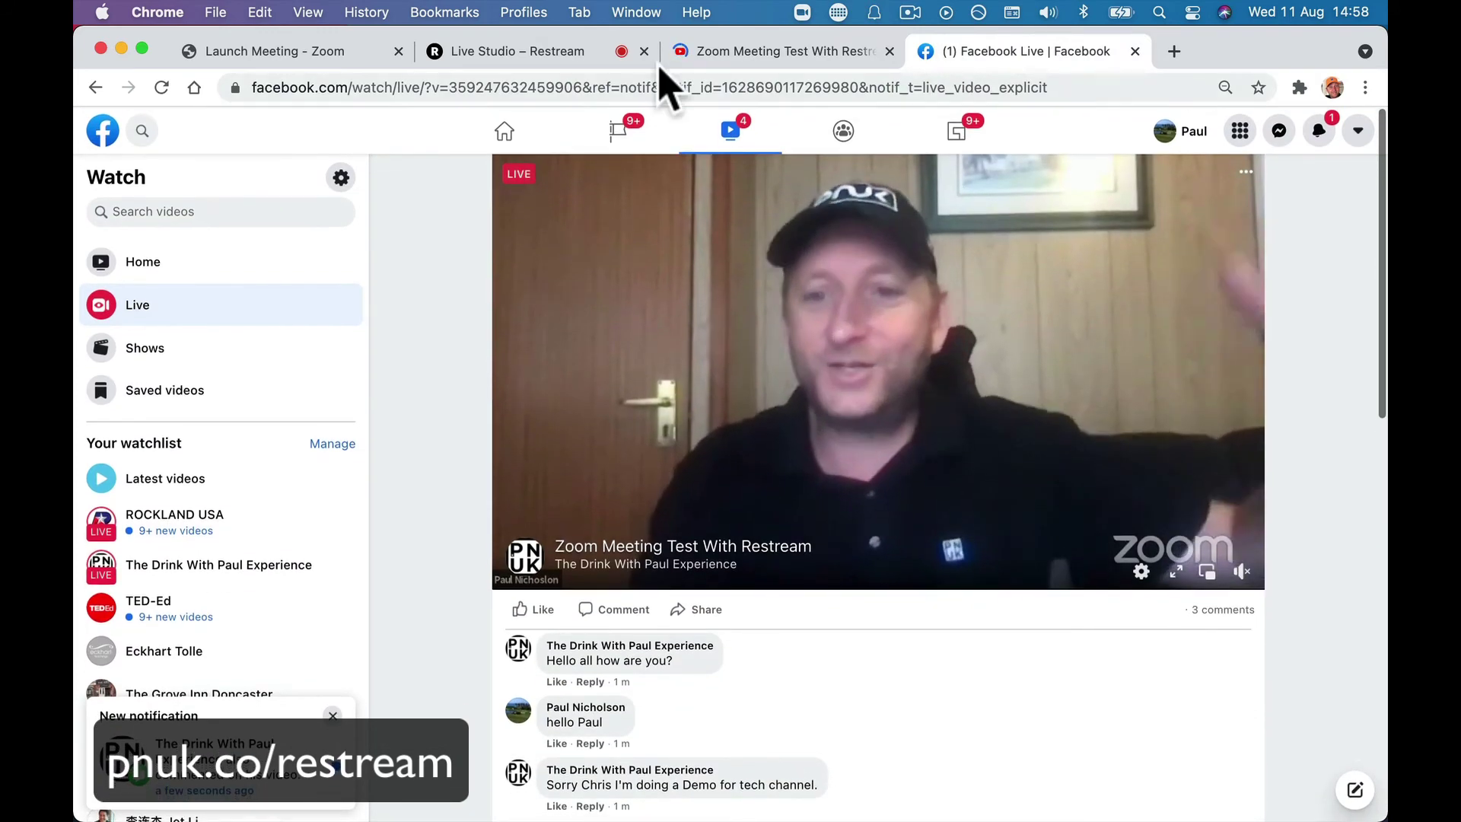
Open the PN_UK Twitch channel at twitch.tv/pn_uk in place of Facebook and send "hello" in its stream chat
{"action": "left_click", "coordinate": [656, 78]}
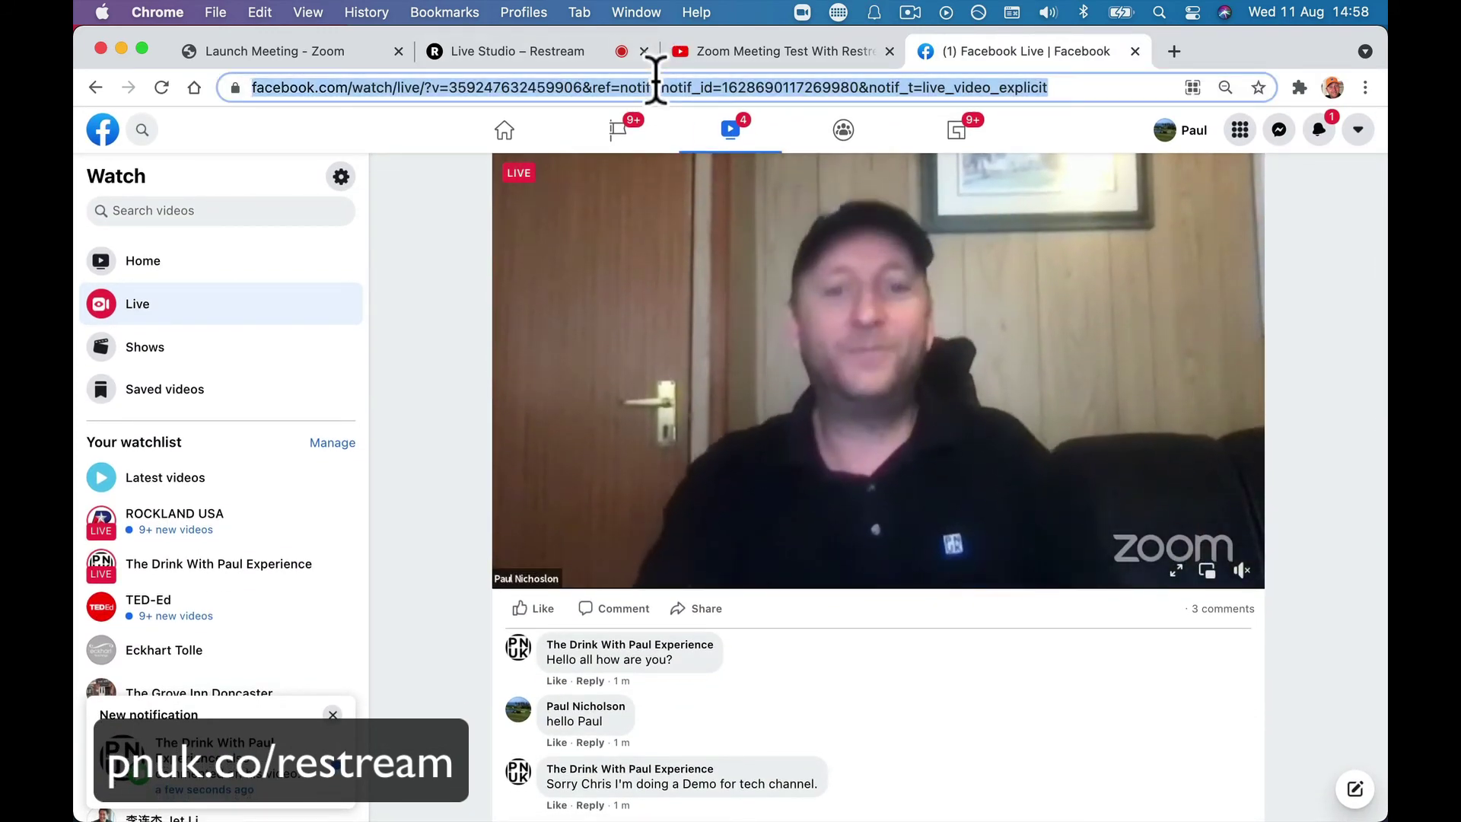
{"action": "type", "text": "twit"}
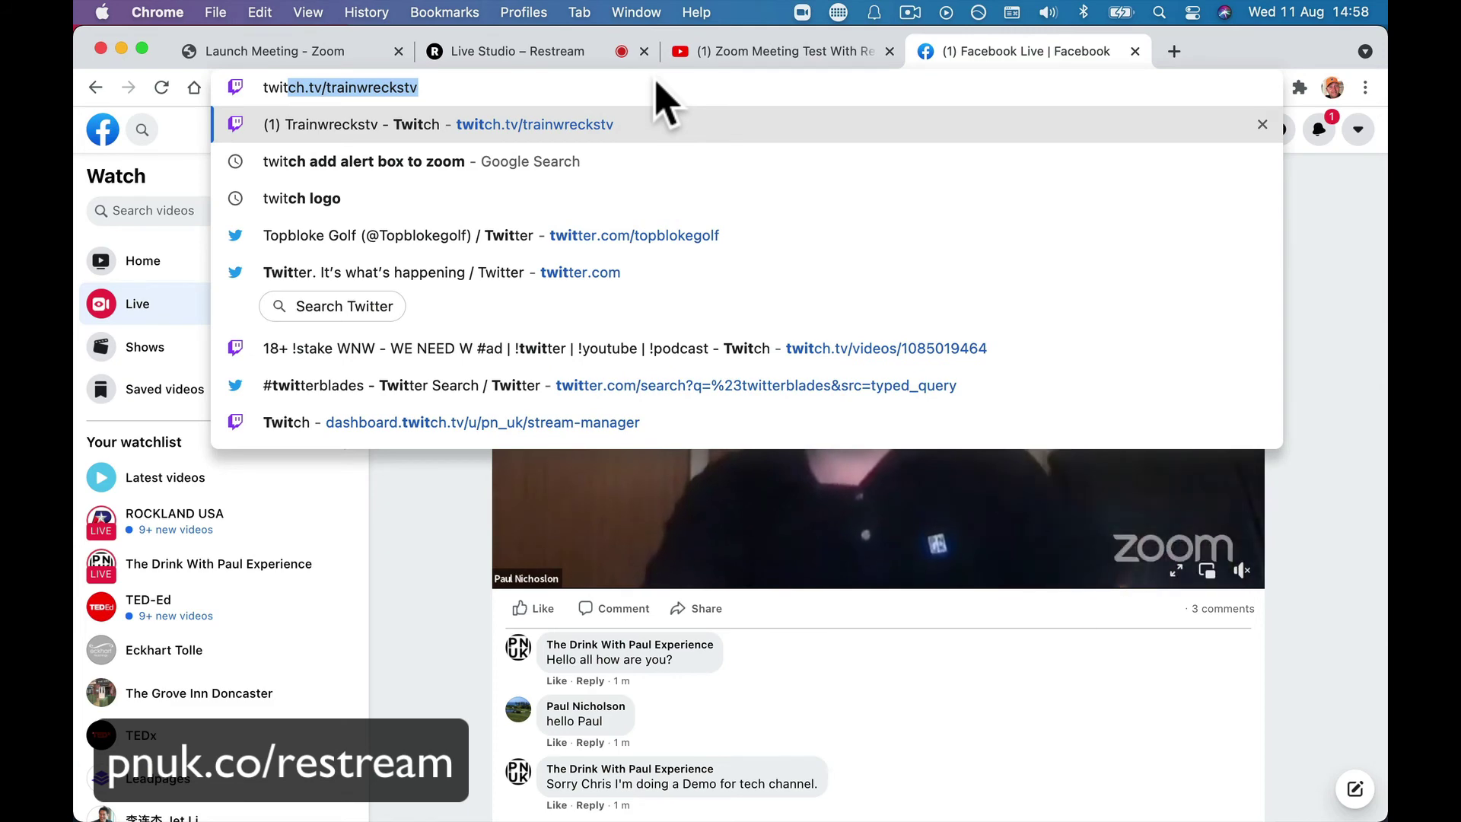
{"action": "type", "text": "ch."}
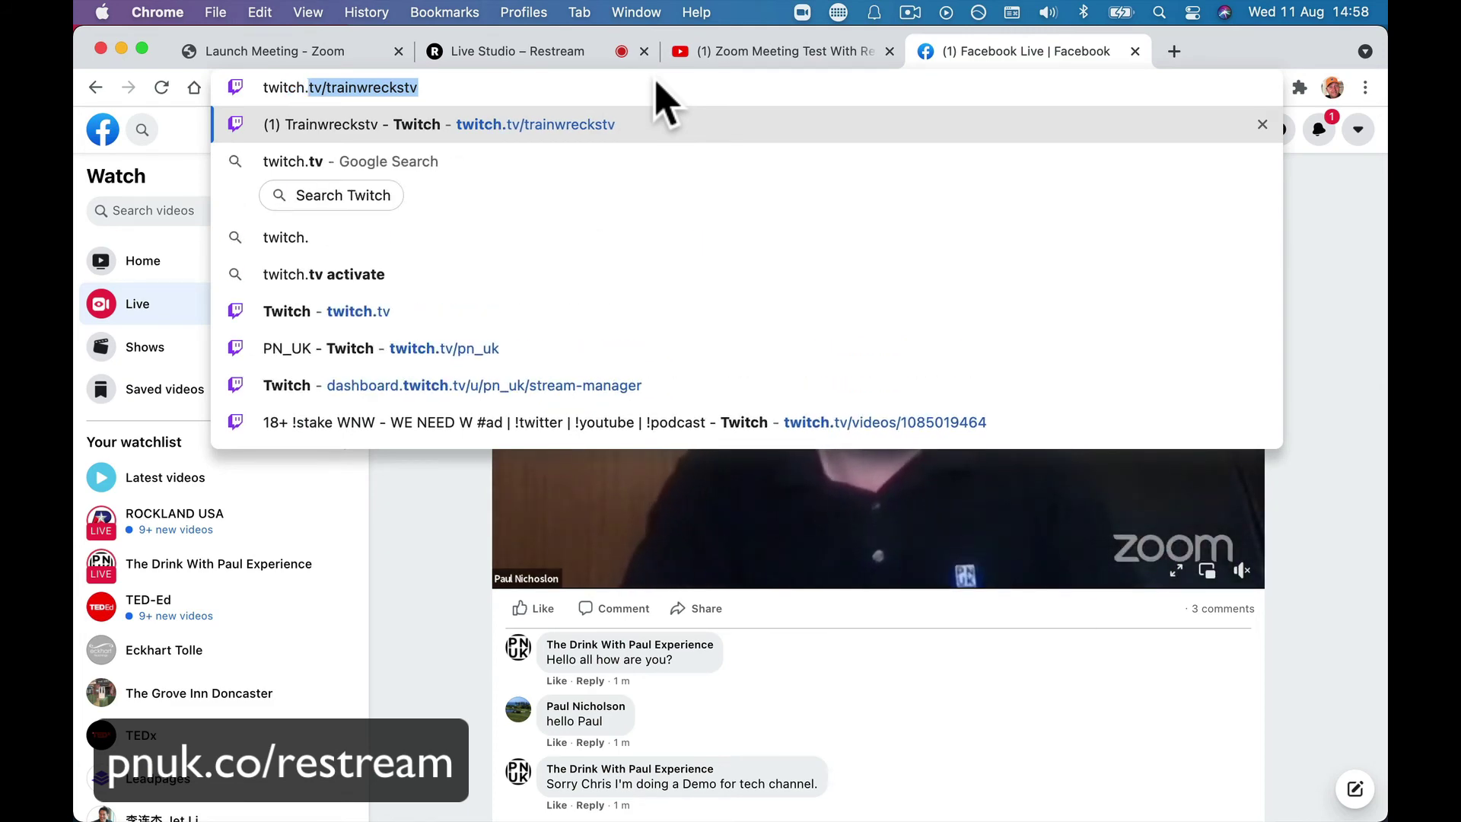
{"action": "left_click", "coordinate": [695, 349]}
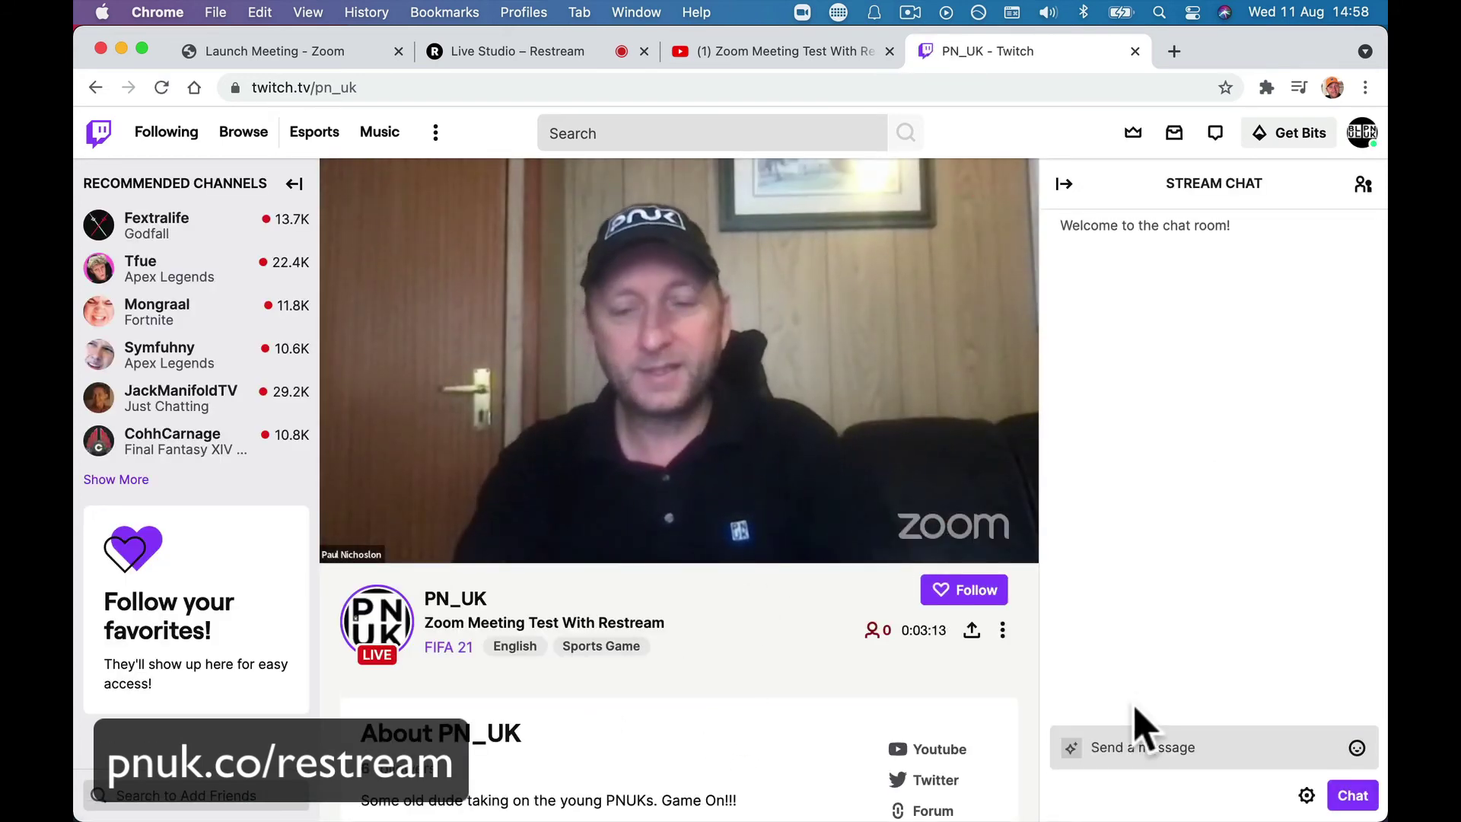
{"action": "left_click", "coordinate": [1136, 747]}
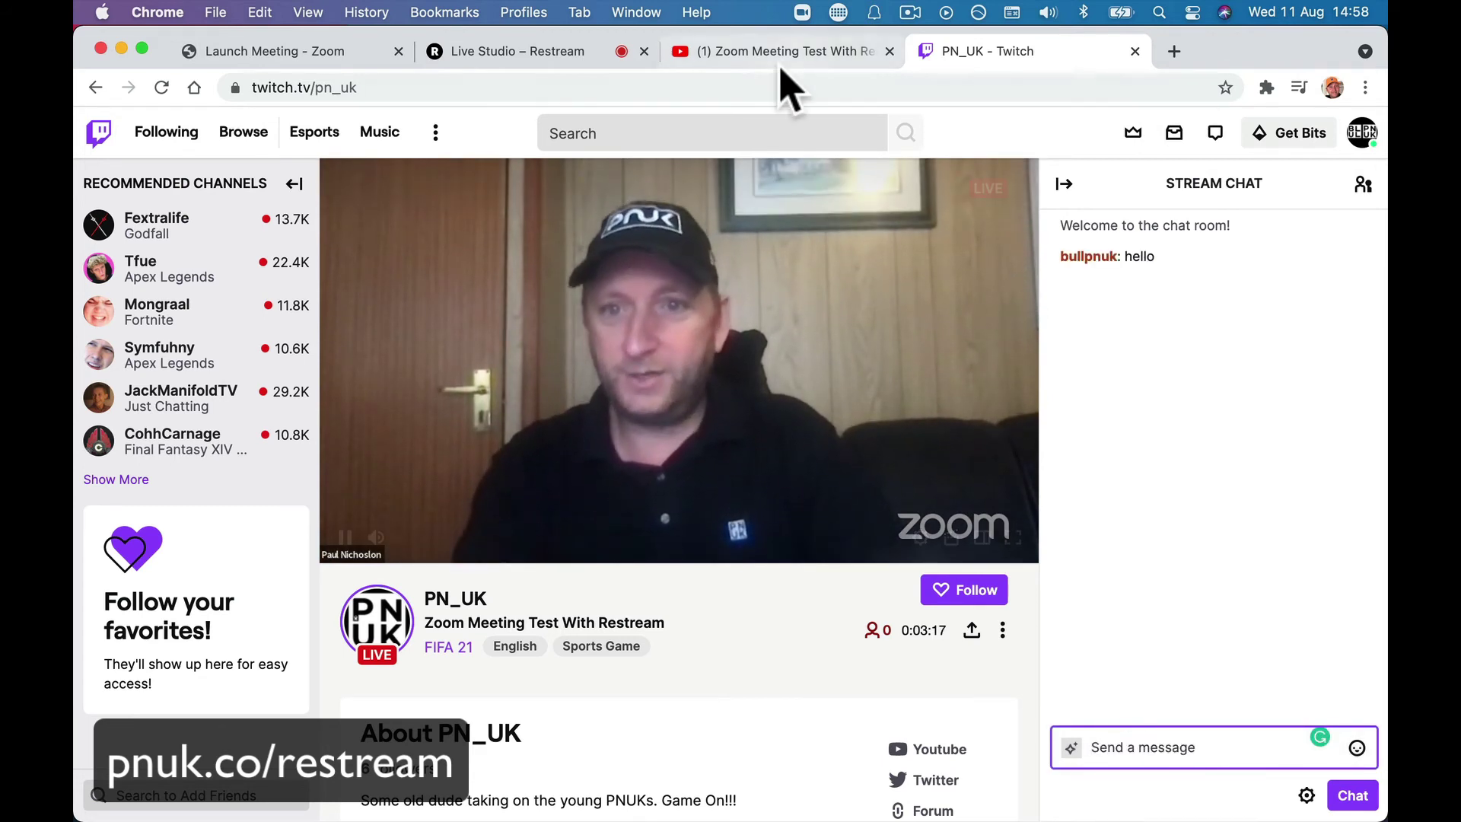
Return to the Live Studio chat and view the options for the Twitch comment, closing them without choosing one
{"action": "left_click", "coordinate": [477, 55]}
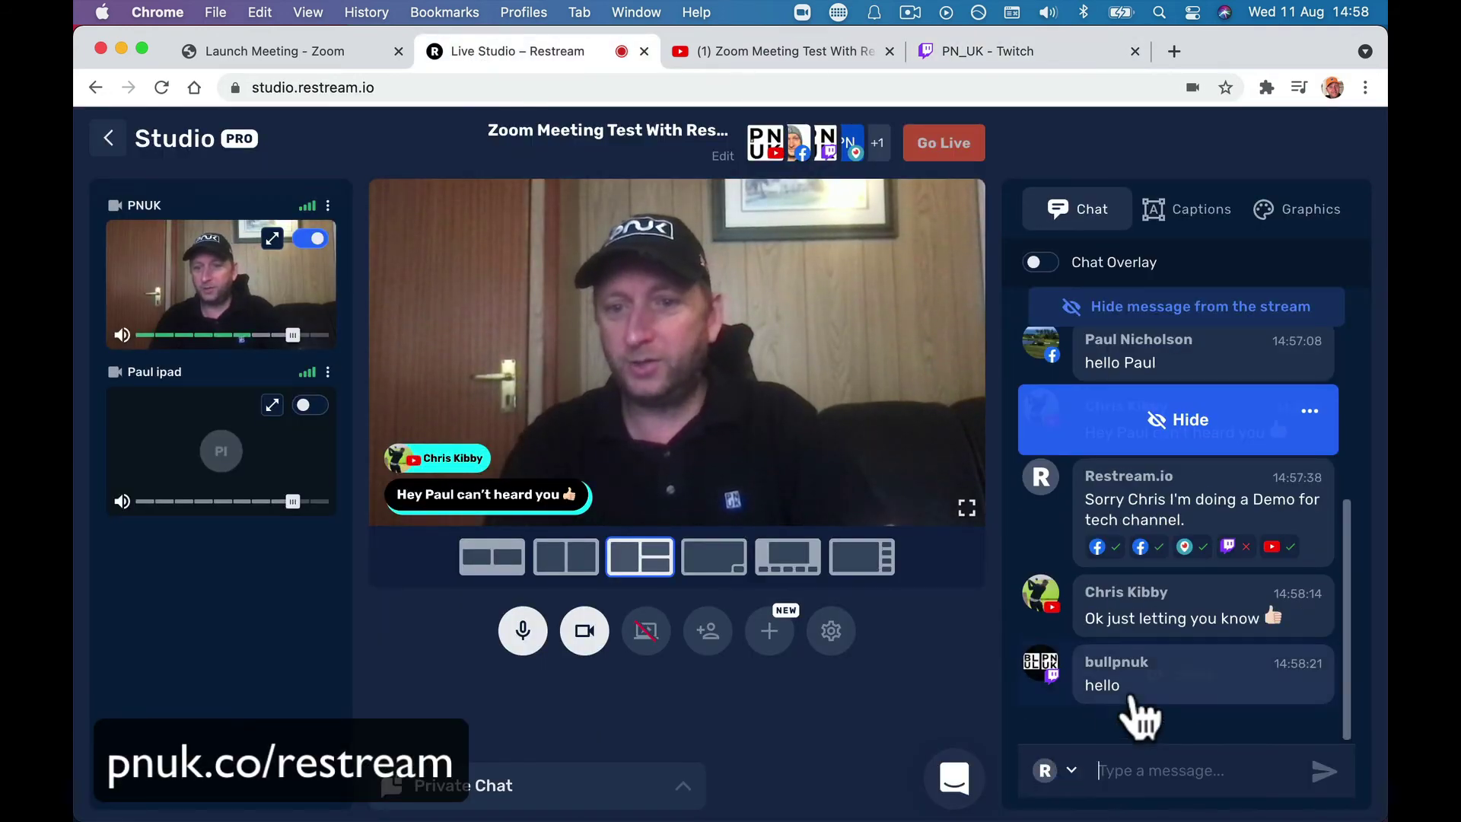
{"action": "left_click", "coordinate": [1311, 673]}
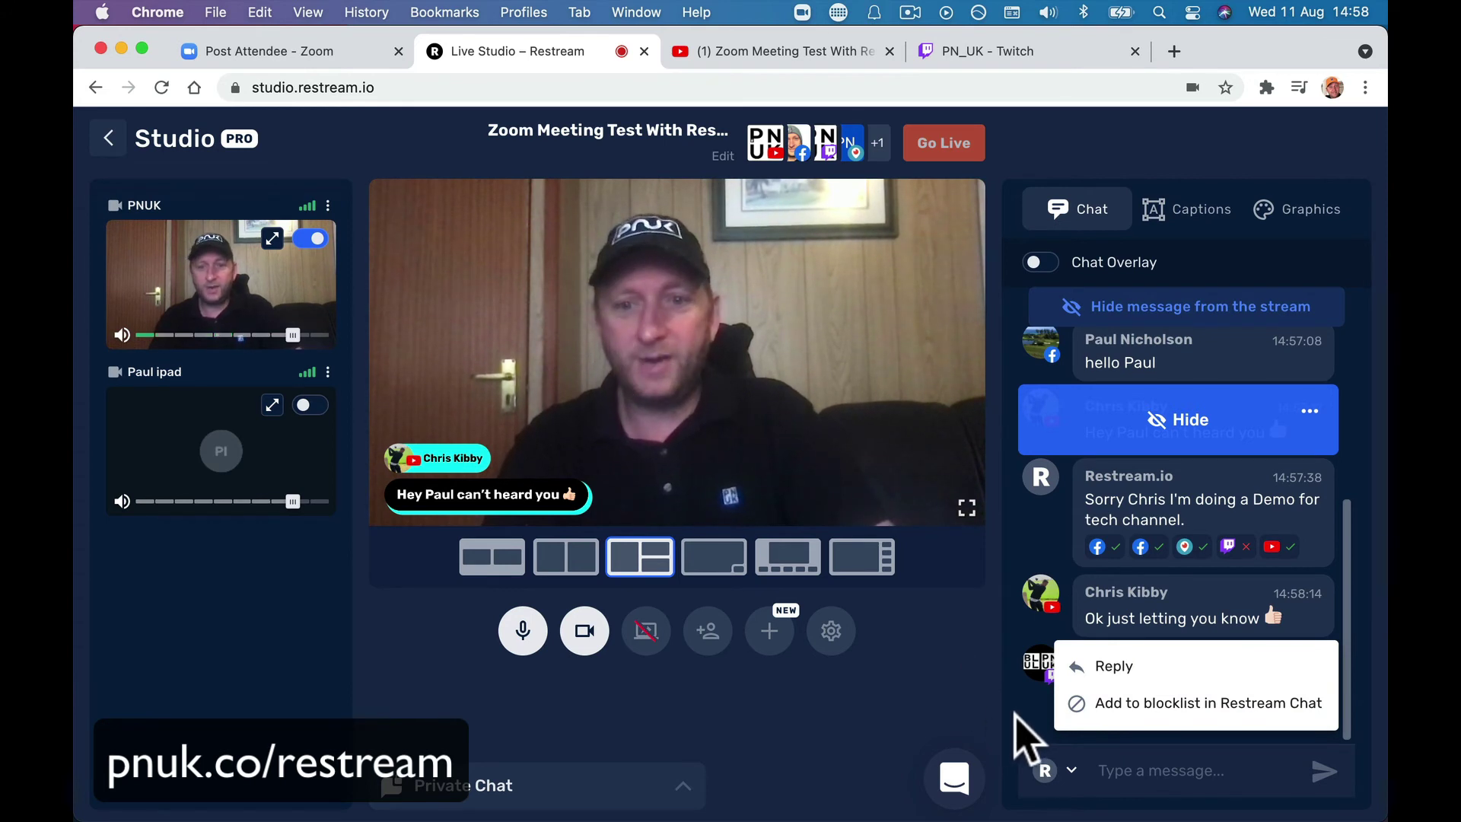
{"action": "left_click", "coordinate": [1122, 773]}
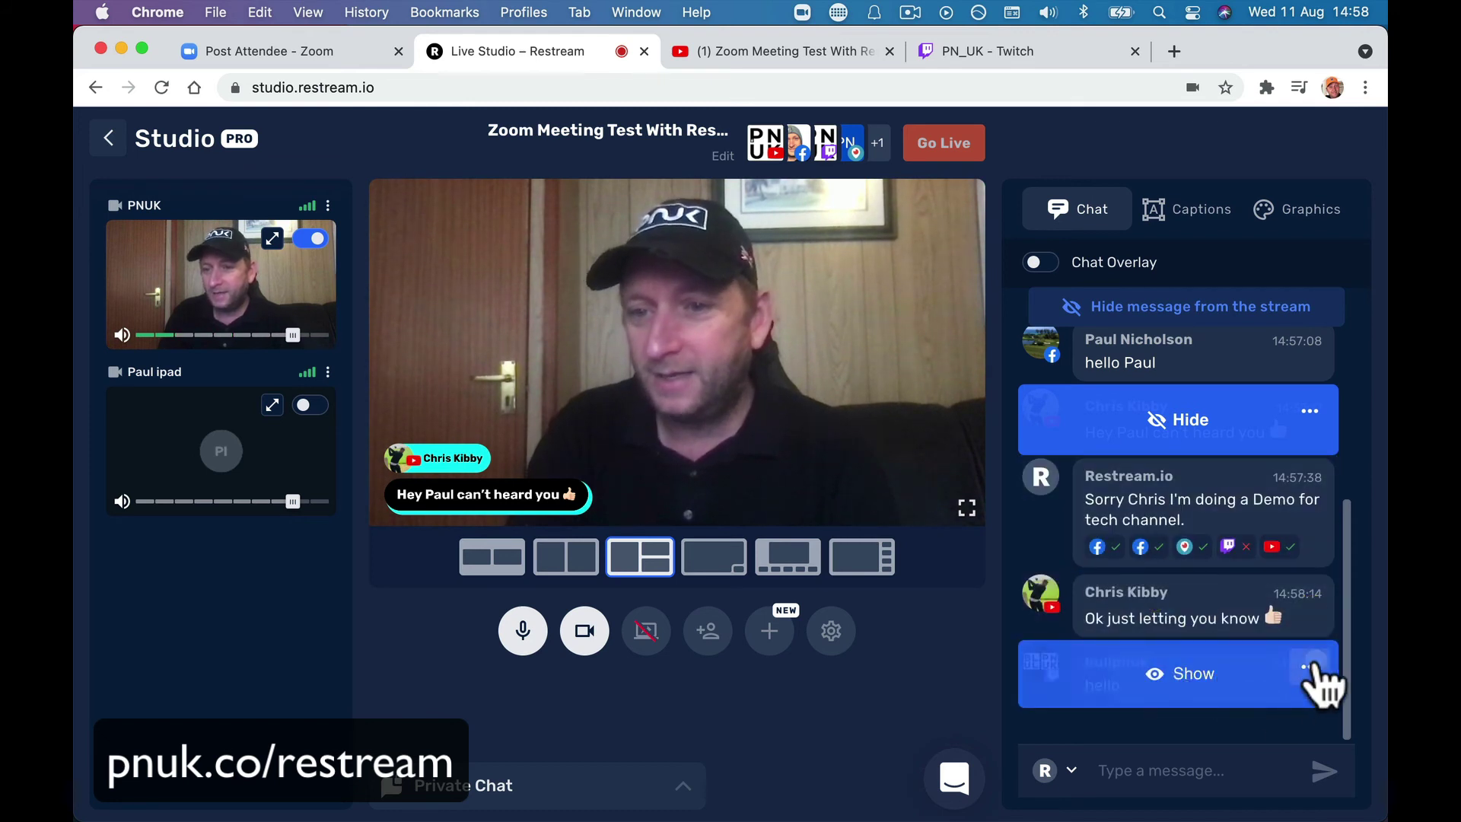
Reply "hello mate" to the Twitch viewer's "hello" comment from the Live Studio chat
{"action": "left_click", "coordinate": [1309, 660]}
{"action": "left_click", "coordinate": [1242, 679]}
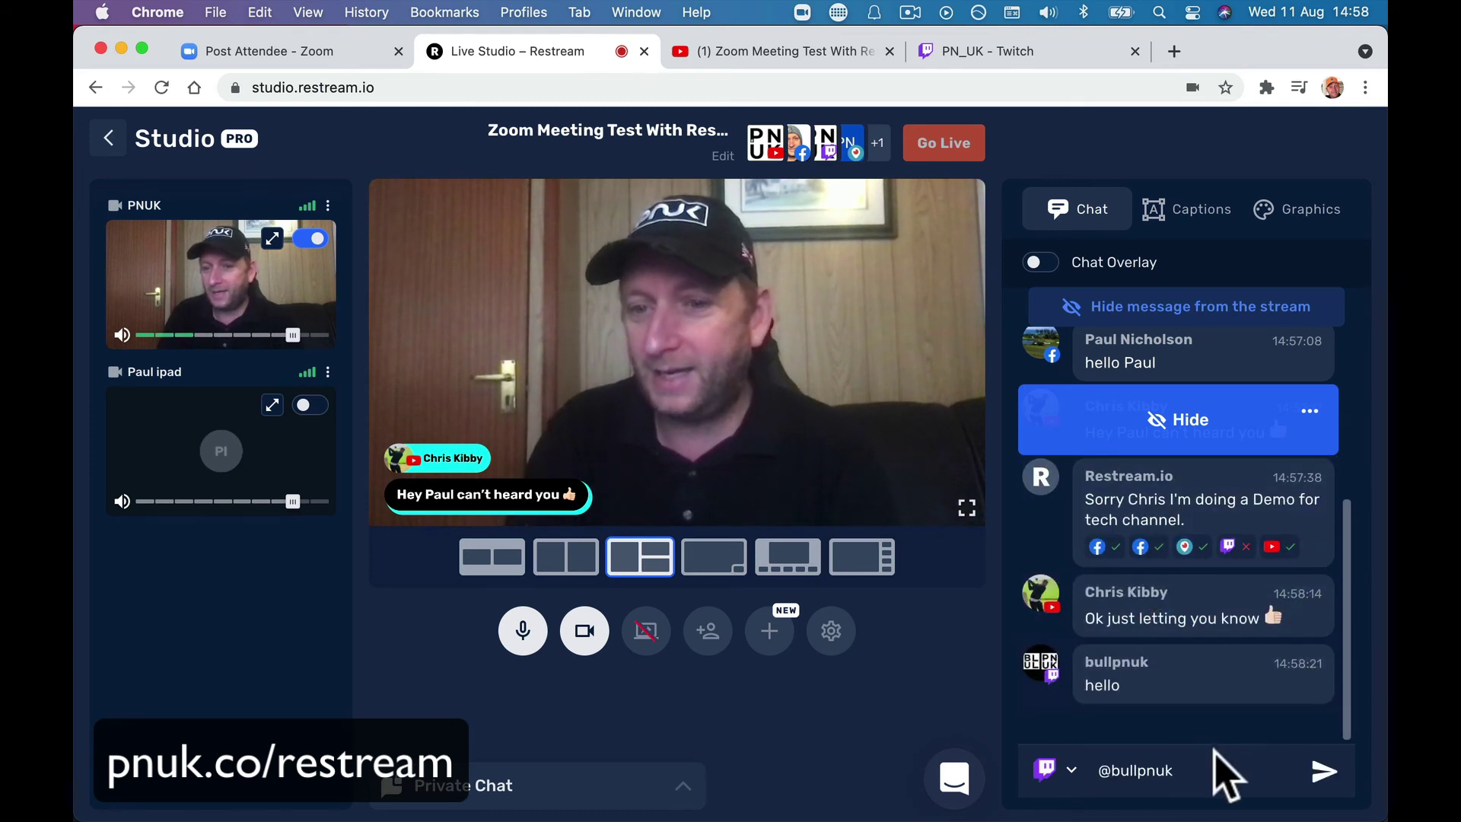
{"action": "type", "text": "hello "}
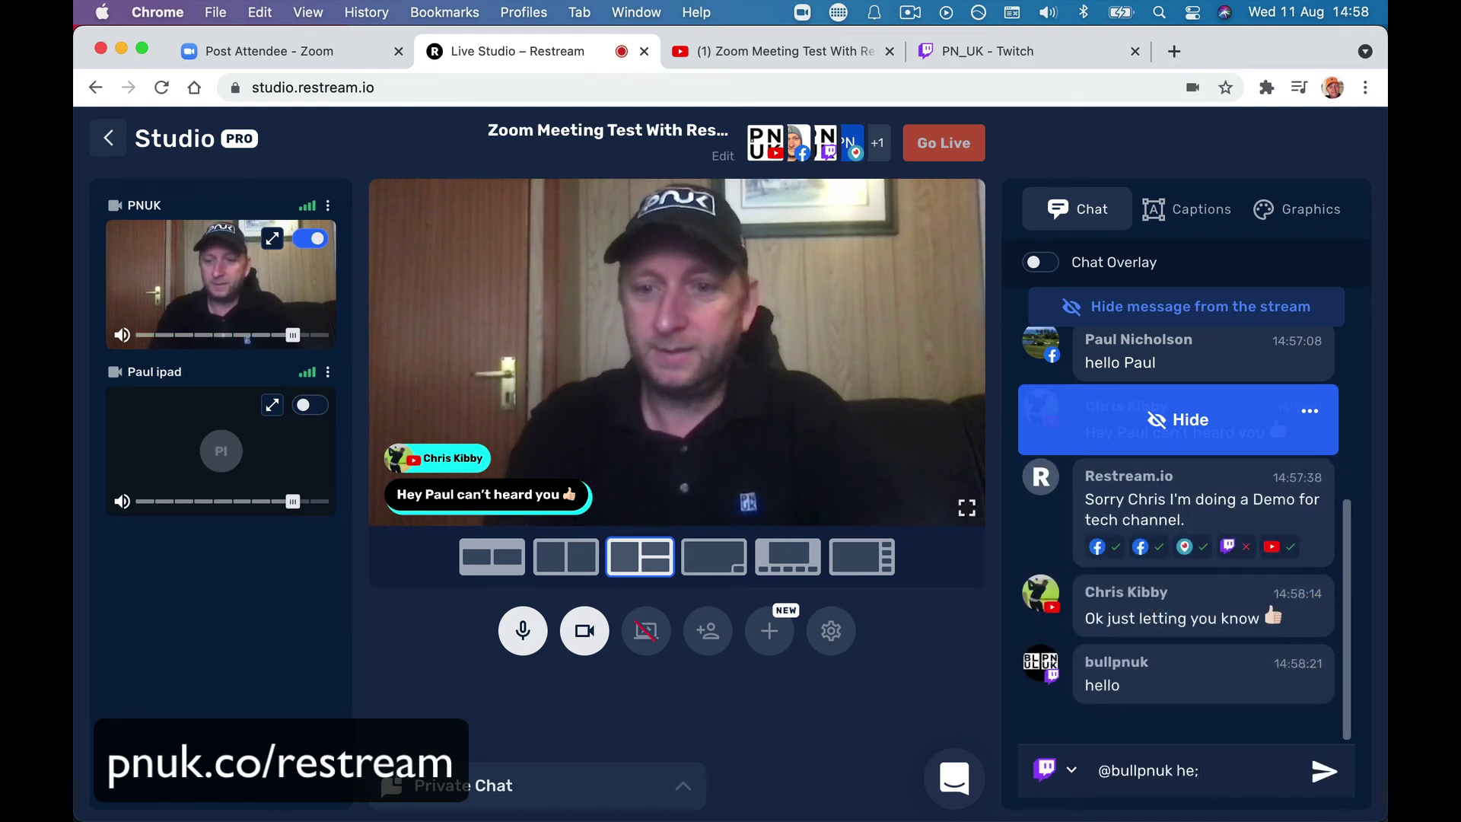
{"action": "type", "text": "mate"}
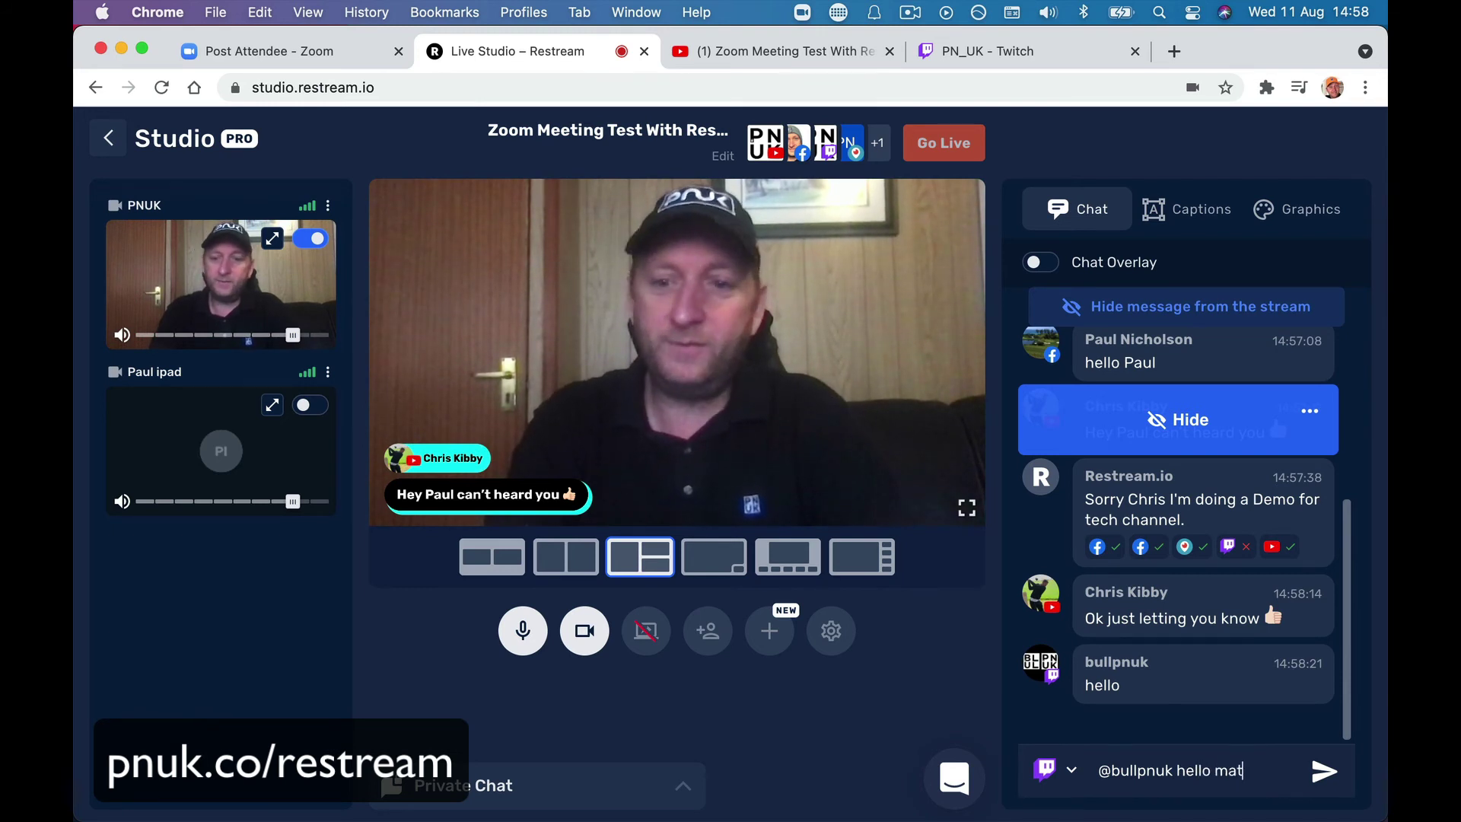
{"action": "key", "text": "Return"}
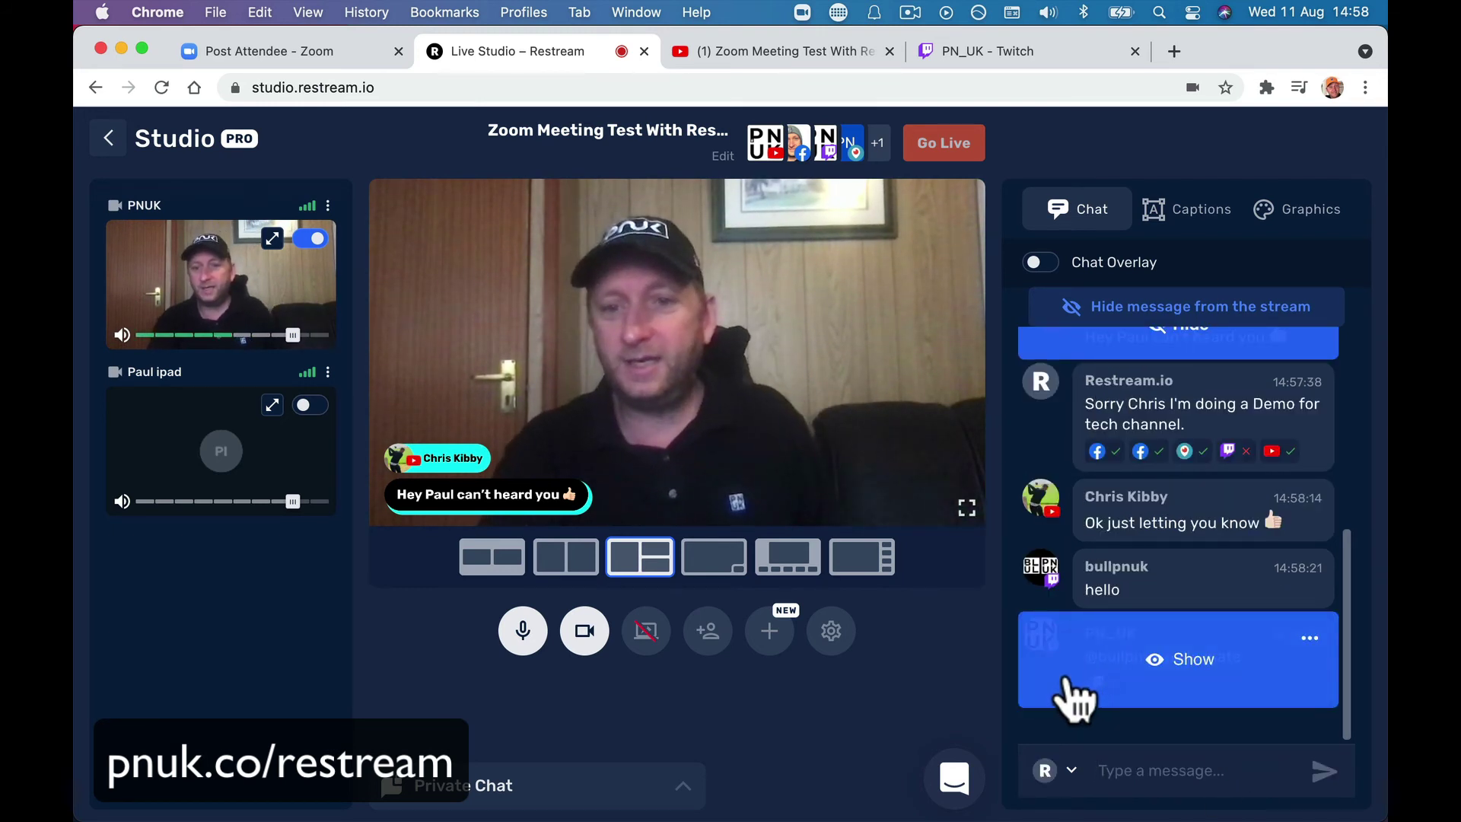
Check the reply in the Twitch stream chat, then go back through Live Studio to the Zoom meeting
{"action": "left_click", "coordinate": [959, 55]}
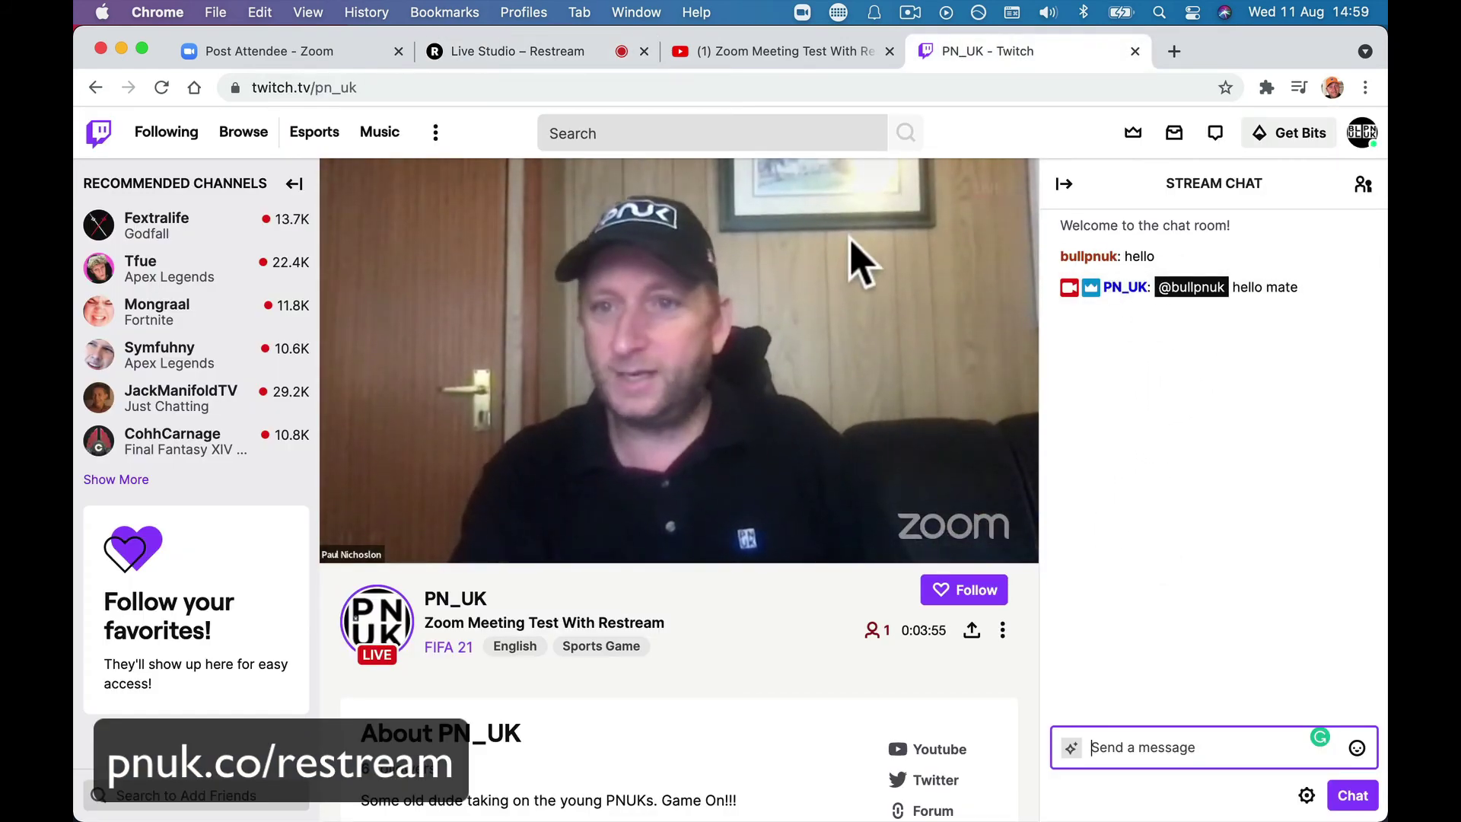
{"action": "left_click", "coordinate": [518, 54]}
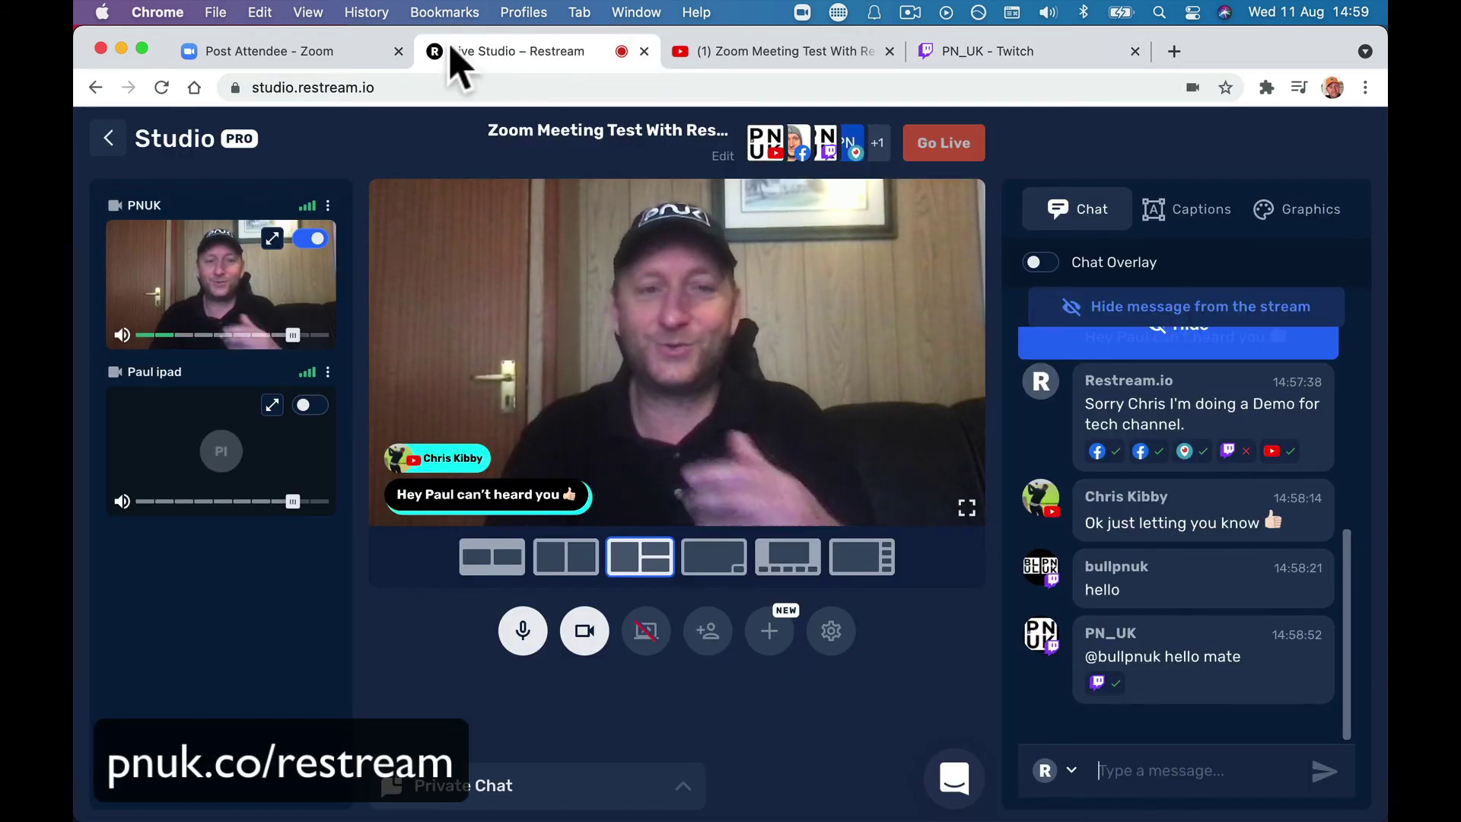
{"action": "left_click", "coordinate": [308, 54]}
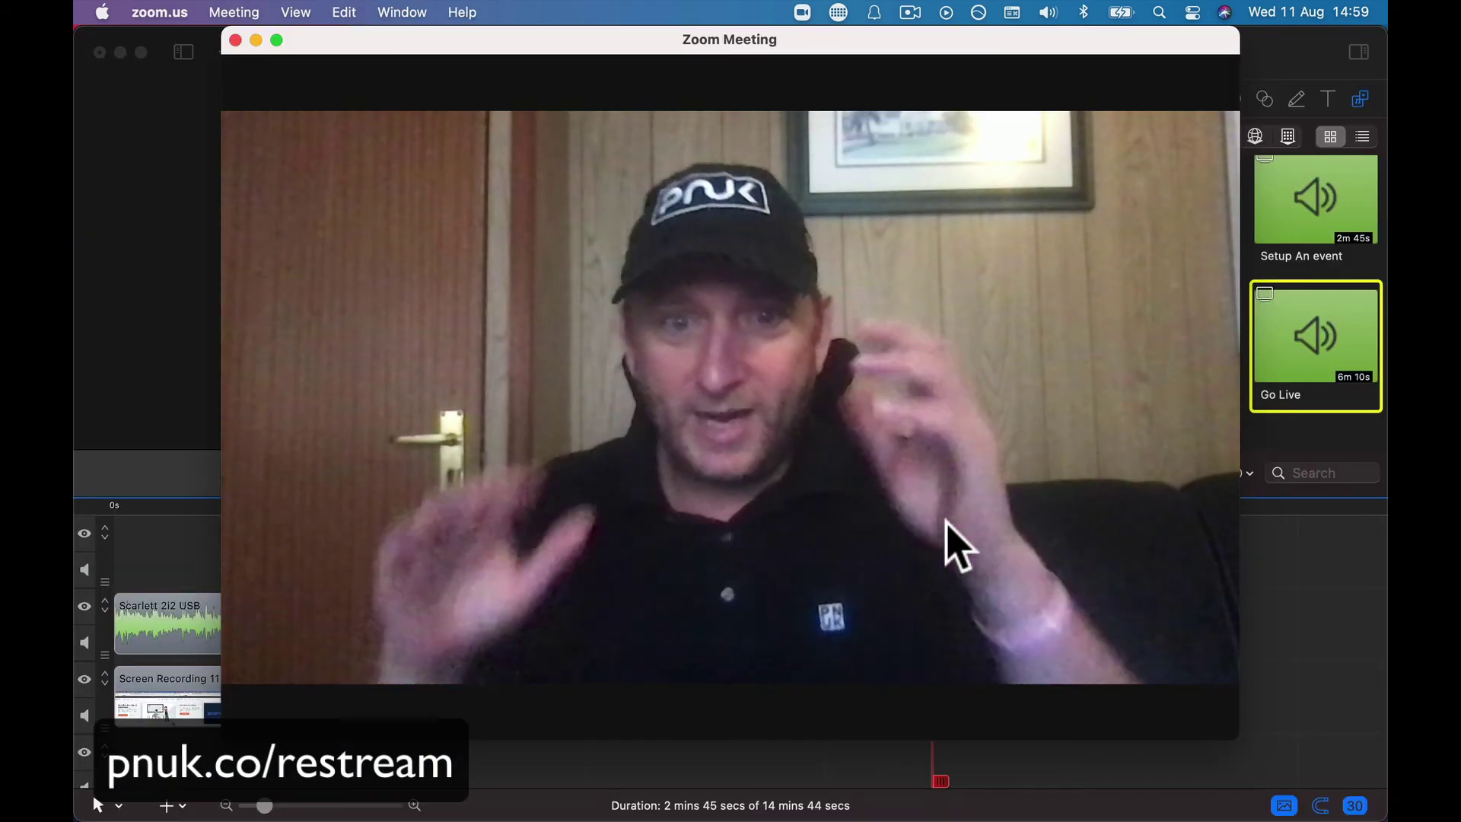
End the live-streamed Zoom meeting for all participants
{"action": "mouse_move", "coordinate": [1102, 414]}
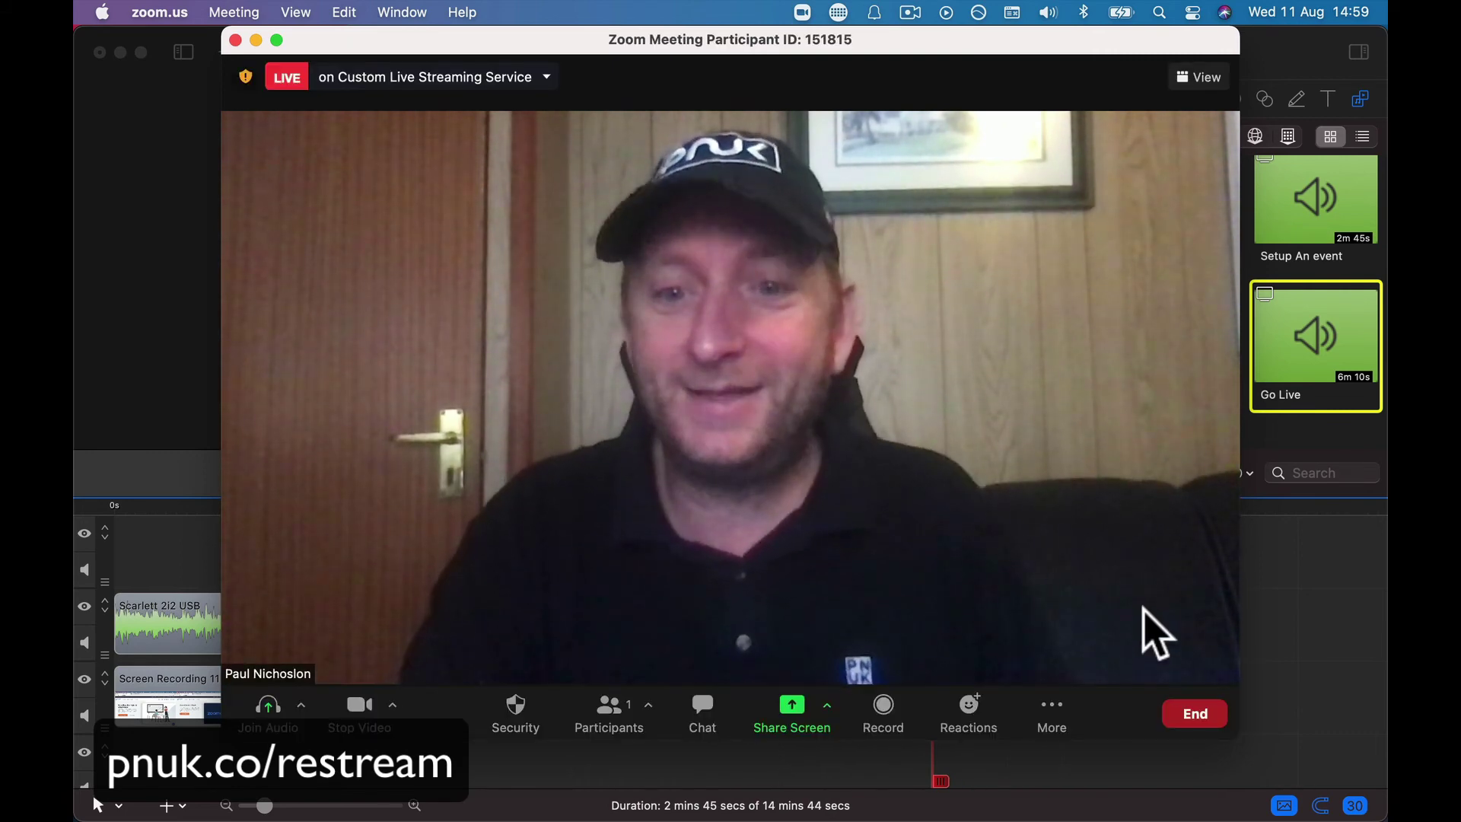
{"action": "left_click", "coordinate": [1194, 715]}
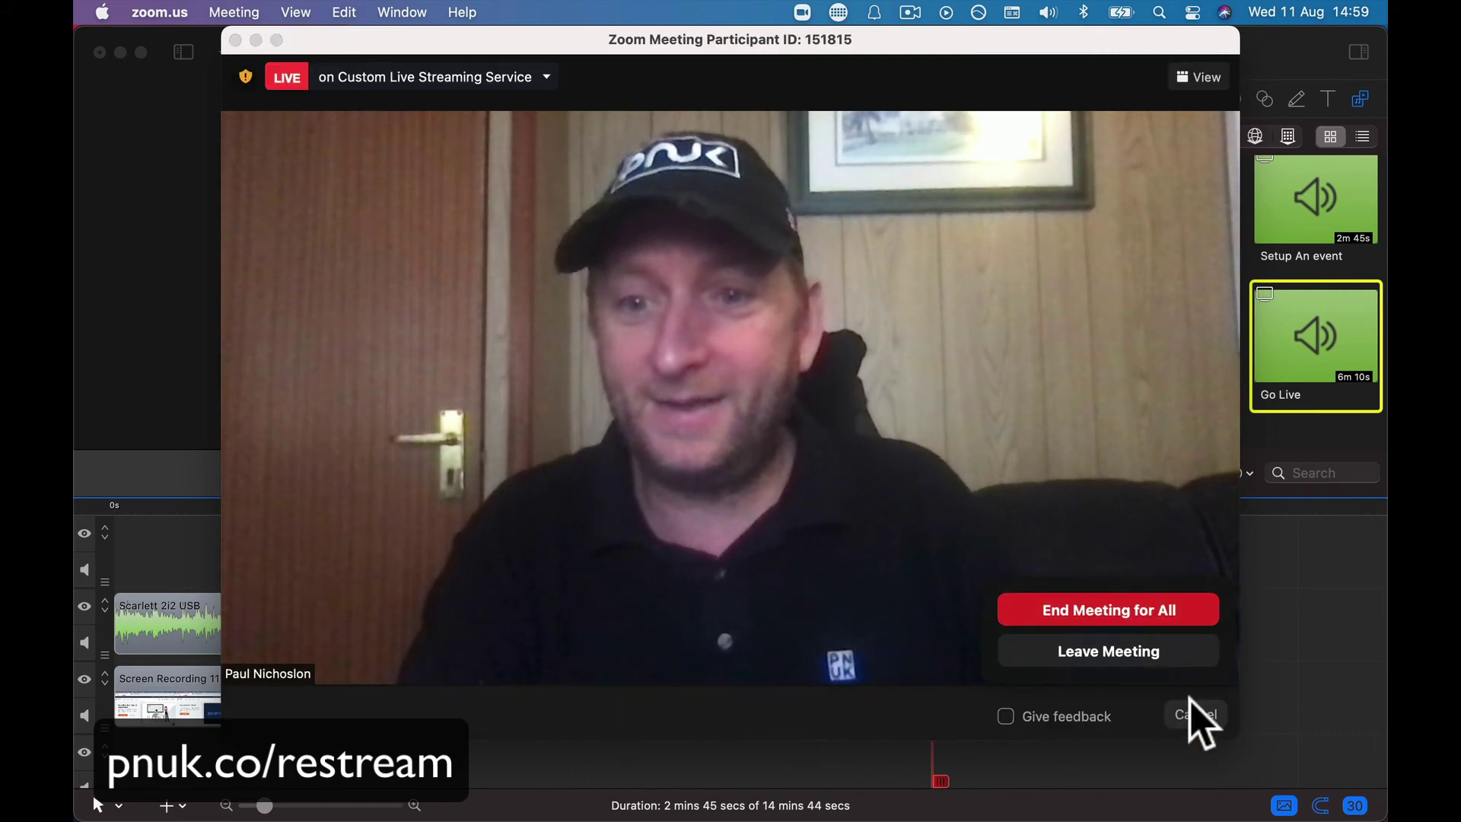
{"action": "left_click", "coordinate": [1178, 614]}
Switch through Chrome to Mail and close the blank message window
{"action": "mouse_move", "coordinate": [670, 807]}
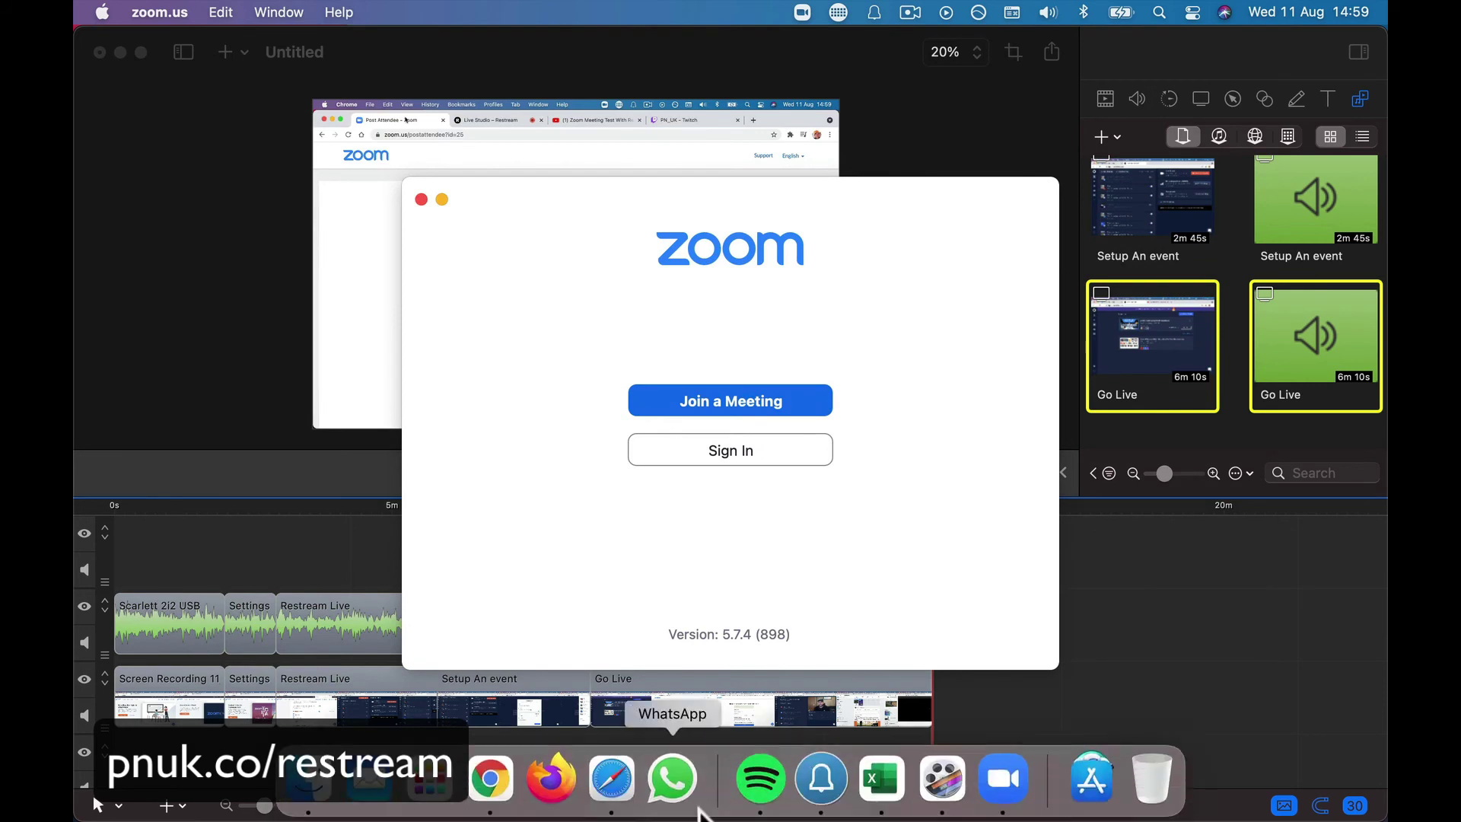
{"action": "left_click", "coordinate": [491, 778]}
{"action": "left_click", "coordinate": [400, 796]}
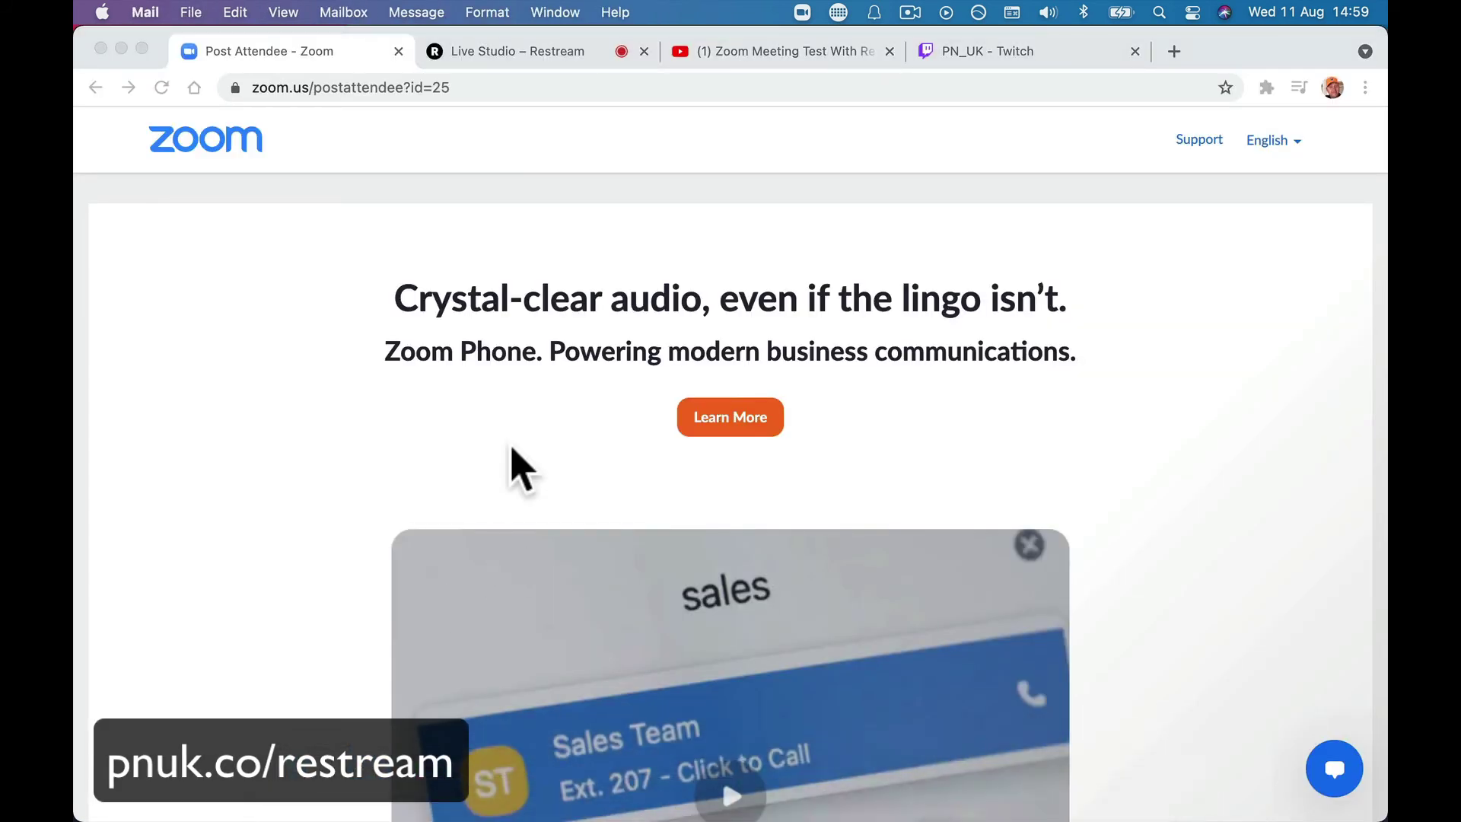
{"action": "left_click", "coordinate": [548, 56]}
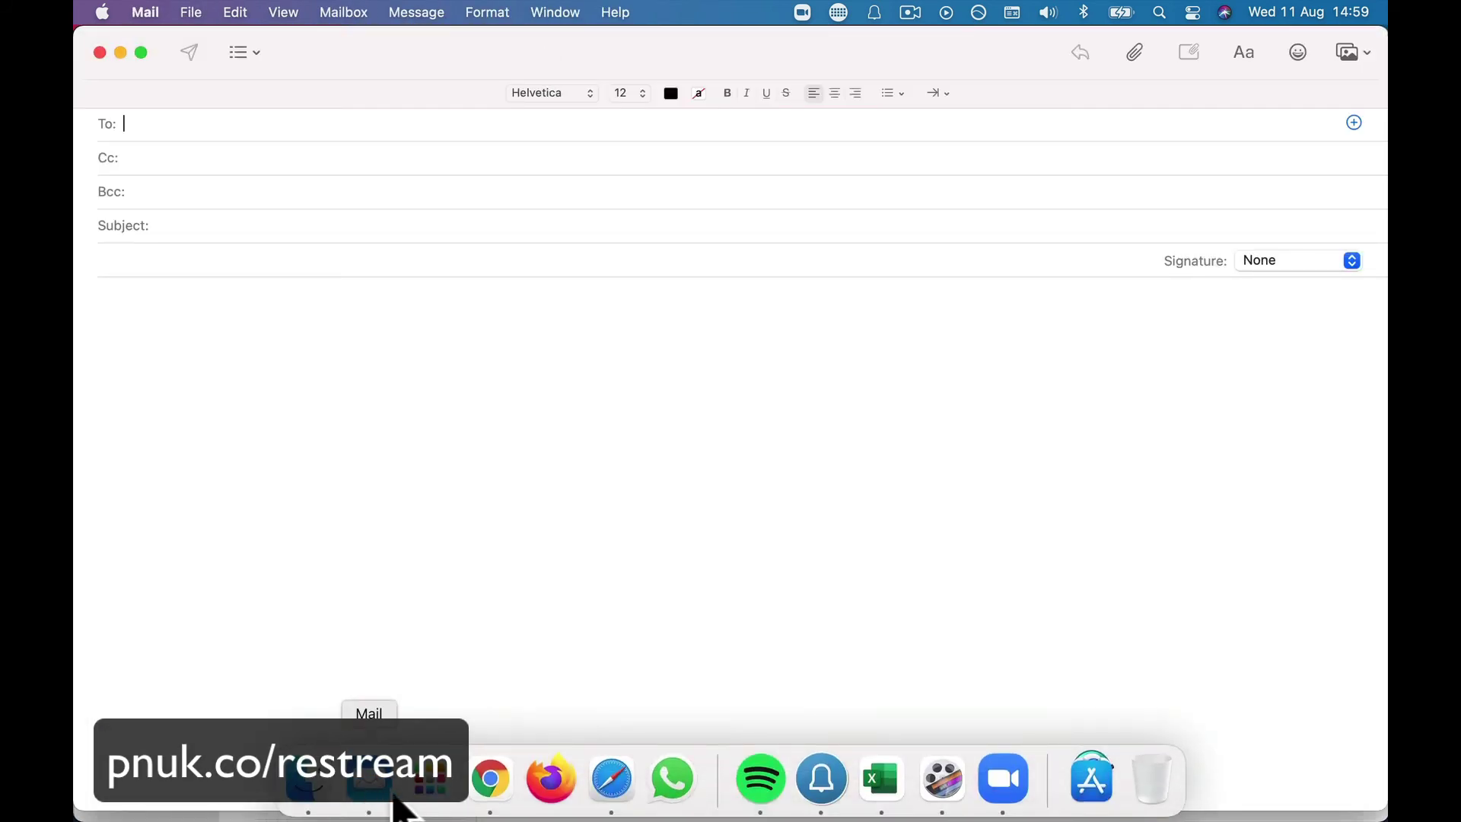
{"action": "left_click", "coordinate": [101, 53]}
{"action": "mouse_move", "coordinate": [487, 795]}
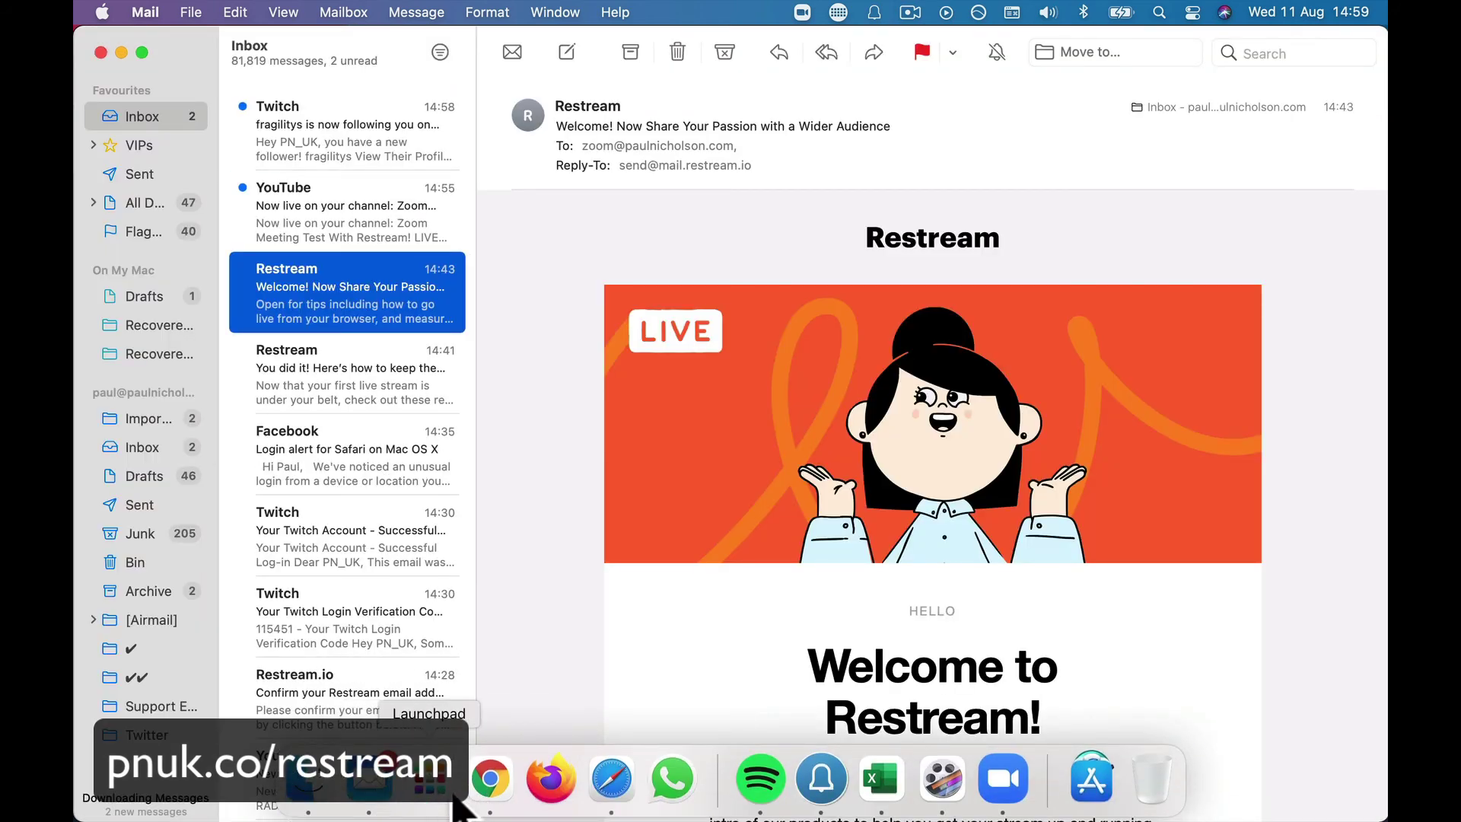
Return to Live Studio in Chrome and leave it for the Restream Destinations dashboard
{"action": "left_click", "coordinate": [493, 780]}
{"action": "left_click", "coordinate": [530, 55]}
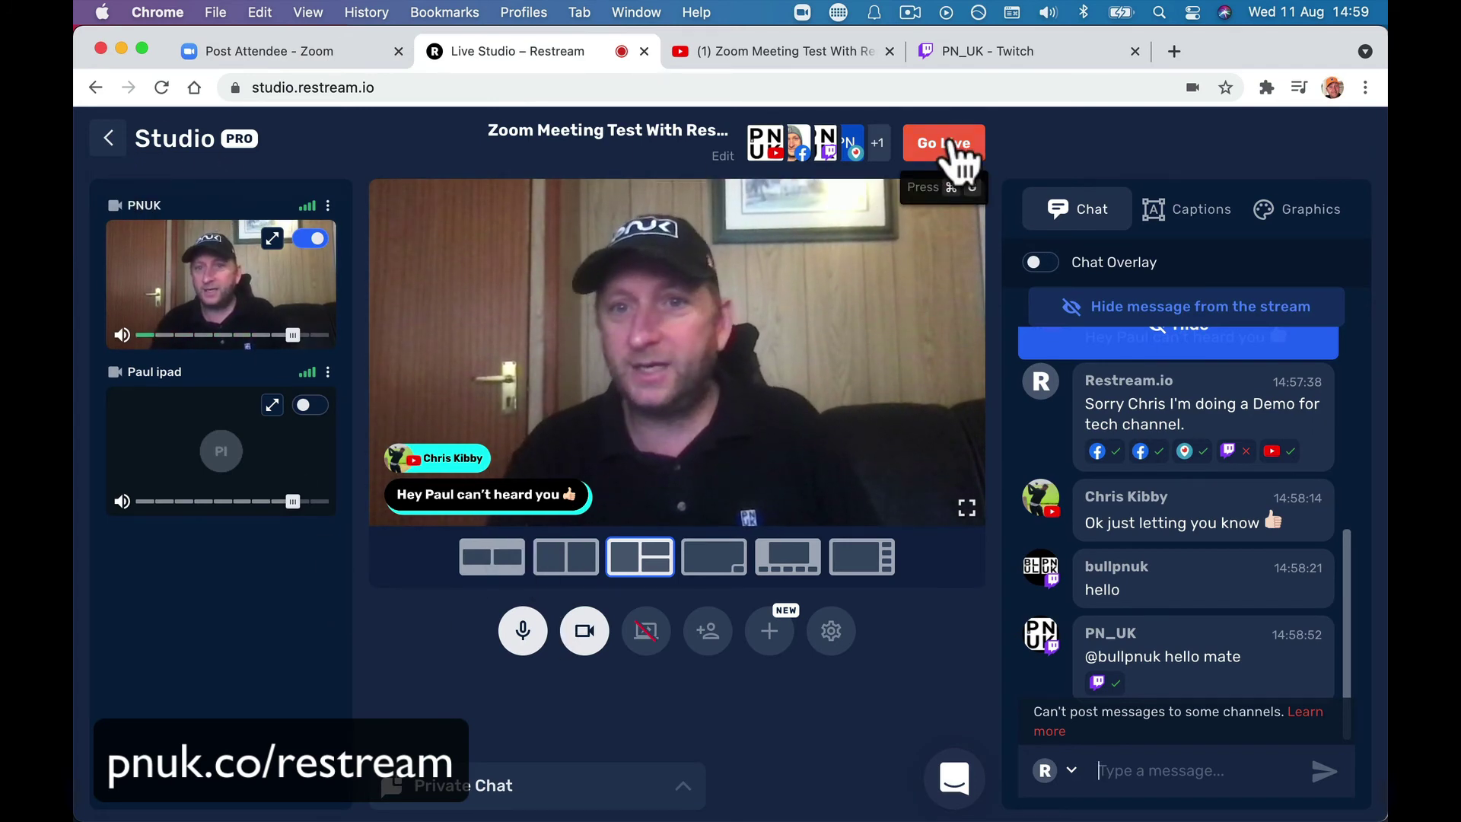
{"action": "left_click", "coordinate": [110, 141]}
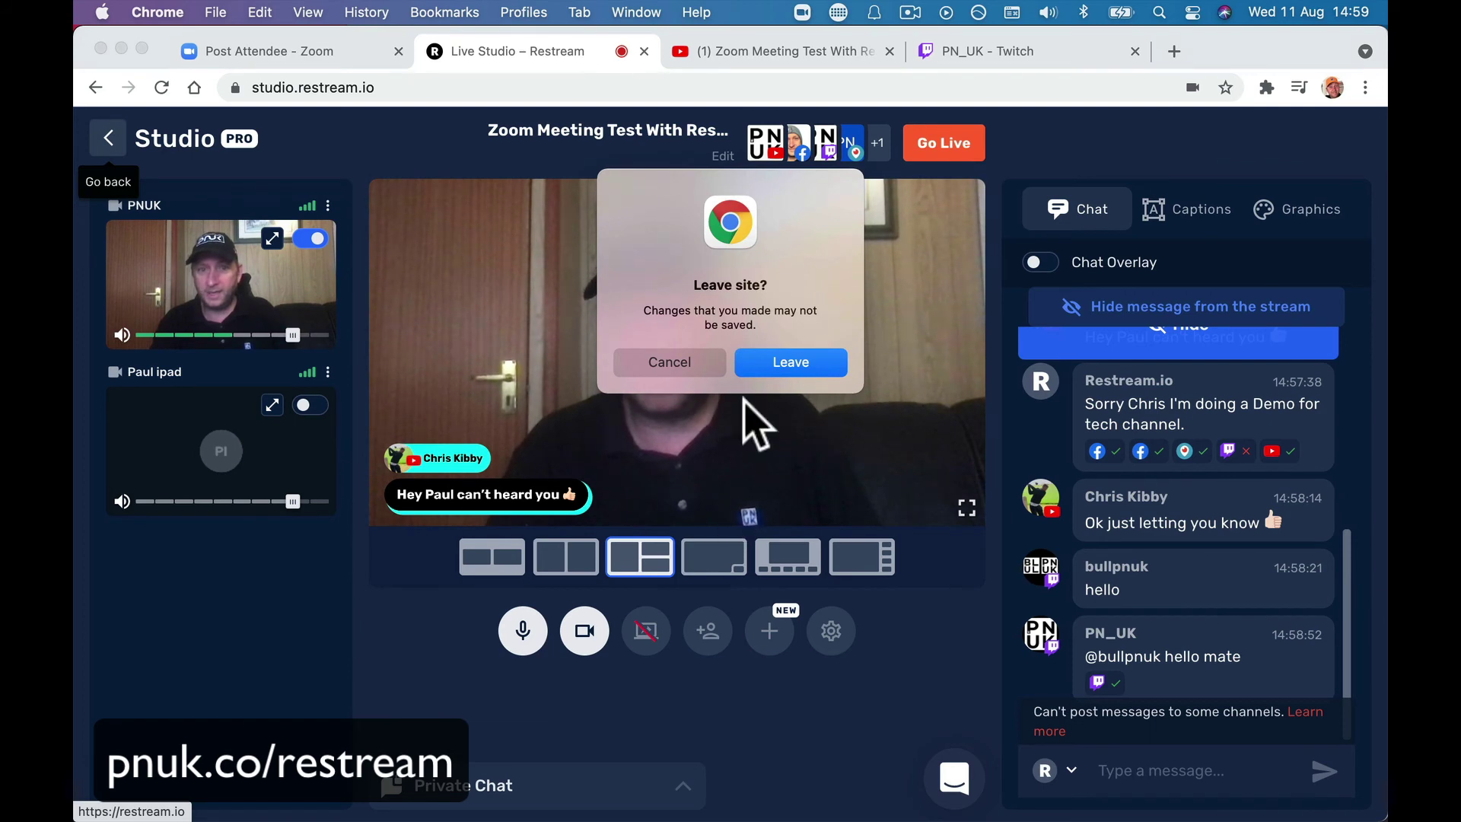
{"action": "left_click", "coordinate": [758, 364]}
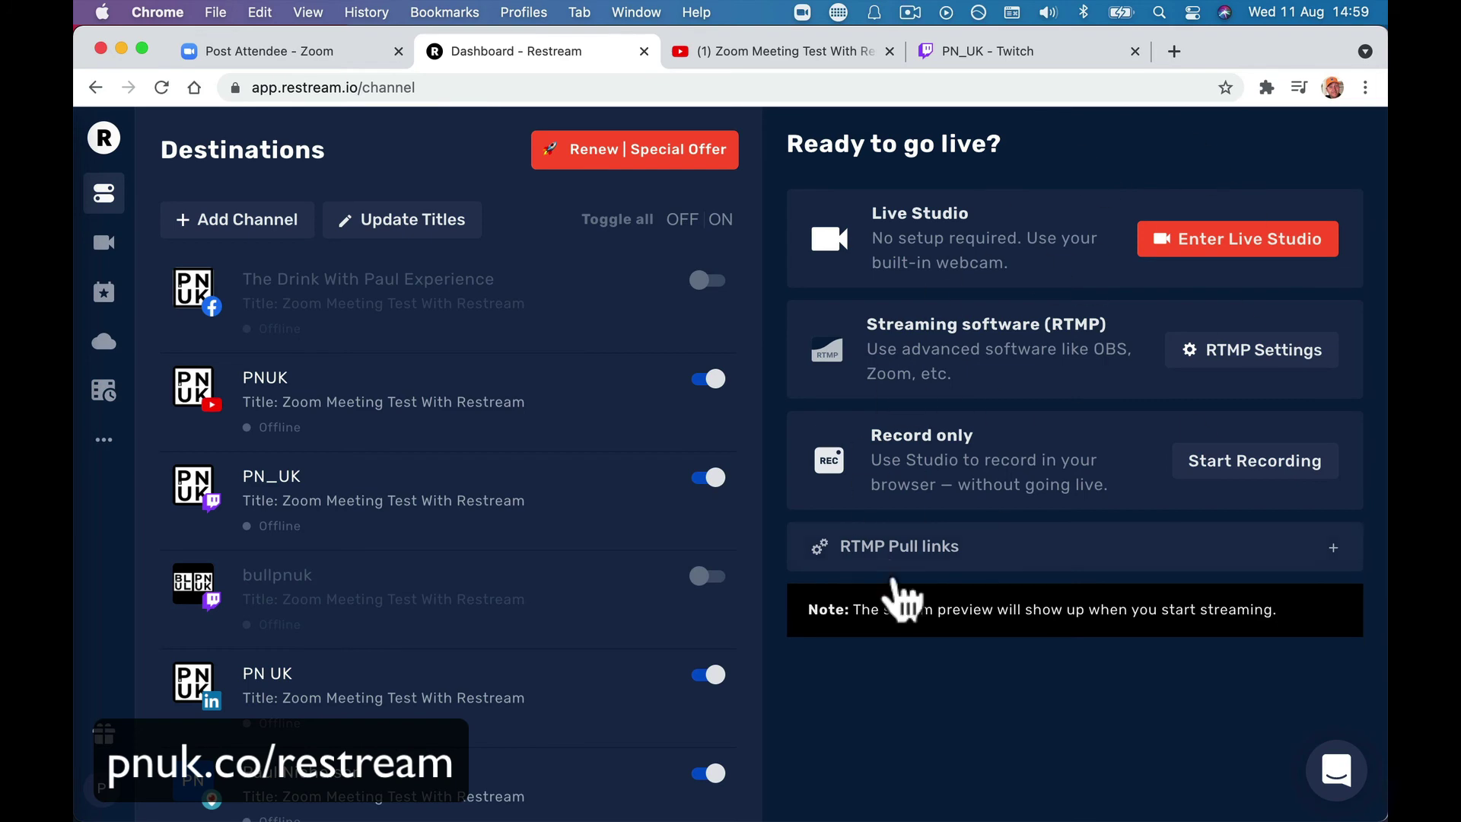
Read the YouTube email "Now live on your channel: Zoom Meeting Test With Restream!" in the Mail inbox
{"action": "left_click", "coordinate": [391, 799]}
{"action": "left_click", "coordinate": [342, 228]}
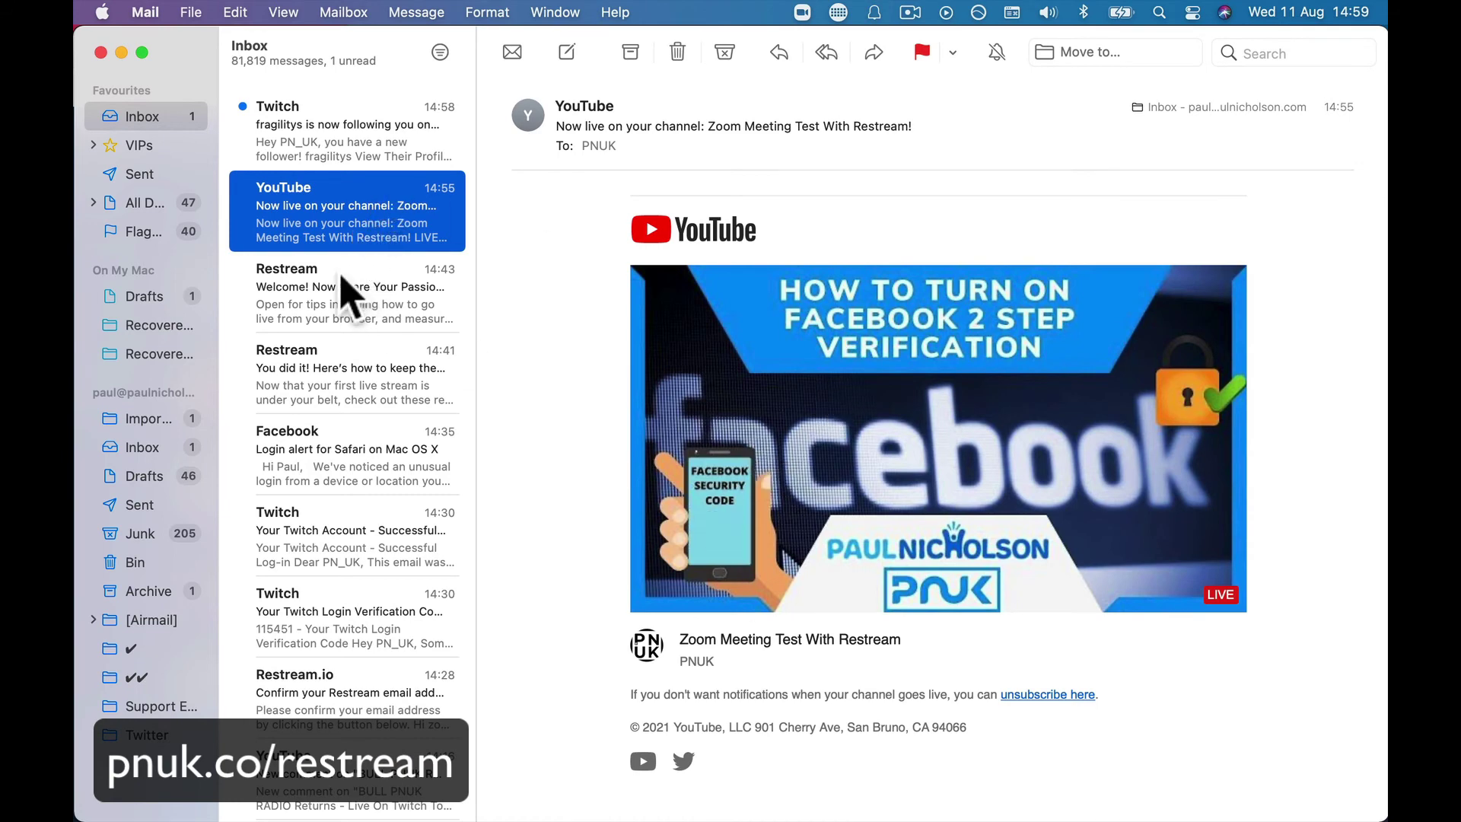
{"action": "scroll", "coordinate": [350, 232], "scroll_direction": "up", "scroll_amount": 3}
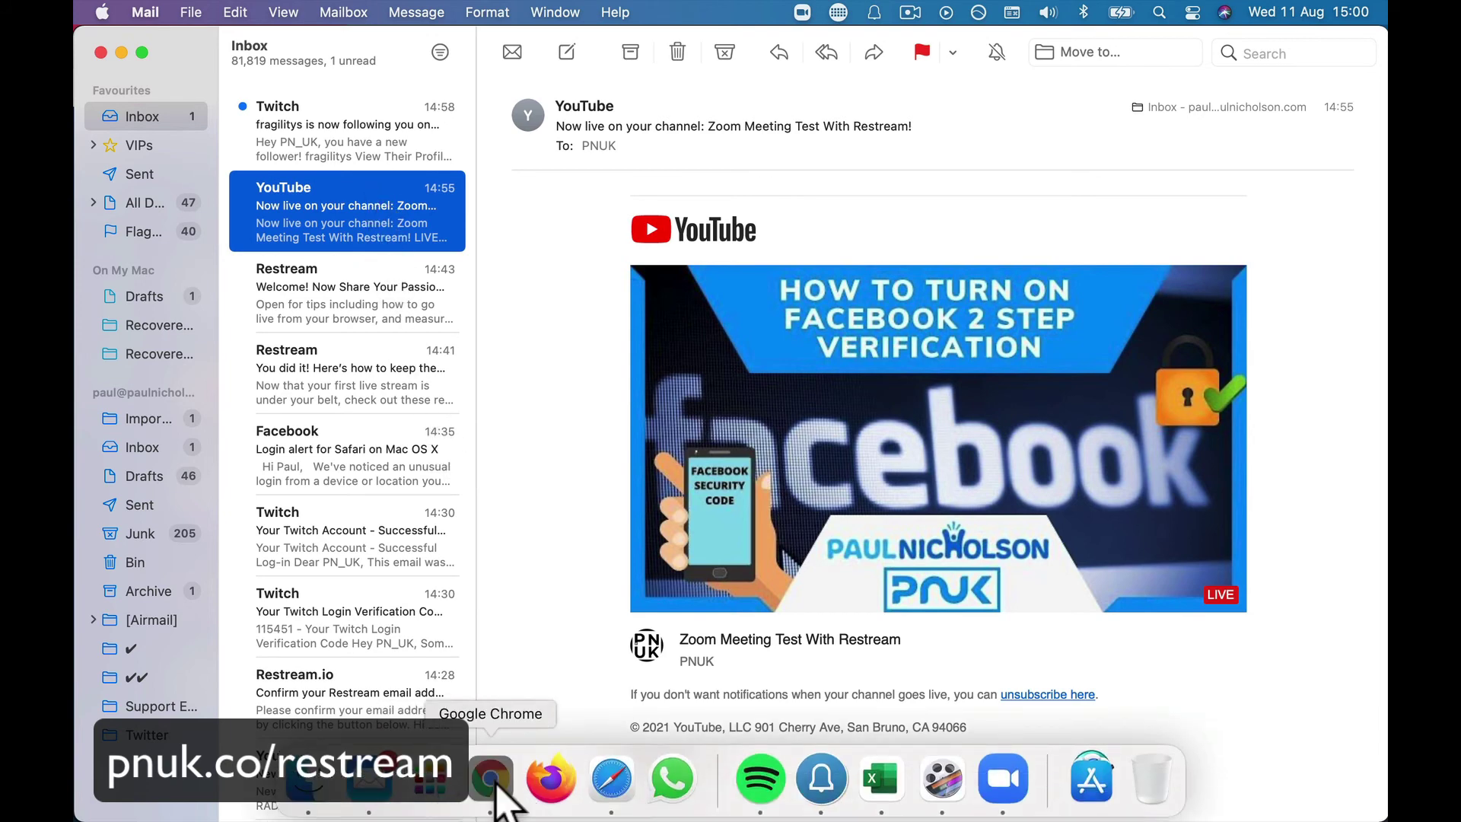
Go back to Chrome, open the YouTube stream's video details for editing, and view its visibility options without changing them
{"action": "left_click", "coordinate": [487, 780]}
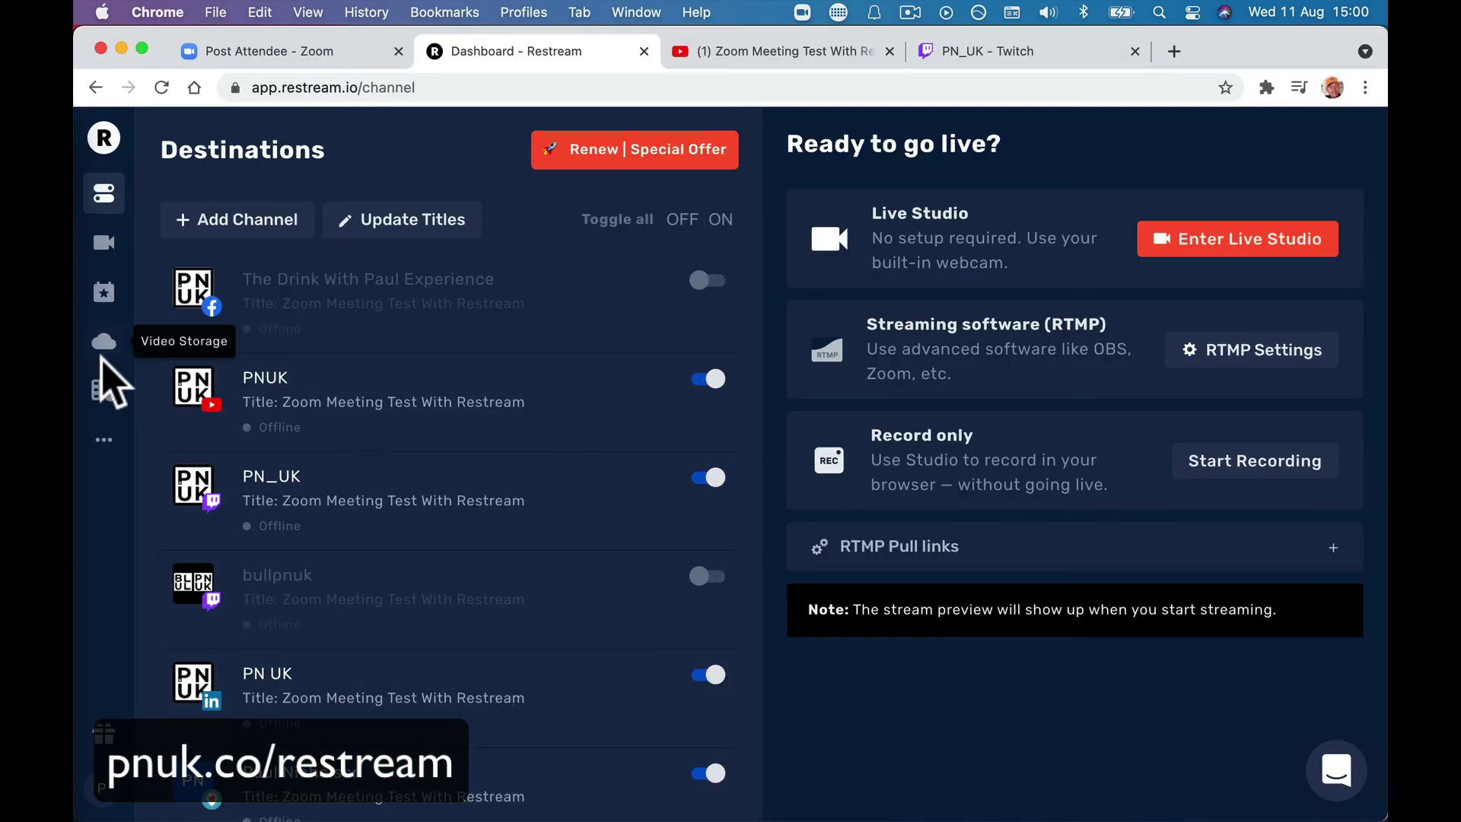
{"action": "mouse_move", "coordinate": [491, 815]}
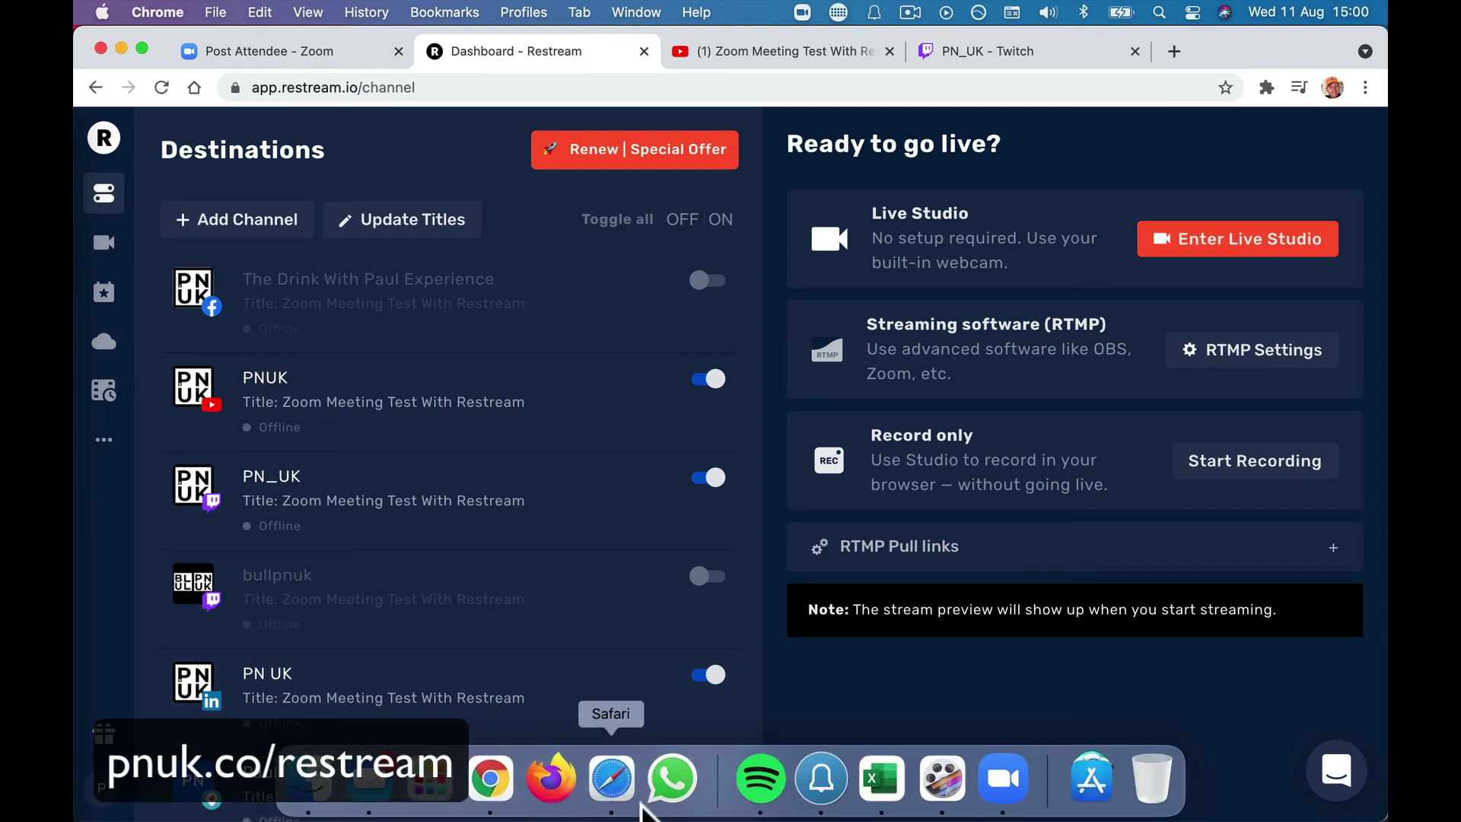
{"action": "left_click", "coordinate": [766, 53]}
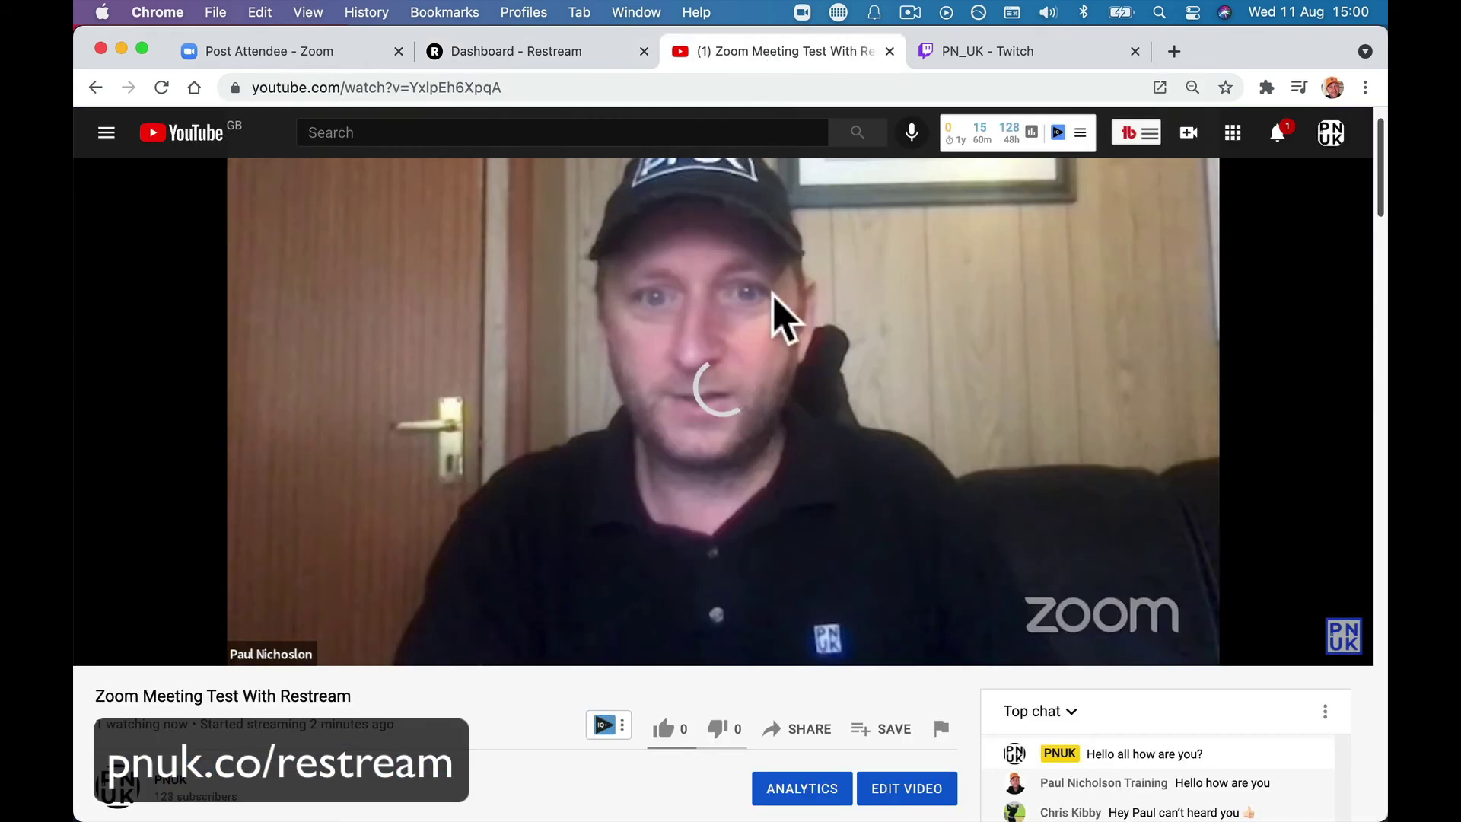
{"action": "left_click", "coordinate": [900, 796]}
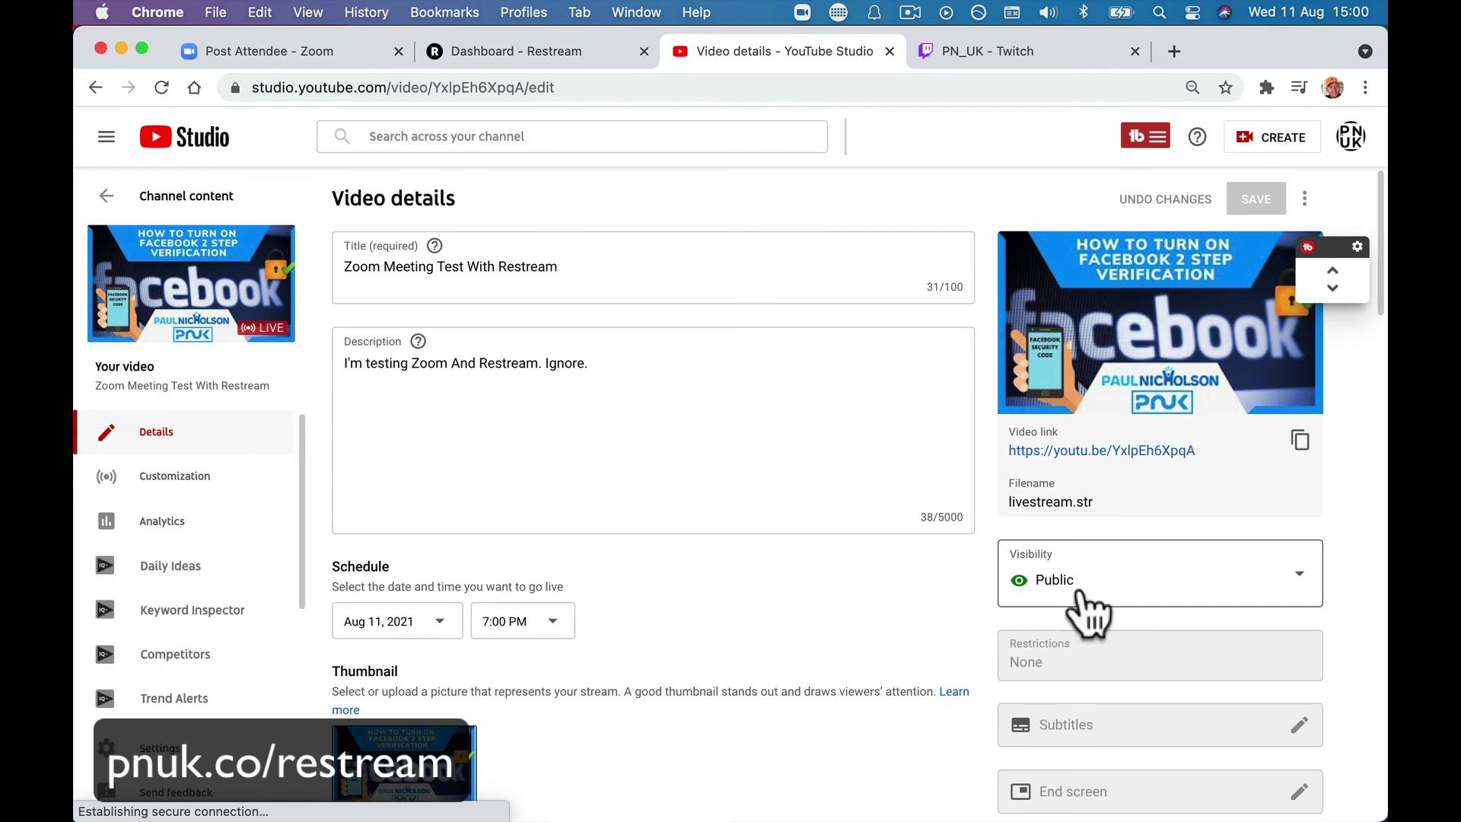
{"action": "left_click", "coordinate": [1070, 595]}
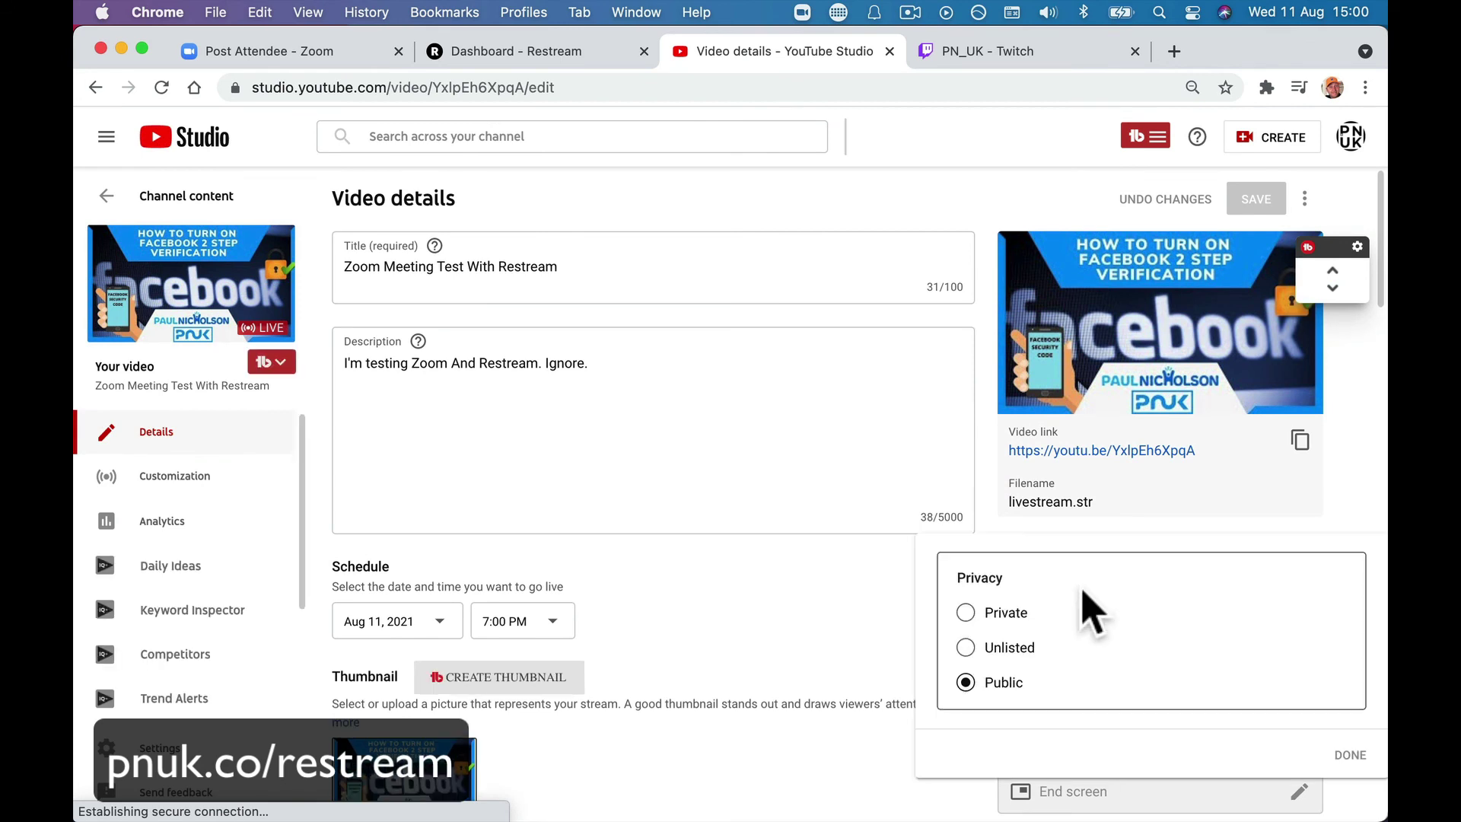
{"action": "left_click", "coordinate": [1307, 202]}
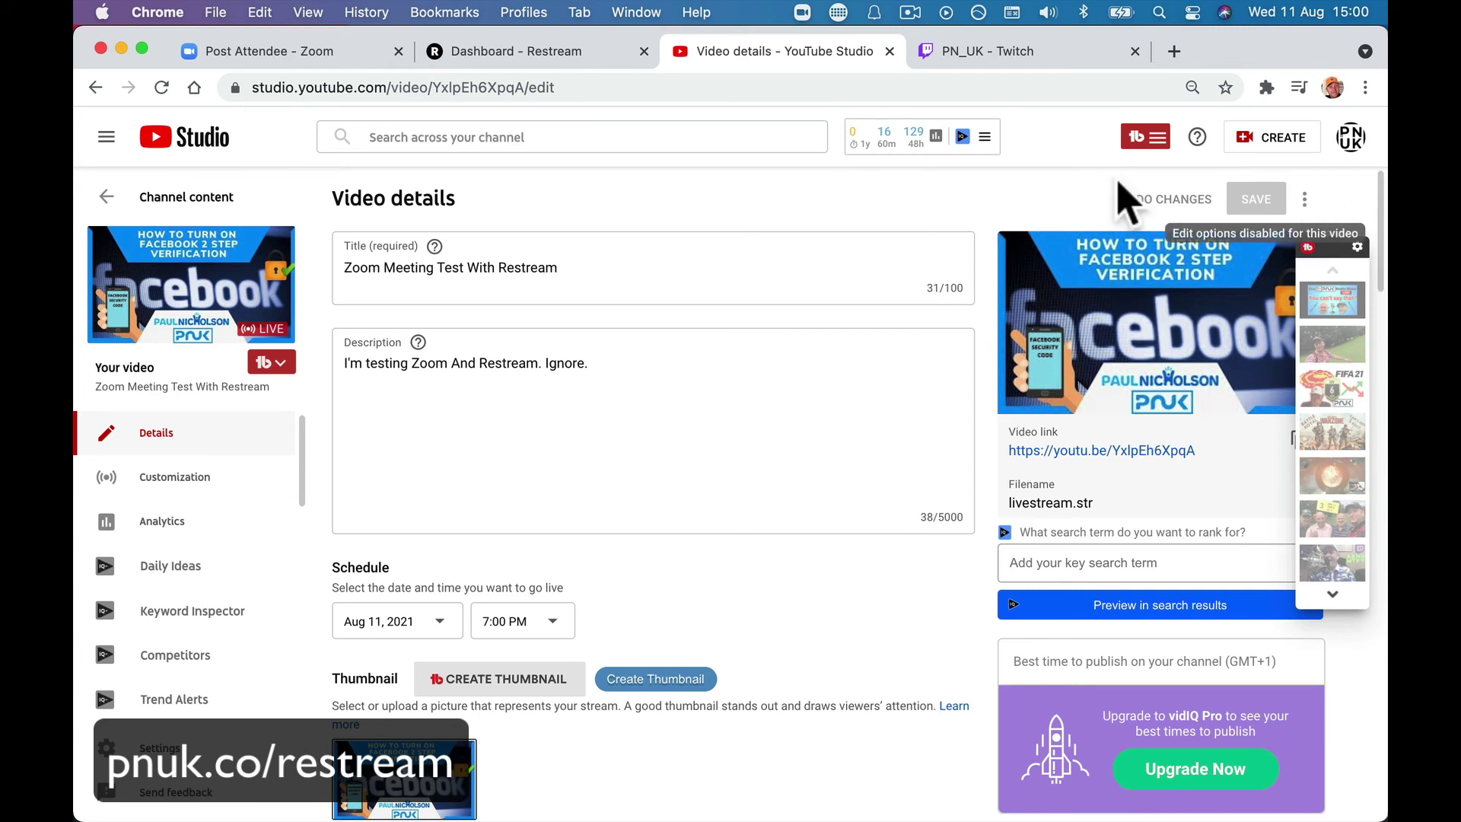
Set the "Zoom Meeting Test With Restream" stream to Private from the channel content's list of live streams
{"action": "left_click", "coordinate": [108, 200]}
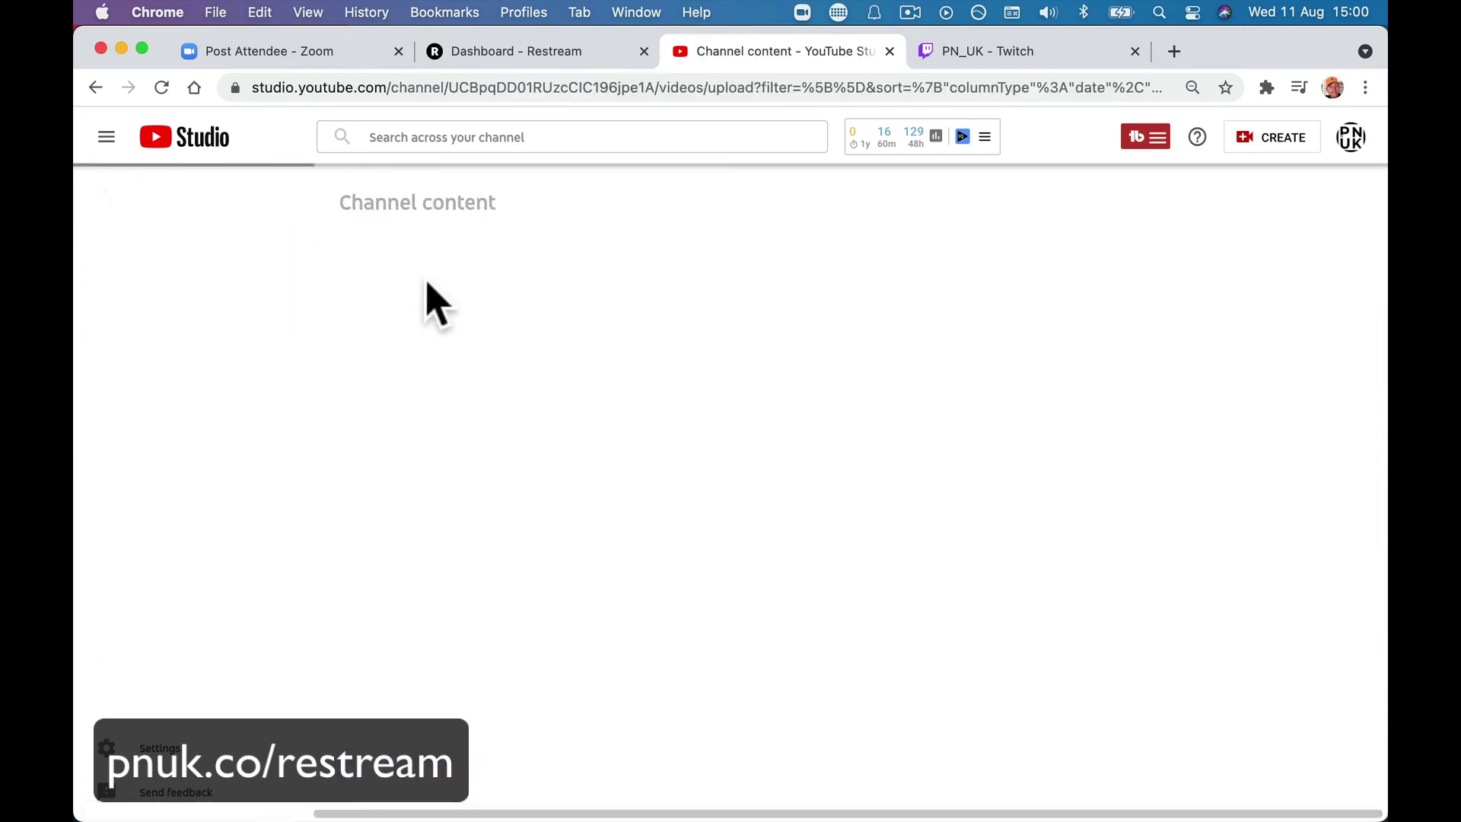
{"action": "left_click", "coordinate": [440, 256]}
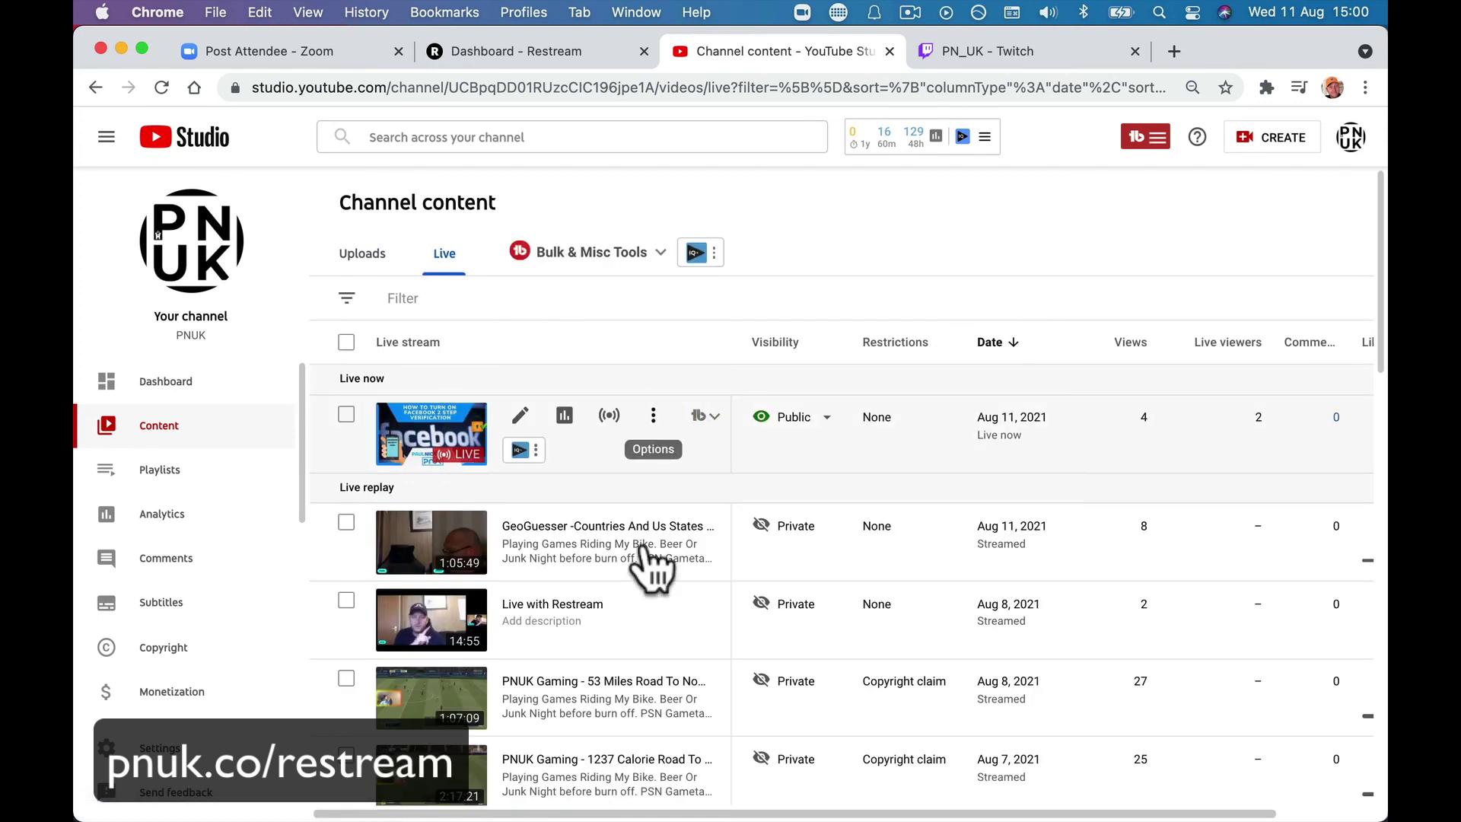
{"action": "left_click", "coordinate": [653, 414]}
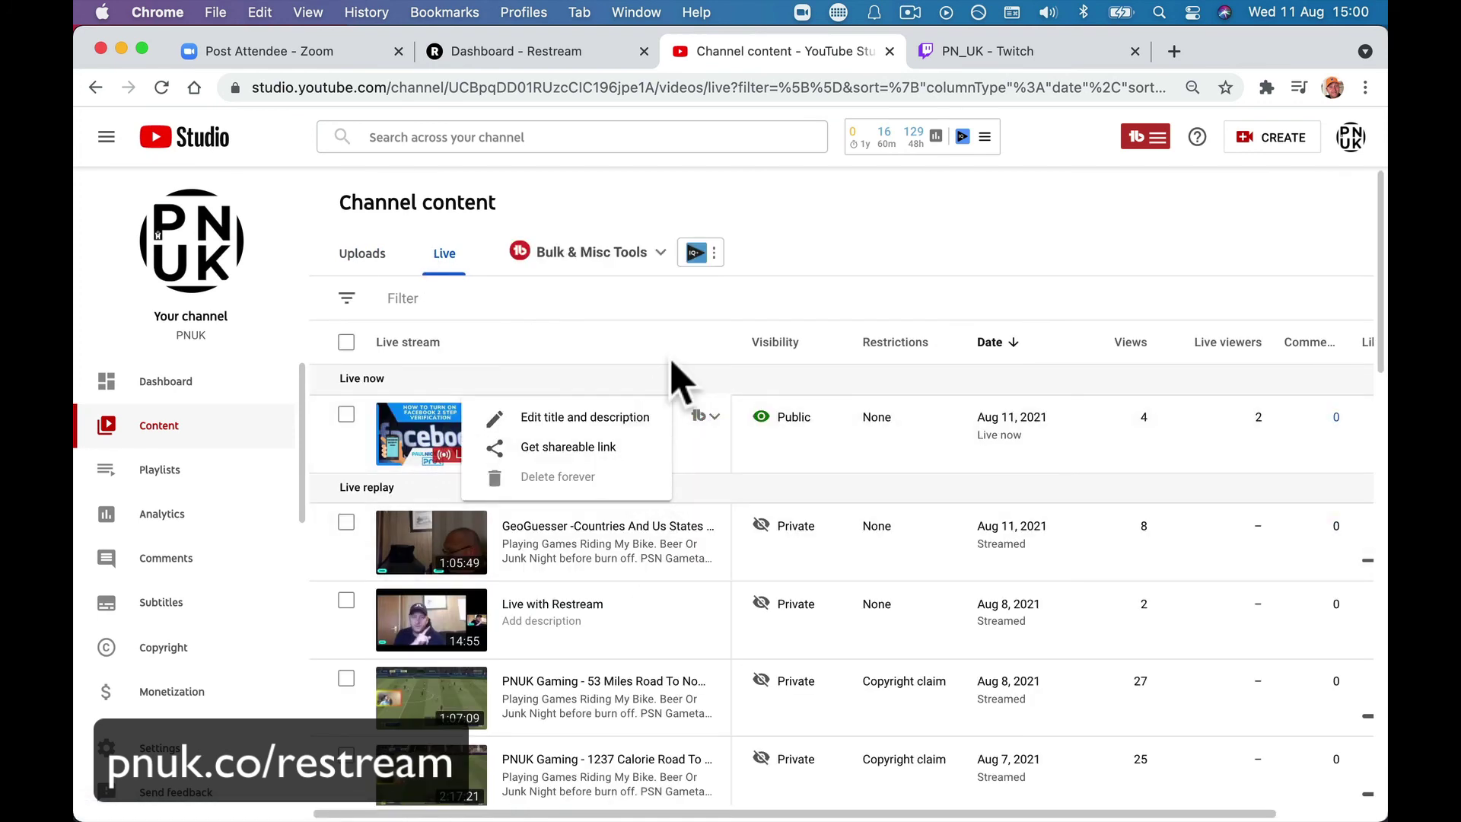
{"action": "left_click", "coordinate": [662, 386]}
{"action": "left_click", "coordinate": [831, 467]}
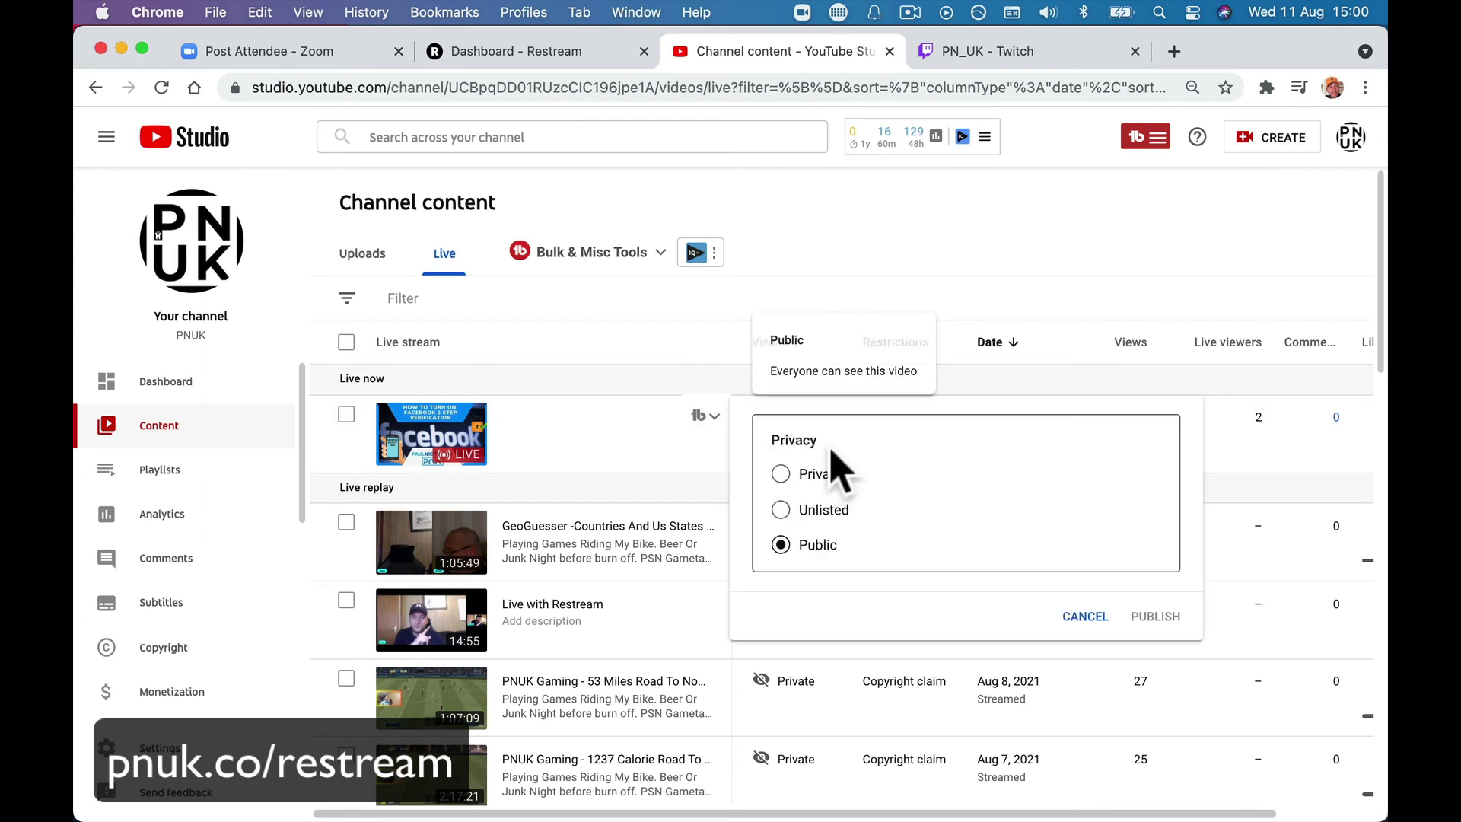
{"action": "left_click", "coordinate": [1159, 649]}
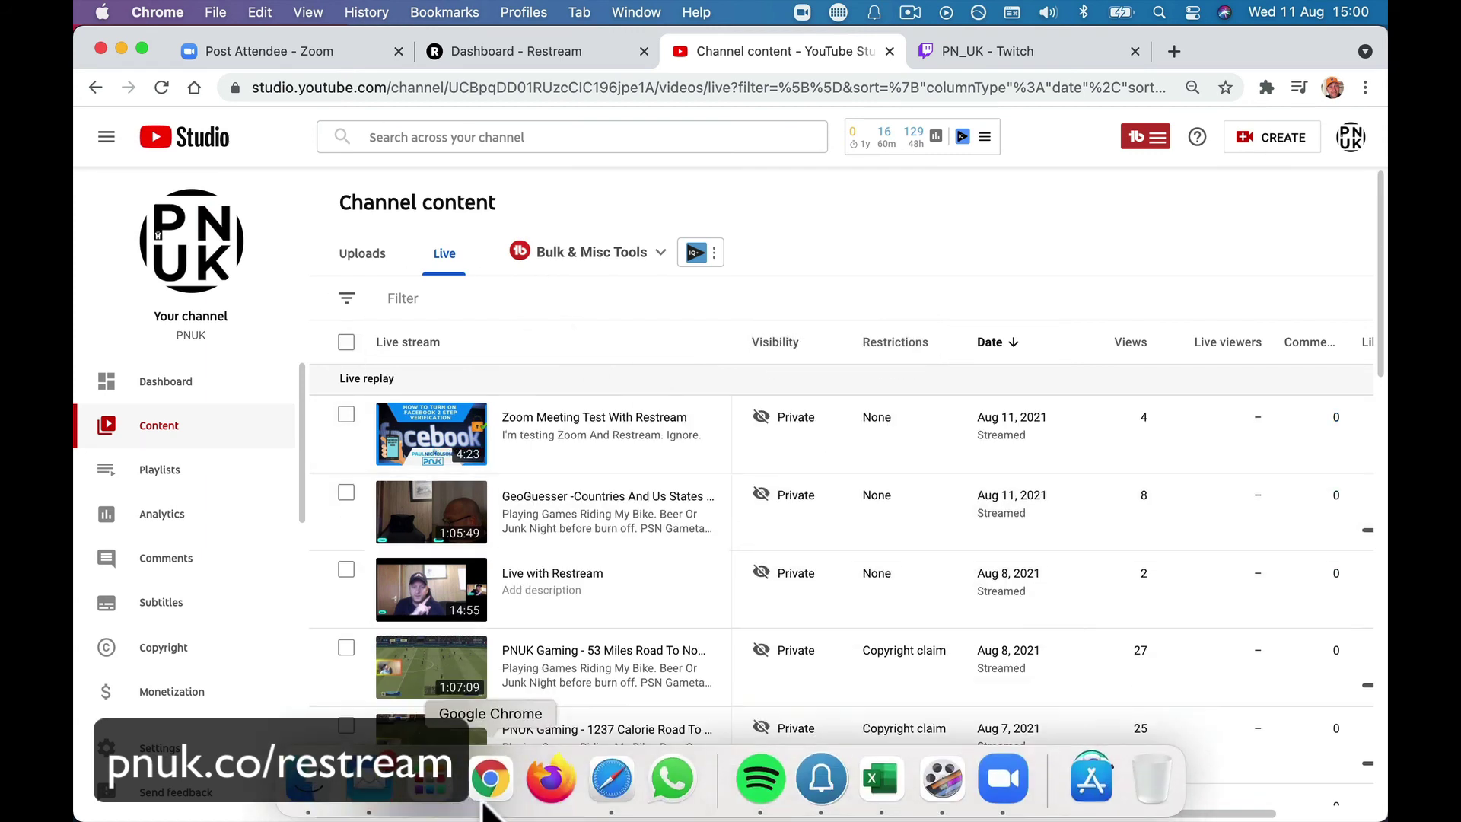
Look at the Mail inbox and the Zoom start window, then return to the channel content in Chrome
{"action": "left_click", "coordinate": [372, 788]}
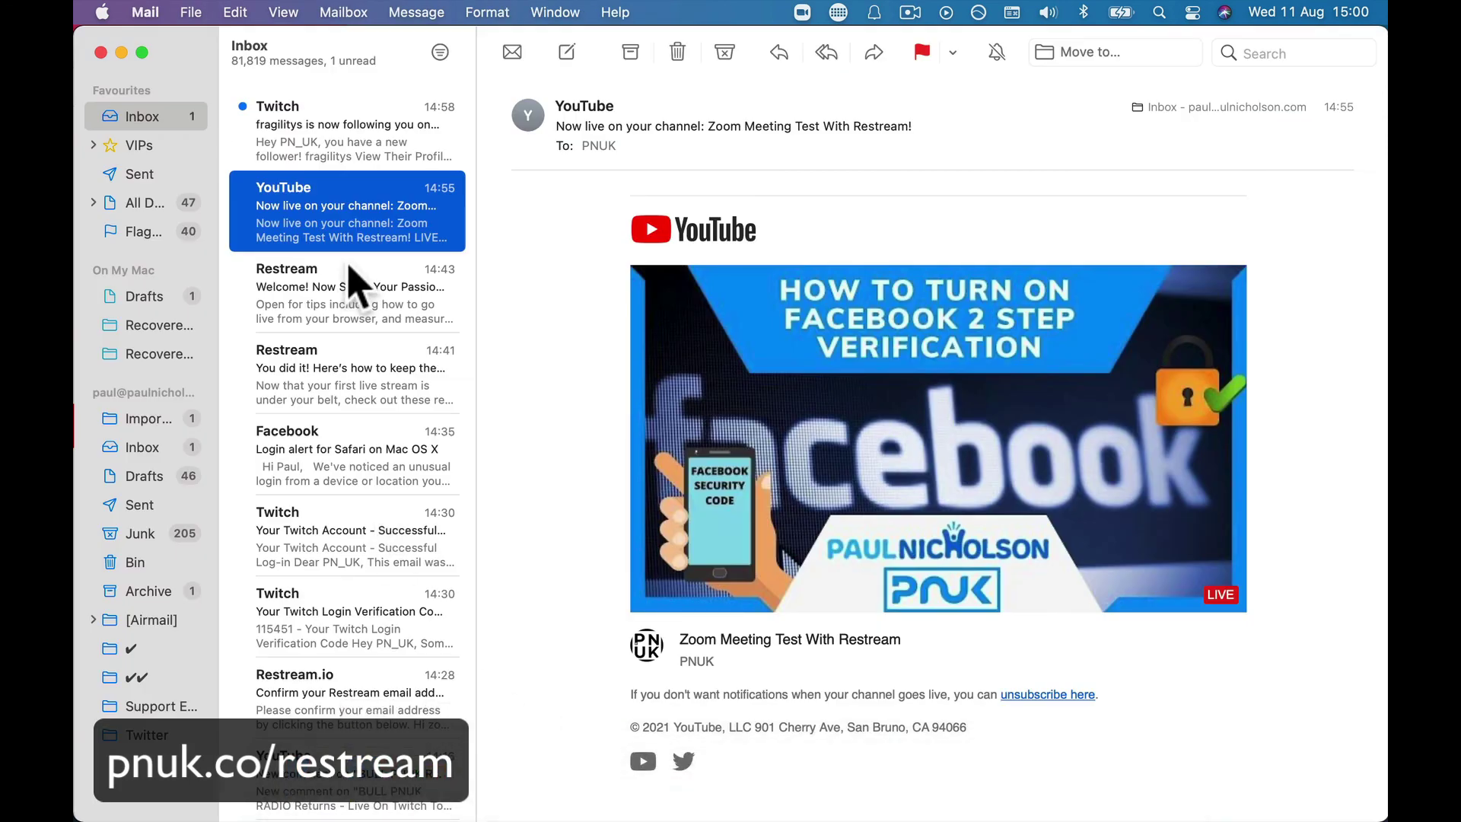
{"action": "left_click", "coordinate": [490, 783]}
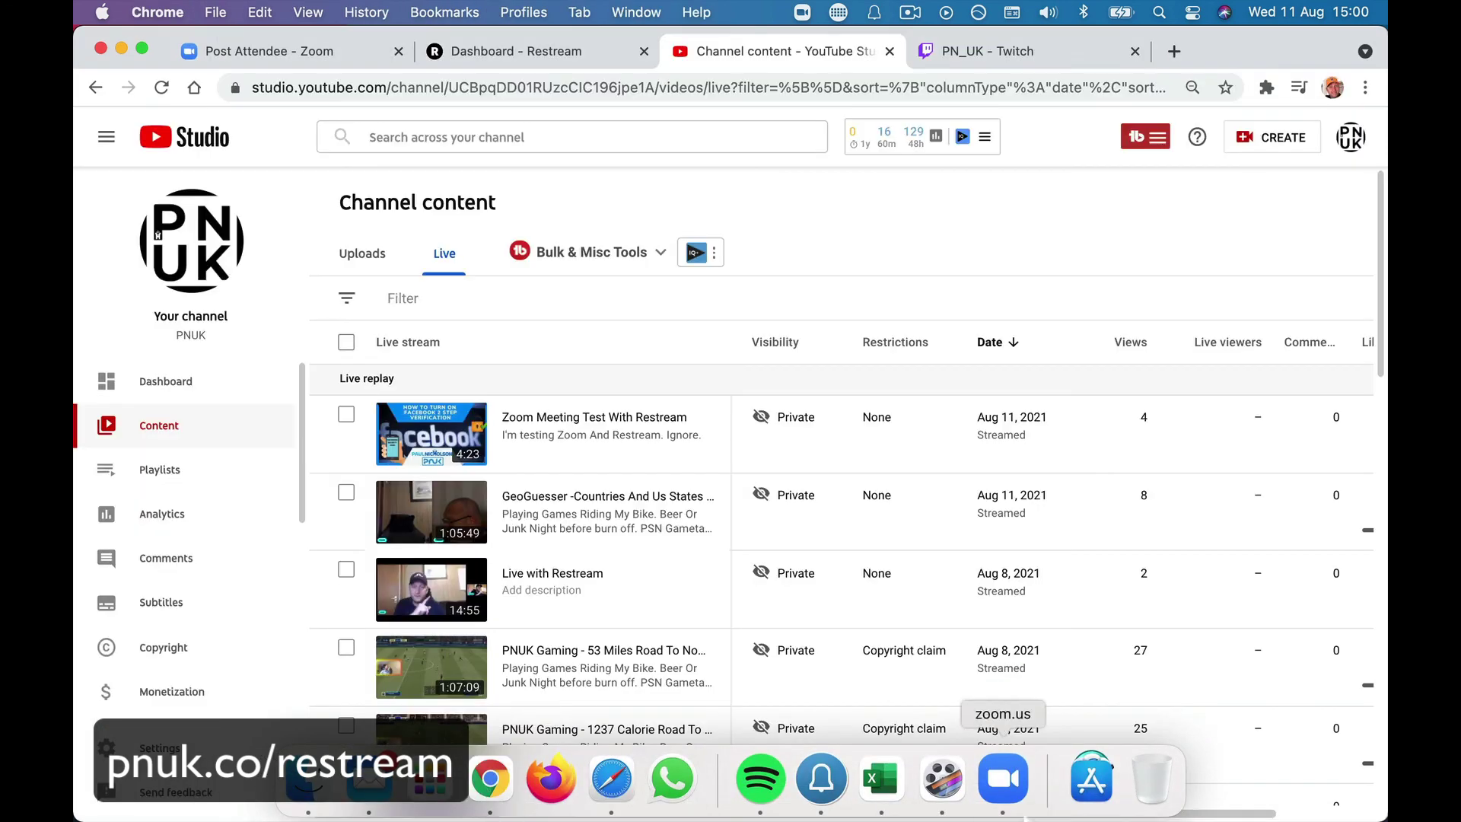
{"action": "left_click", "coordinate": [1004, 777]}
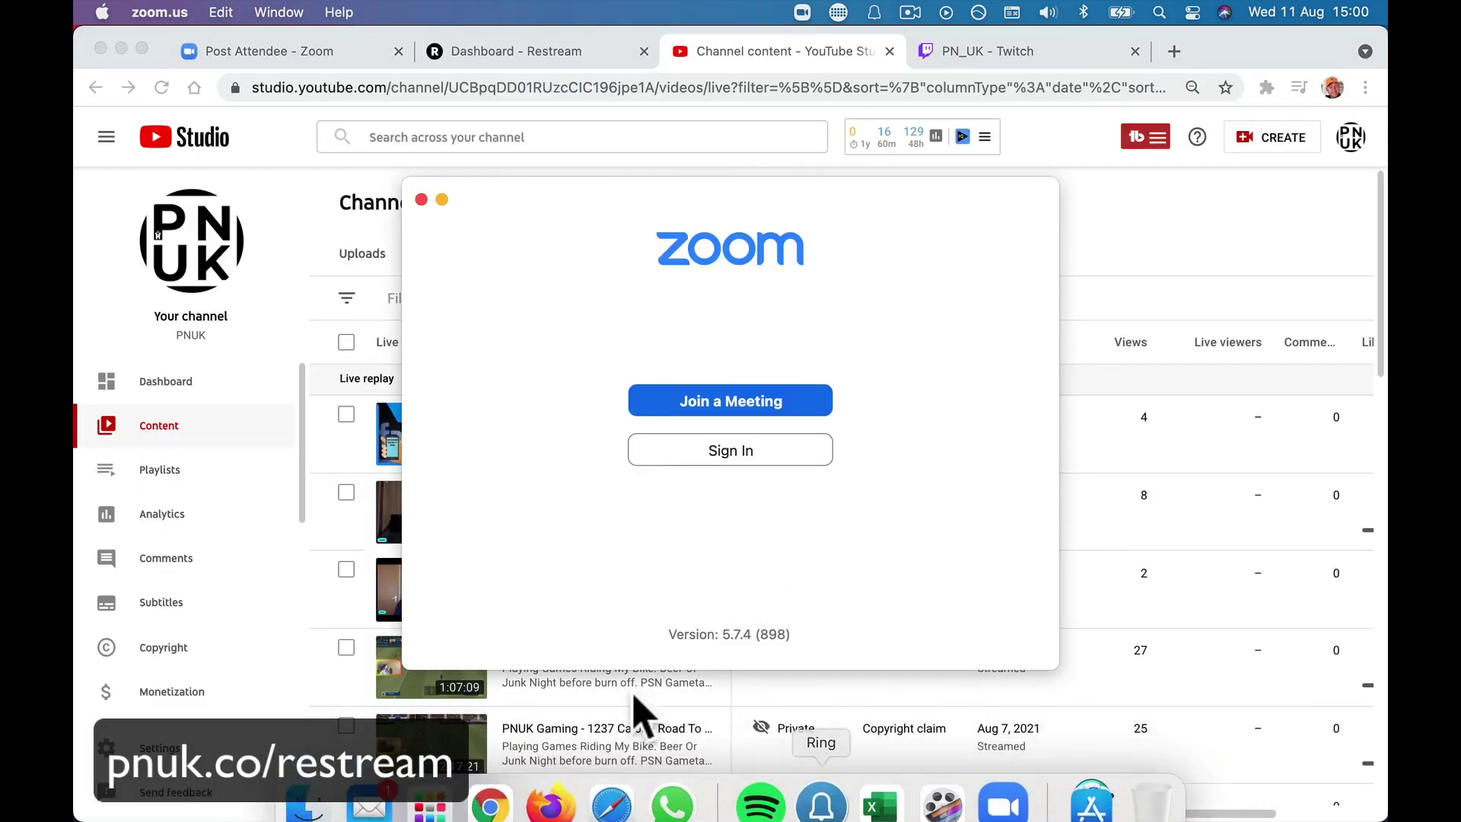
{"action": "left_click", "coordinate": [472, 750]}
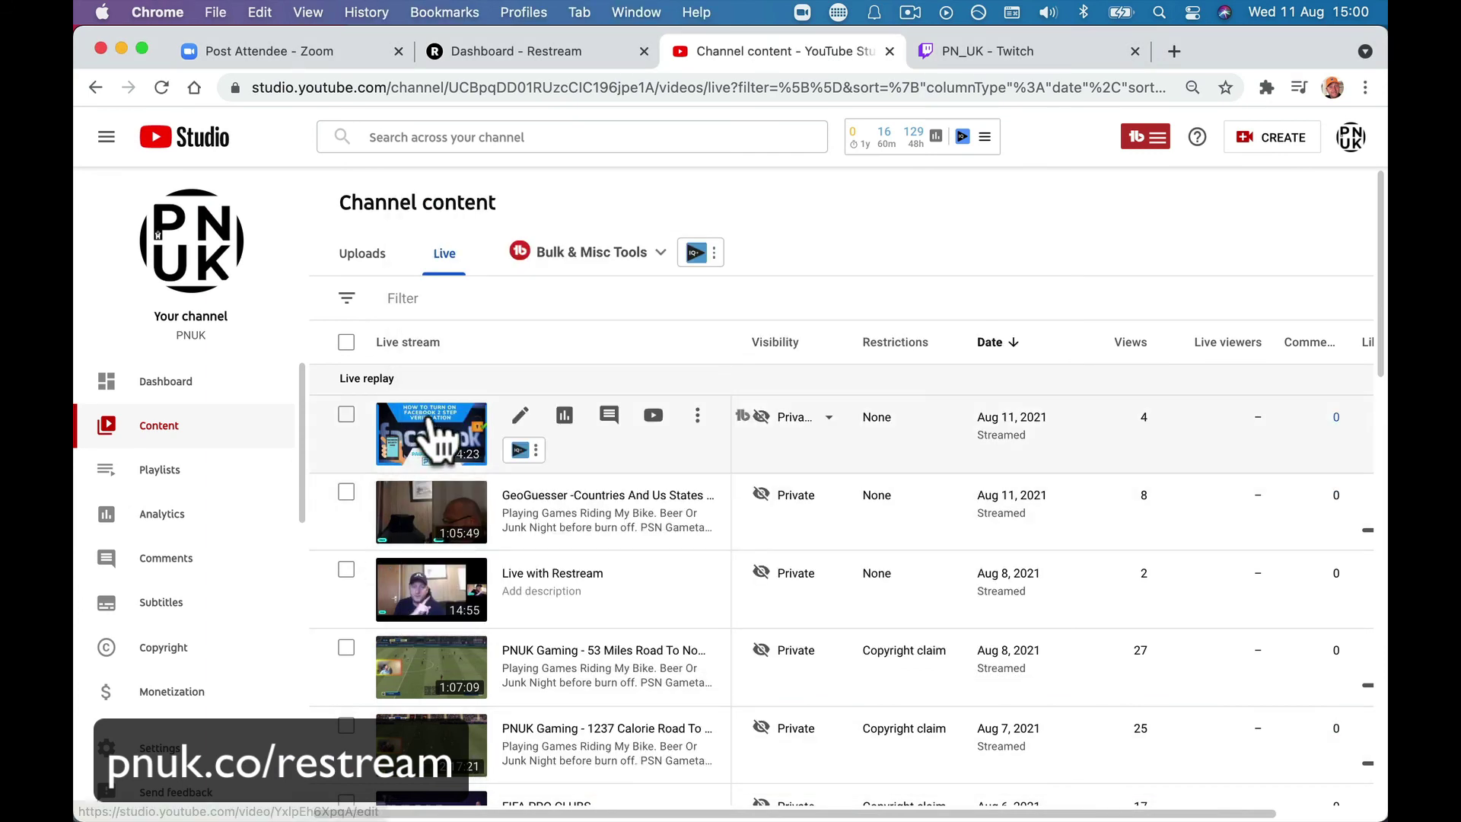
Permanently delete the "Zoom Meeting Test With Restream" replay, acknowledging that the deletion cannot be undone
{"action": "left_click", "coordinate": [697, 417]}
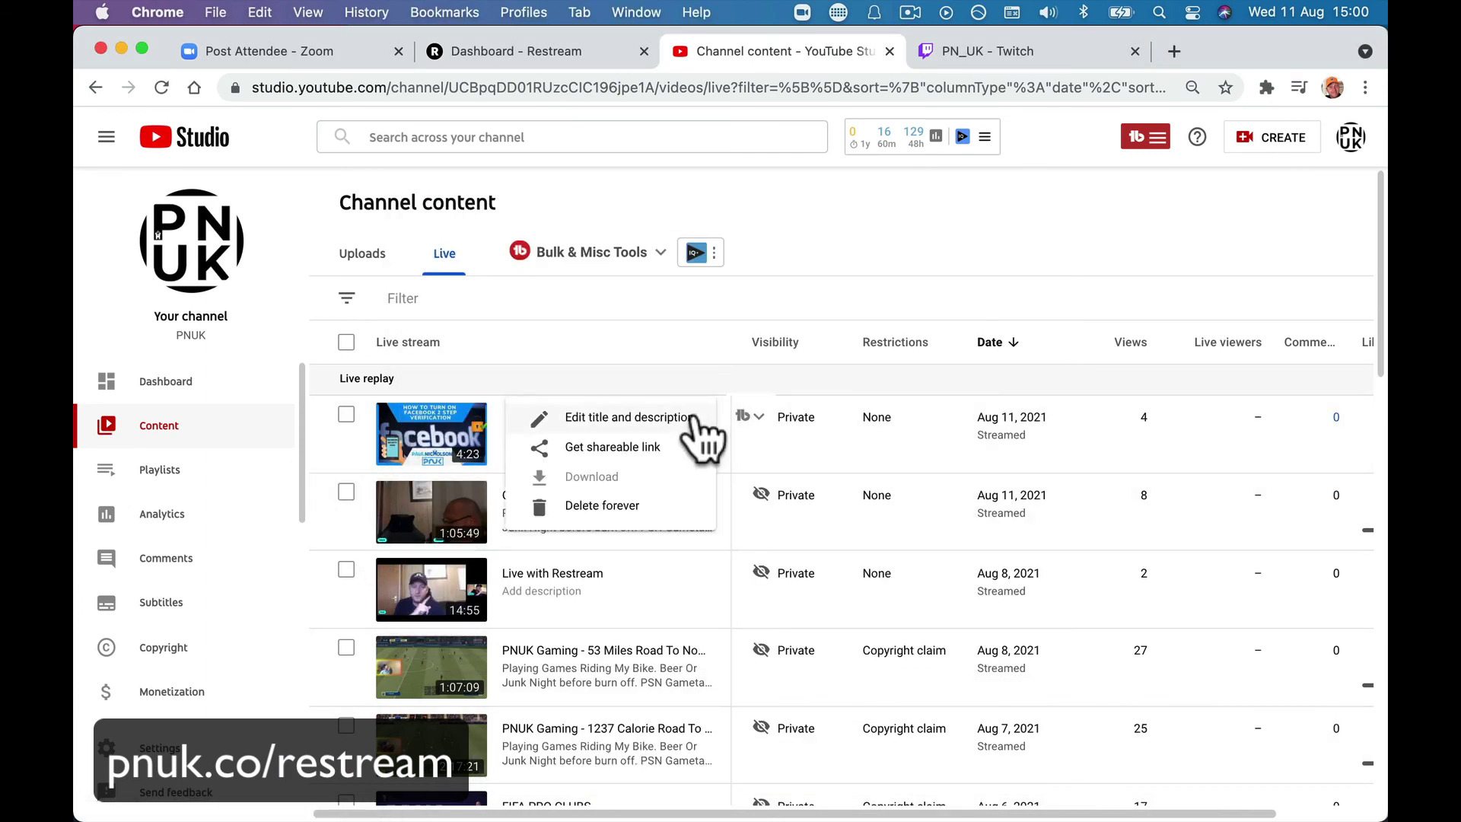
{"action": "left_click", "coordinate": [638, 506]}
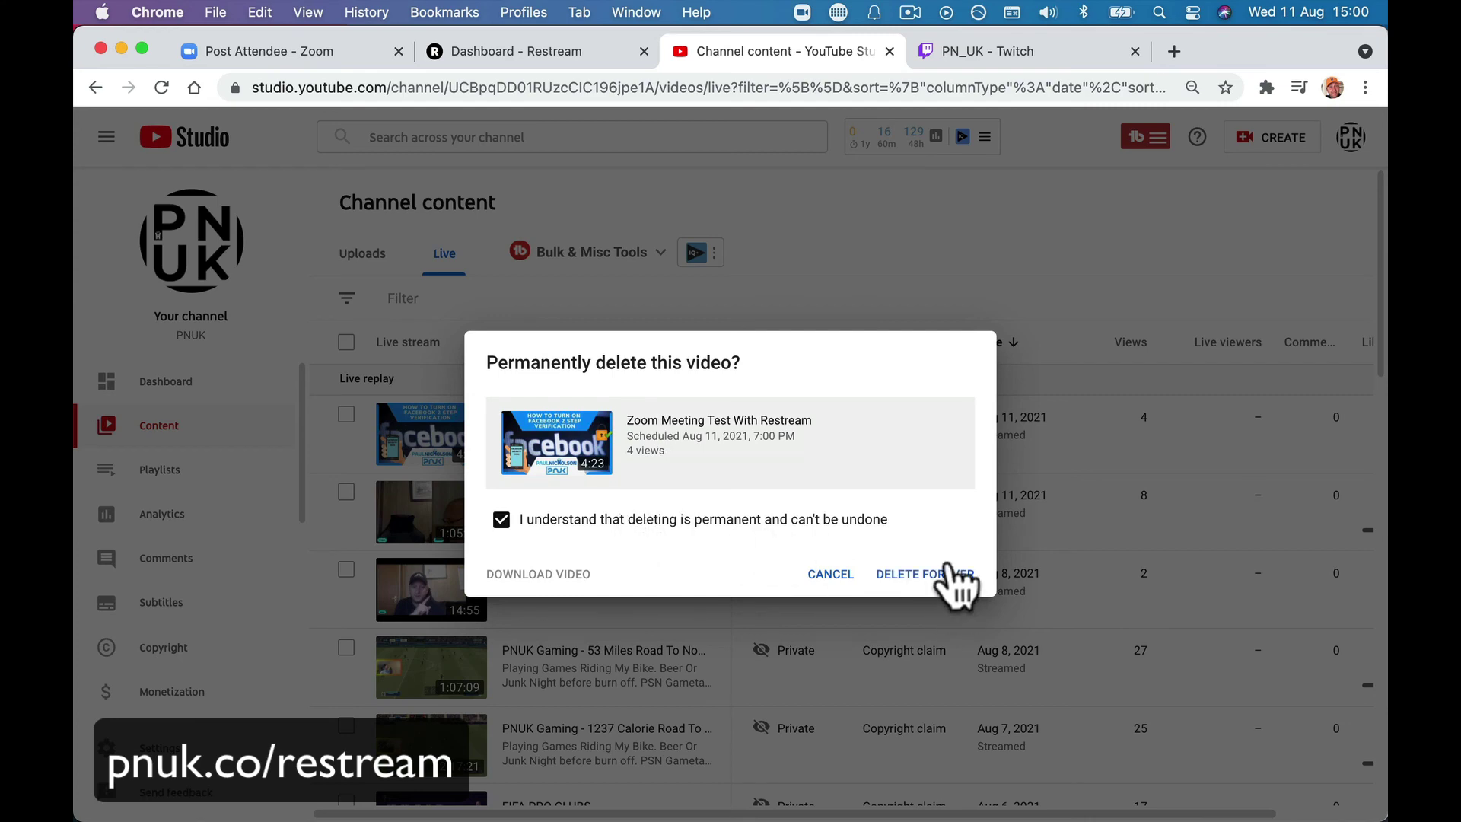
{"action": "left_click", "coordinate": [949, 572]}
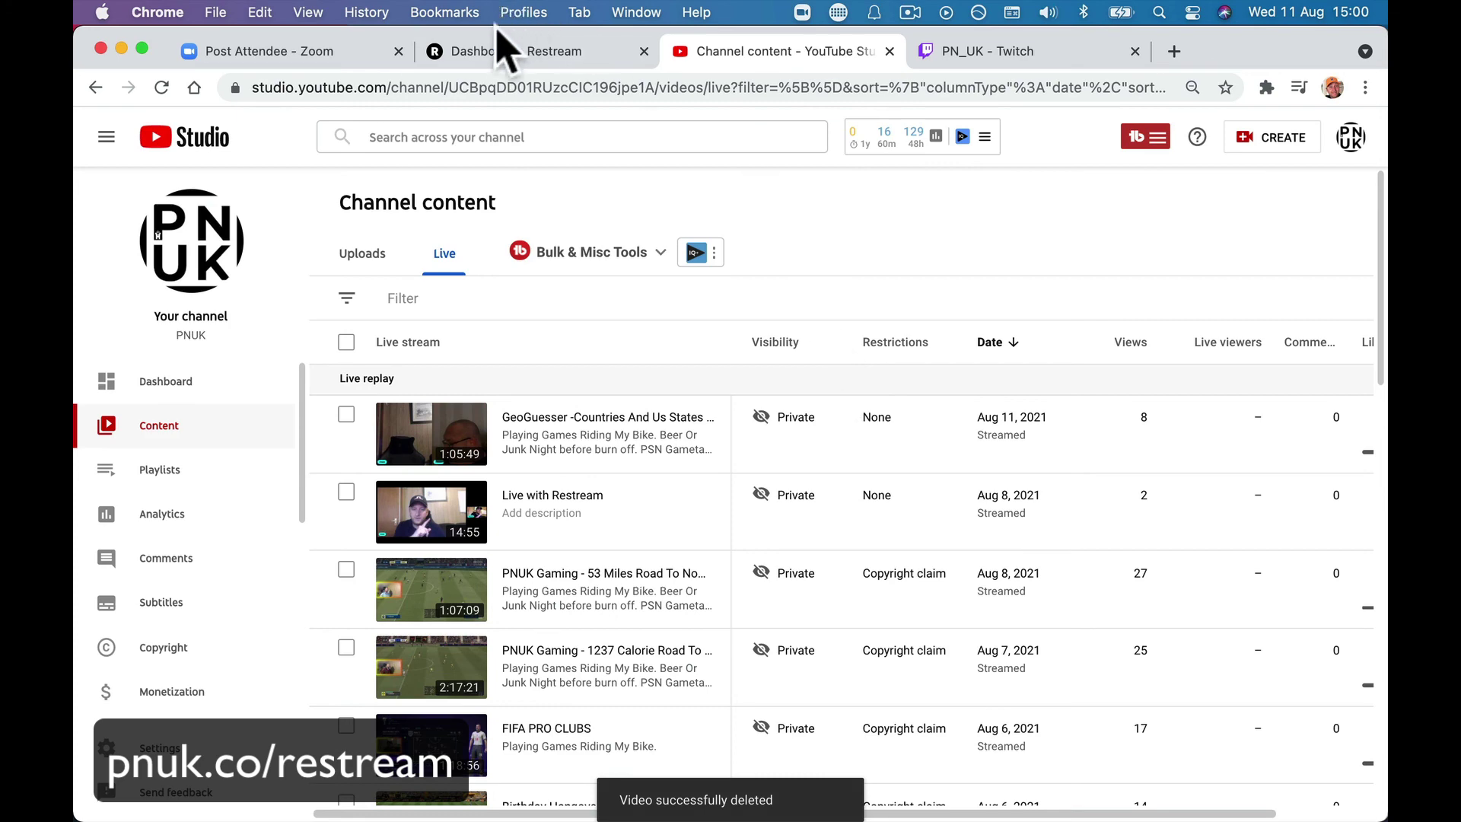
Review the Restream dashboard, the Zoom post-meeting page and YouTube Studio, then return to the Restream destinations
{"action": "left_click", "coordinate": [502, 50]}
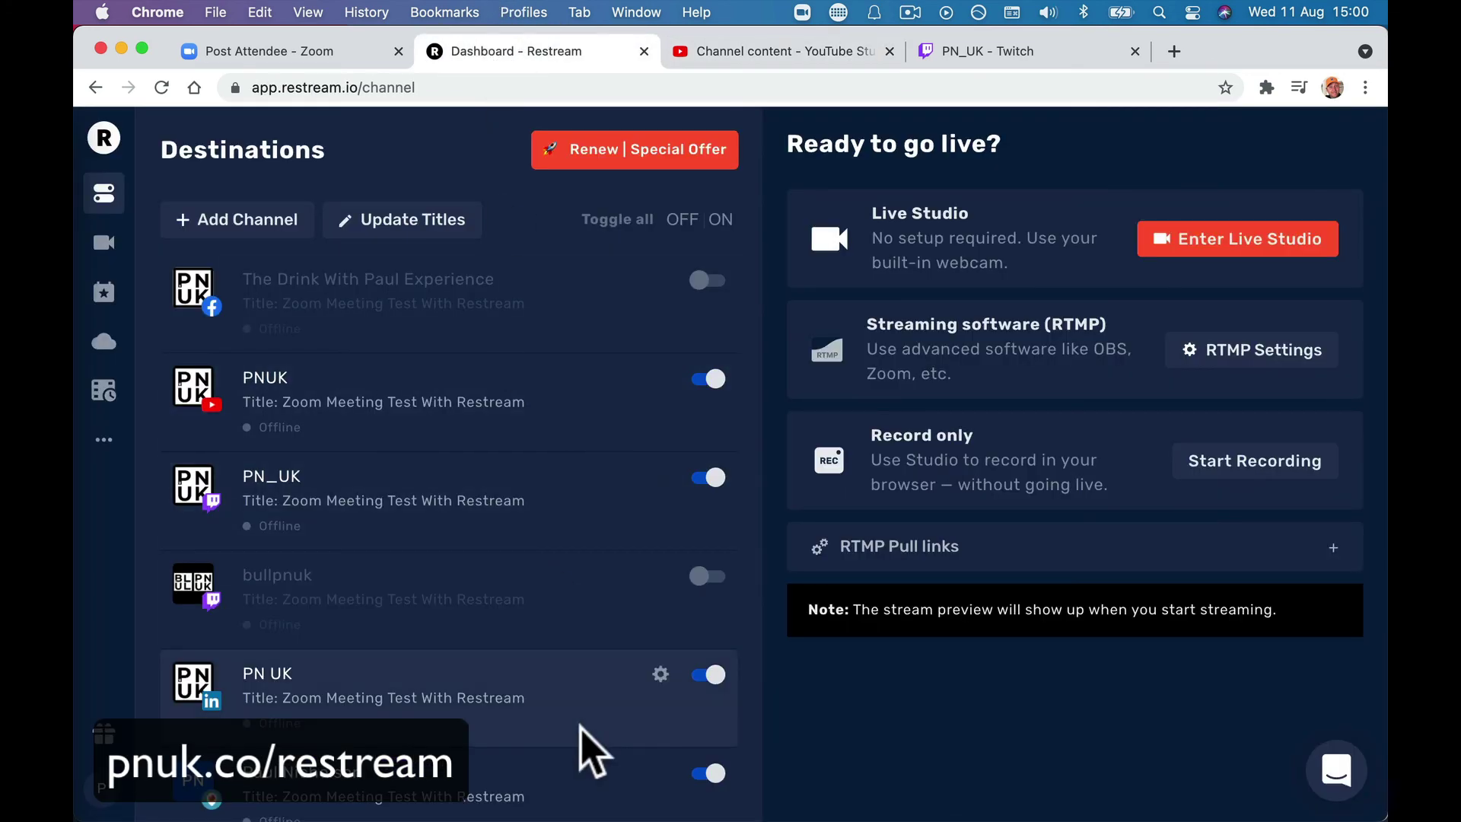
{"action": "left_click", "coordinate": [312, 50]}
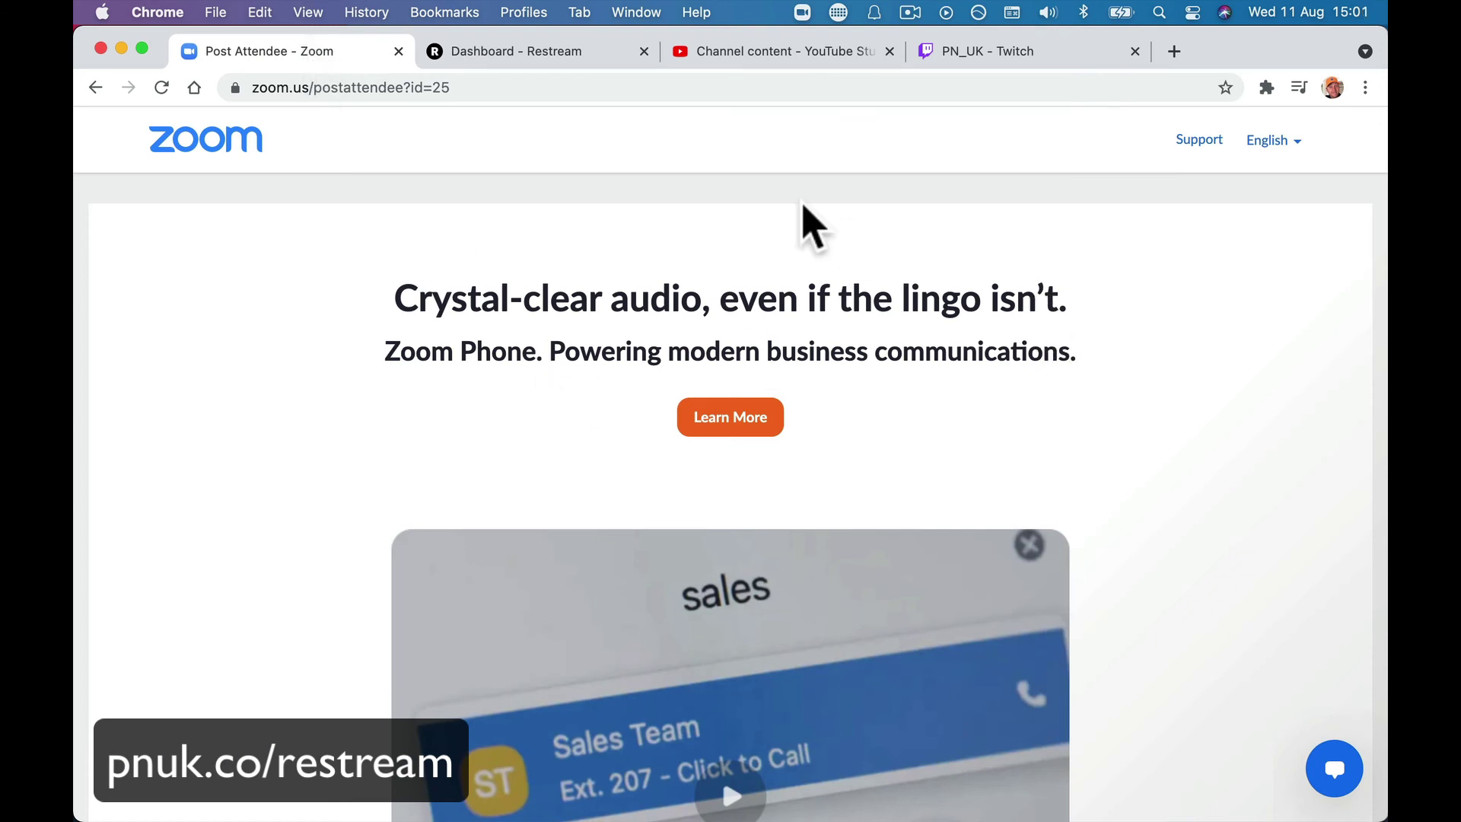
{"action": "left_click", "coordinate": [780, 51]}
{"action": "left_click", "coordinate": [593, 51]}
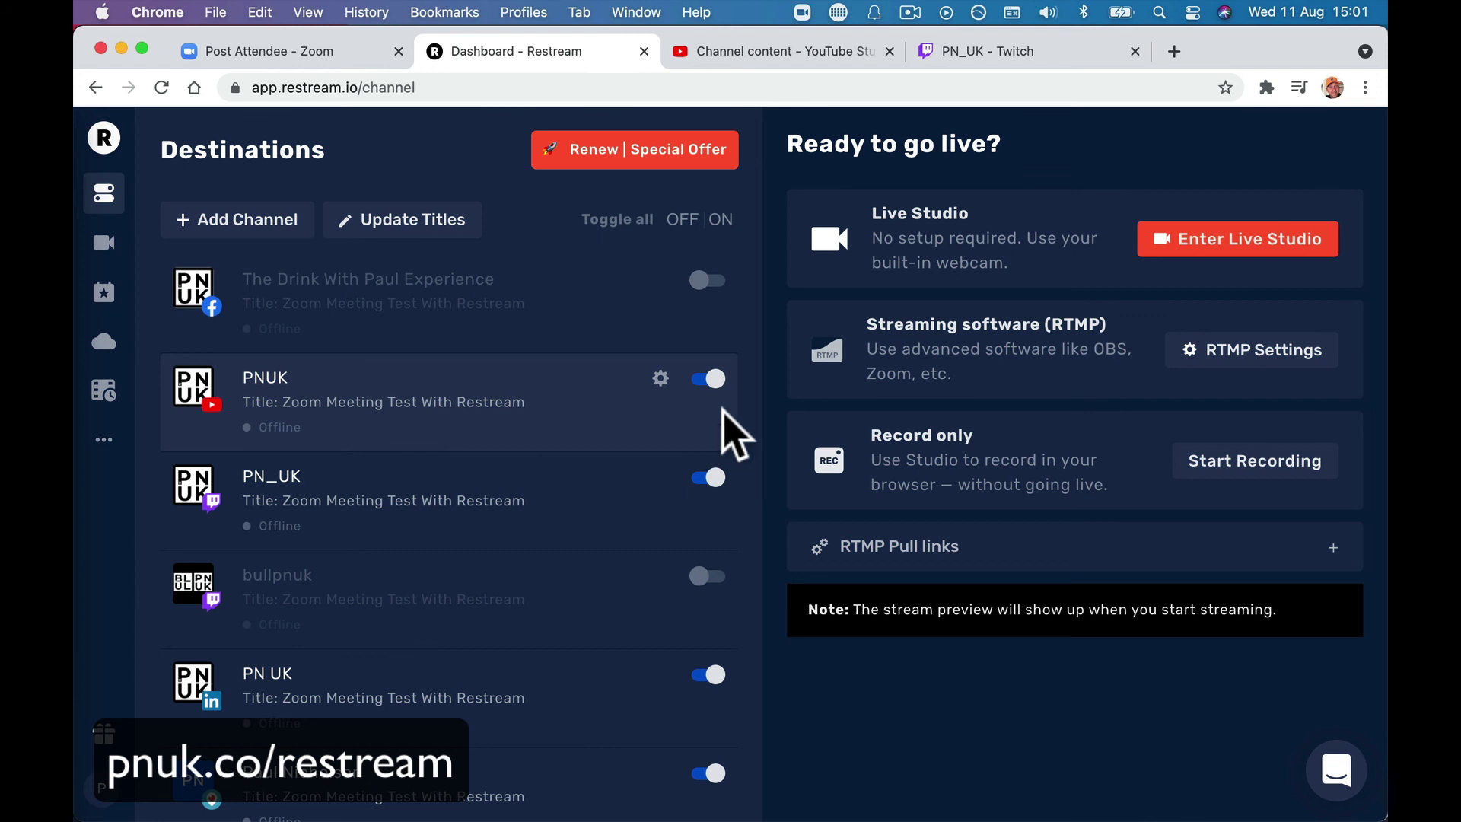
Enter Live Studio again, show its chat, and hide the showcased YouTube viewer's comment from the stream
{"action": "left_click", "coordinate": [103, 242]}
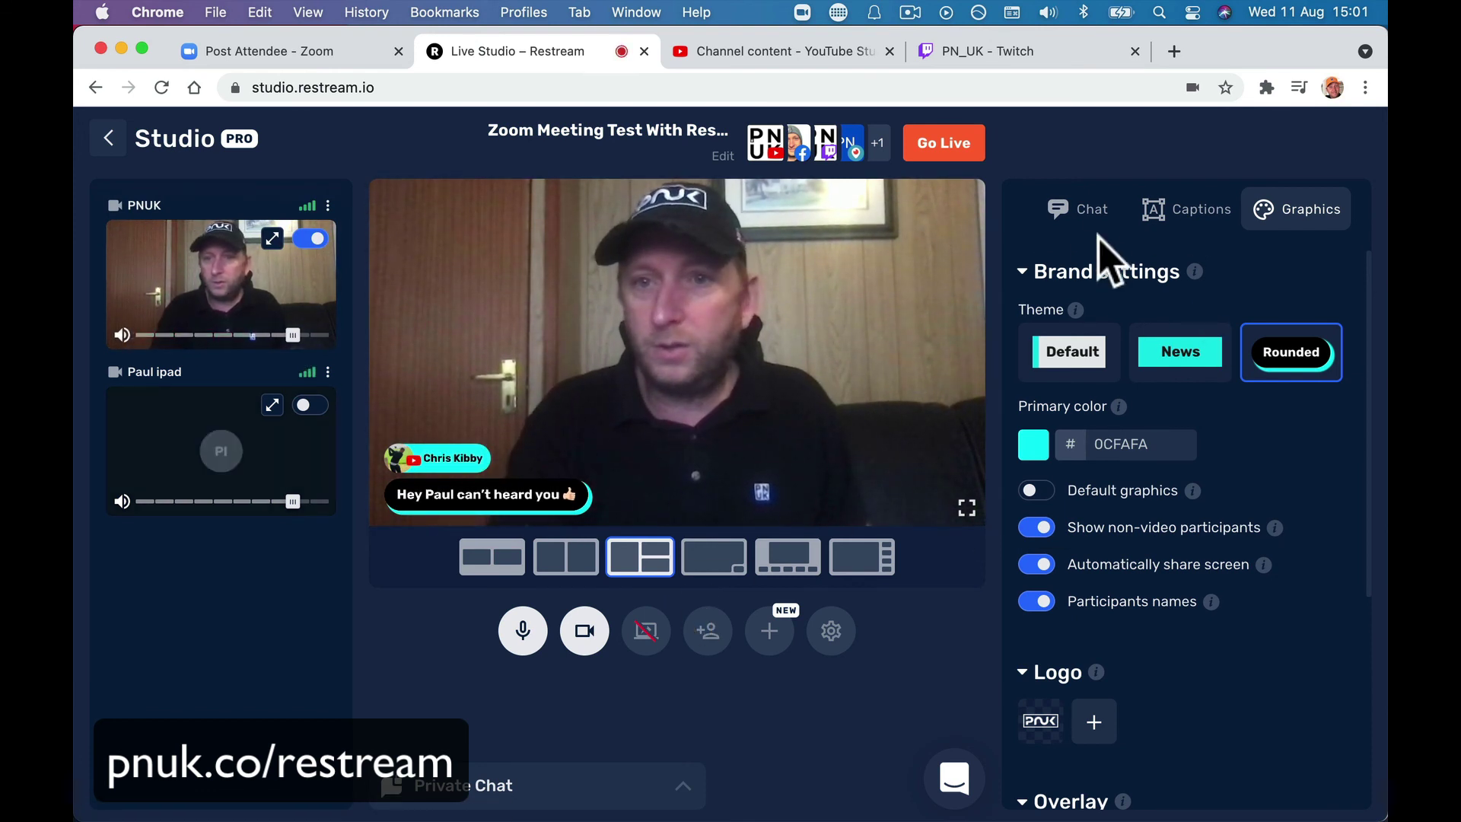
{"action": "left_click", "coordinate": [1081, 211]}
{"action": "left_click", "coordinate": [1127, 308]}
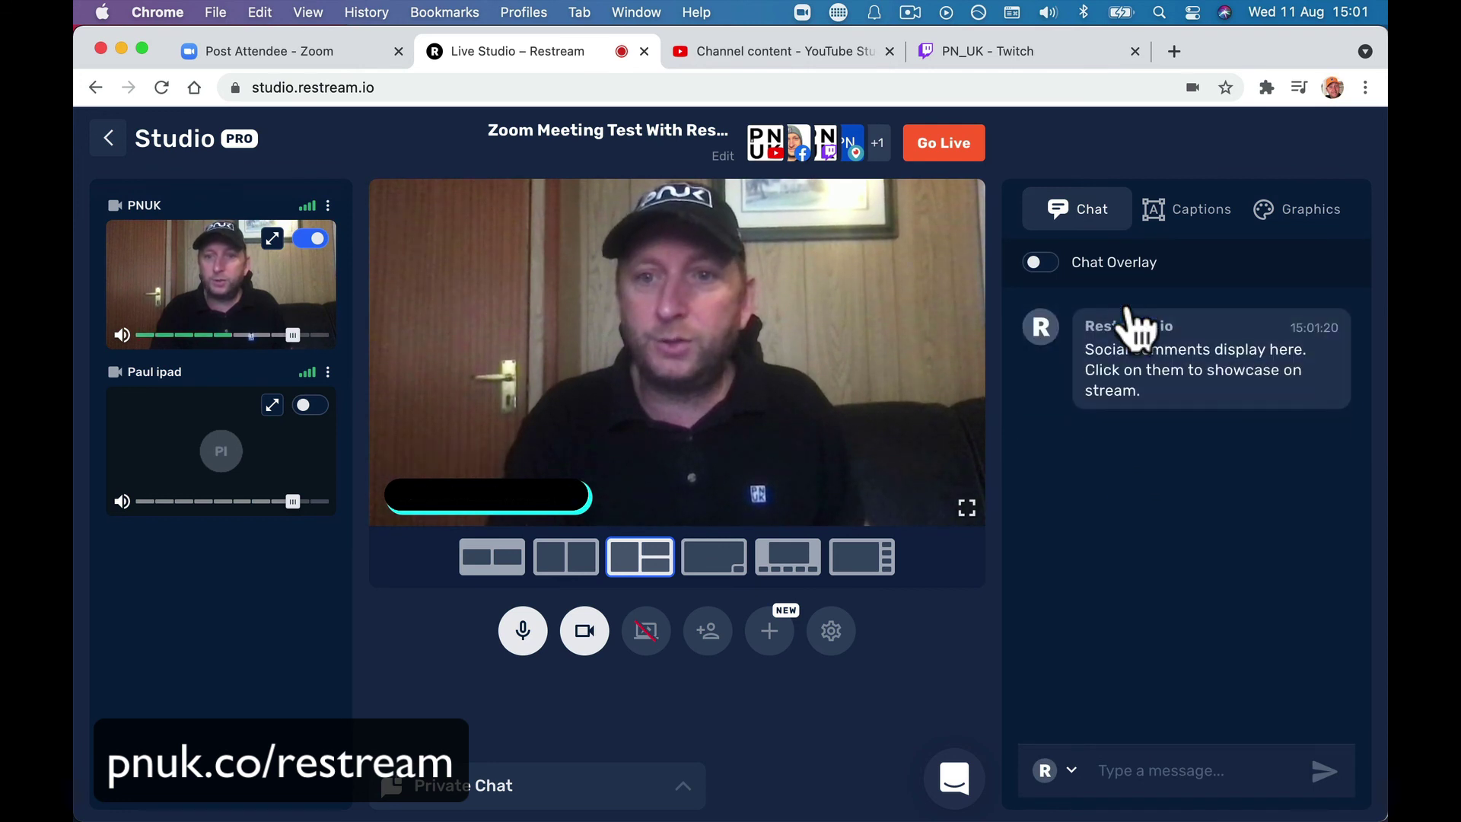